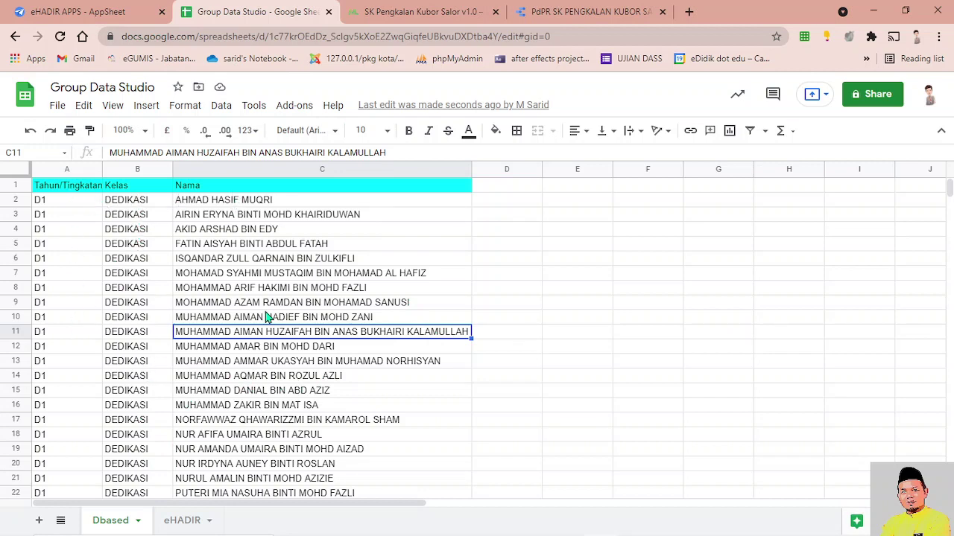
Review the Dbased student list, then switch to AppSheet and set the attendance form's Tahun/Tingkatan to PRA and Kelas to WAWASAN.
scroll(224, 358, down, 16)
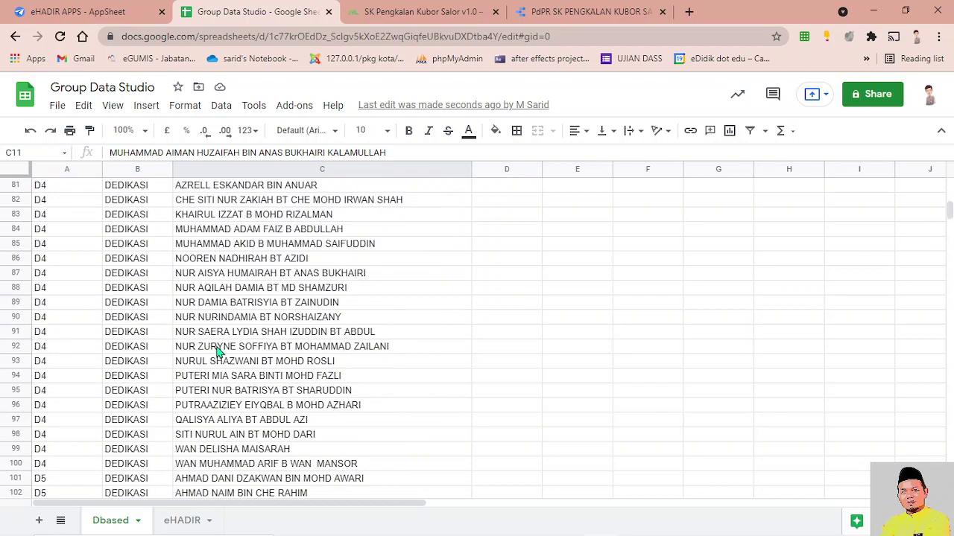
scroll(216, 346, down, 8)
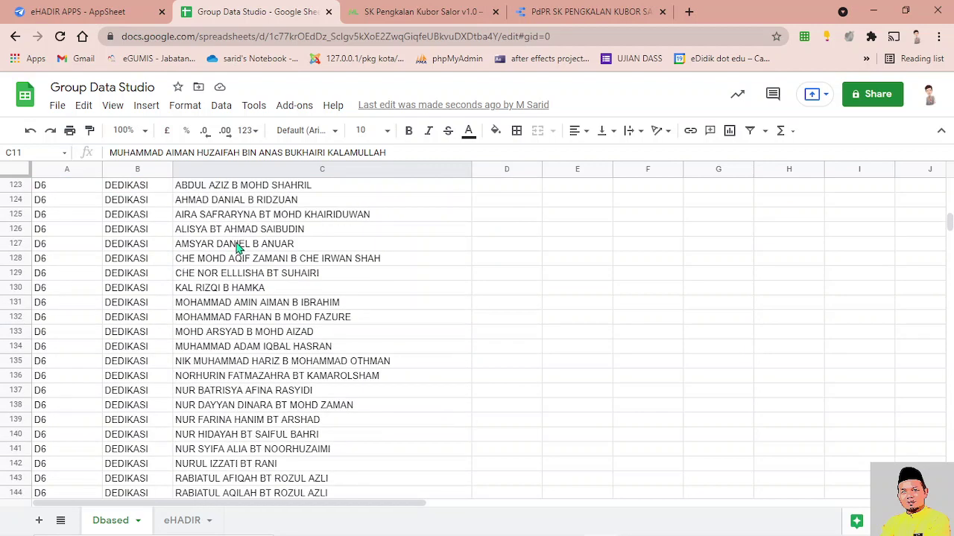
click(98, 9)
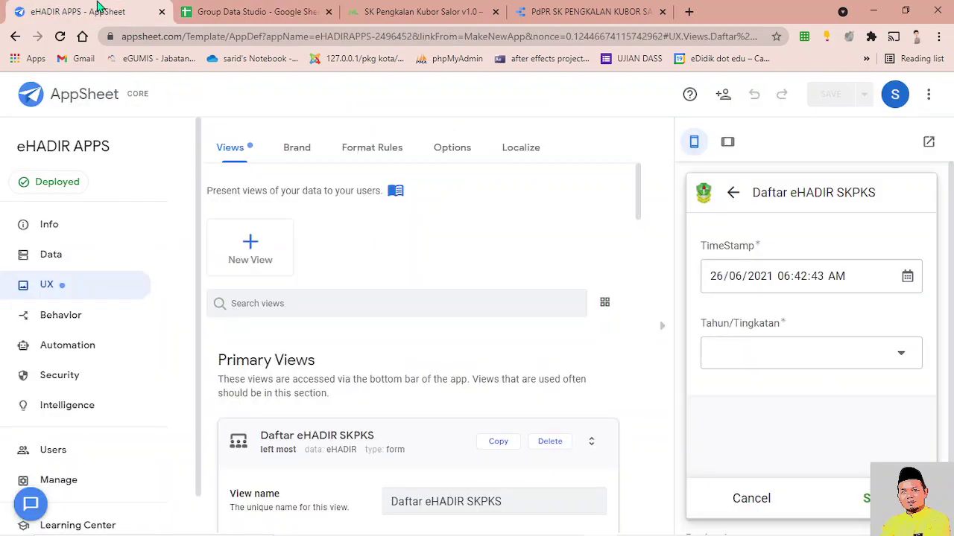
click(803, 363)
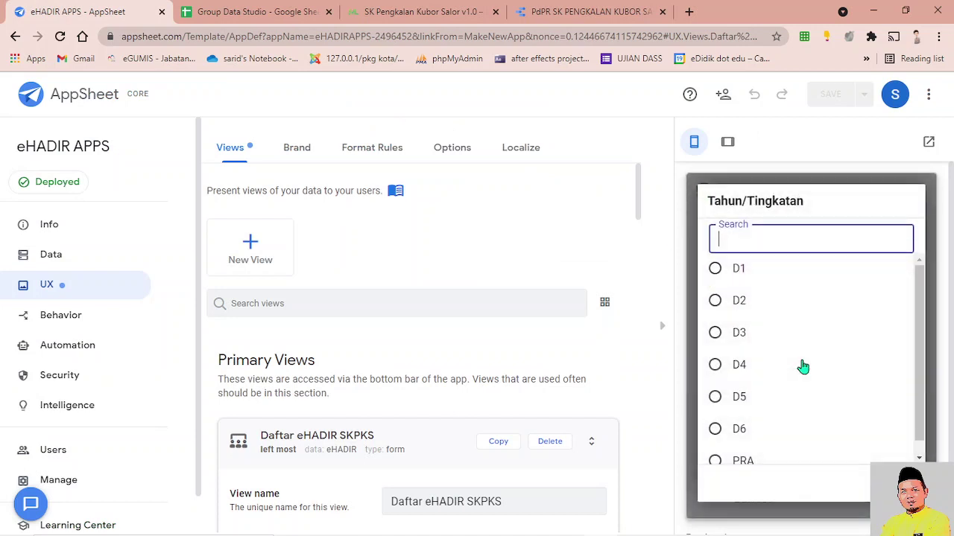
scroll(809, 391, down, 1)
click(785, 446)
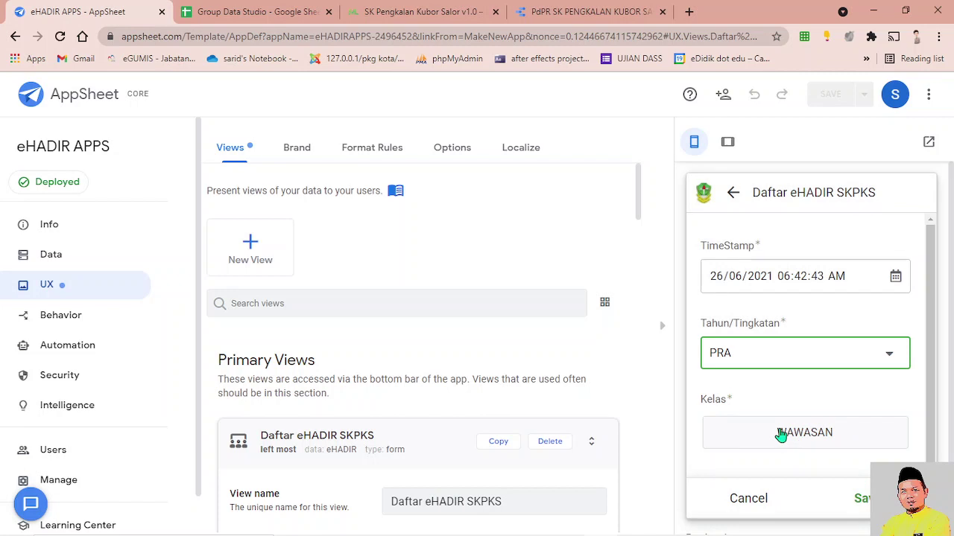
click(781, 434)
Select all WAWASAN students in the Nama field, deselect three absent ones, and save the attendance record.
scroll(856, 387, down, 3)
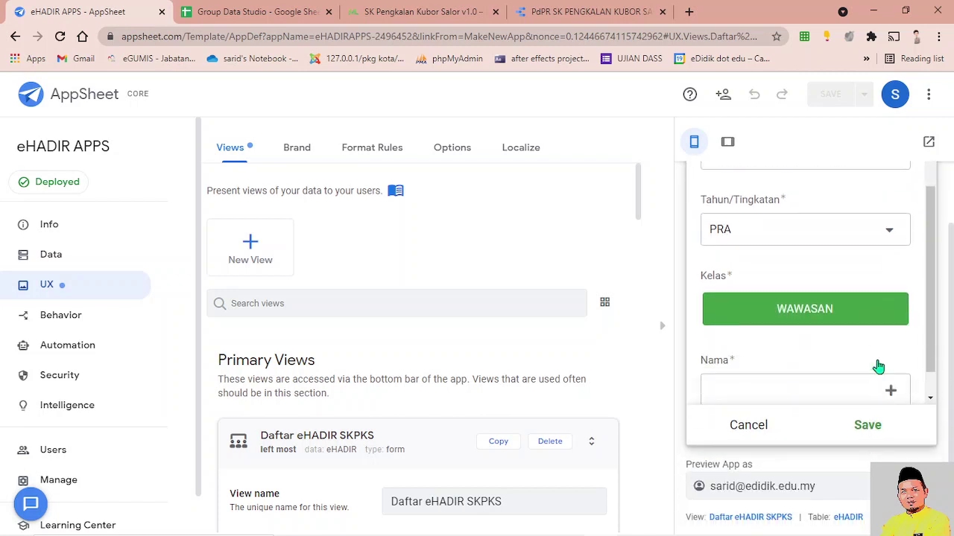
click(889, 362)
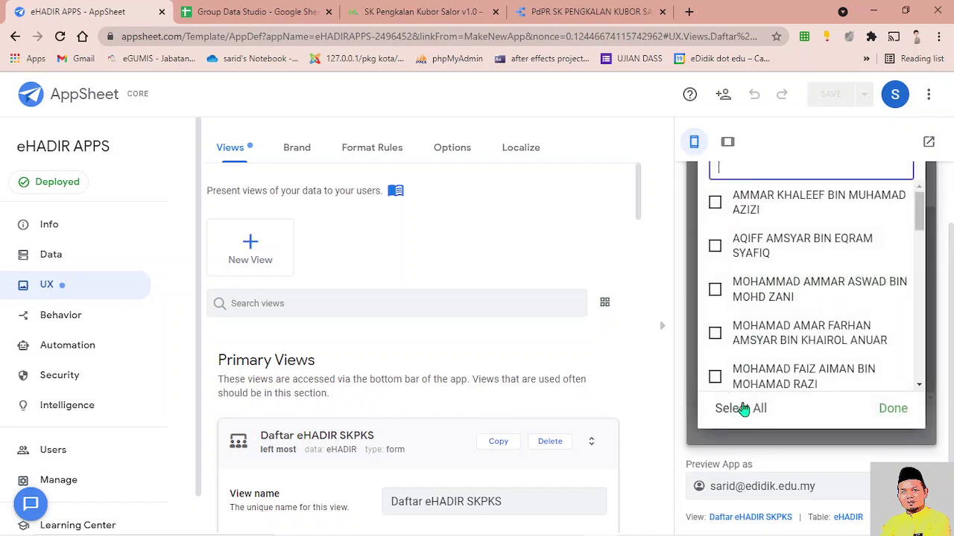
click(743, 409)
scroll(776, 350, down, 2)
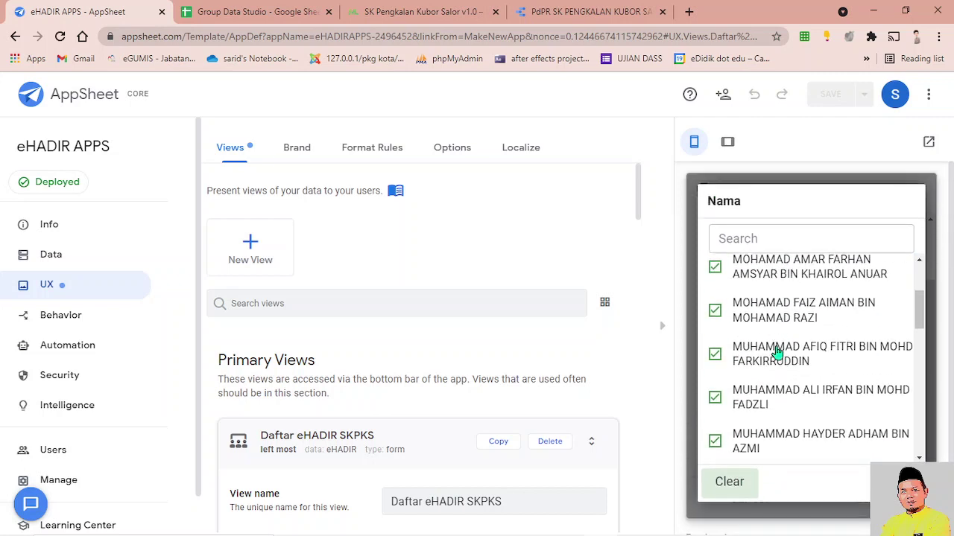
scroll(777, 352, down, 3)
click(730, 367)
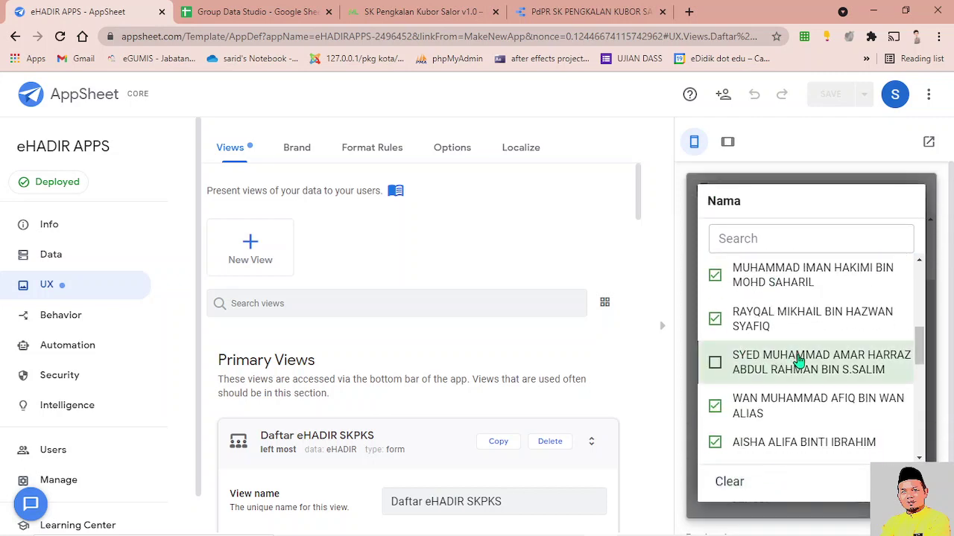
scroll(799, 361, down, 2)
click(733, 352)
scroll(790, 368, down, 2)
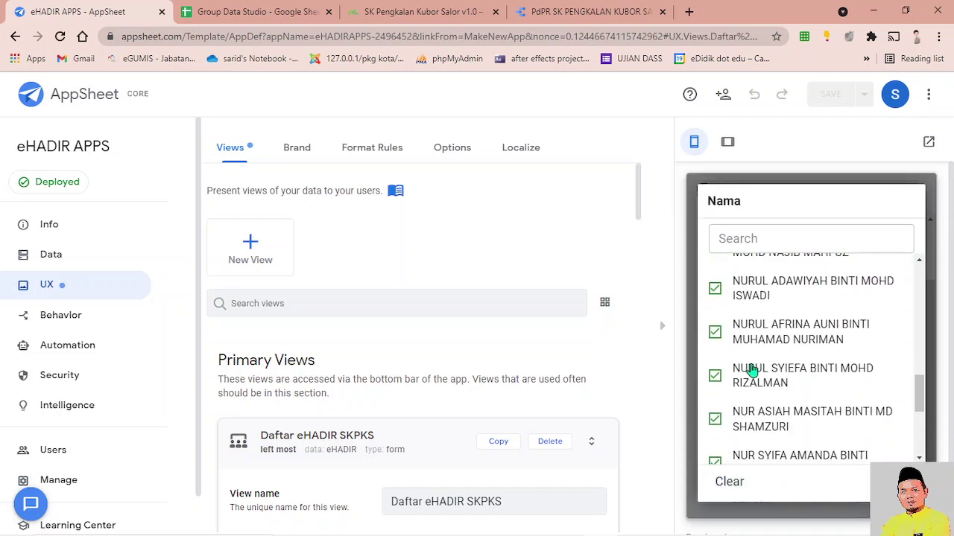
click(752, 371)
click(890, 481)
click(865, 498)
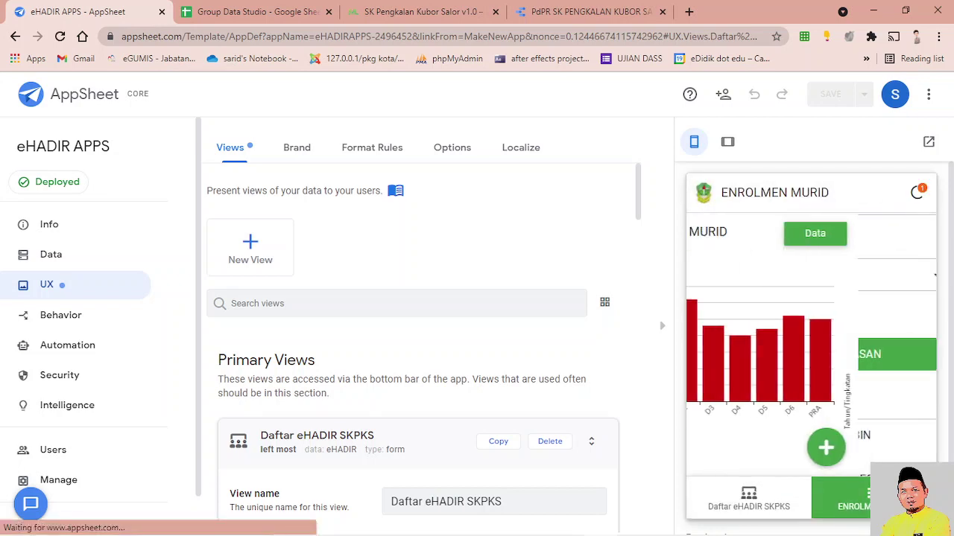
Switch to the Group Data Studio spreadsheet and examine the Nama entry of the PRA WAWASAN record on the eHADIR sheet.
click(250, 11)
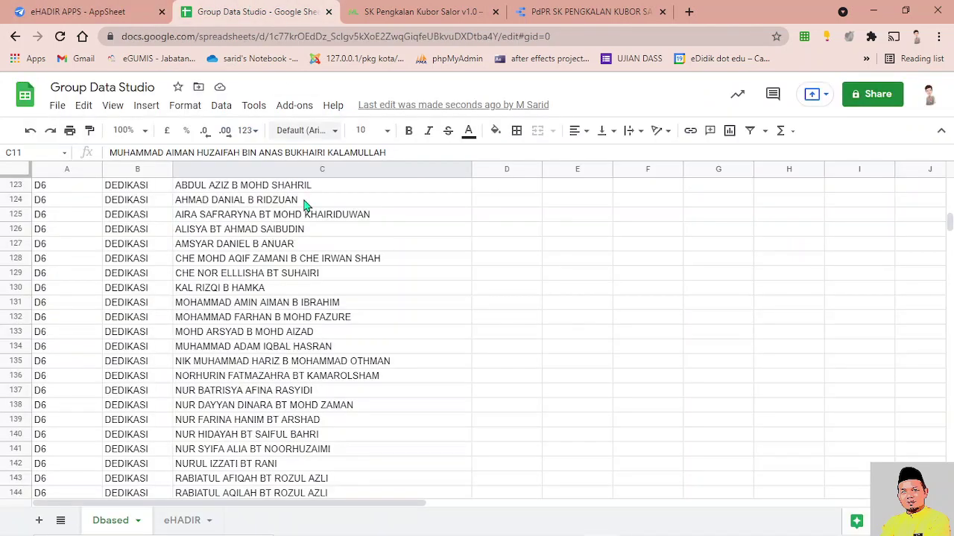
click(184, 519)
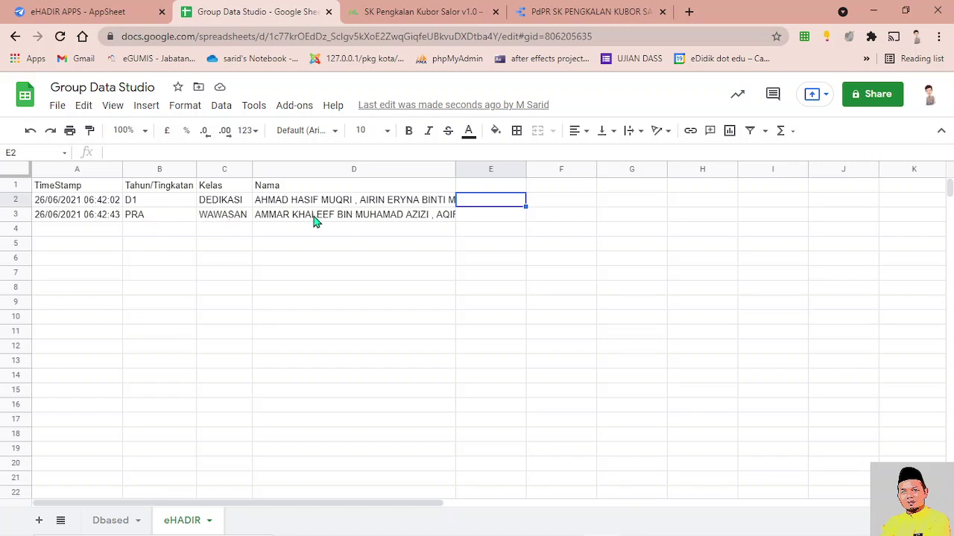
click(369, 216)
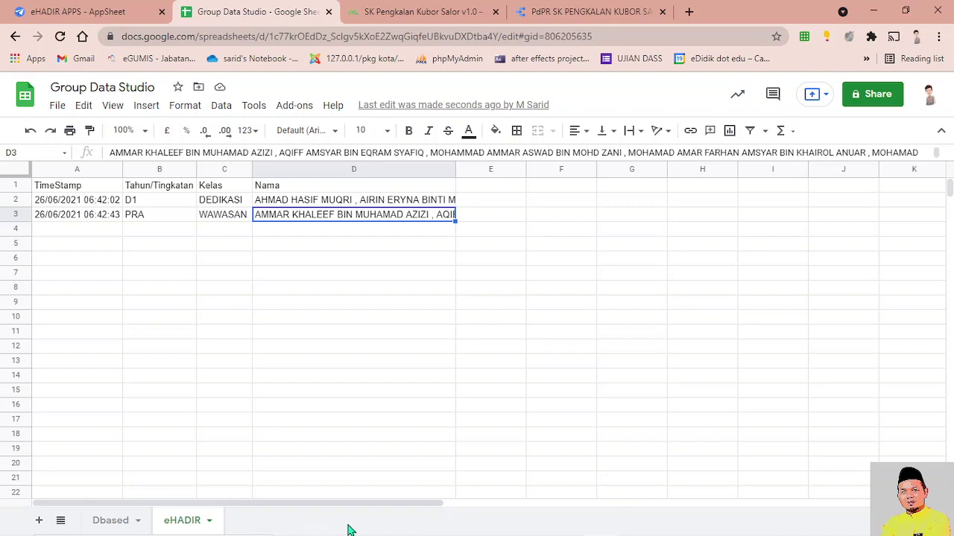
Return to the Dbased sheet and review its student list by year and class, back towards the first rows.
click(120, 522)
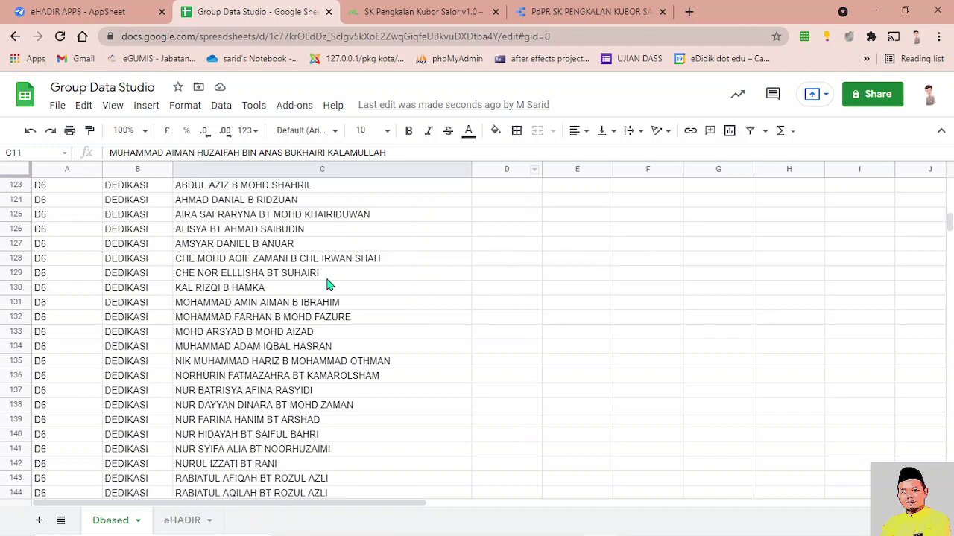
scroll(320, 272, up, 8)
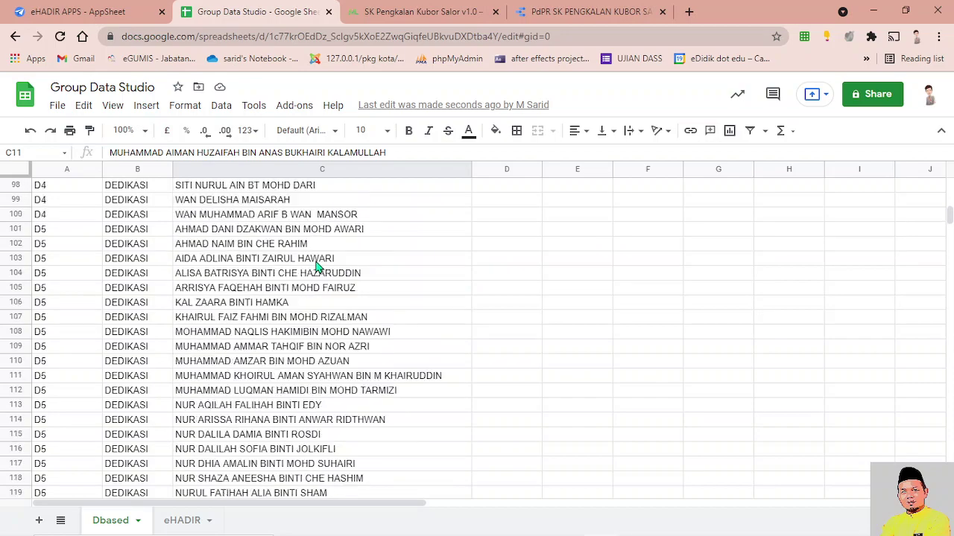
scroll(317, 266, up, 20)
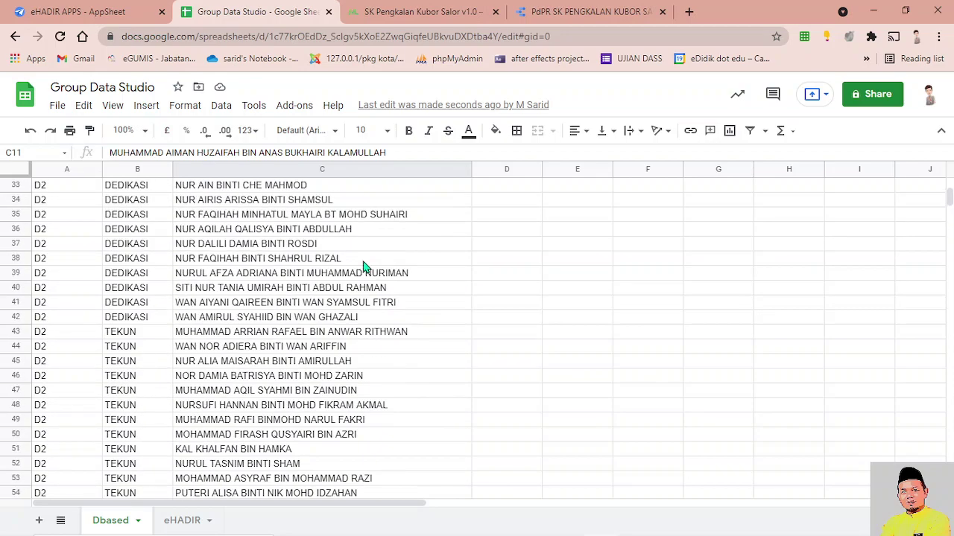
scroll(363, 266, up, 5)
Switch to AppSheet and set Tahun/Tingkatan to D3 and Kelas to TEKUN in the Daftar eHADIR SKPKS form.
click(133, 8)
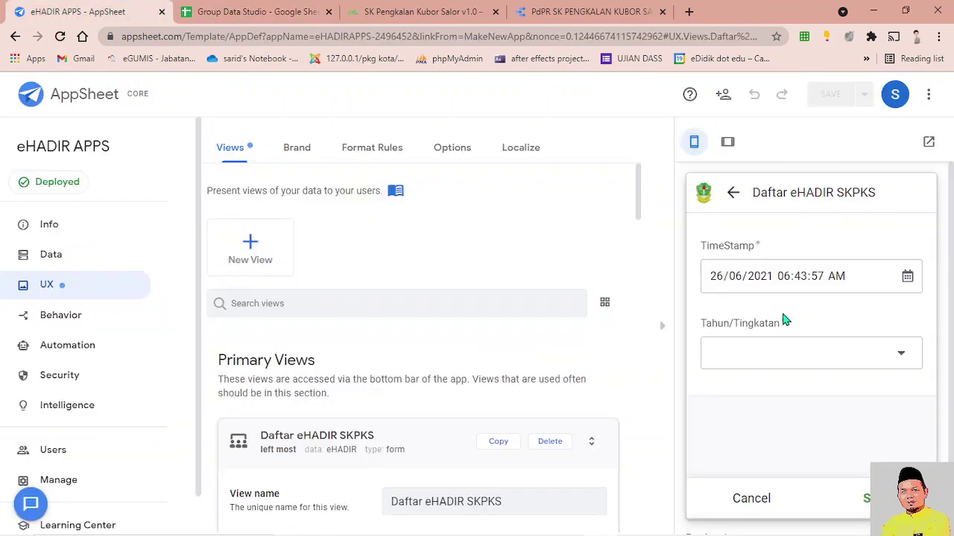
click(860, 357)
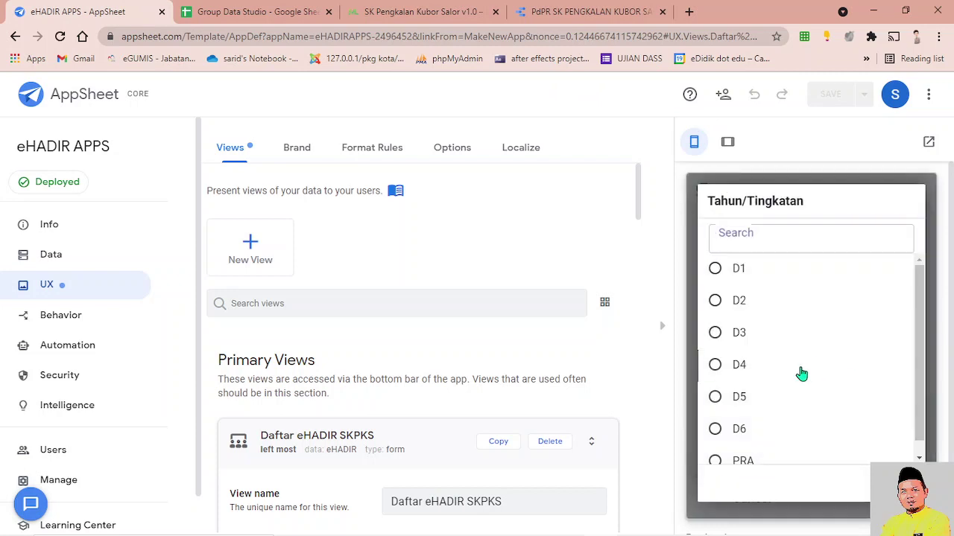
key(Escape)
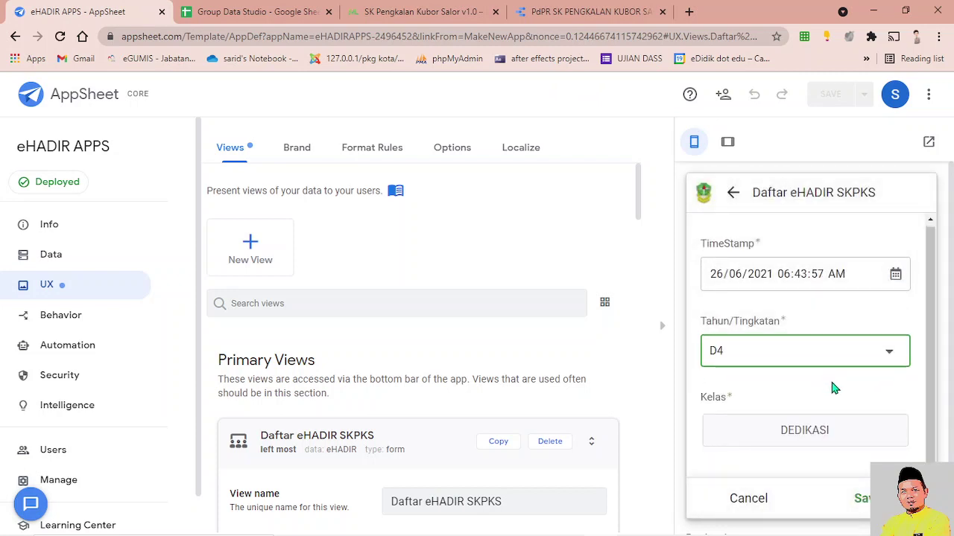
click(857, 358)
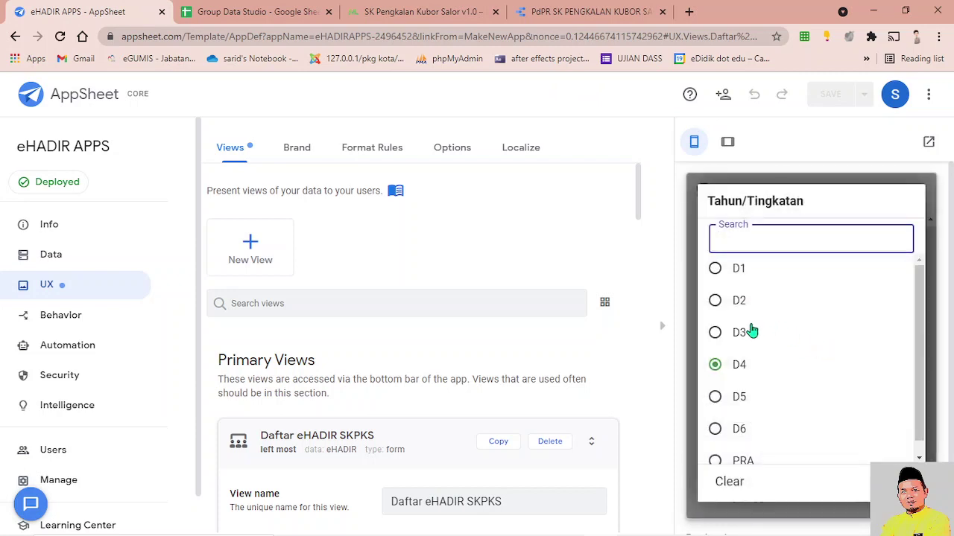
click(745, 332)
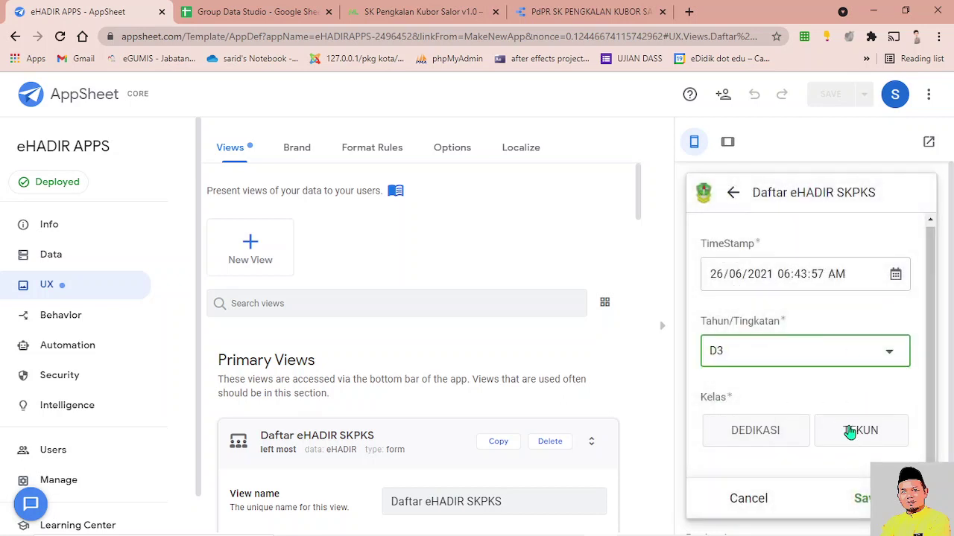
click(850, 432)
Select all TEKUN students in the Nama field, deselect three of them, and save the D3 attendance record.
scroll(910, 402, down, 2)
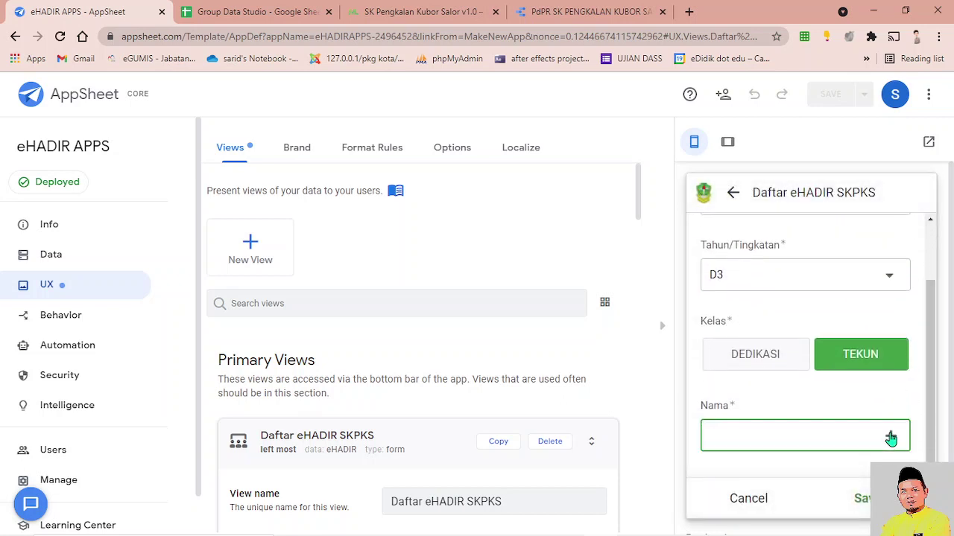
click(892, 439)
click(739, 482)
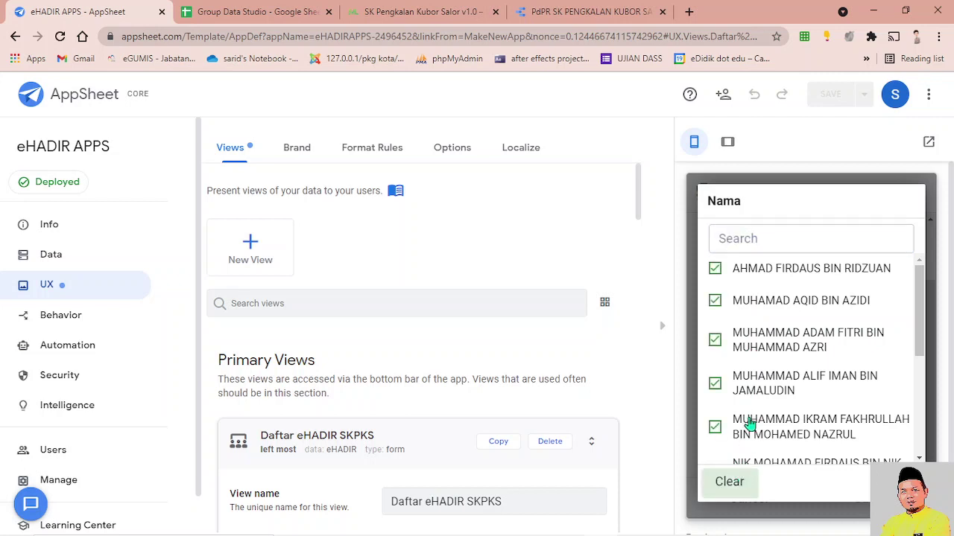
scroll(750, 418, down, 5)
click(749, 359)
click(738, 325)
scroll(779, 373, up, 3)
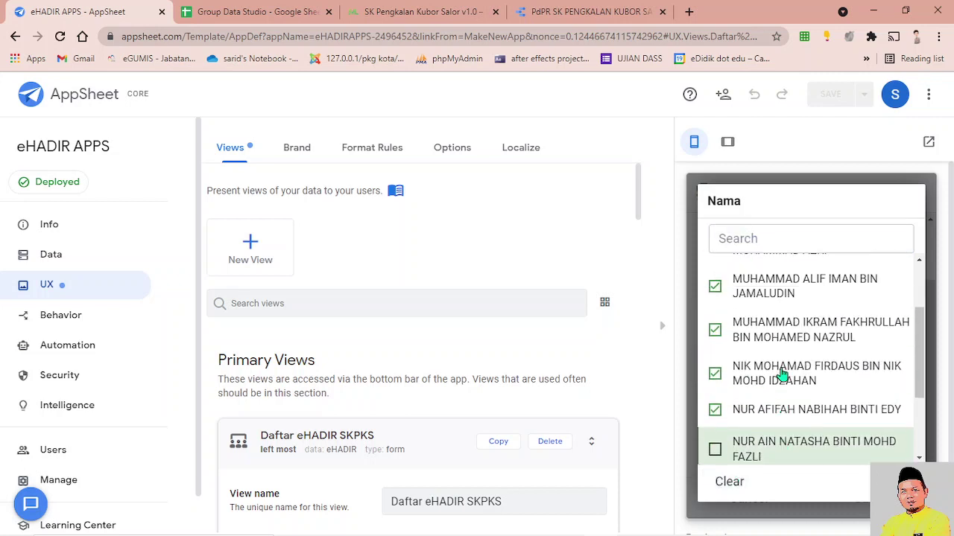
click(748, 351)
click(894, 481)
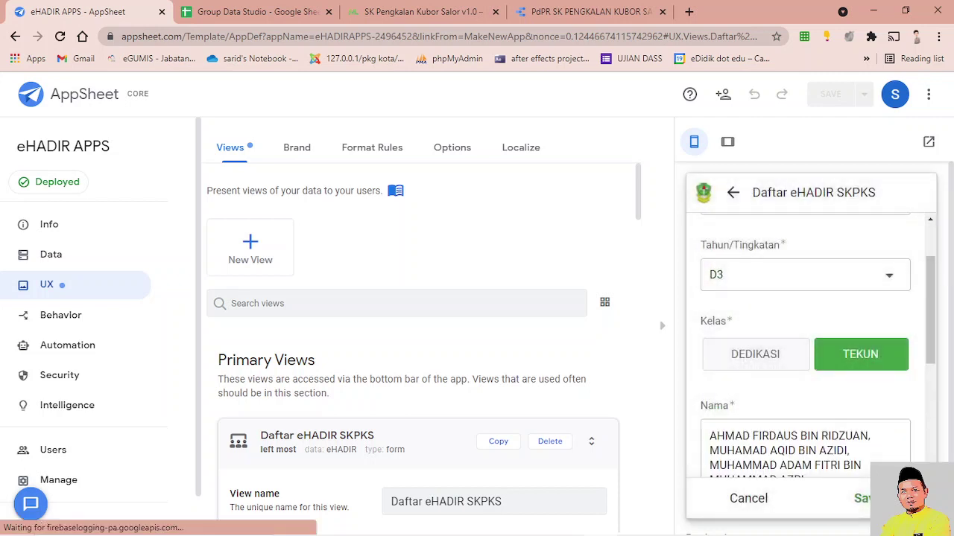
click(876, 499)
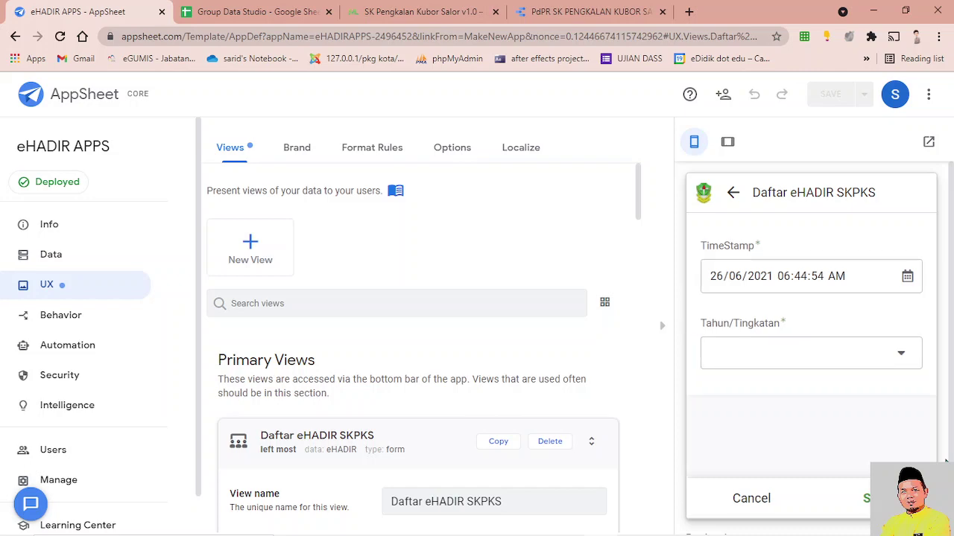
Open Google Sheets in a new browser tab and create a blank spreadsheet.
click(250, 12)
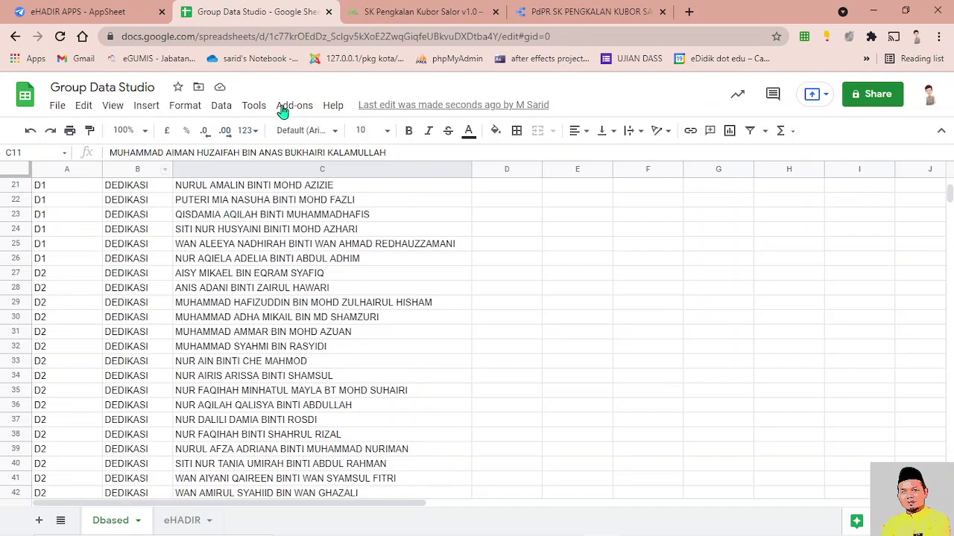
click(688, 11)
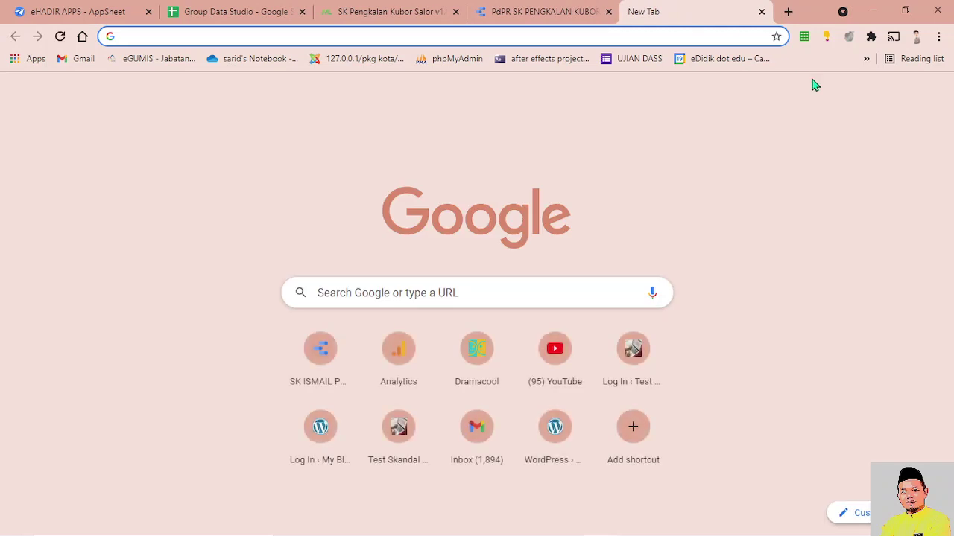
click(897, 94)
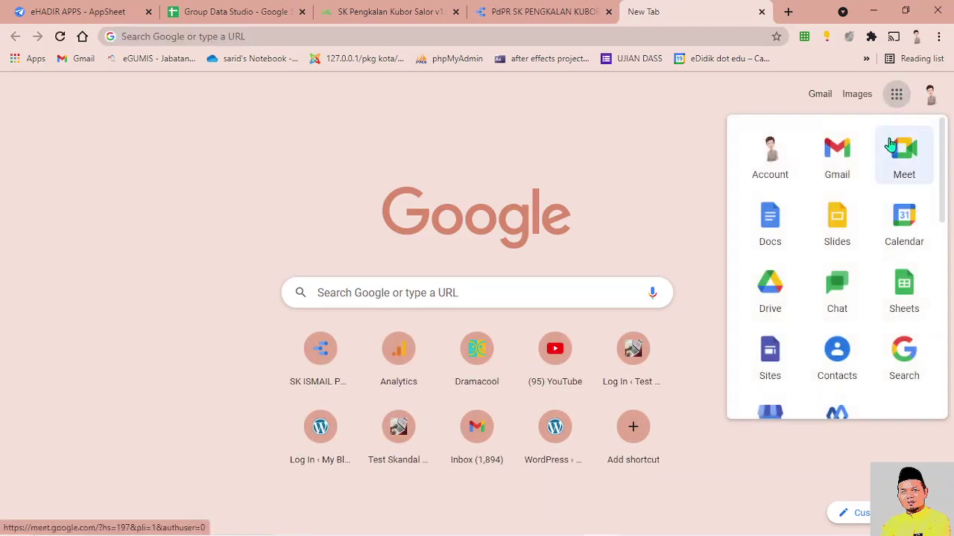
click(900, 287)
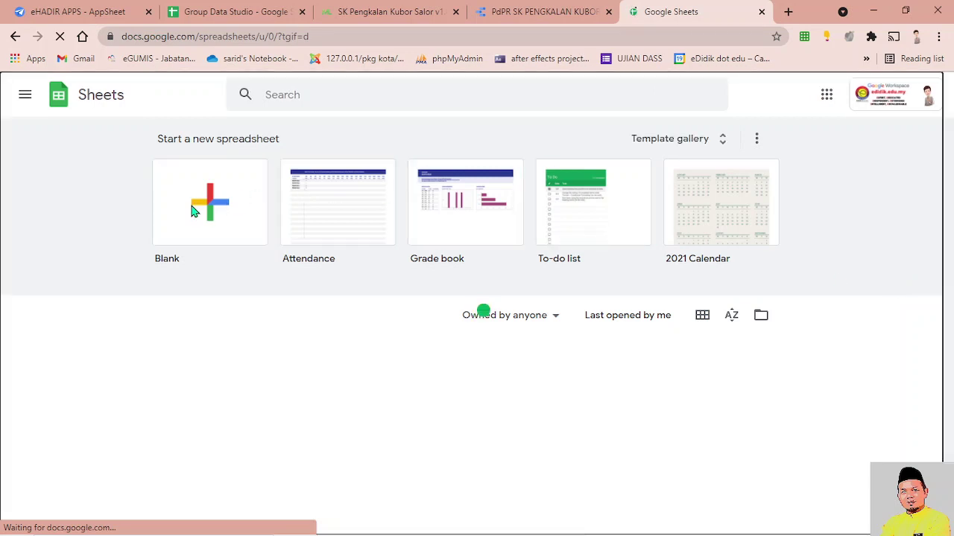
click(193, 210)
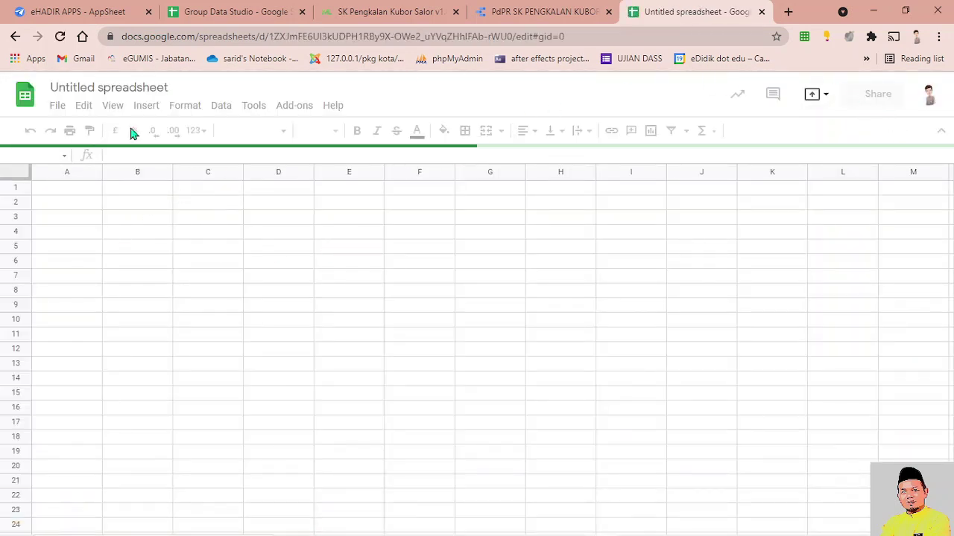
Rename the new spreadsheet as EHADIR SMKTC.
click(100, 88)
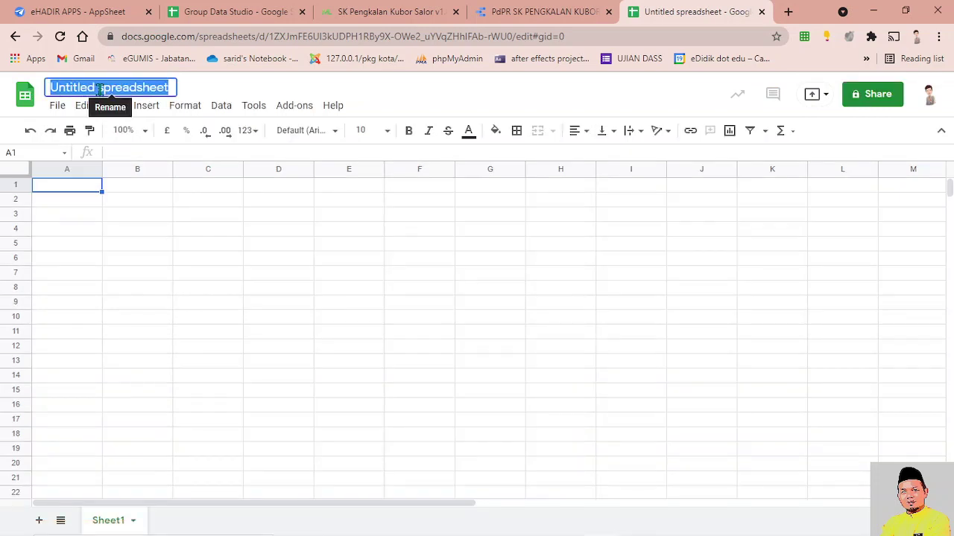
text(E)
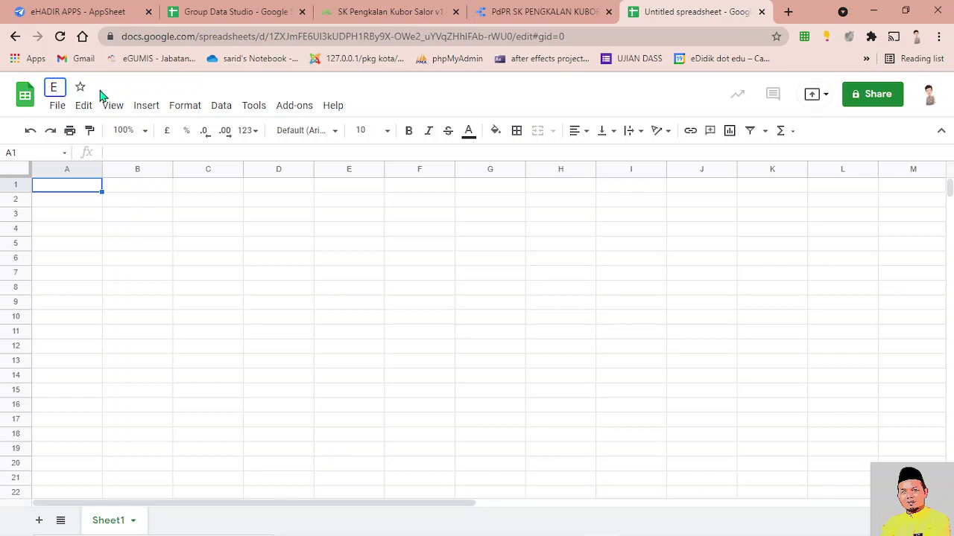
text(HADIR)
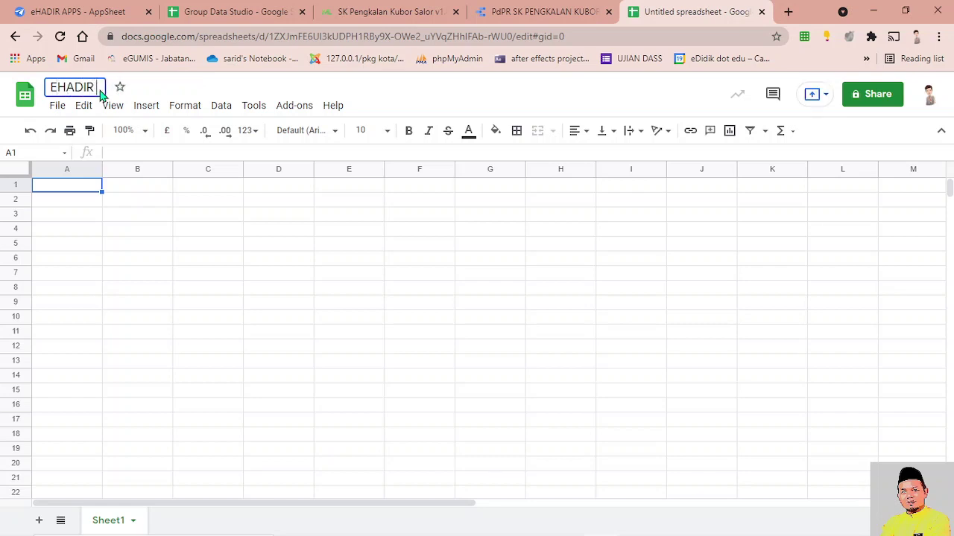
text( SK)
key(BackSpace)
text(MK)
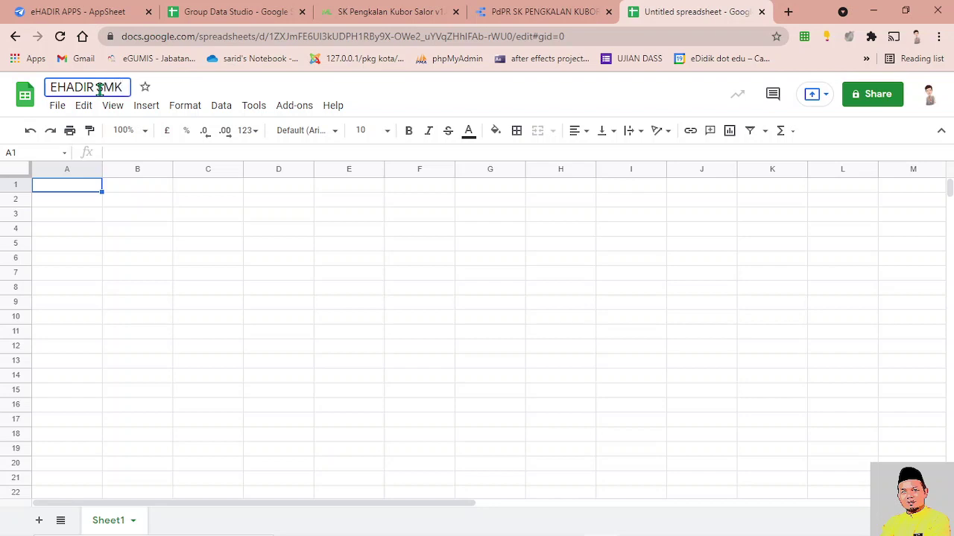
text(TC)
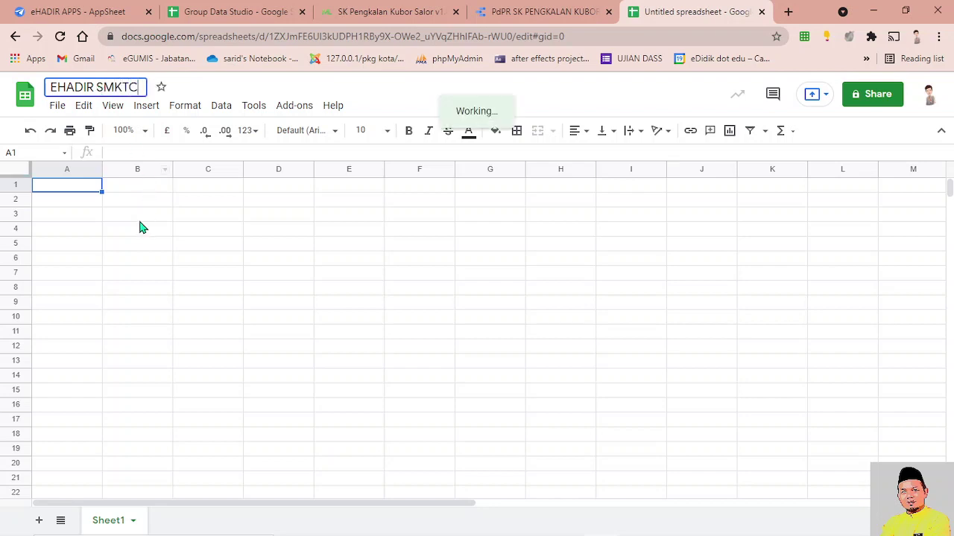
click(136, 213)
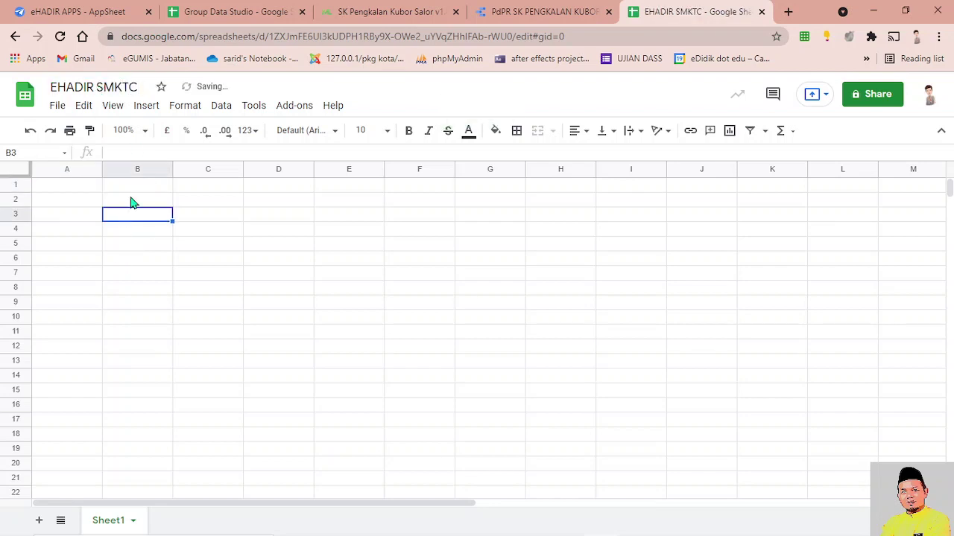
Rename the first sheet of the spreadsheet as BASED.
double_click(116, 521)
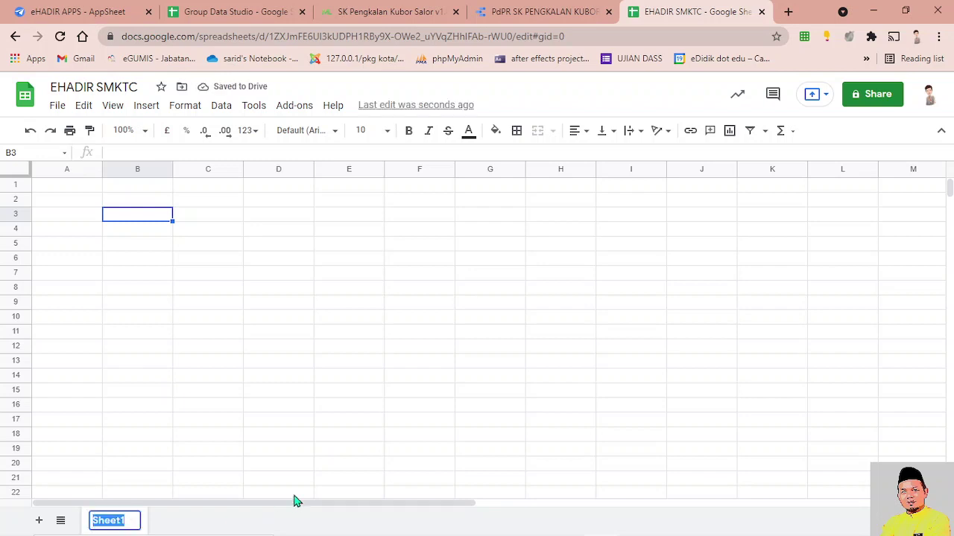
text(BASED)
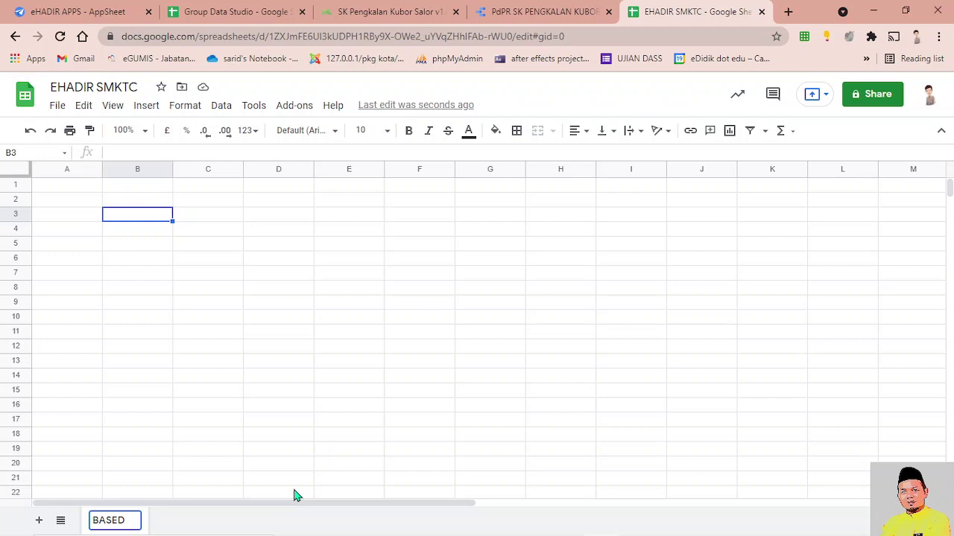
click(237, 392)
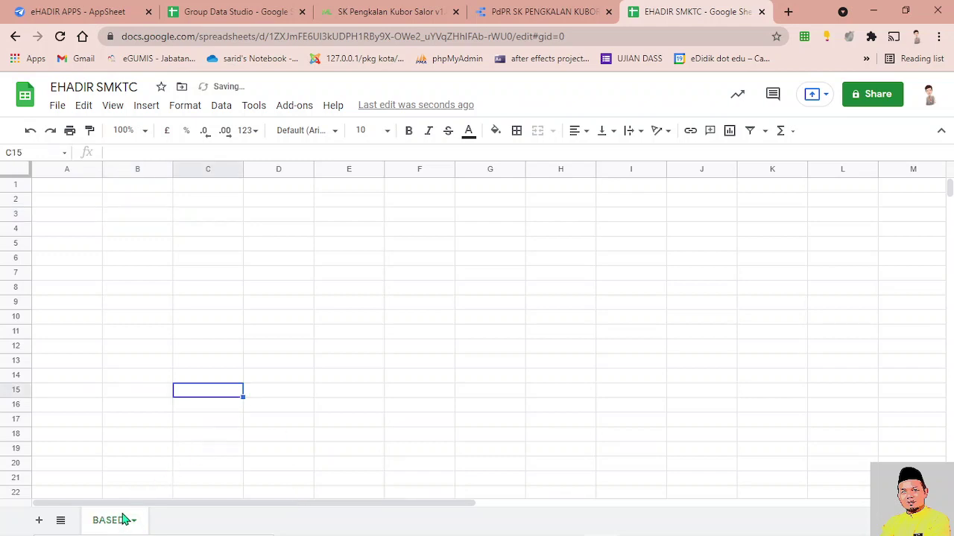
click(66, 186)
click(128, 190)
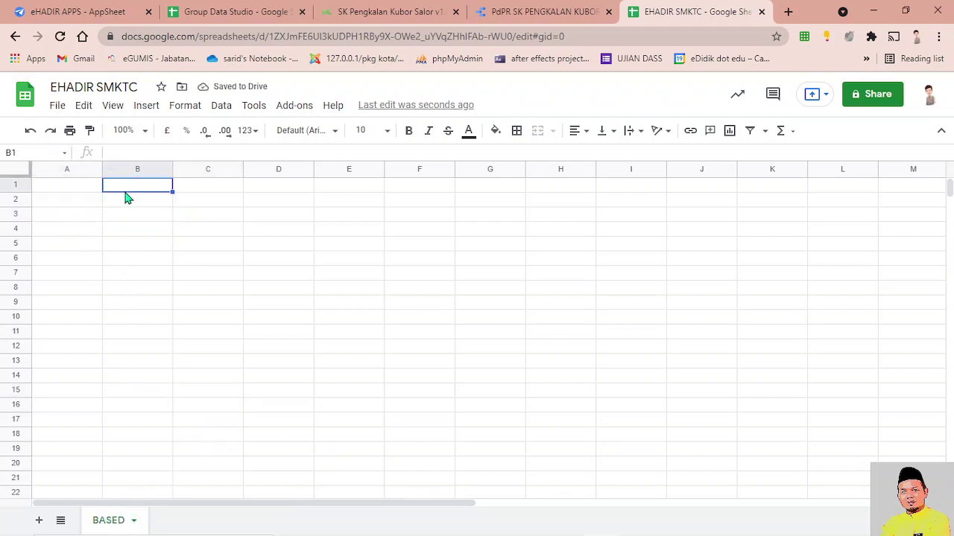
click(203, 190)
Copy the Tahun/Tingkatan, Kelas and Nama columns from the Dbased sheet of the Group Data Studio spreadsheet.
click(218, 10)
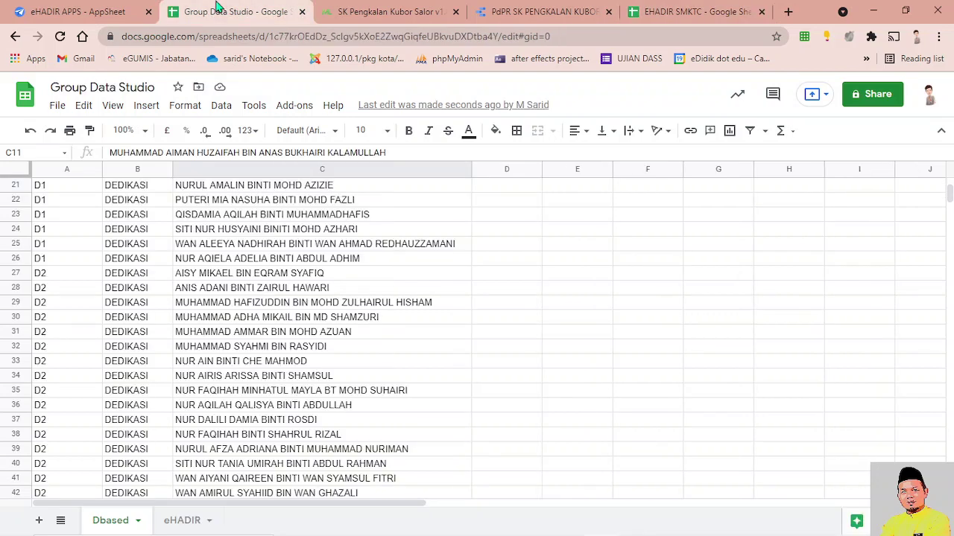
scroll(209, 275, up, 7)
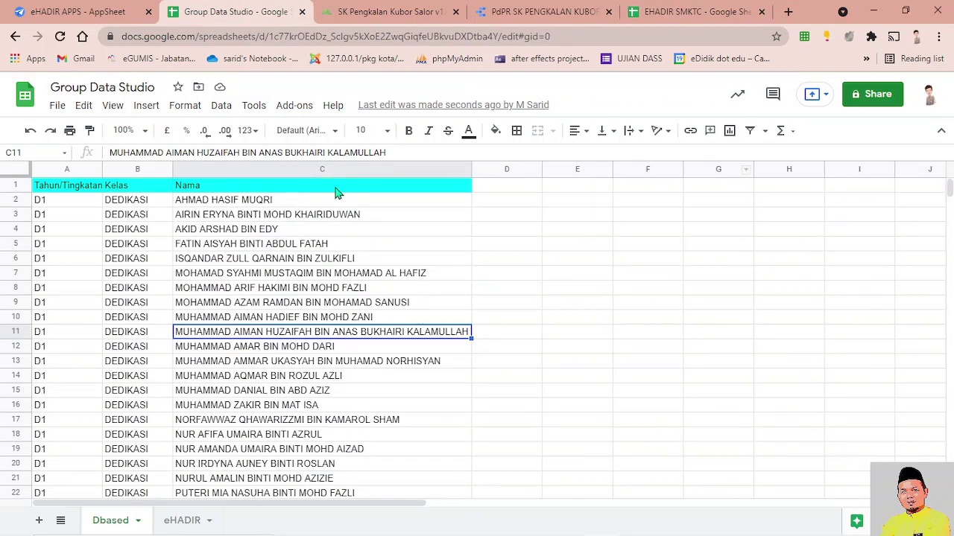
drag(67, 173, 317, 168)
right_click(269, 169)
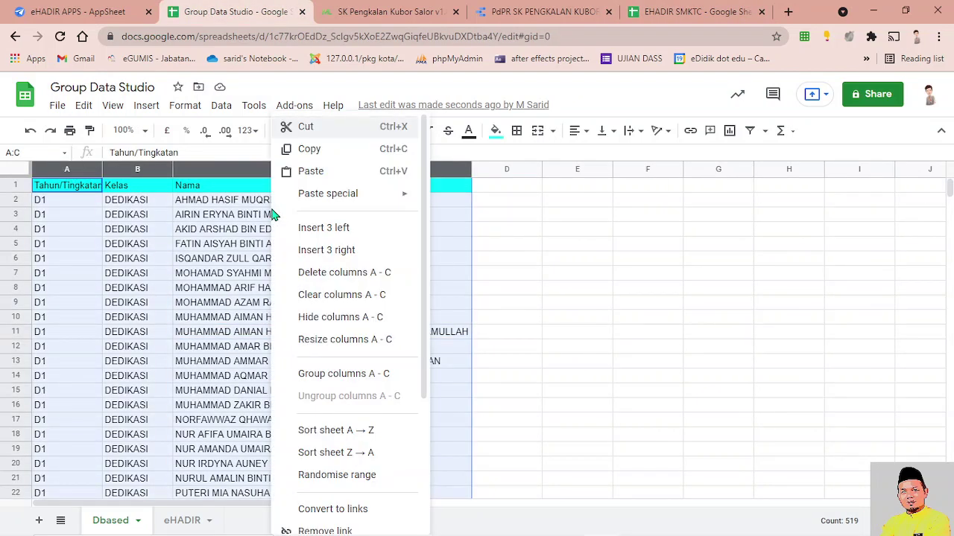
click(330, 152)
Paste the copied student columns as values only into the BASED sheet of EHADIR SMKTC, starting at cell A1.
click(681, 11)
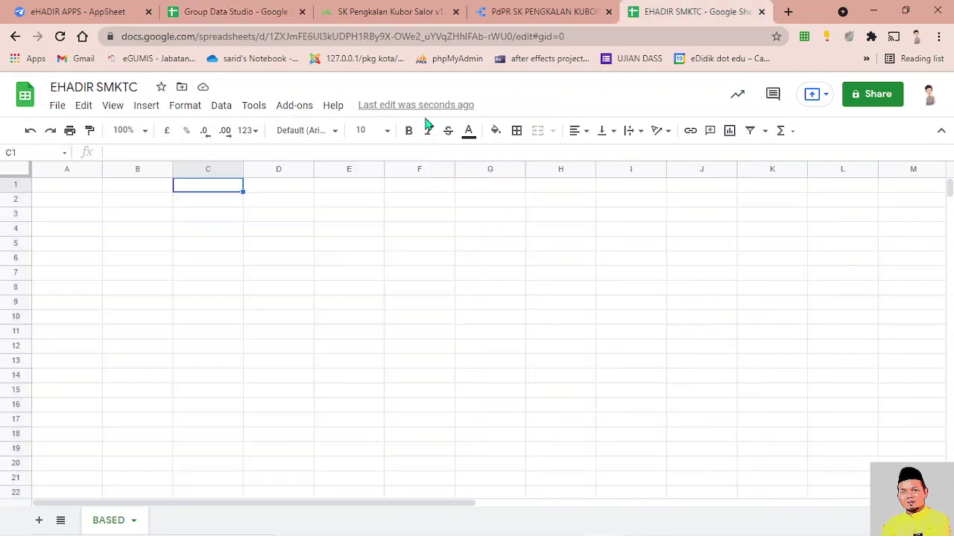
right_click(78, 188)
mouse_move(194, 193)
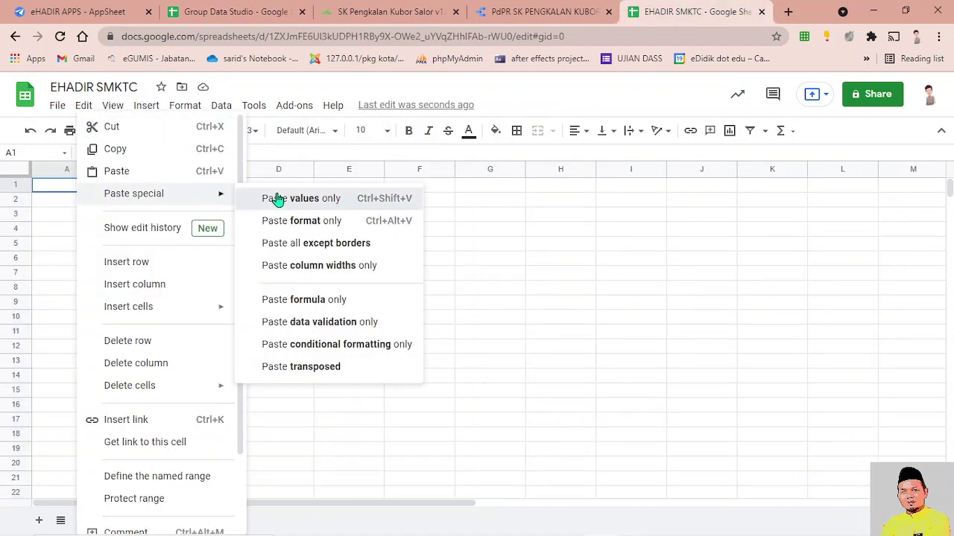
click(278, 198)
click(366, 231)
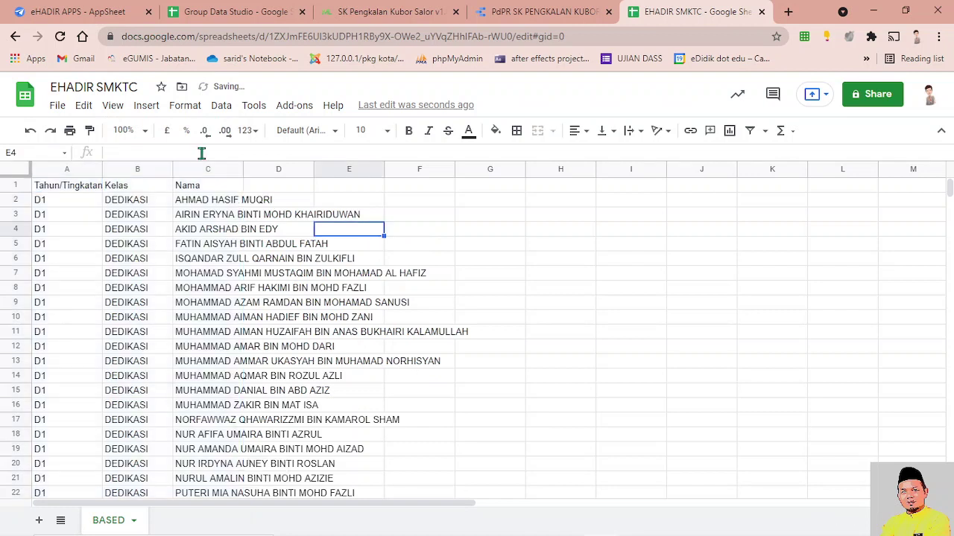
Auto-fit the widths of columns A, B and C to their contents in the BASED sheet.
double_click(243, 173)
double_click(172, 169)
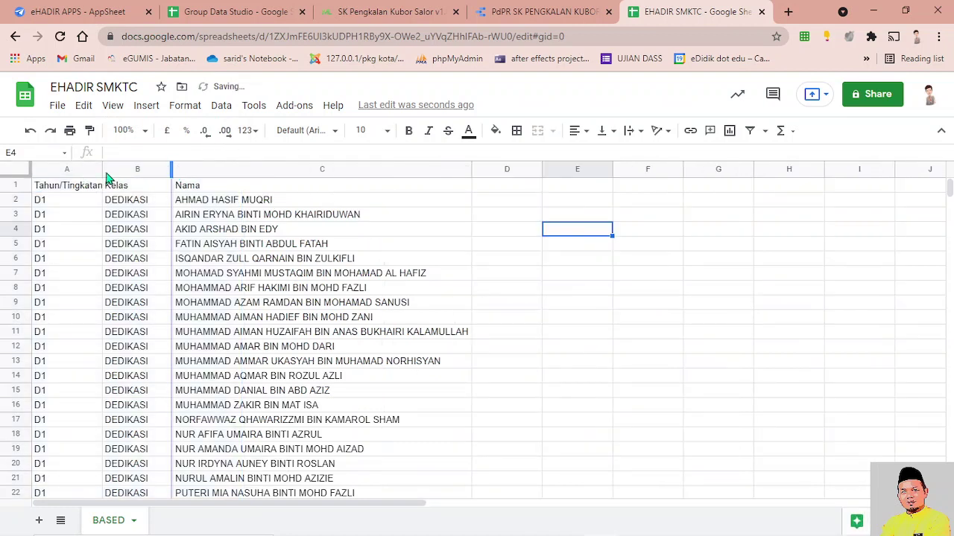
double_click(101, 170)
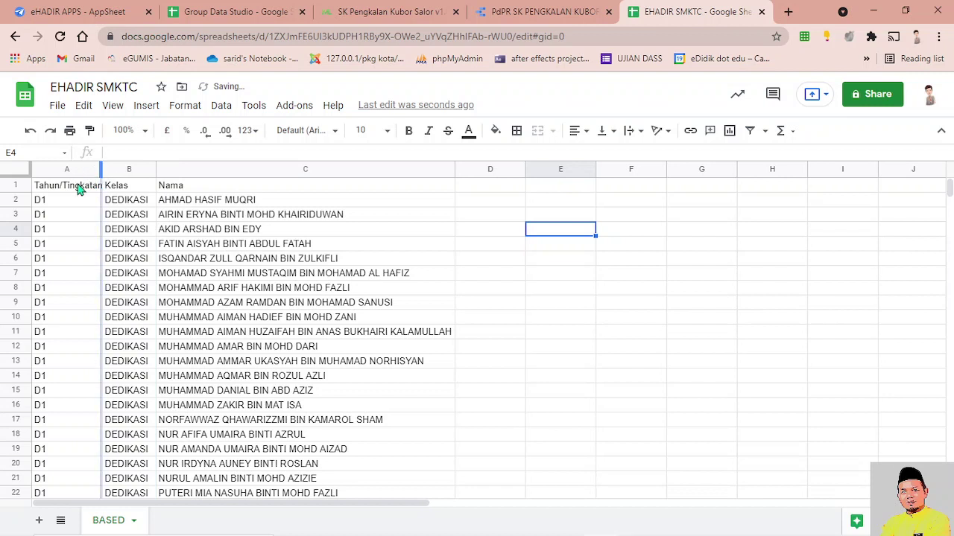
Shorten the header in cell A1 of the BASED sheet to Tahun.
click(77, 186)
drag(134, 153, 194, 152)
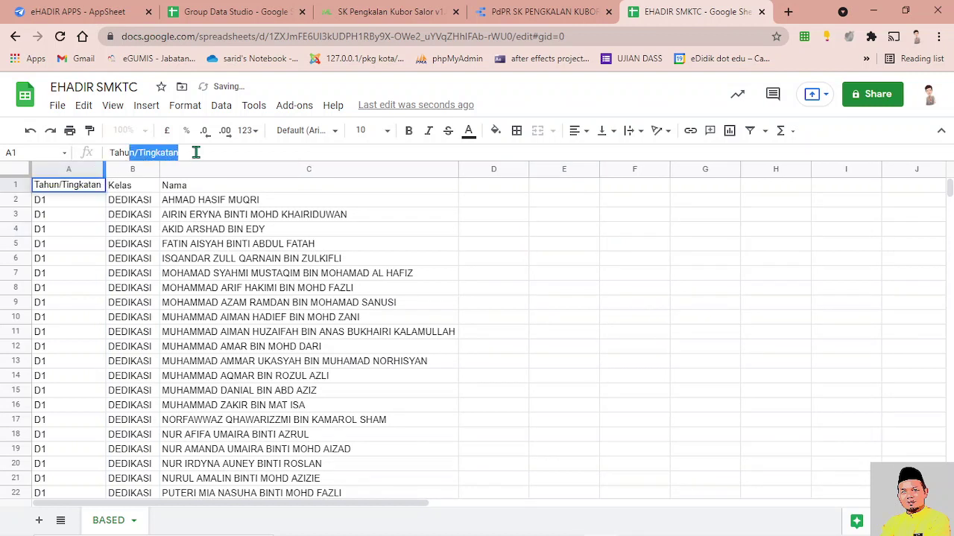
key(BackSpace)
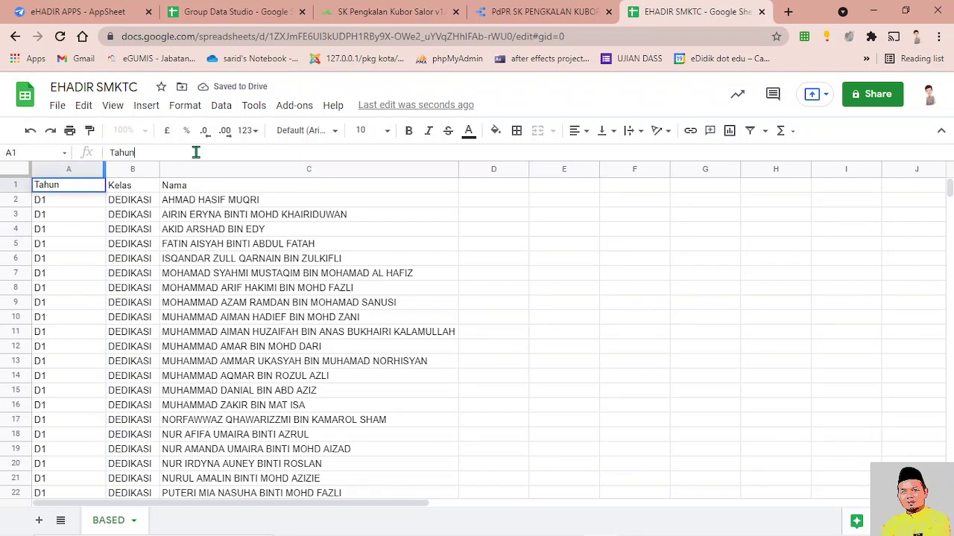
text(n)
click(184, 303)
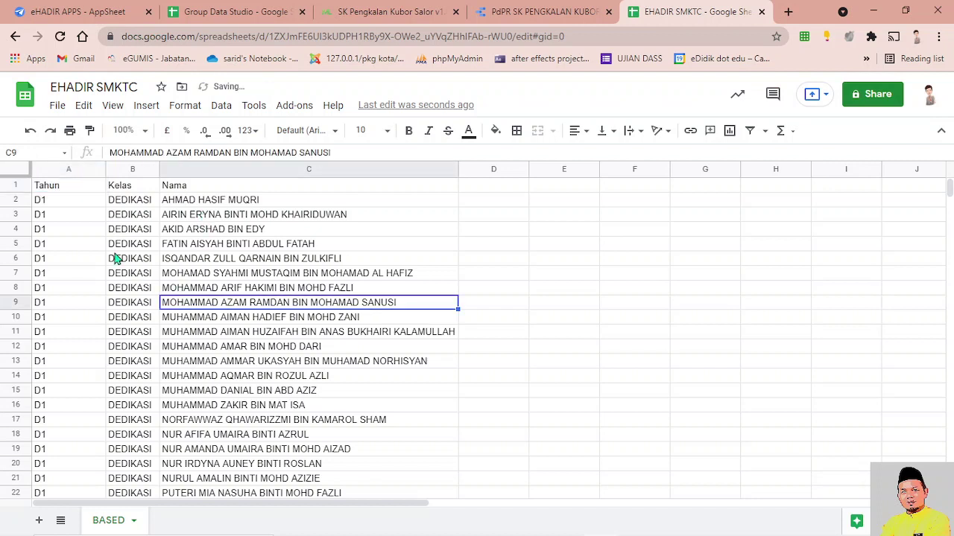
Change the header in cell C1 of the BASED sheet to Nama Murid.
click(251, 188)
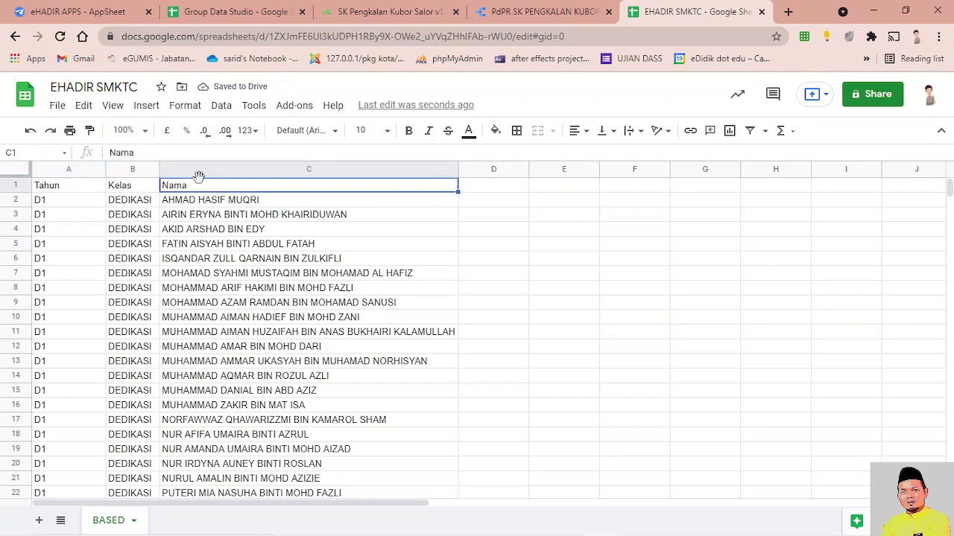
click(160, 152)
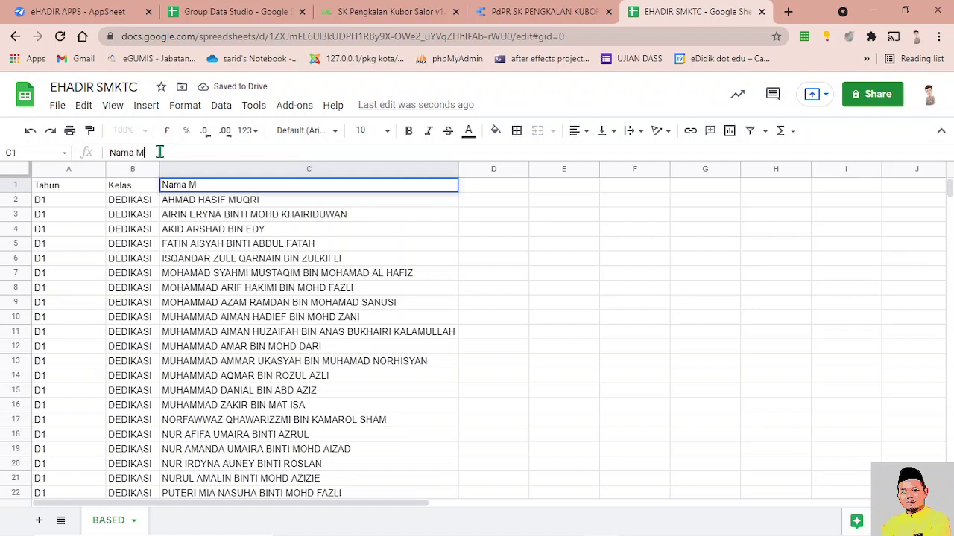
text(Murid)
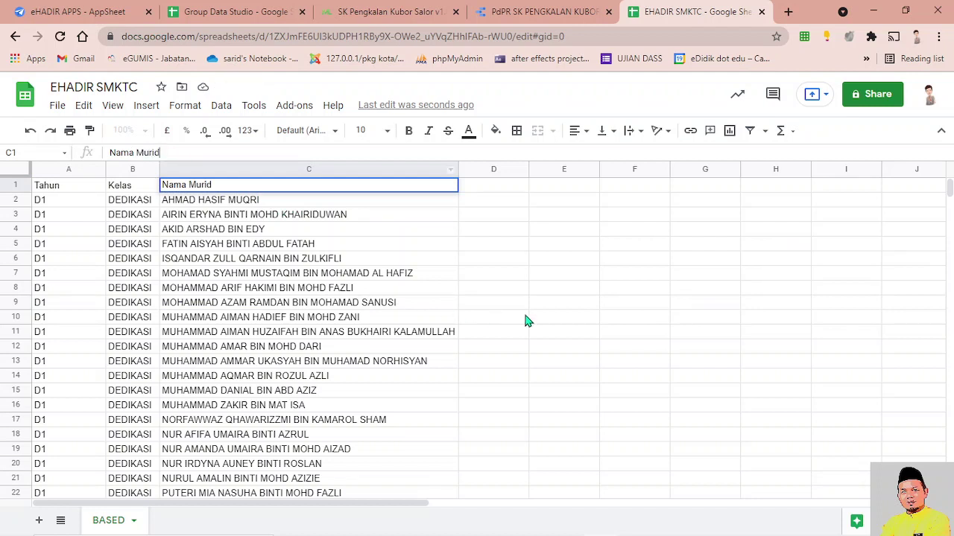
click(526, 317)
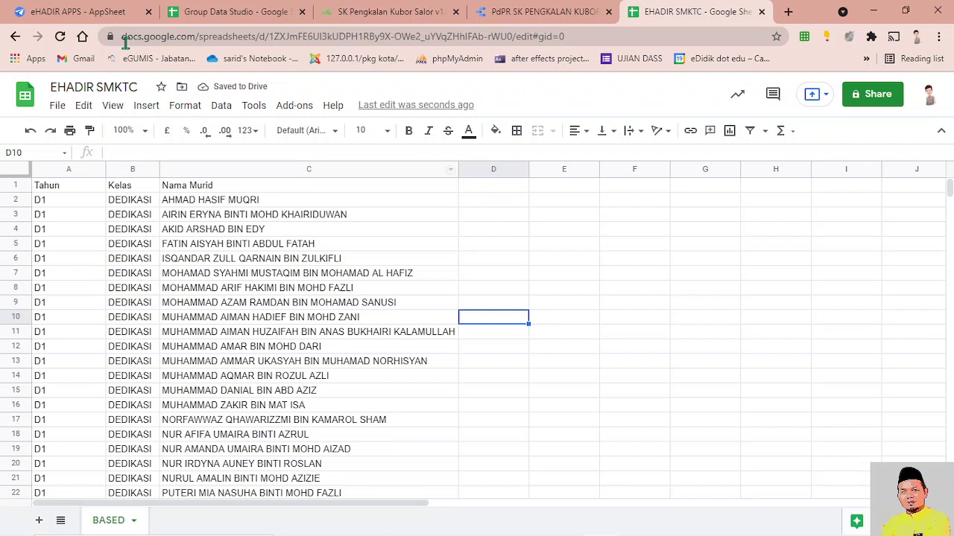
Add a second sheet to the spreadsheet and name it eHADIR.
click(37, 522)
double_click(184, 520)
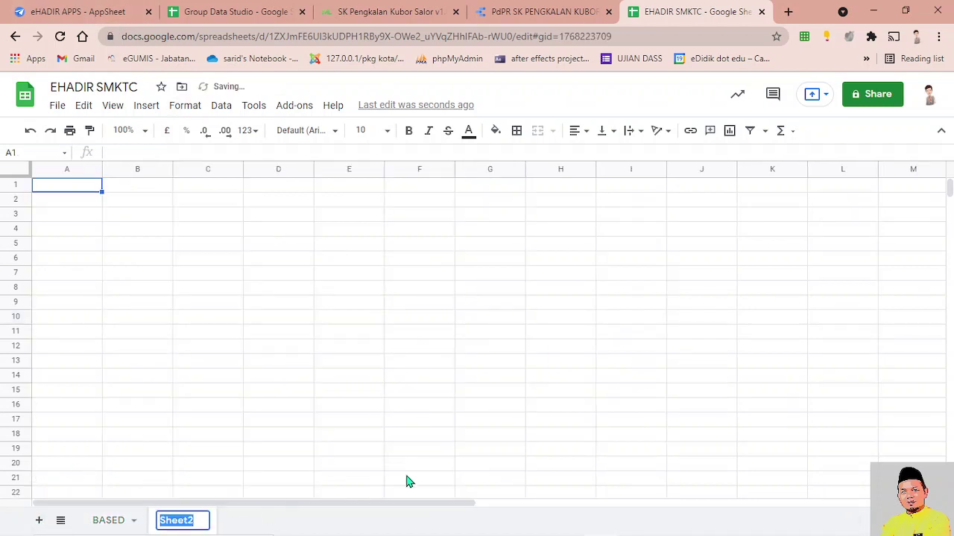
text(e)
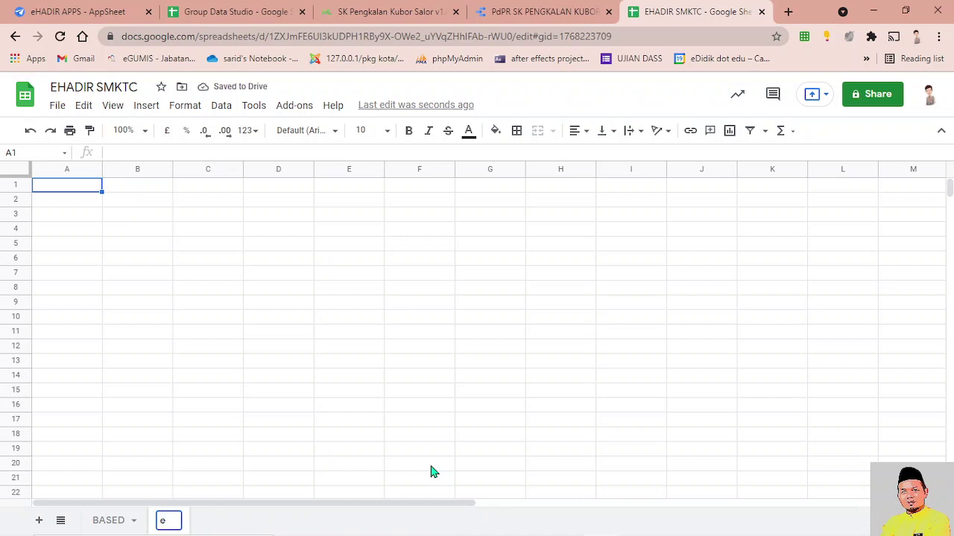
text(HADIR)
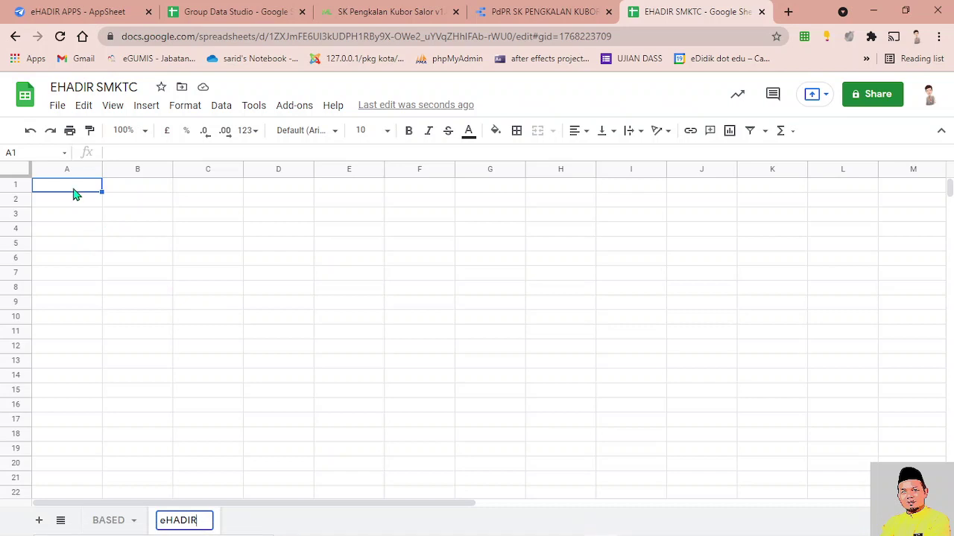
key(Return)
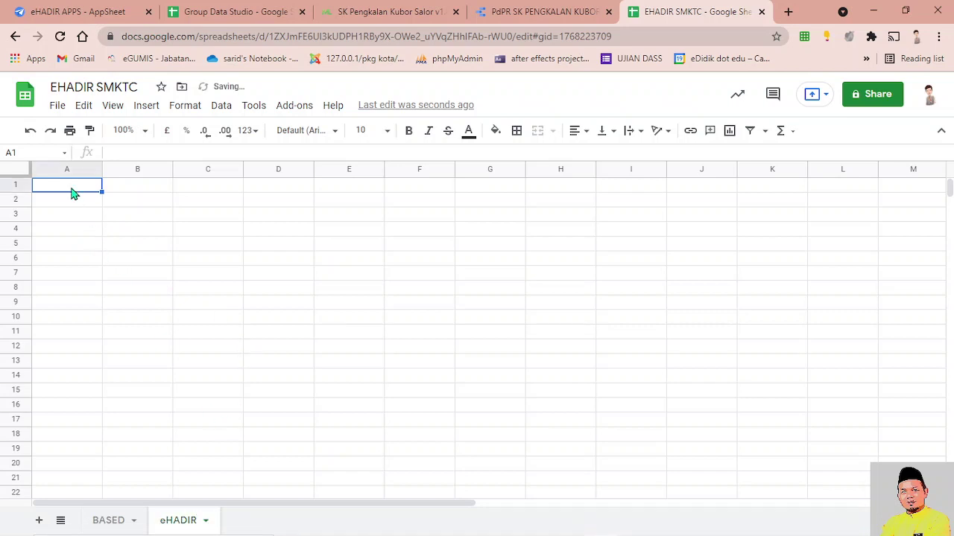
Enter TimeStamp as the header in cell A1 of the eHADIR sheet.
text(tIM)
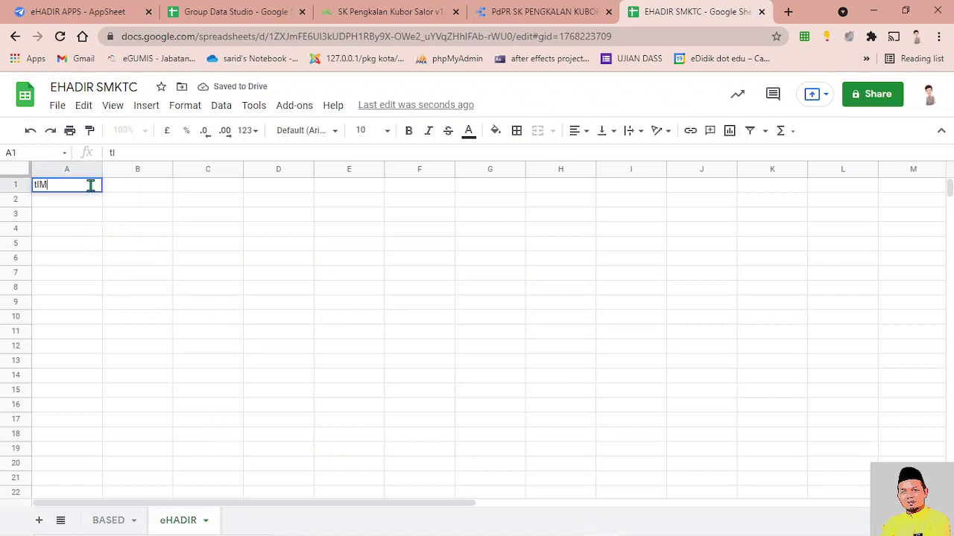
text(EsTAM)
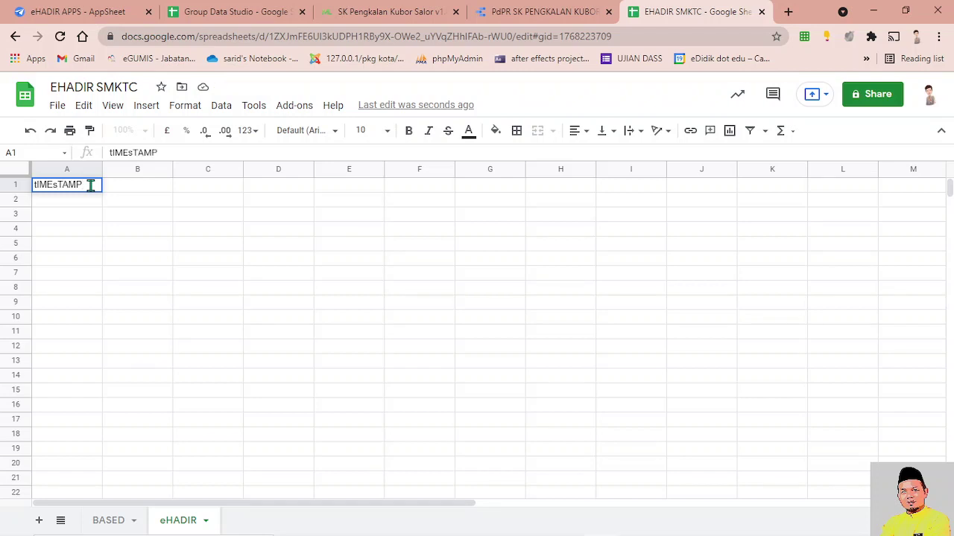
key(Escape)
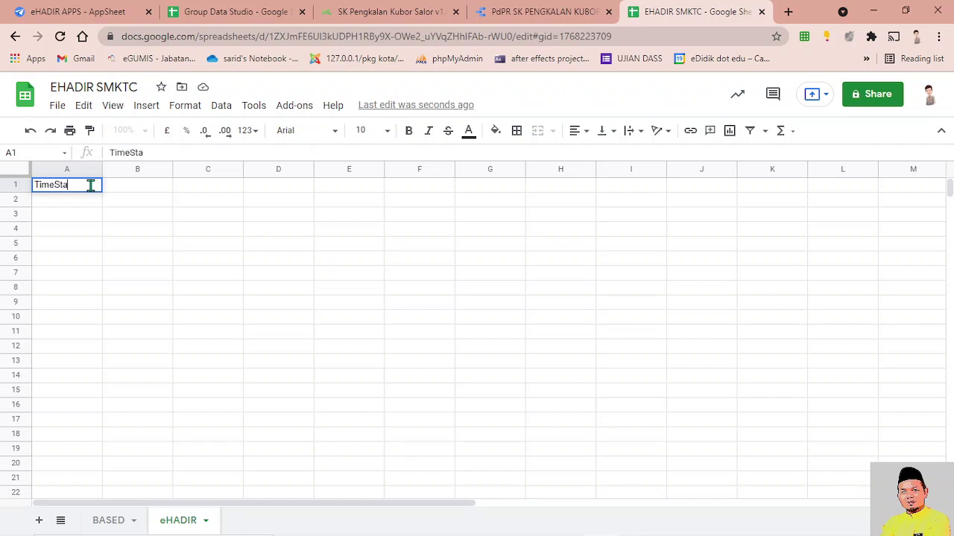
key(Tab)
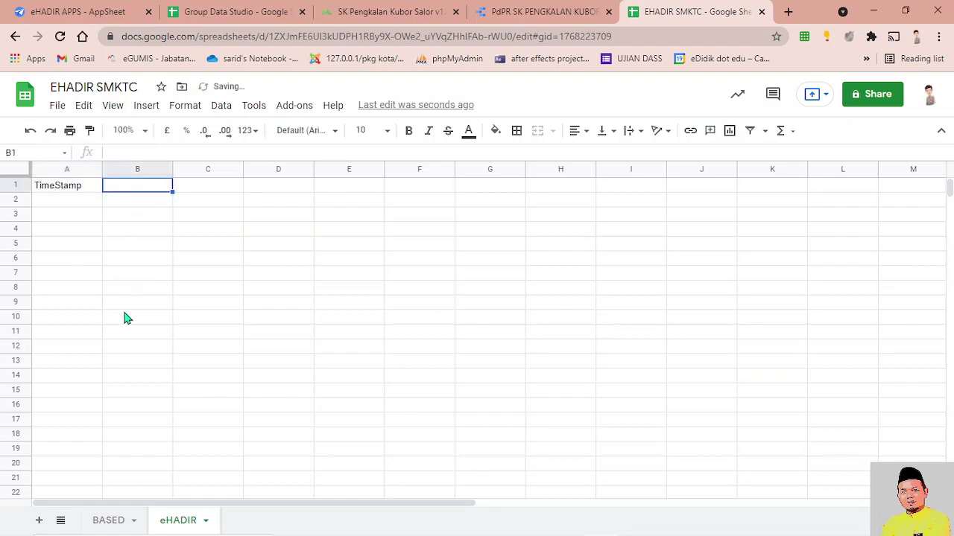
Copy the headers Tahun, Kelas and Nama Murid from the BASED sheet and paste their values only into eHADIR starting at cell B1.
click(108, 520)
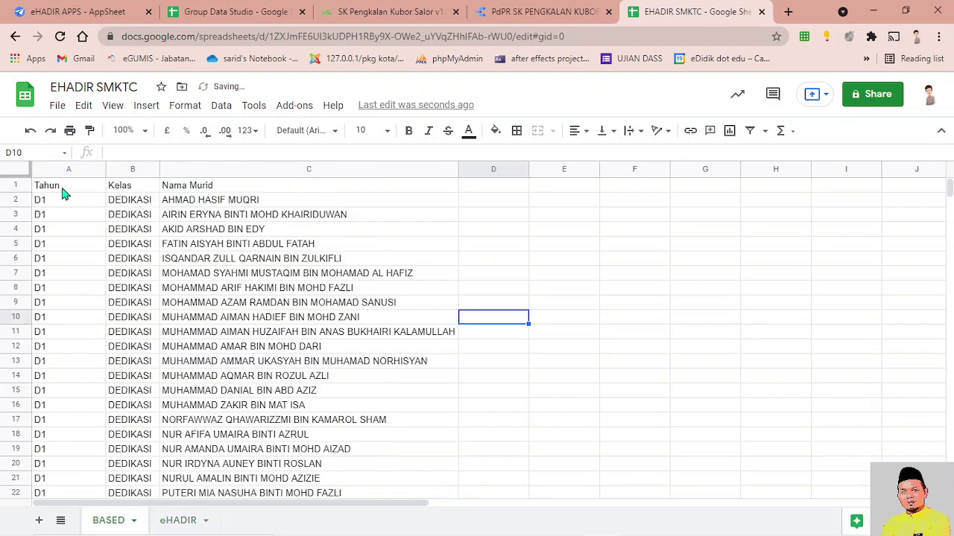
drag(62, 189, 214, 194)
right_click(214, 194)
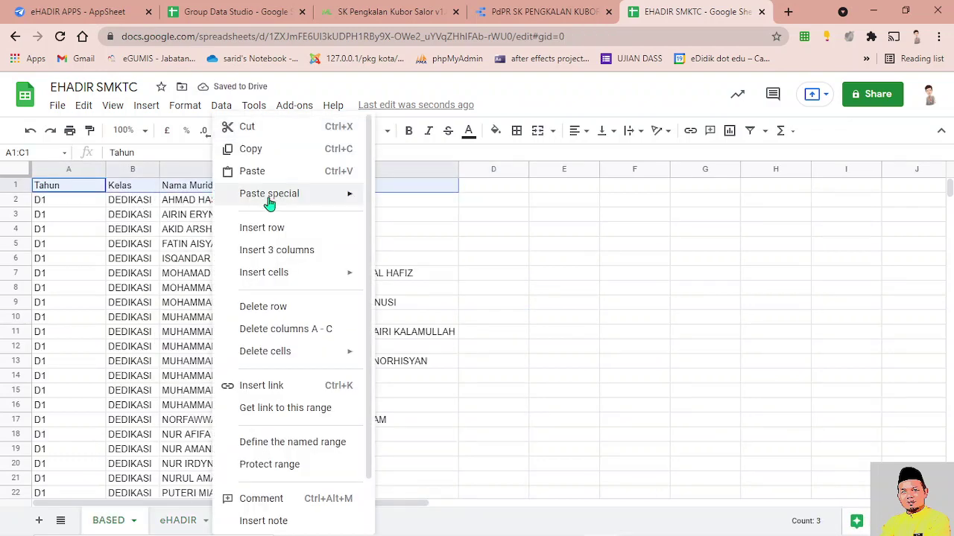
click(270, 156)
click(188, 518)
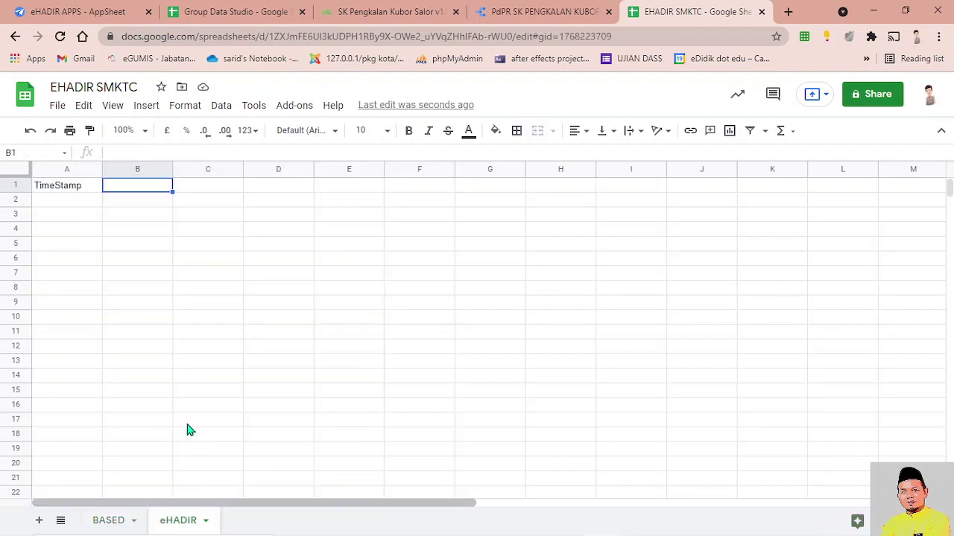
mouse_move(272, 196)
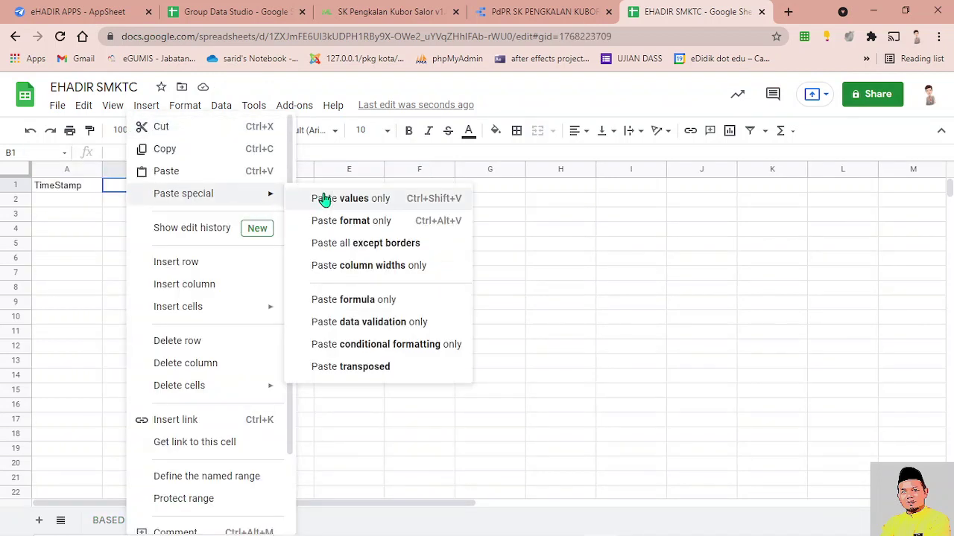
click(373, 198)
click(410, 270)
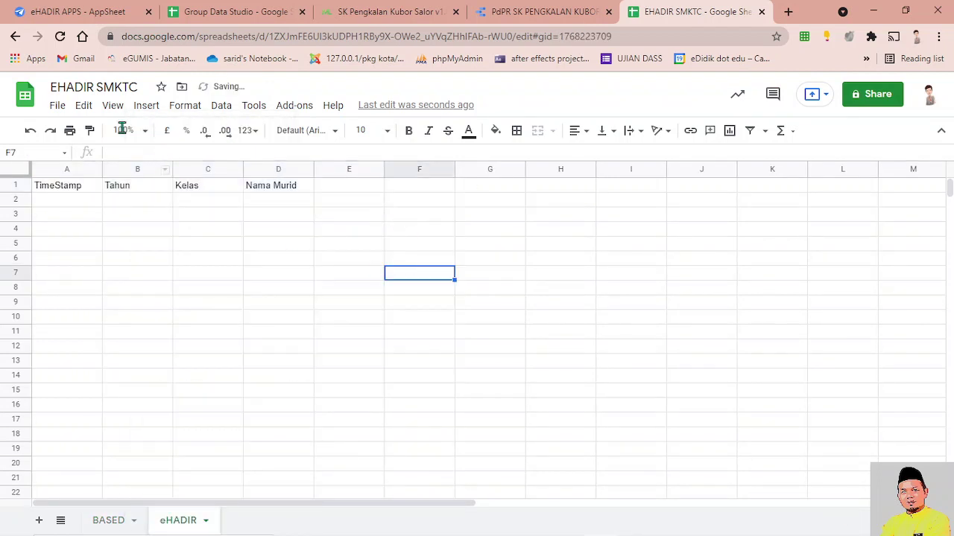
Rename the spreadsheet as EHADIR GROUP DATA STUDIO.
click(102, 89)
click(103, 88)
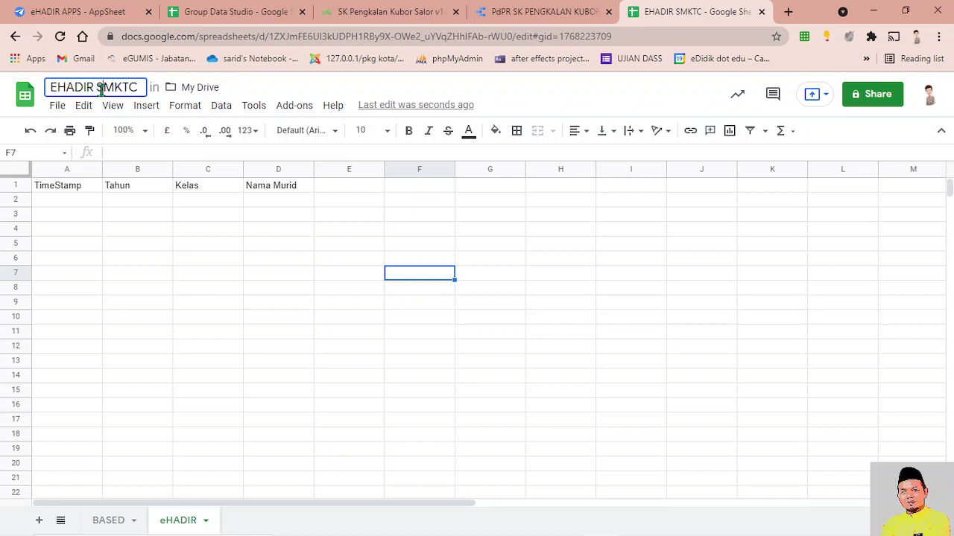
drag(102, 89, 164, 97)
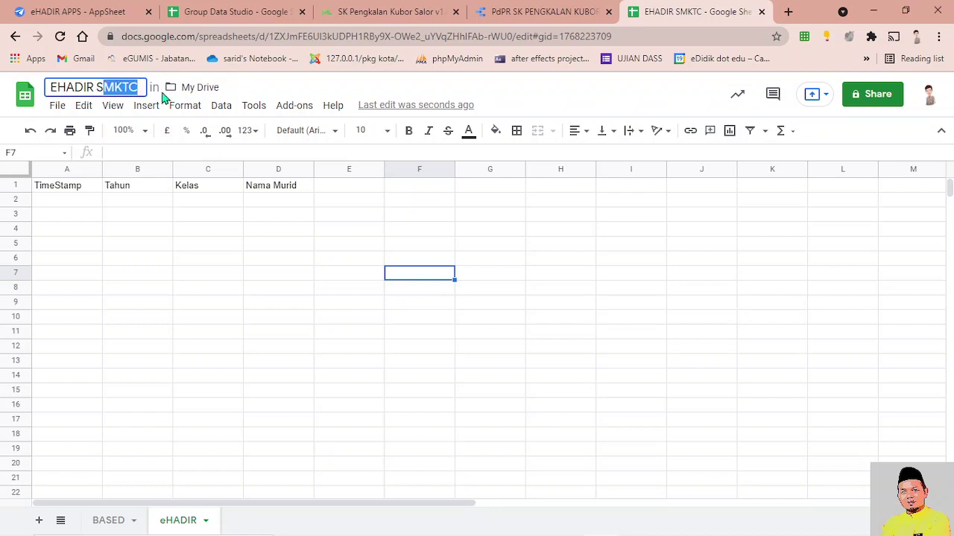
text(GROUP)
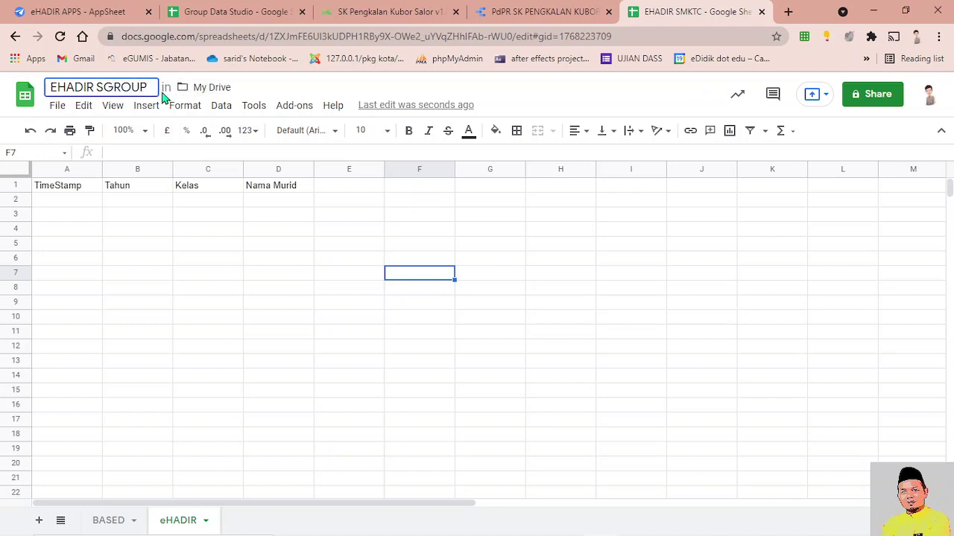
text( DATA STUD)
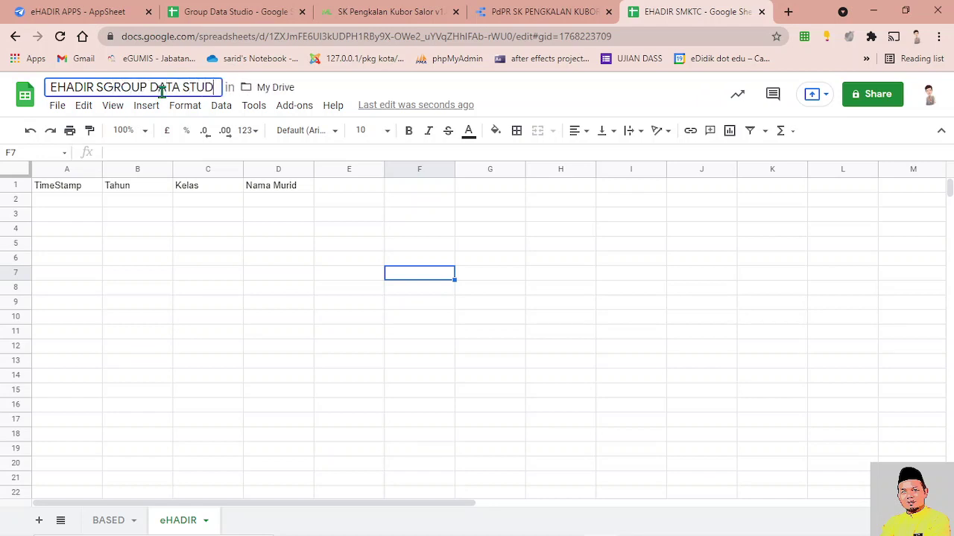
text(IO)
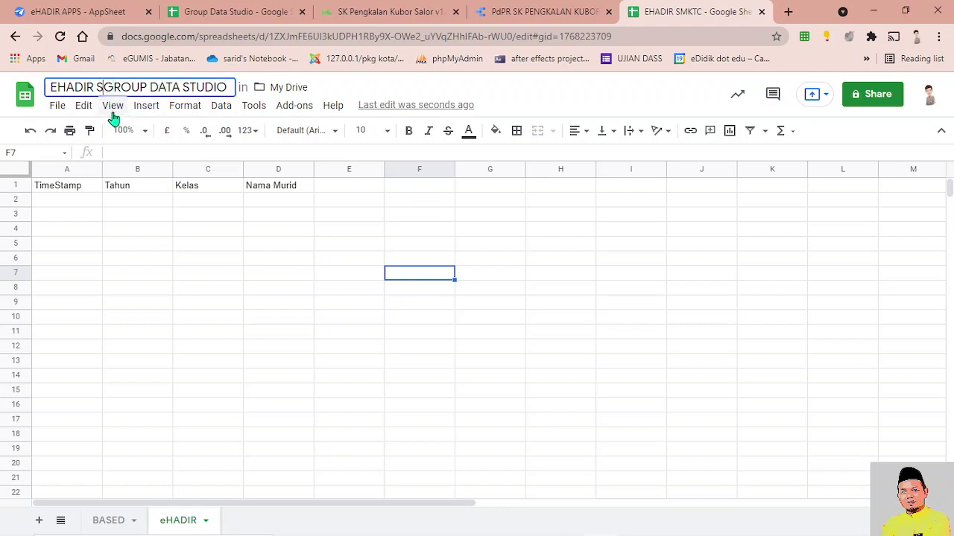
key(BackSpace)
click(283, 262)
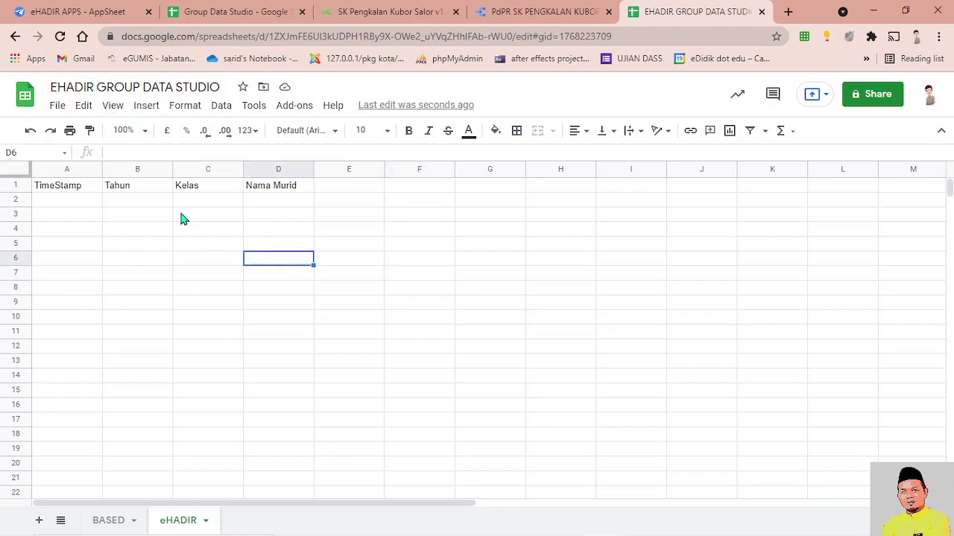
click(63, 201)
click(139, 203)
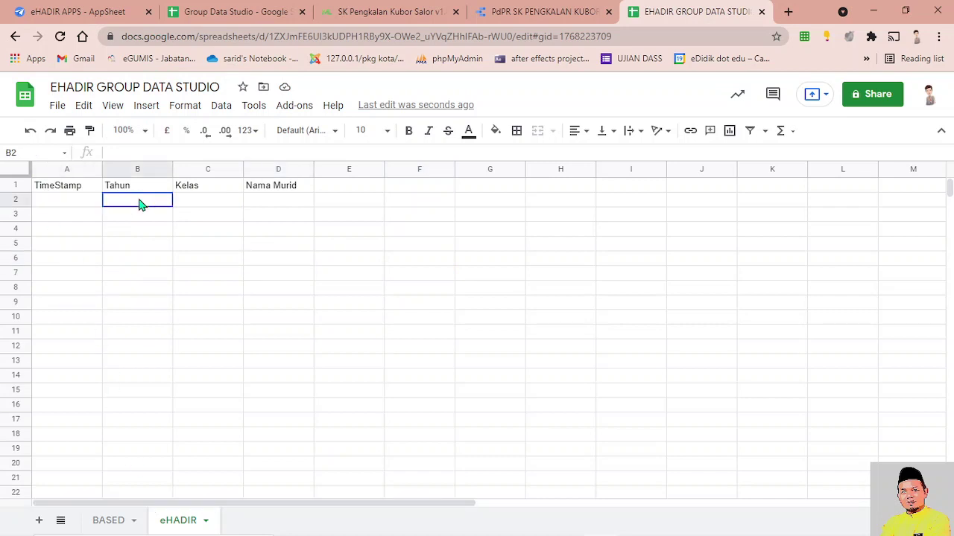
click(193, 205)
click(273, 203)
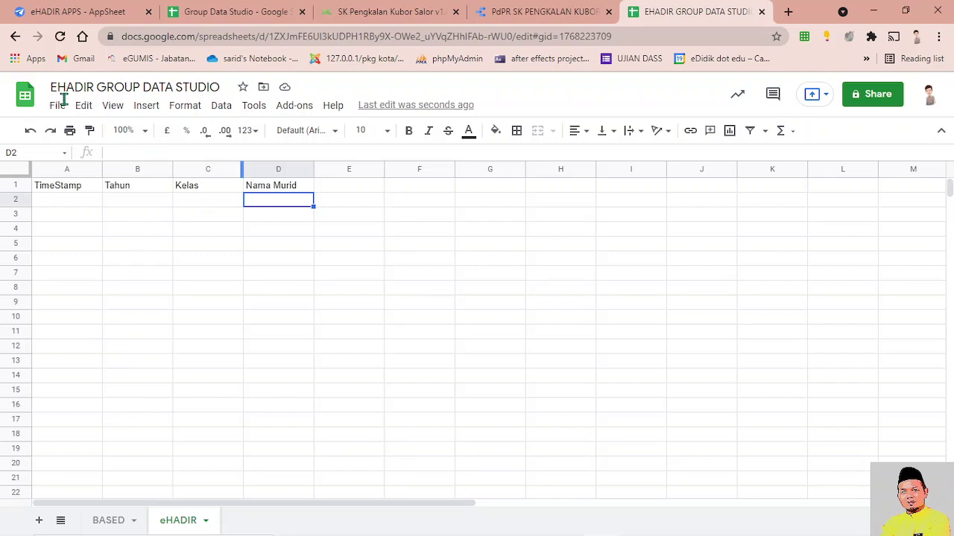
click(115, 520)
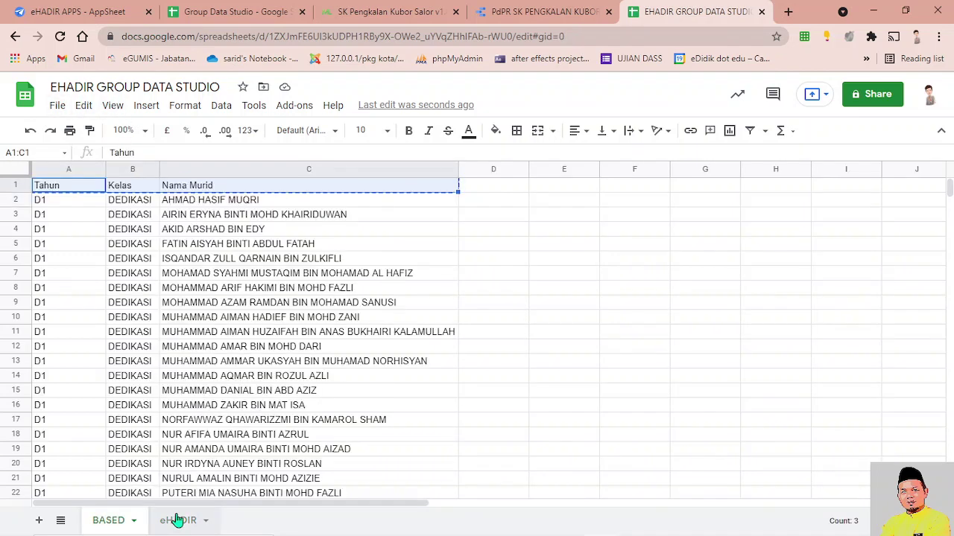
click(176, 520)
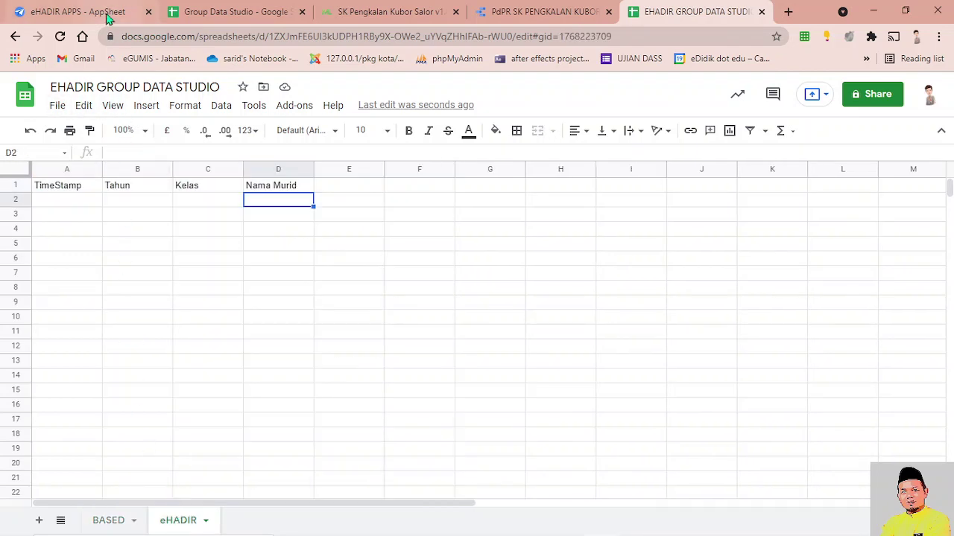
Open a new browser tab and close the four unneeded ones, keeping the EHADIR GROUP DATA STUDIO spreadsheet open.
click(789, 12)
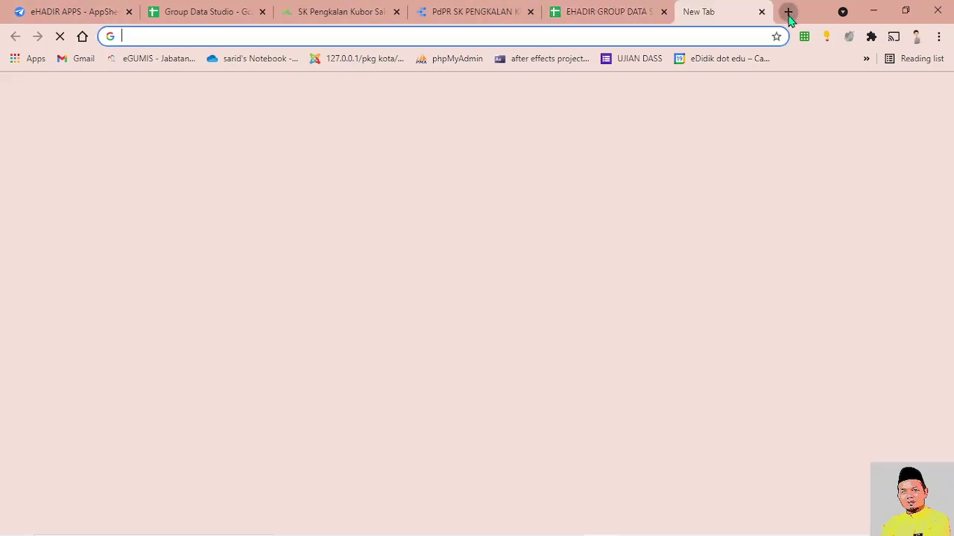
click(123, 12)
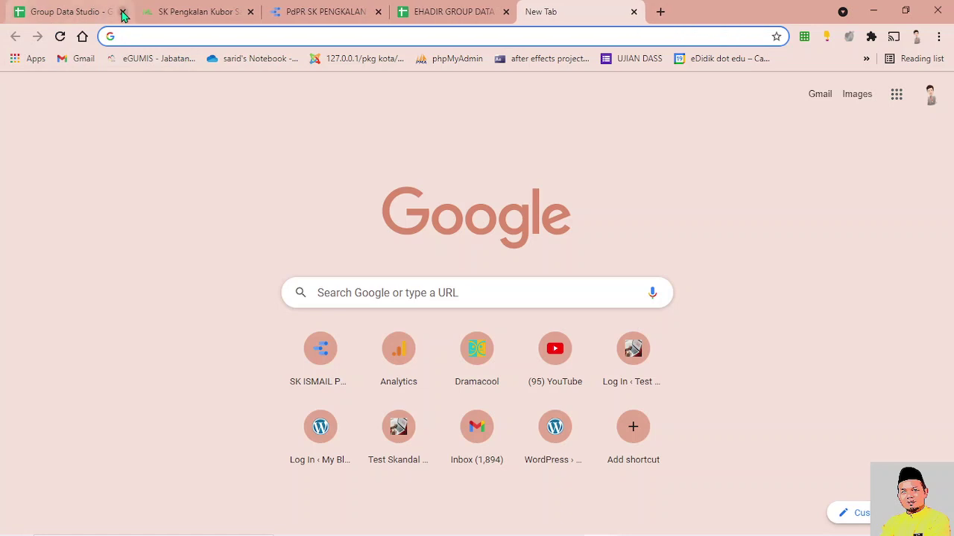
click(123, 12)
click(123, 12)
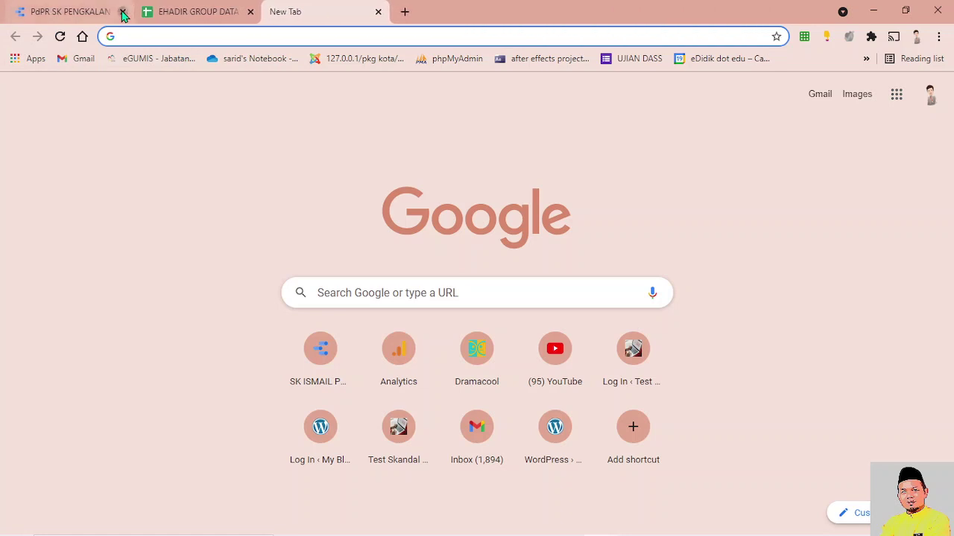
click(123, 12)
click(47, 10)
click(230, 291)
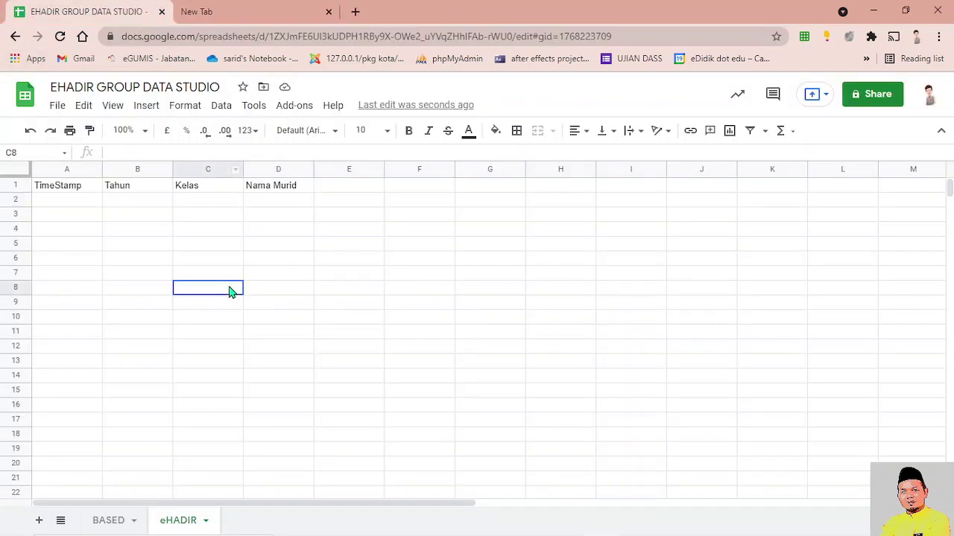
Load appsheet.com in the empty browser tab and open the account's My apps page.
click(218, 9)
text(APP)
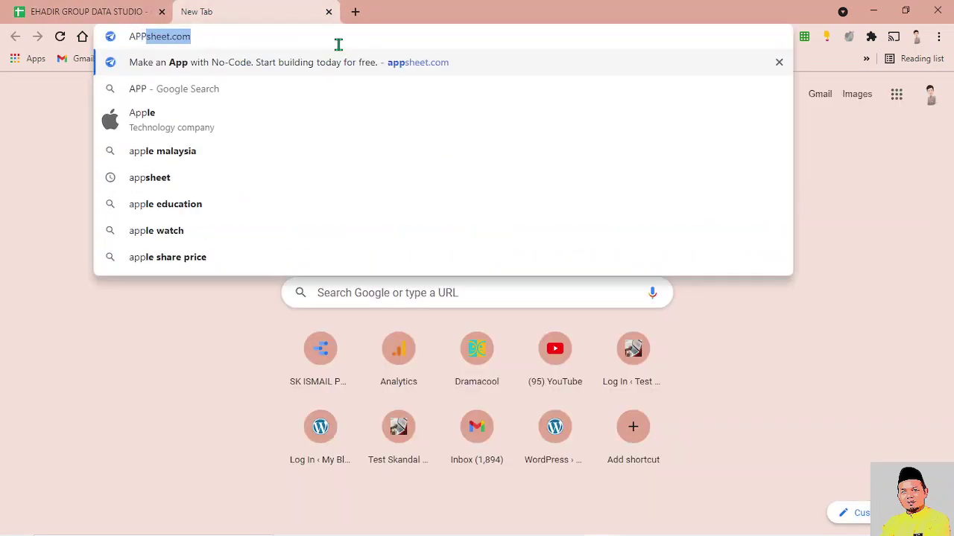
key(Return)
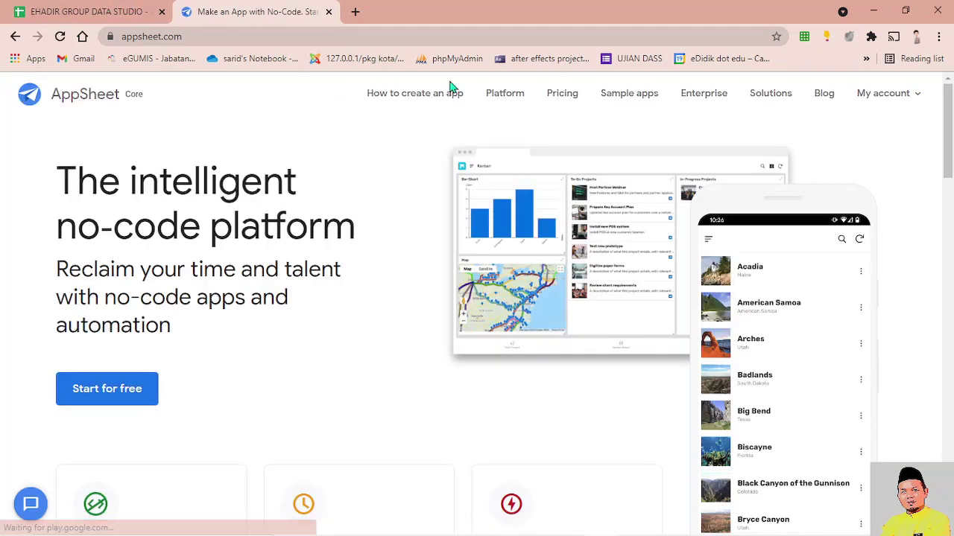
mouse_move(915, 96)
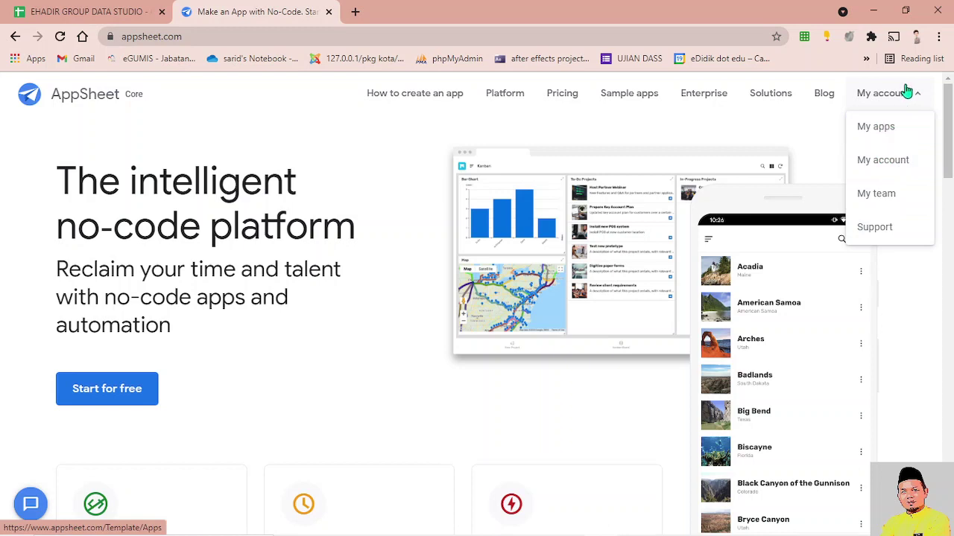
click(892, 130)
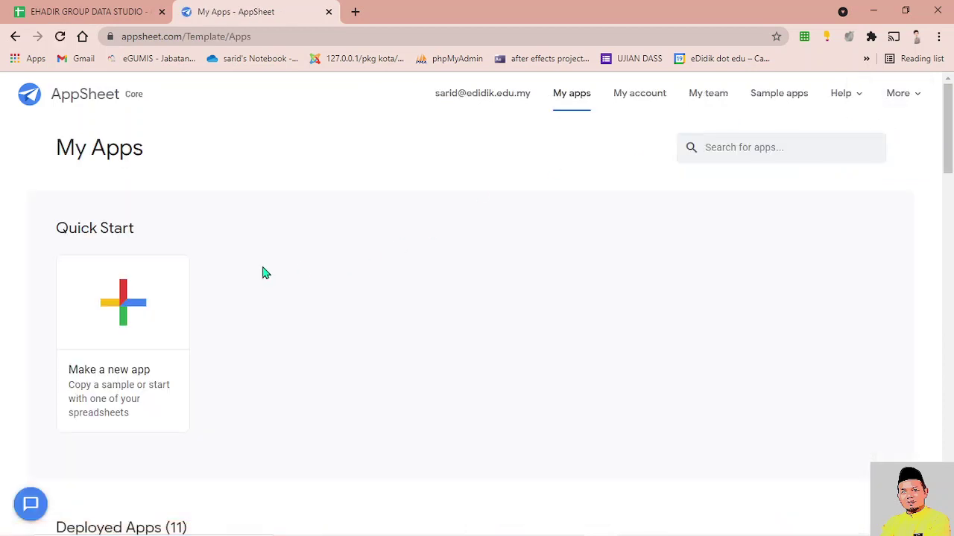
Start a new app from own data, naming it KEHADIRAN MURID SK DATA STUDIO and setting its category to Other.
click(138, 308)
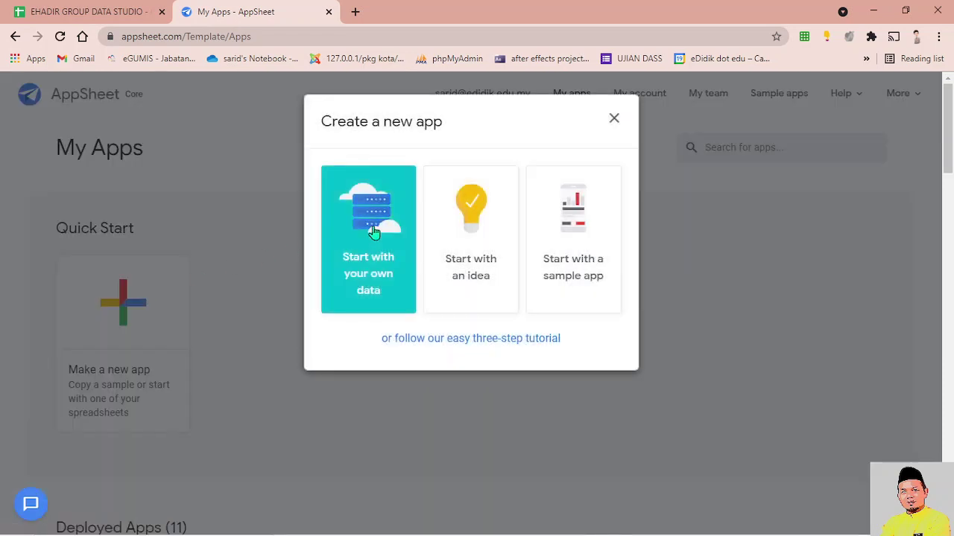
click(374, 233)
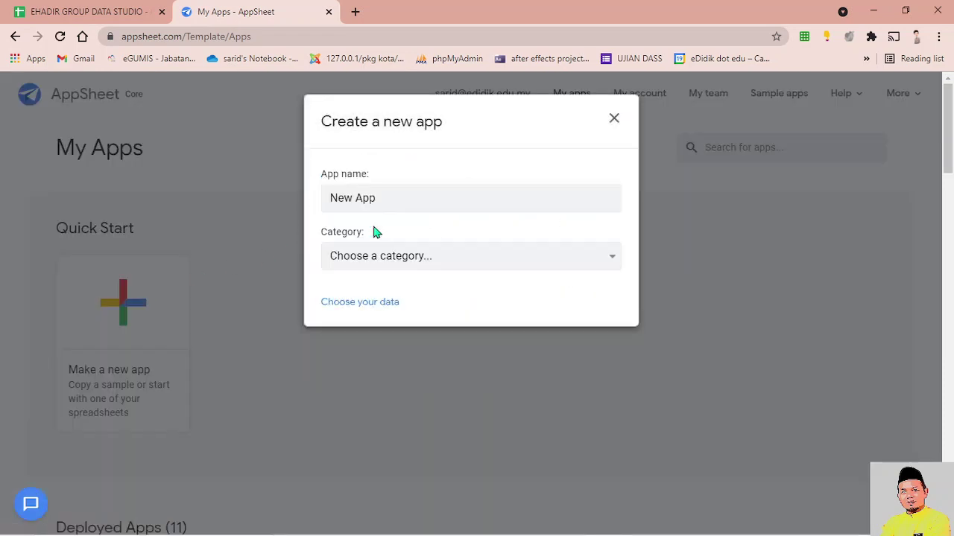
drag(388, 210, 311, 193)
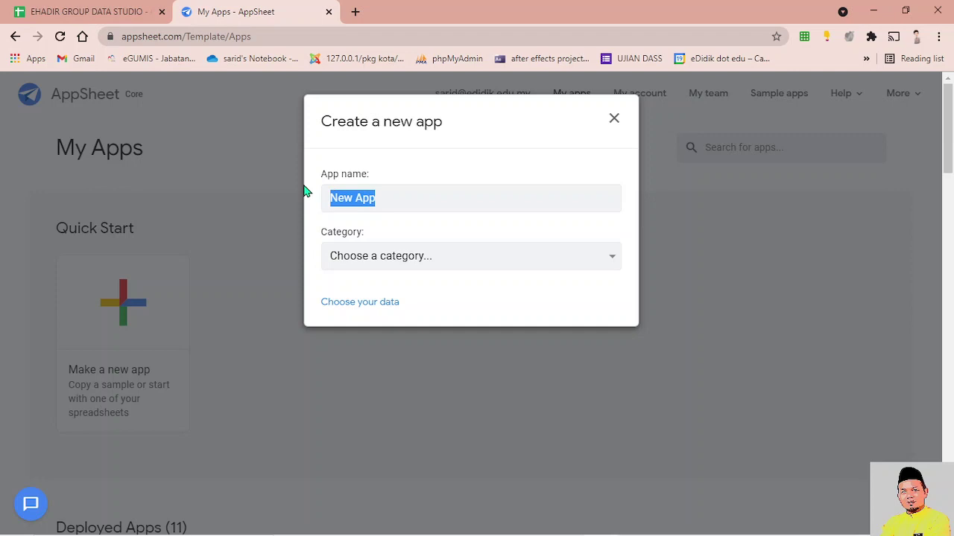
text(KEHADIRAN MURID SK DATA STUDIO)
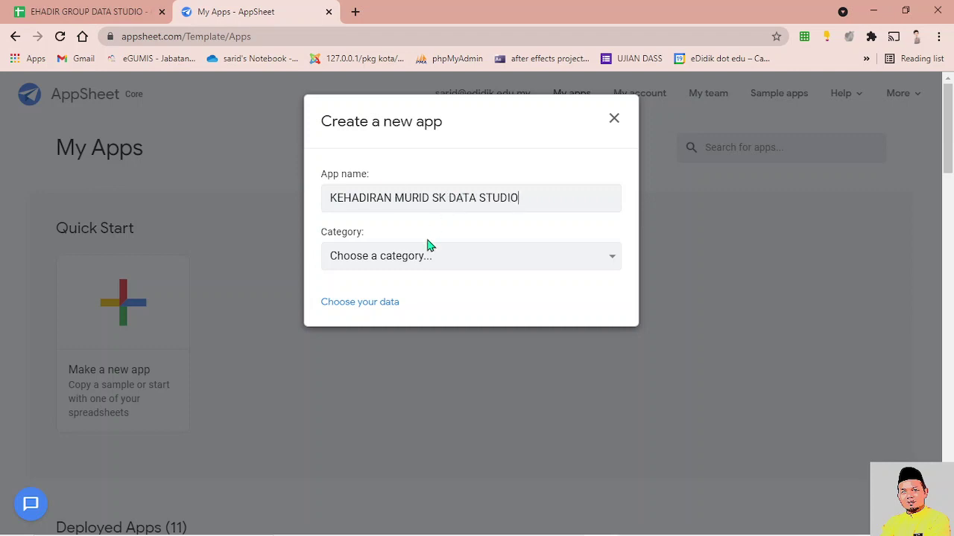
click(426, 256)
click(374, 517)
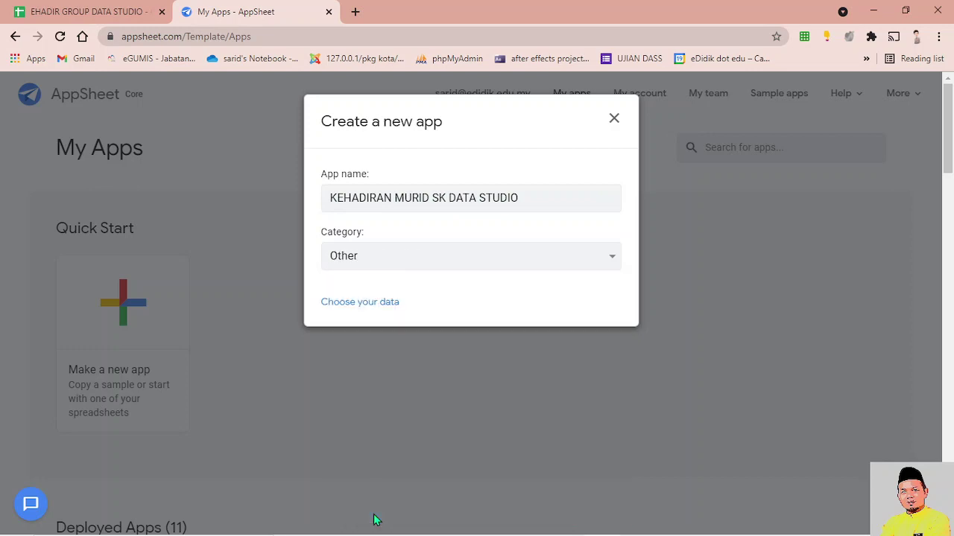
Open the new app's data file picker, and copy the attendance spreadsheet's title from Google Sheets.
click(362, 306)
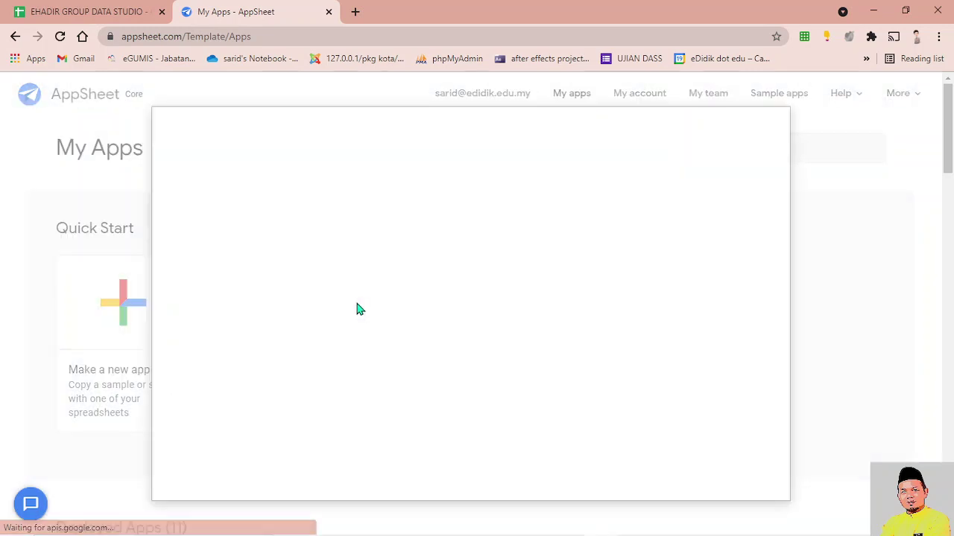
click(60, 12)
triple_click(101, 88)
right_click(102, 89)
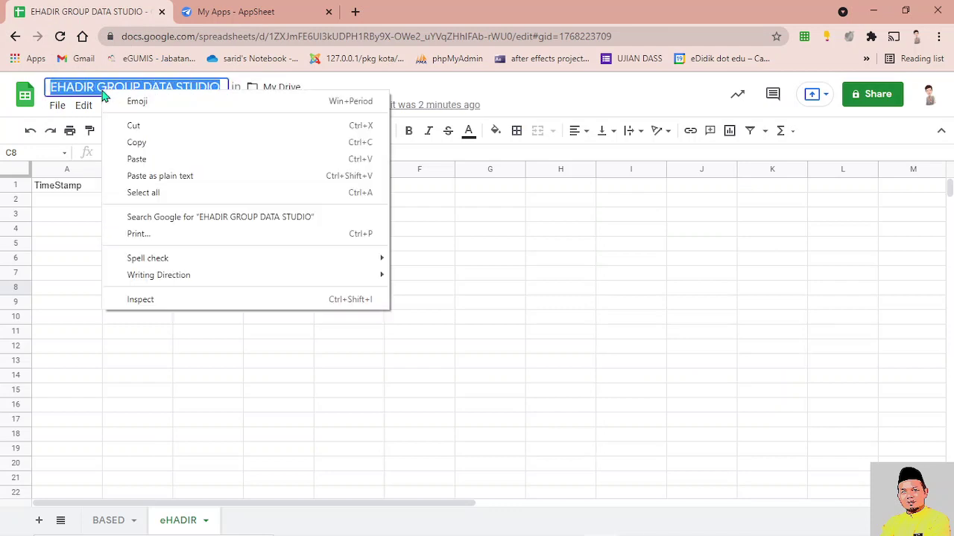
click(157, 148)
Switch back to AppSheet and search the Drive spreadsheets for the copied title, EHADIR GROUP DATA STUDIO.
click(214, 11)
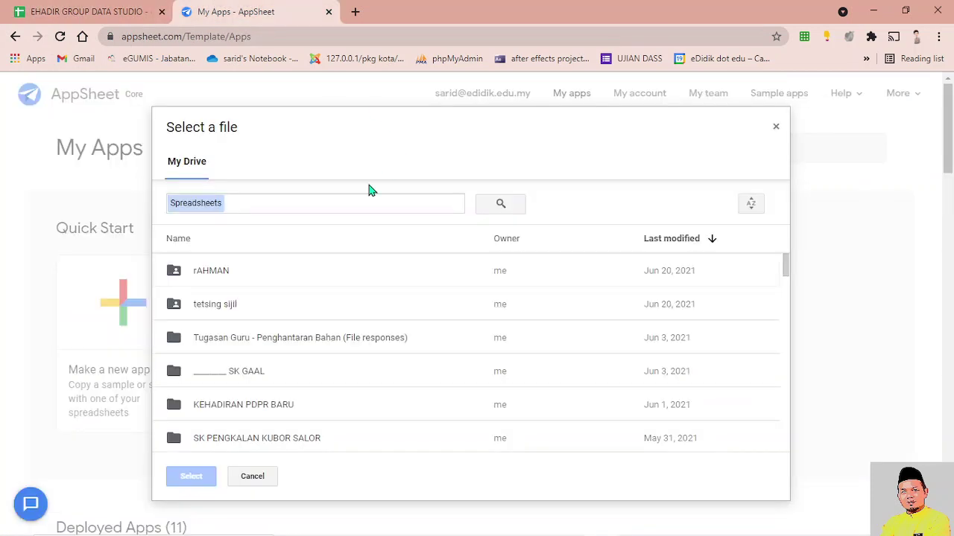
scroll(430, 349, down, 10)
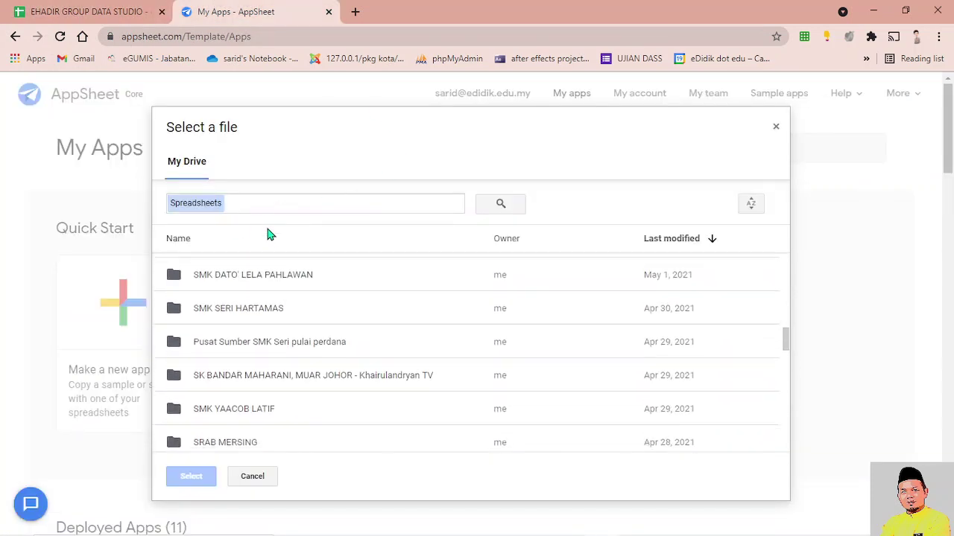
click(269, 204)
right_click(269, 204)
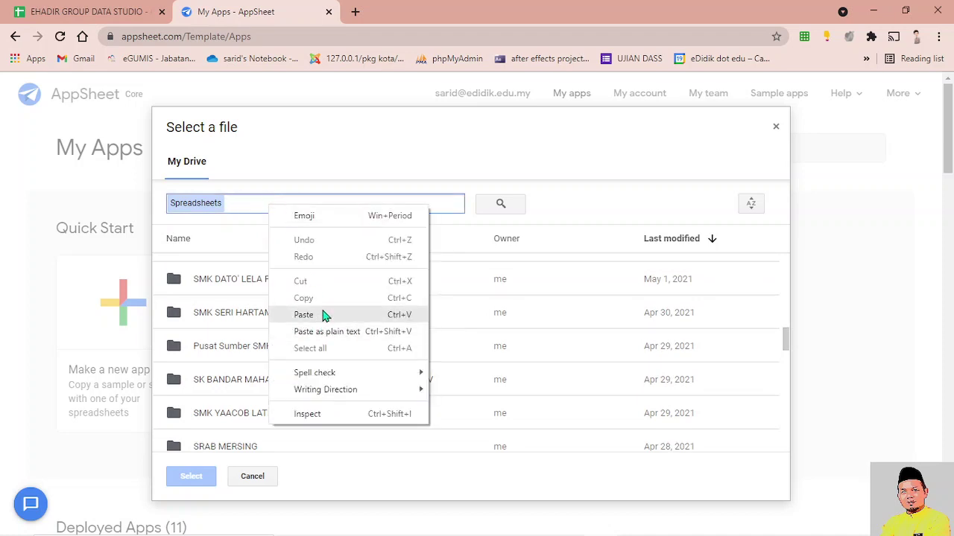
click(323, 313)
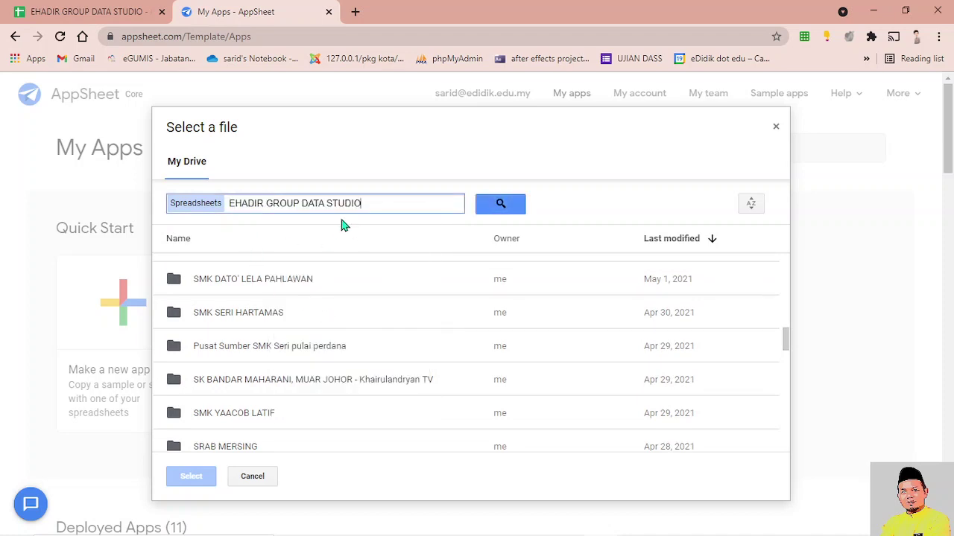
click(501, 205)
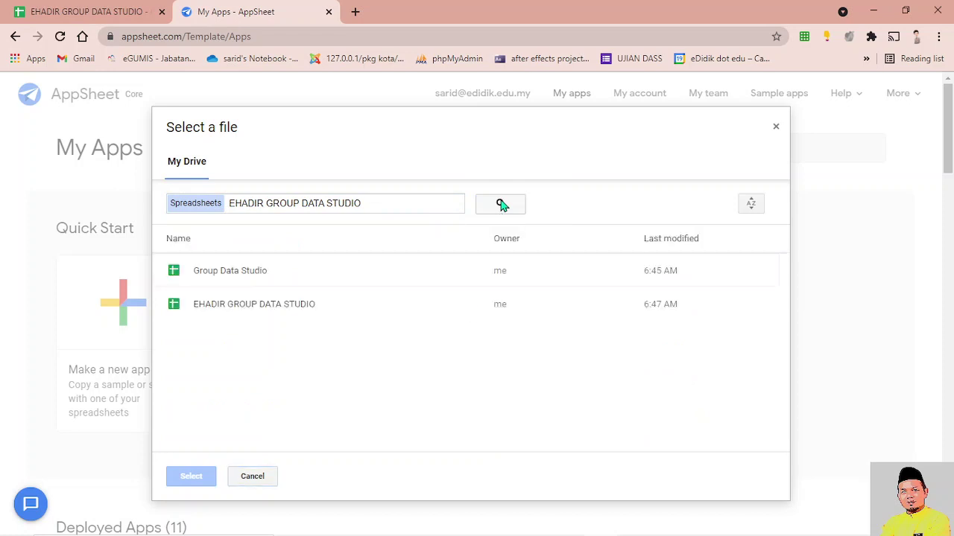
Choose the EHADIR GROUP DATA STUDIO spreadsheet as the new app's data source.
click(308, 308)
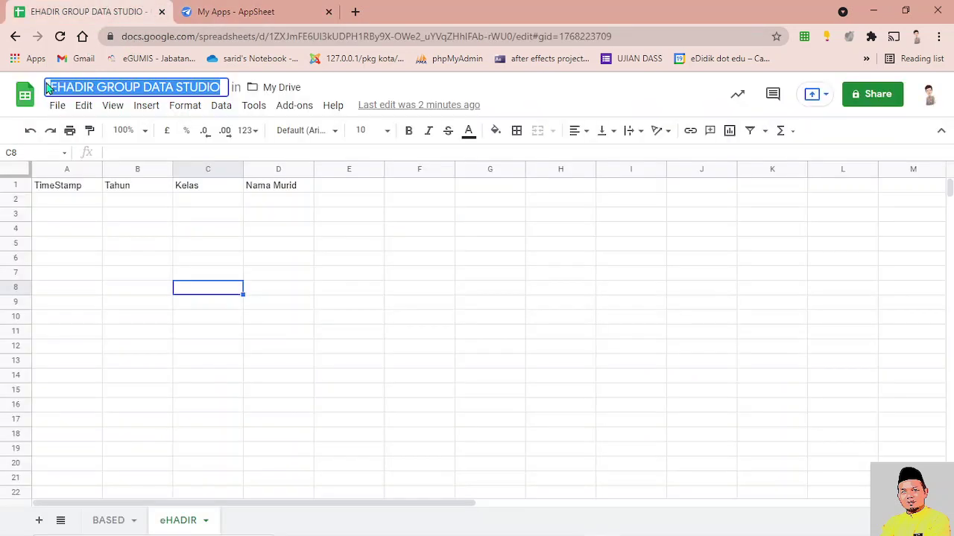
click(245, 11)
click(259, 309)
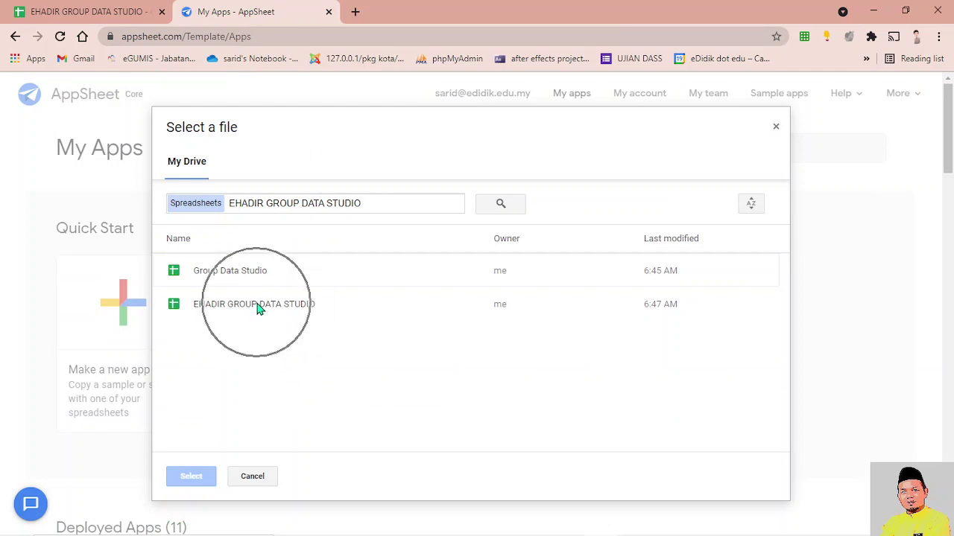
click(190, 476)
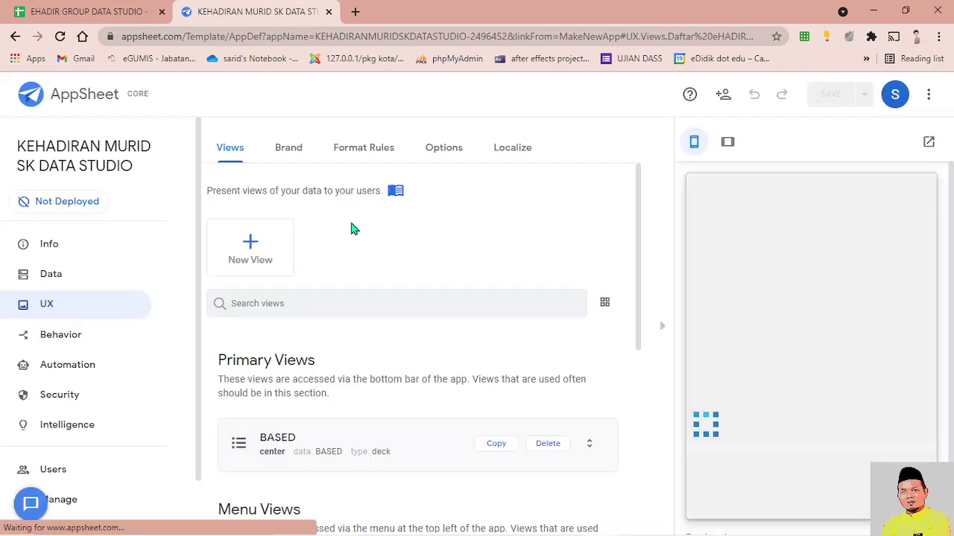
Look through the new app's primary, menu and ref views for the BASED table.
scroll(303, 409, down, 1)
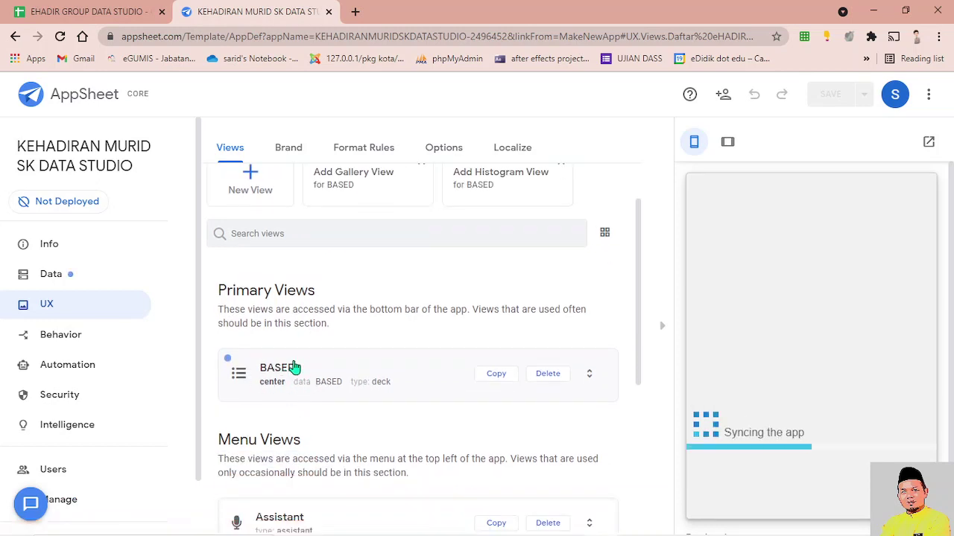
scroll(330, 362, up, 1)
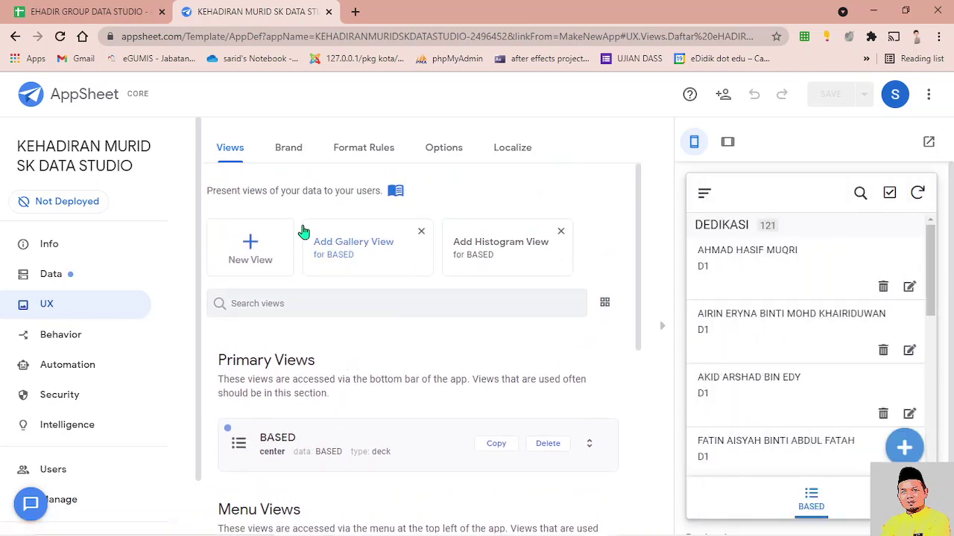
click(88, 11)
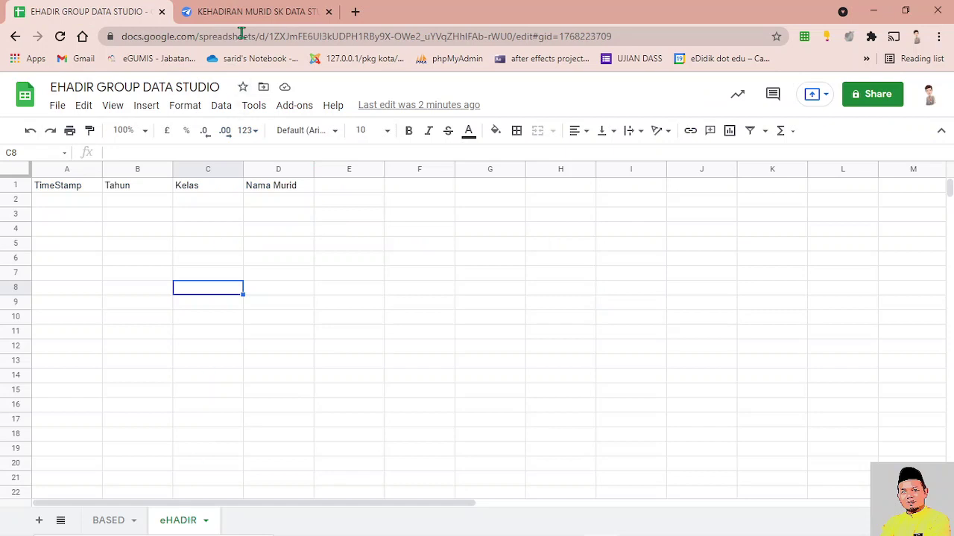
click(255, 10)
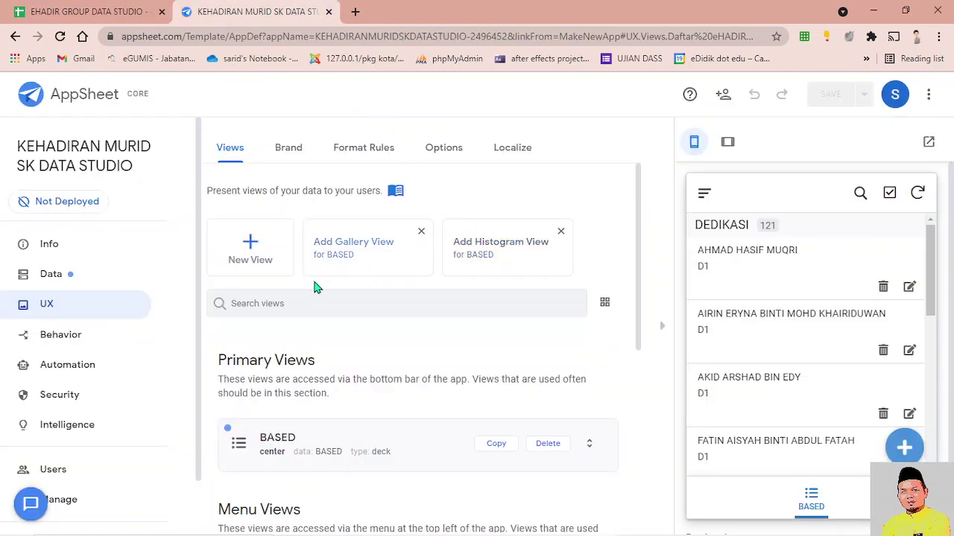
scroll(334, 333, down, 3)
scroll(357, 334, down, 2)
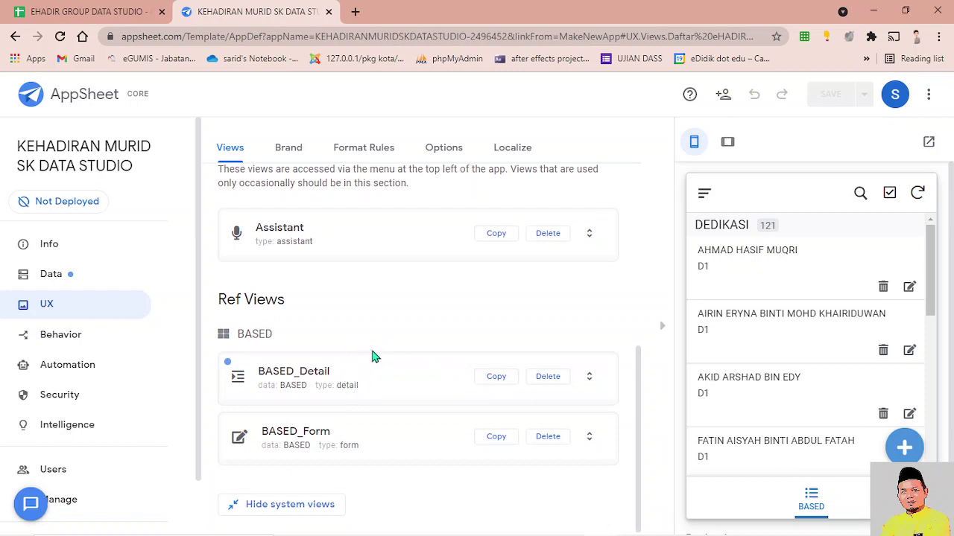
scroll(375, 357, up, 5)
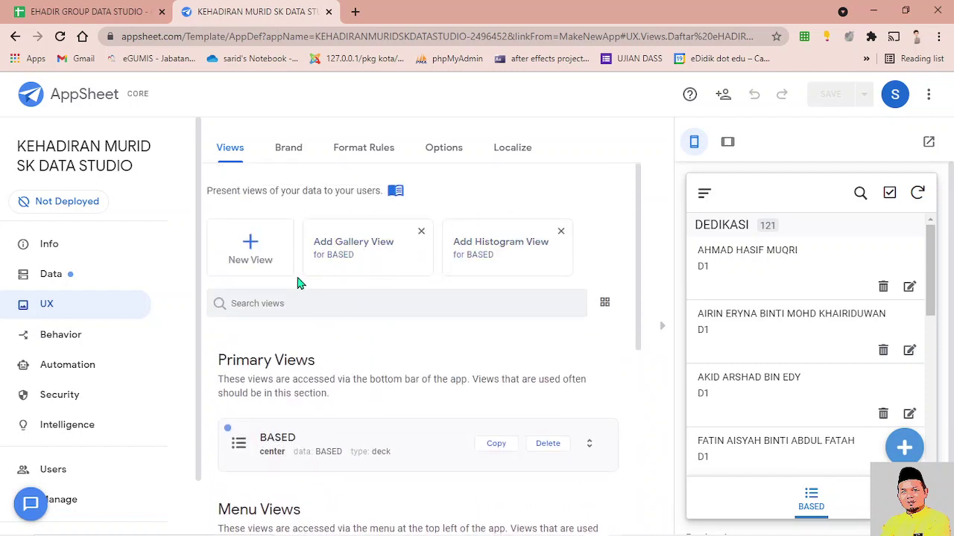
Add a table for the eHADIR sheet to the app's data.
click(81, 275)
click(69, 277)
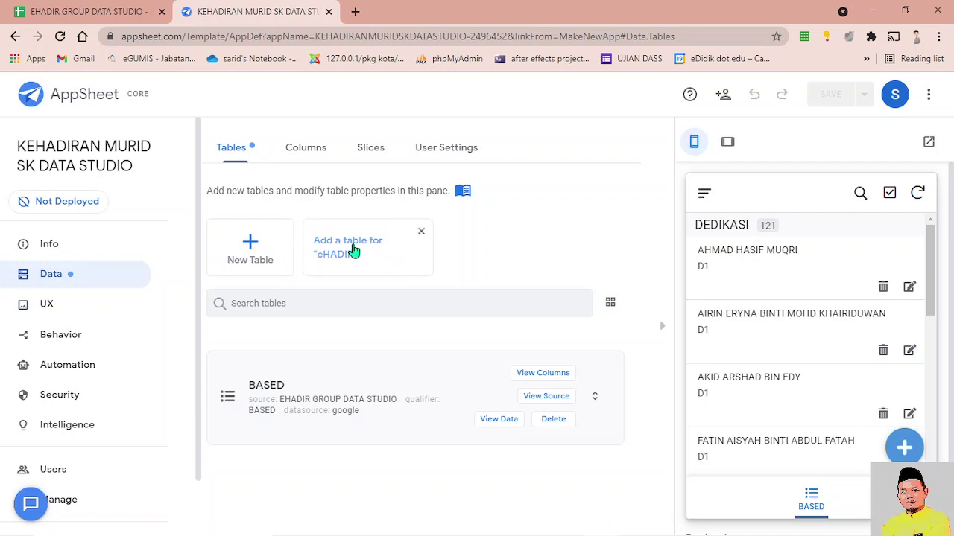
click(354, 251)
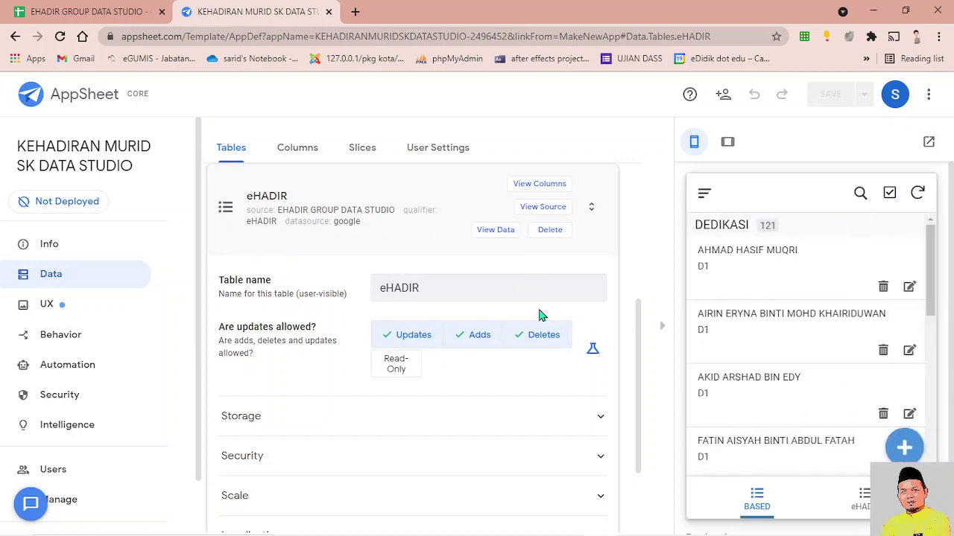
Open a new eHADIR entry form in the app preview, examine its fields, and cancel the entry.
click(863, 497)
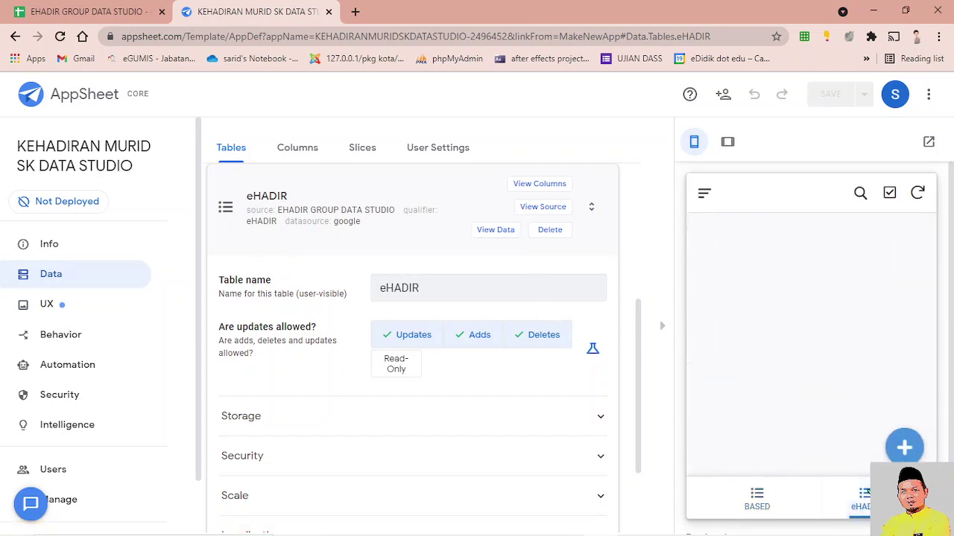
click(906, 447)
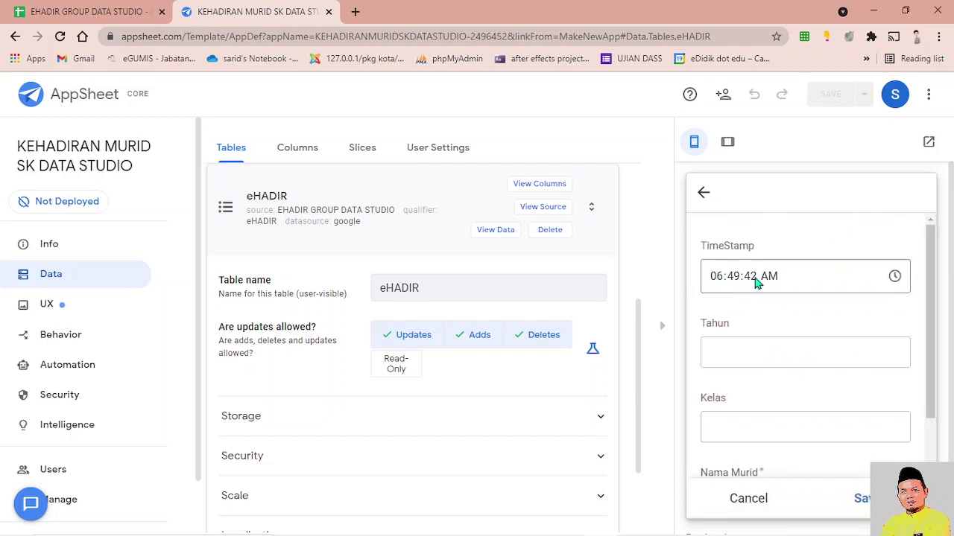
scroll(779, 373, down, 1)
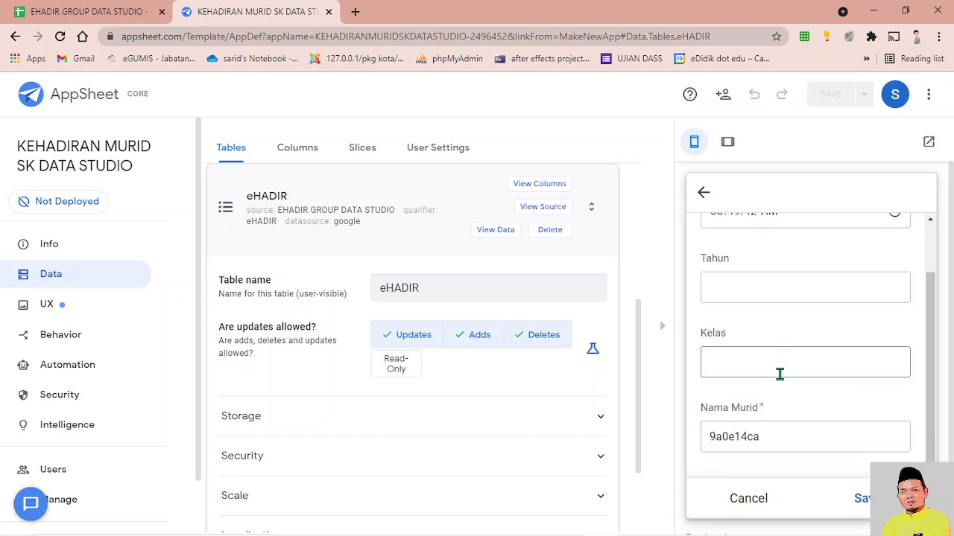
scroll(779, 375, up, 1)
scroll(777, 402, down, 1)
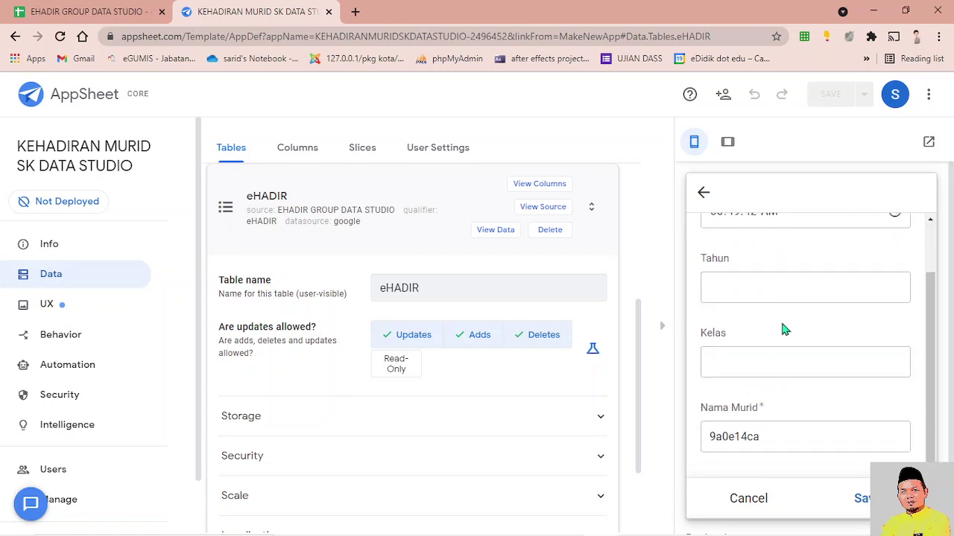
scroll(771, 330, up, 1)
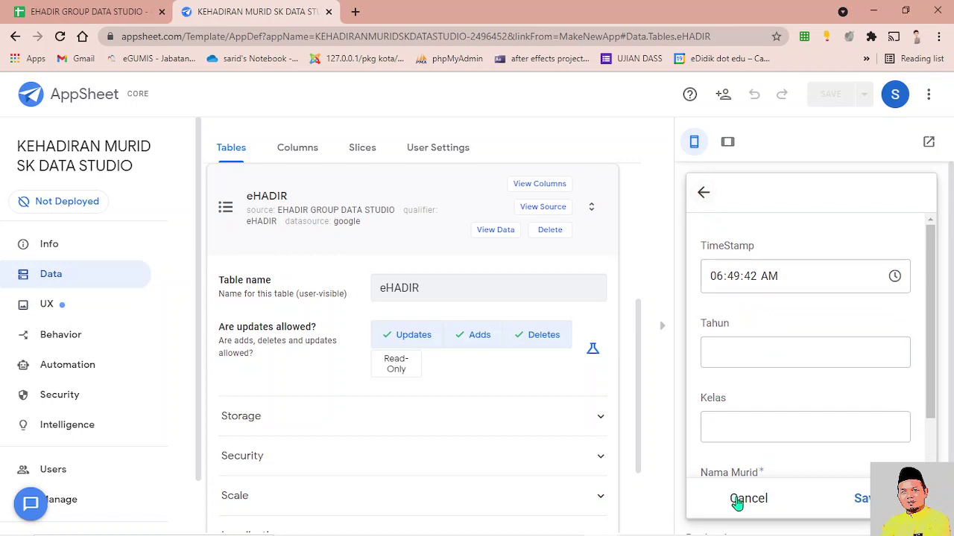
click(738, 500)
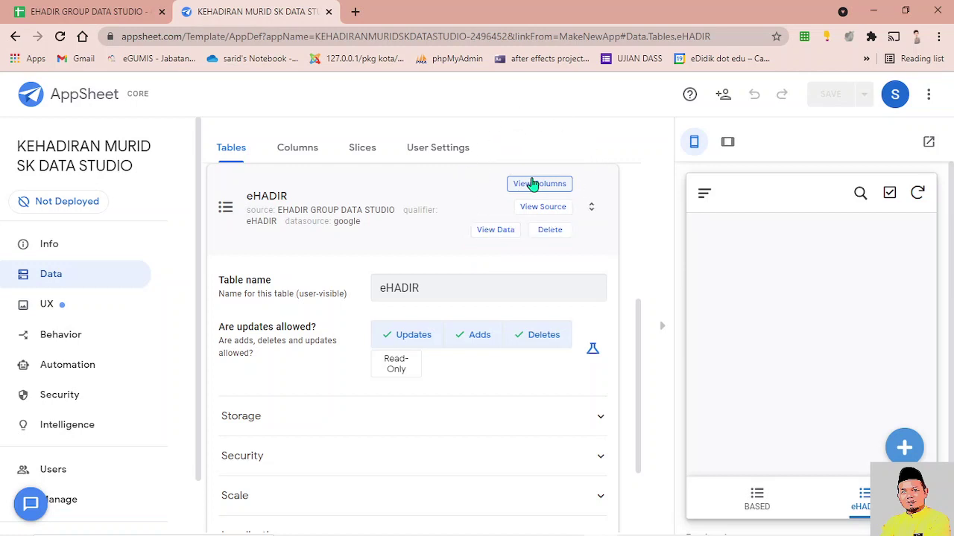
Open the column structure of the eHADIR table from the app's data tables.
scroll(425, 368, up, 2)
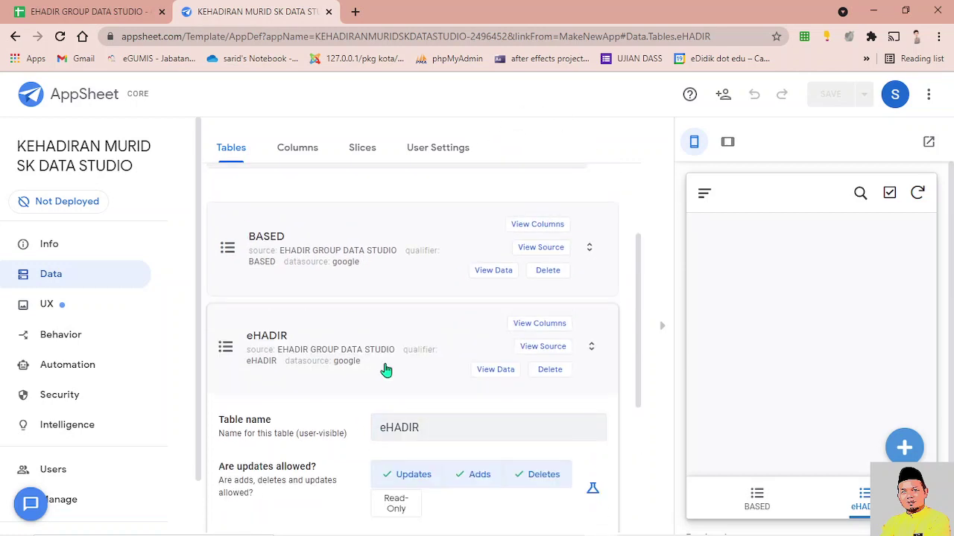
scroll(385, 370, down, 2)
scroll(392, 389, up, 3)
click(110, 277)
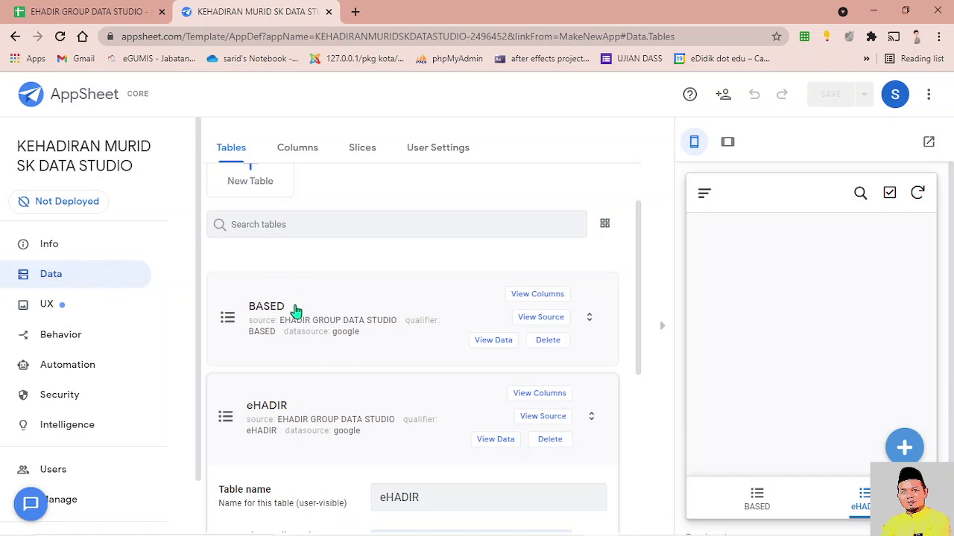
scroll(343, 342, down, 1)
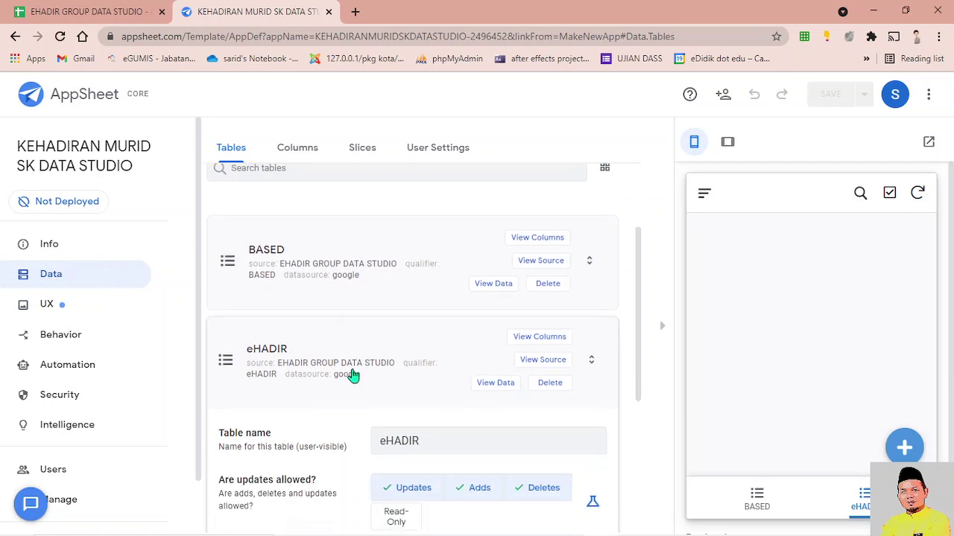
click(540, 326)
click(541, 326)
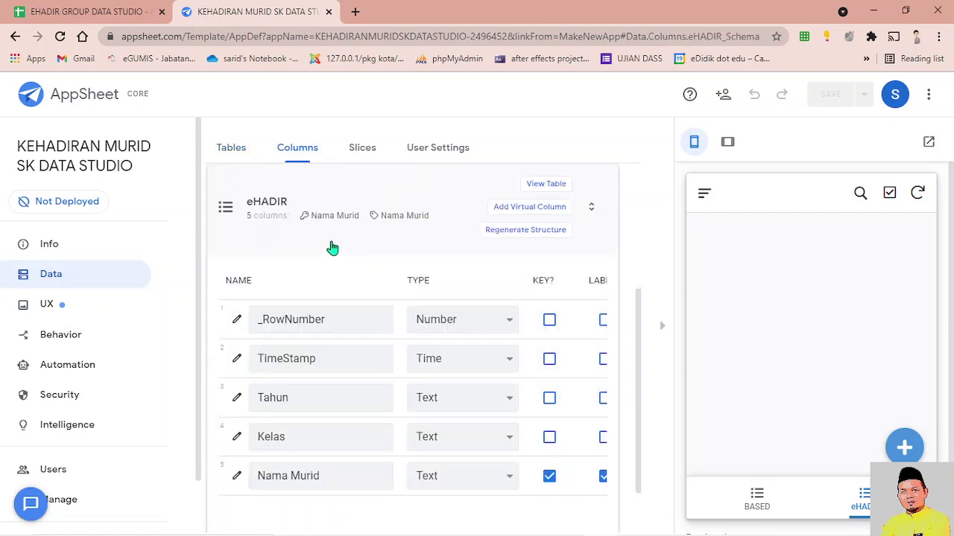
Set the eHADIR TimeStamp column's type to DateTime and open a new entry form in the preview to check it.
click(503, 363)
scroll(465, 296, up, 2)
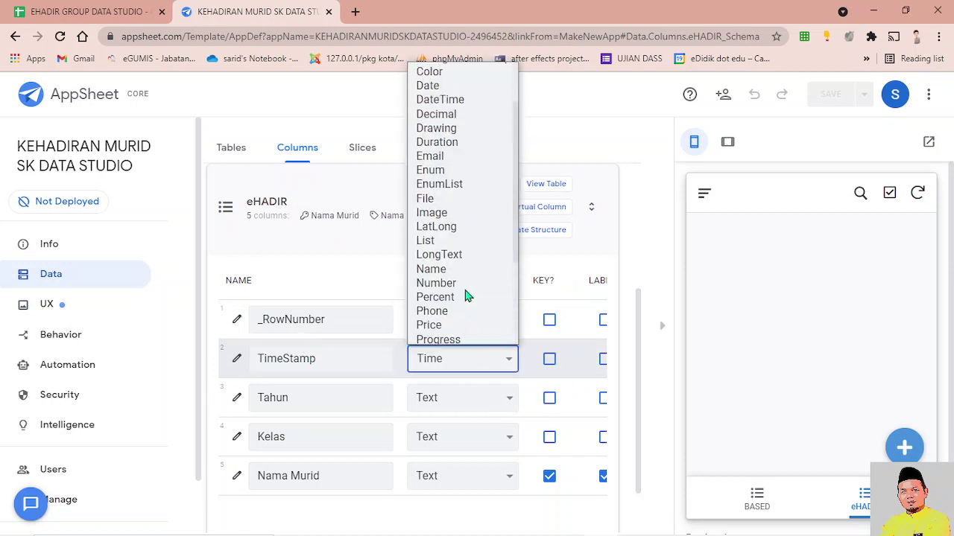
scroll(465, 295, up, 1)
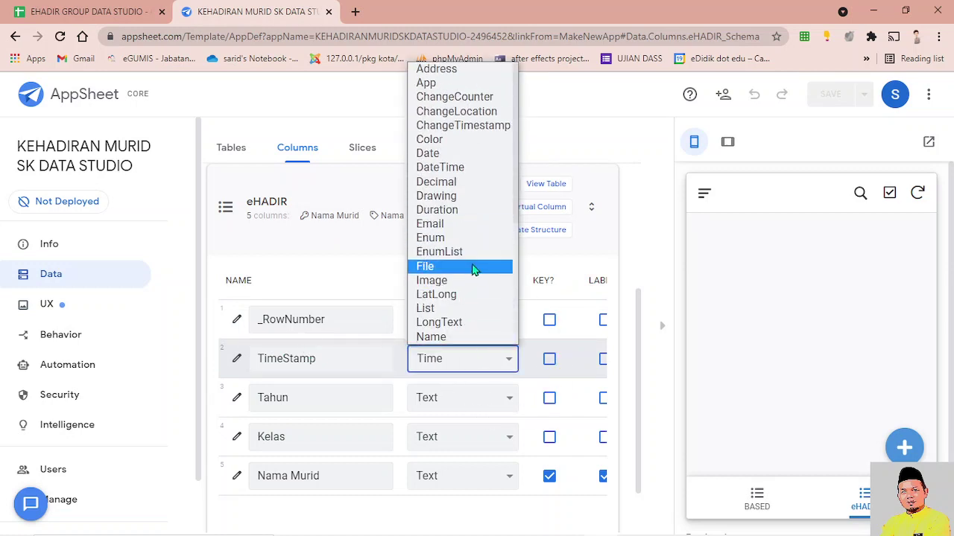
scroll(471, 279, down, 5)
scroll(461, 276, up, 5)
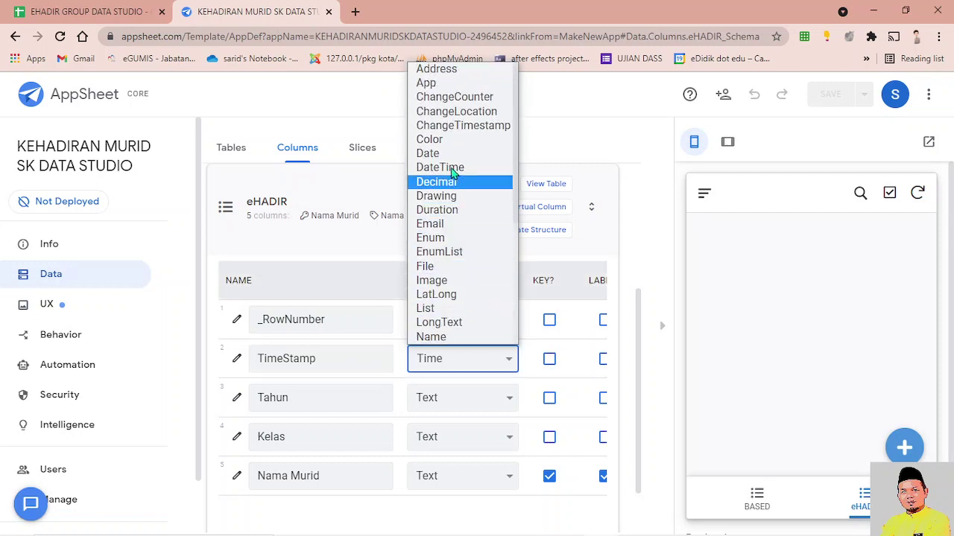
click(453, 170)
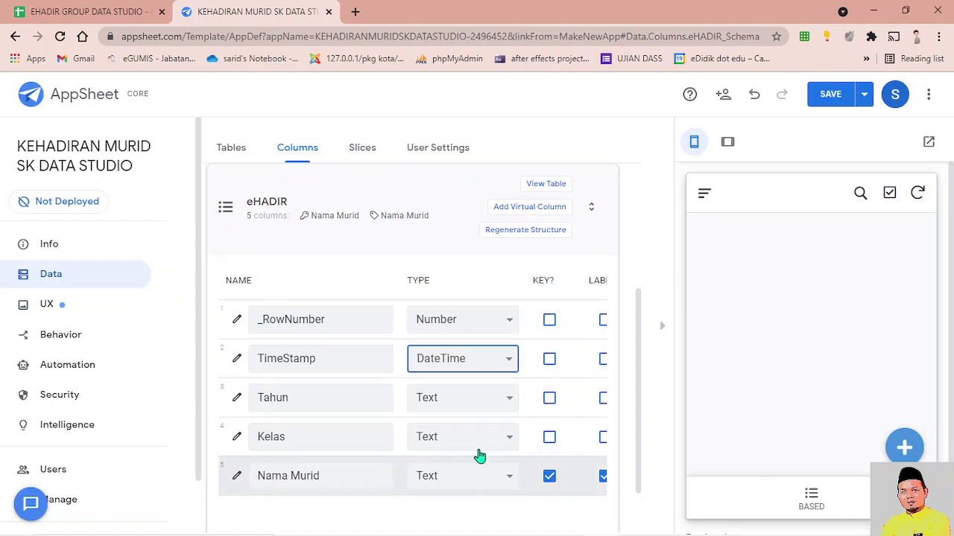
click(905, 447)
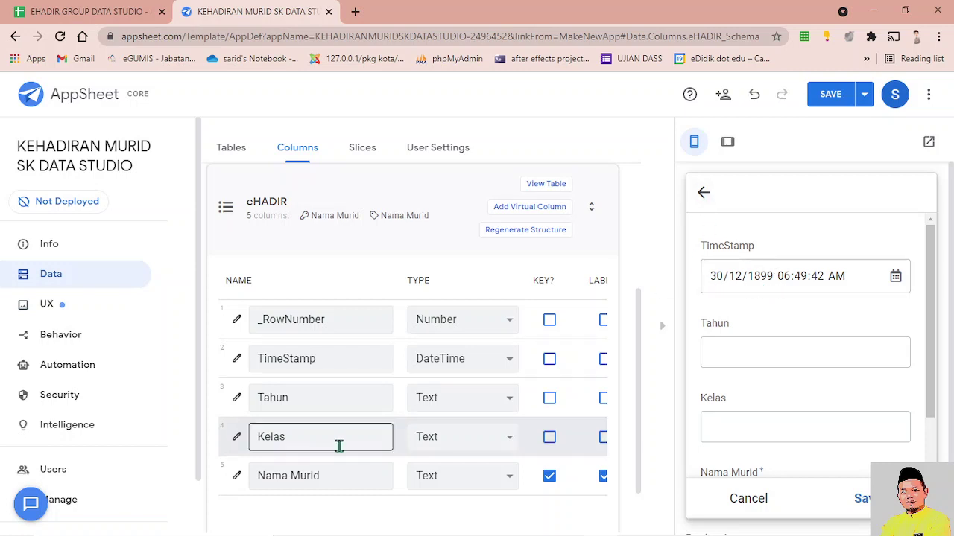
Set the app formula of the eHADIR TimeStamp column to the time function TIMENOW() and save the app.
scroll(419, 464, down, 1)
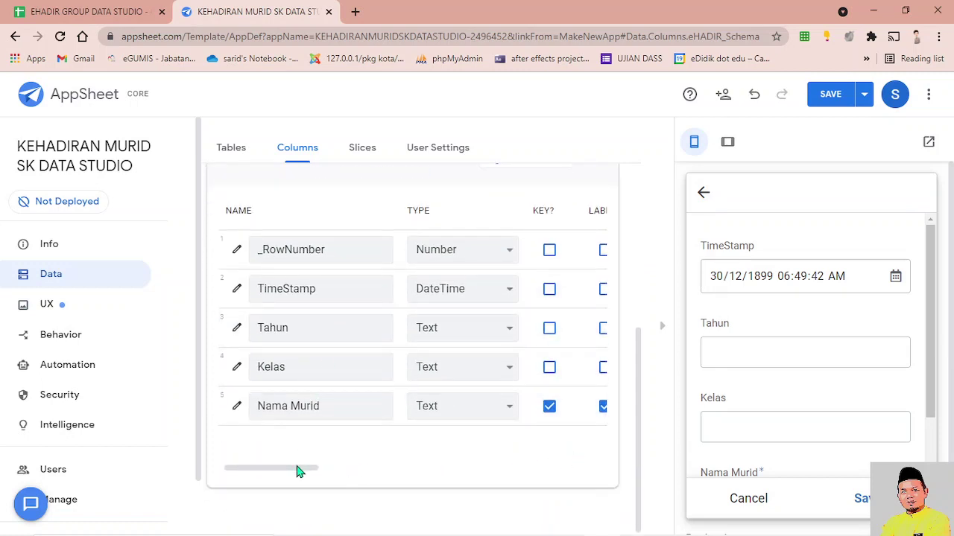
drag(296, 471, 366, 472)
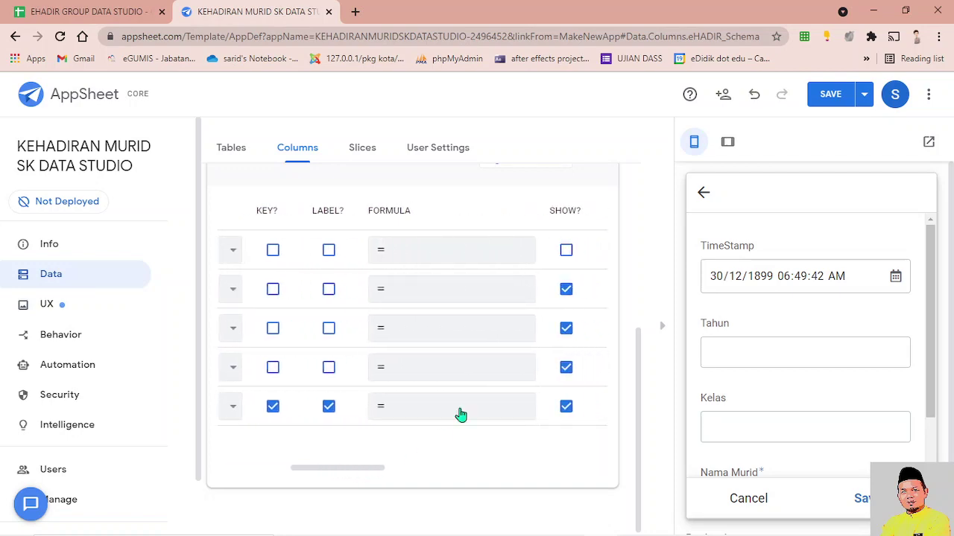
click(464, 300)
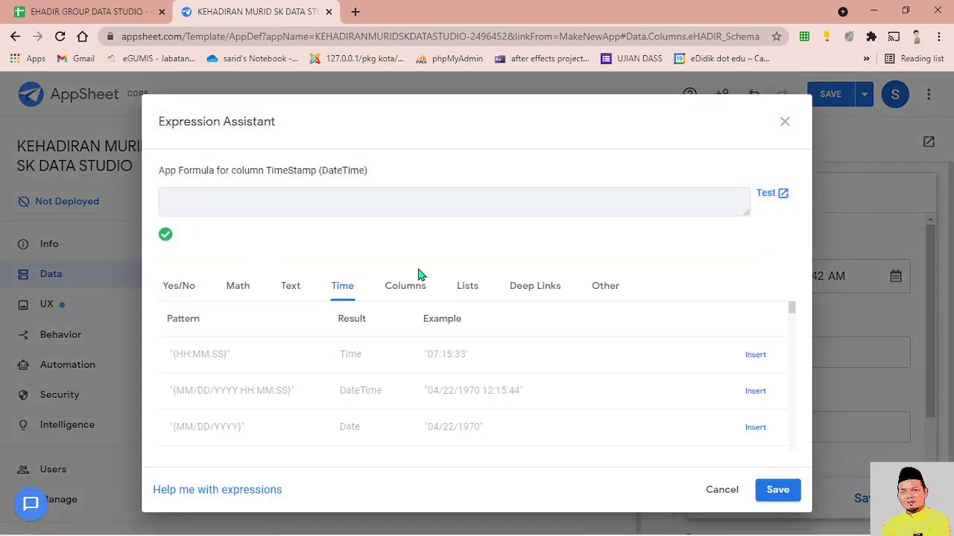
scroll(514, 376, down, 5)
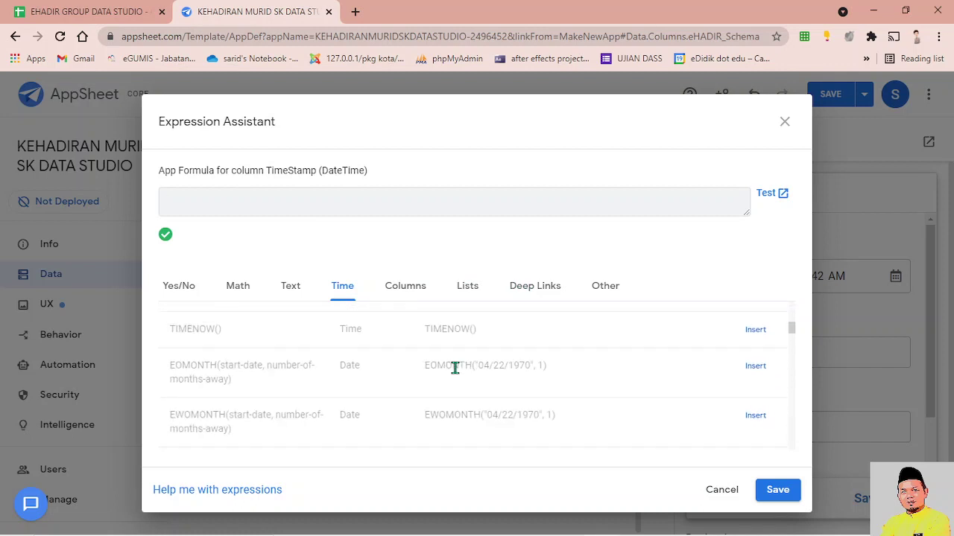
scroll(507, 390, down, 5)
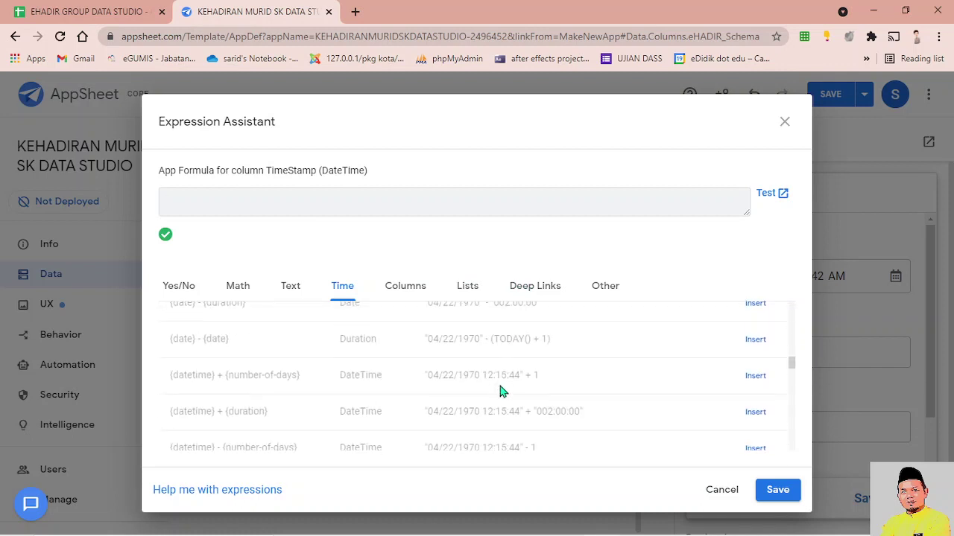
scroll(527, 409, down, 5)
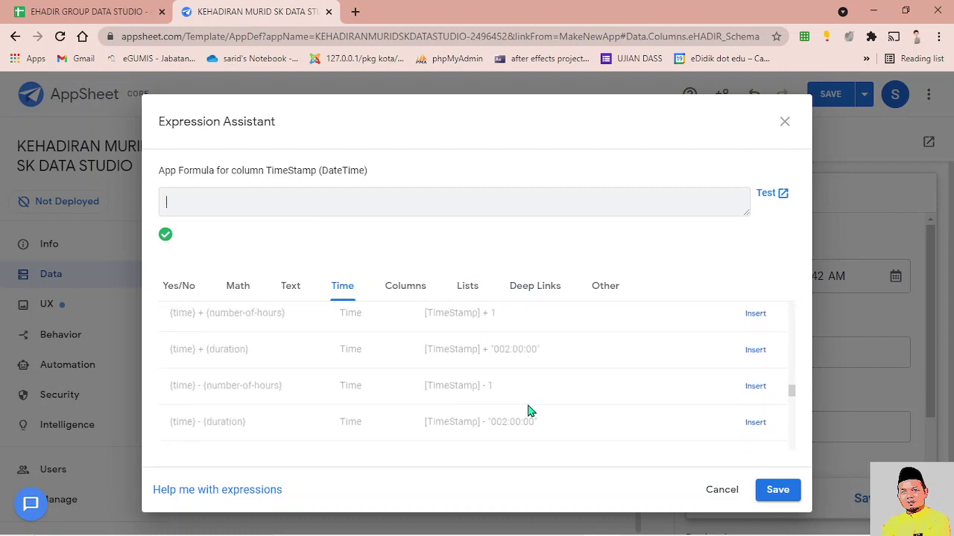
scroll(527, 410, down, 6)
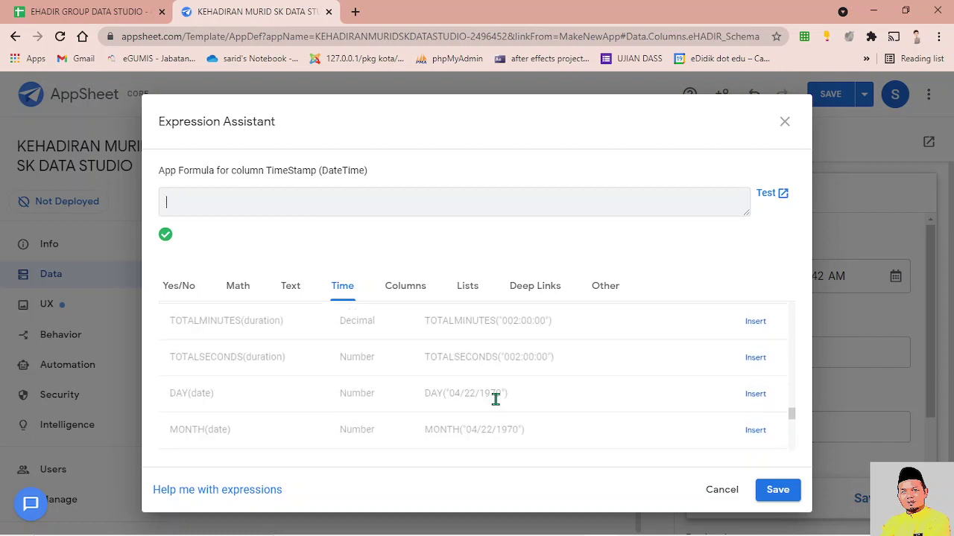
scroll(491, 400, down, 1)
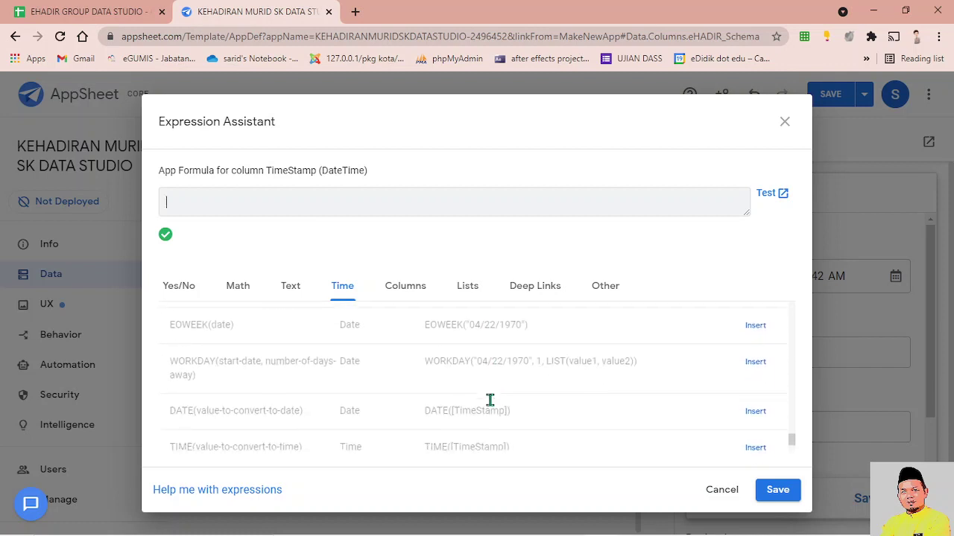
scroll(490, 406, down, 1)
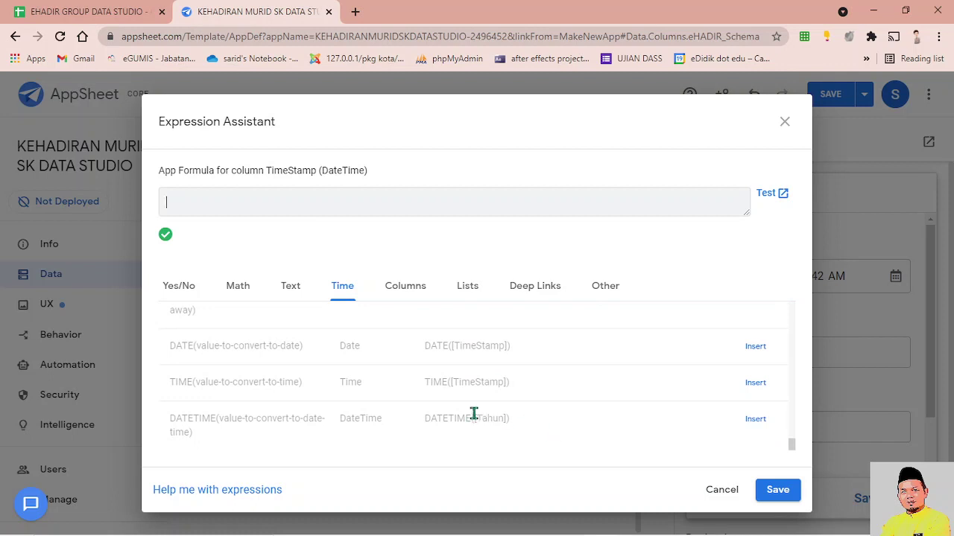
scroll(521, 415, up, 1)
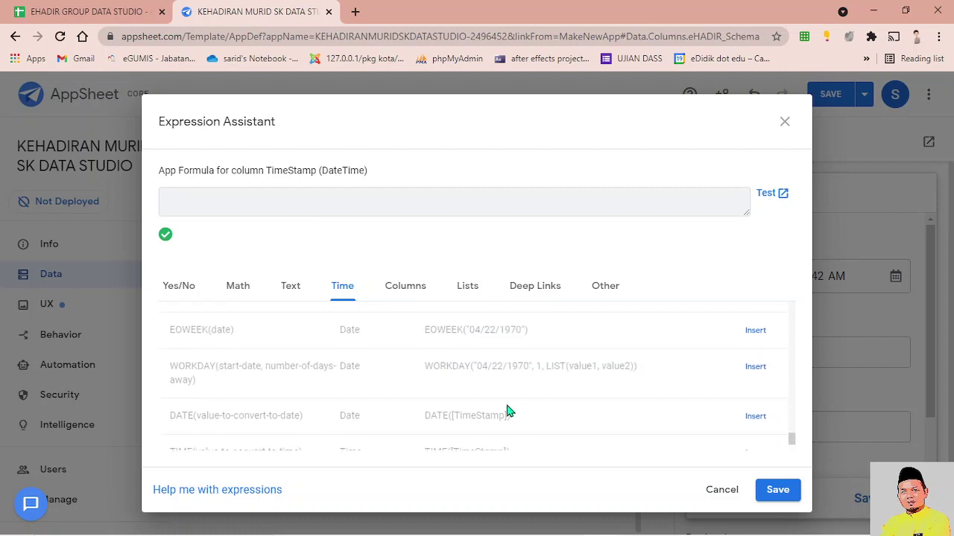
scroll(507, 410, up, 3)
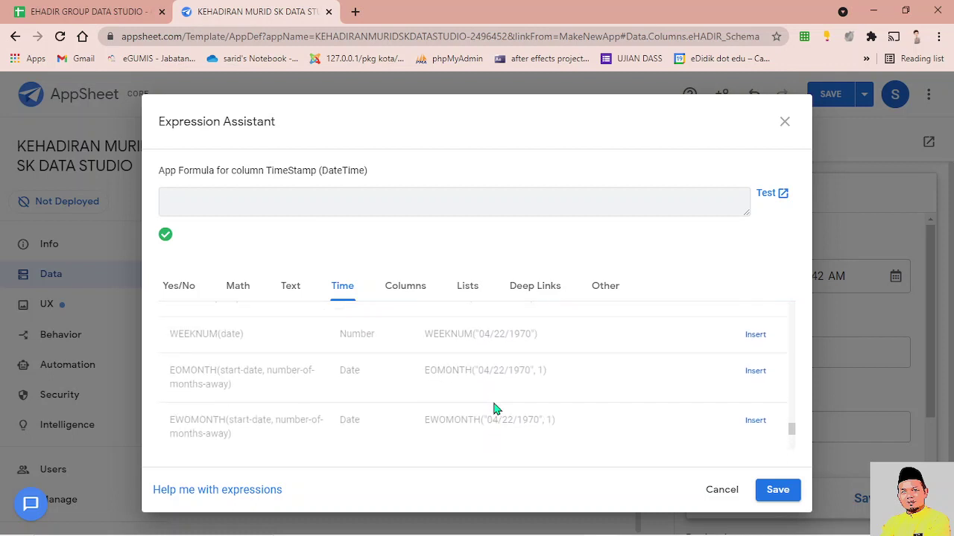
scroll(490, 404, up, 2)
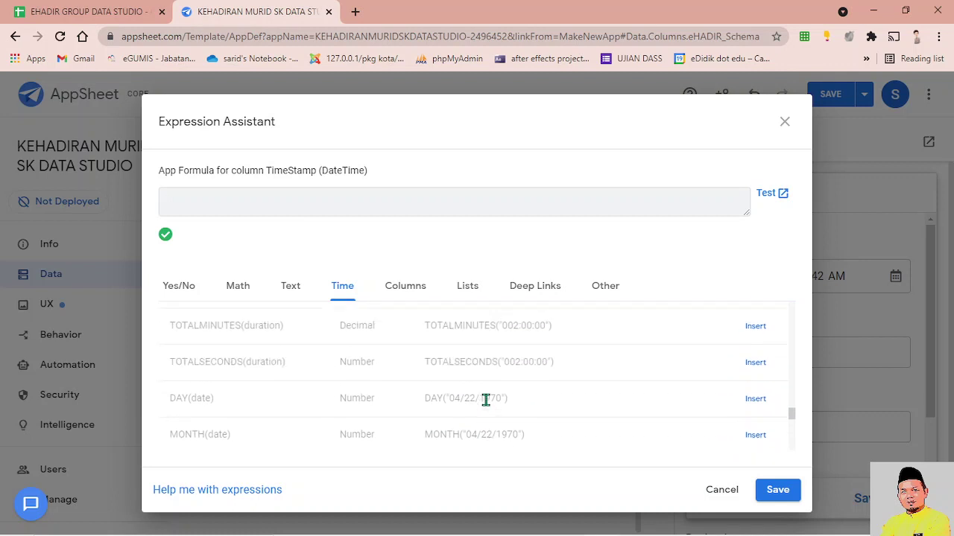
scroll(487, 402, up, 2)
scroll(485, 405, up, 5)
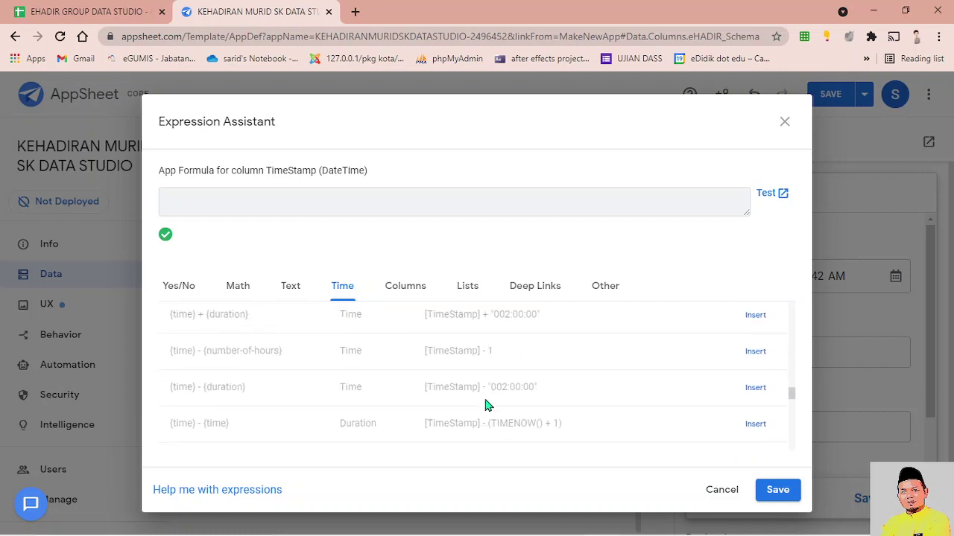
scroll(485, 405, up, 3)
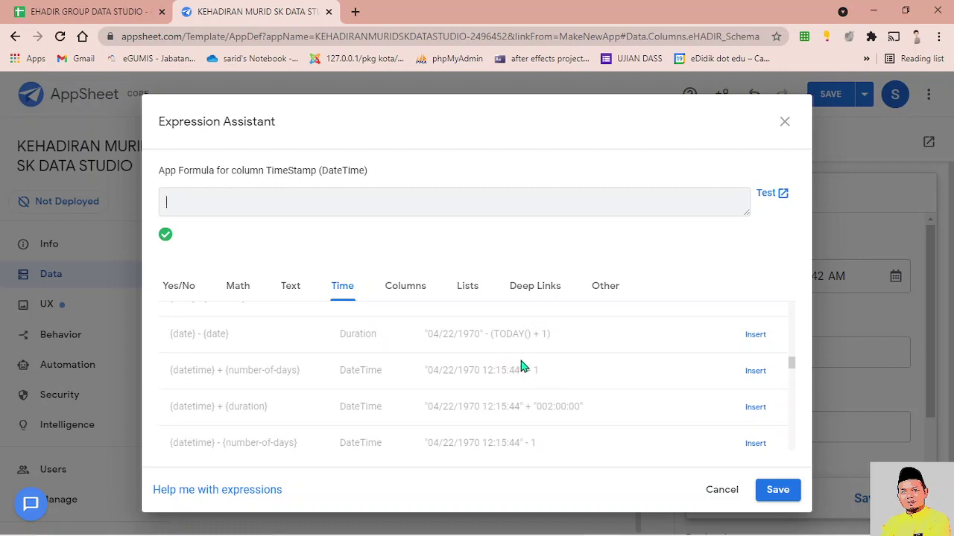
scroll(527, 366, up, 4)
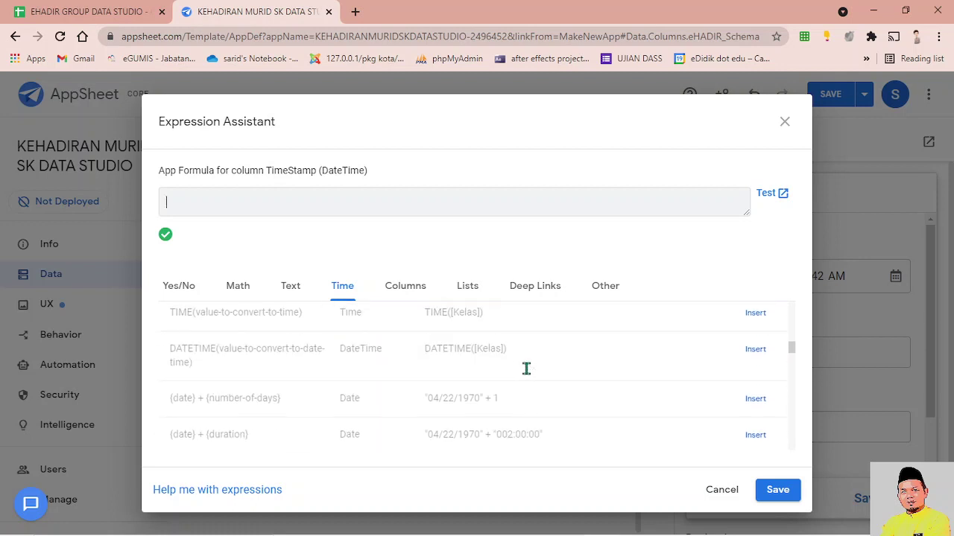
scroll(527, 371, up, 1)
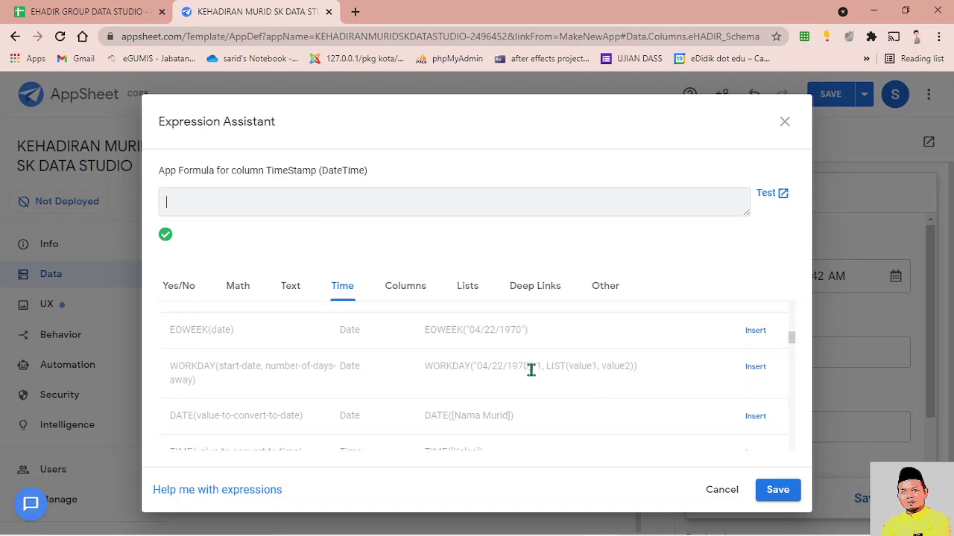
scroll(552, 365, up, 2)
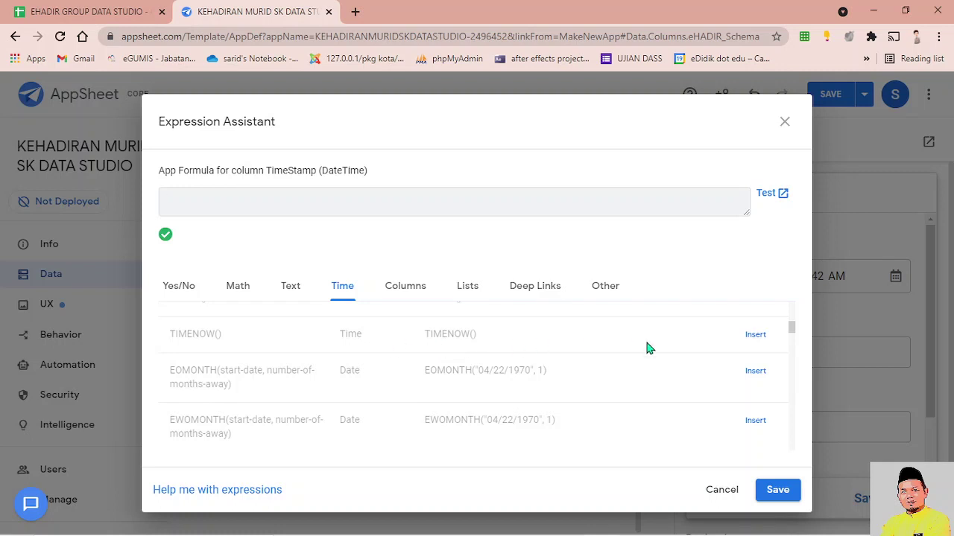
click(767, 339)
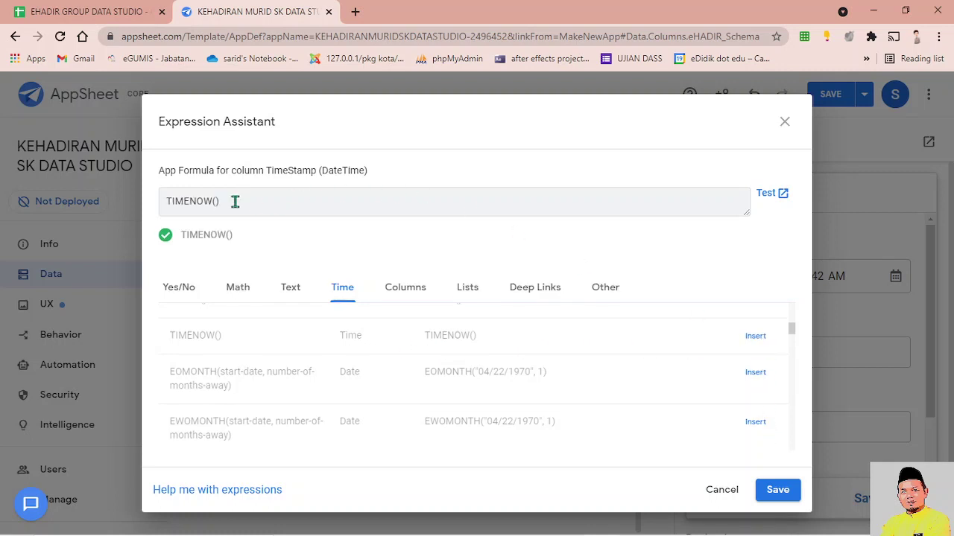
click(775, 486)
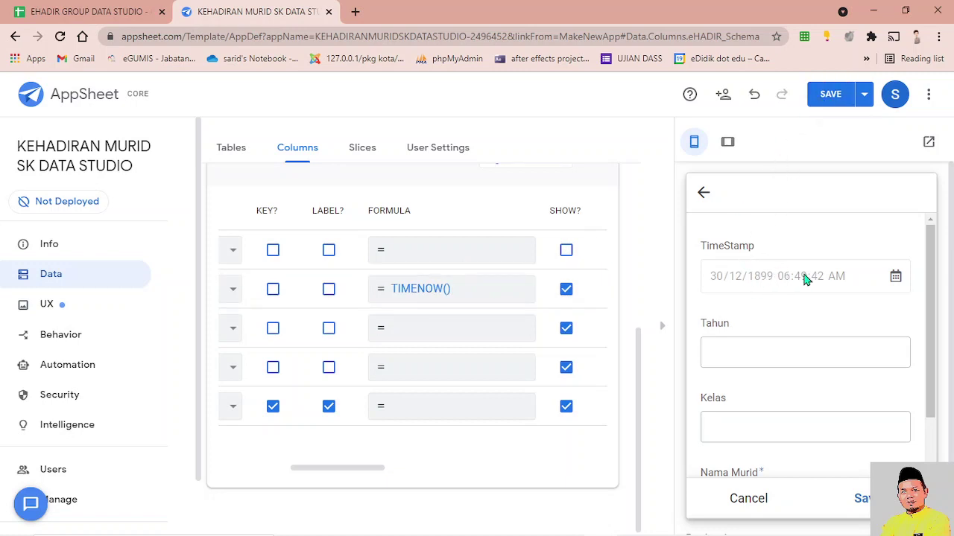
click(827, 96)
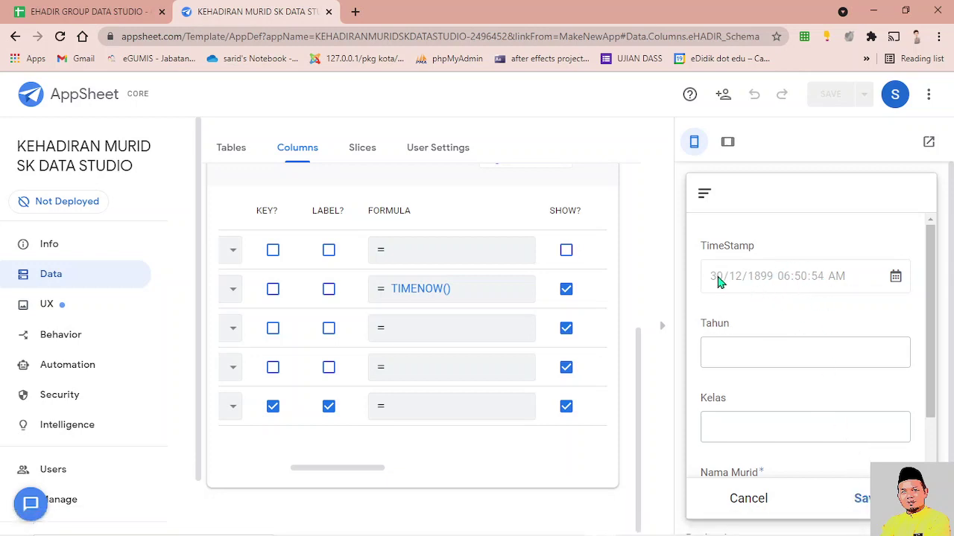
Replace the TimeStamp column's app formula with NOW() and save the app.
click(477, 290)
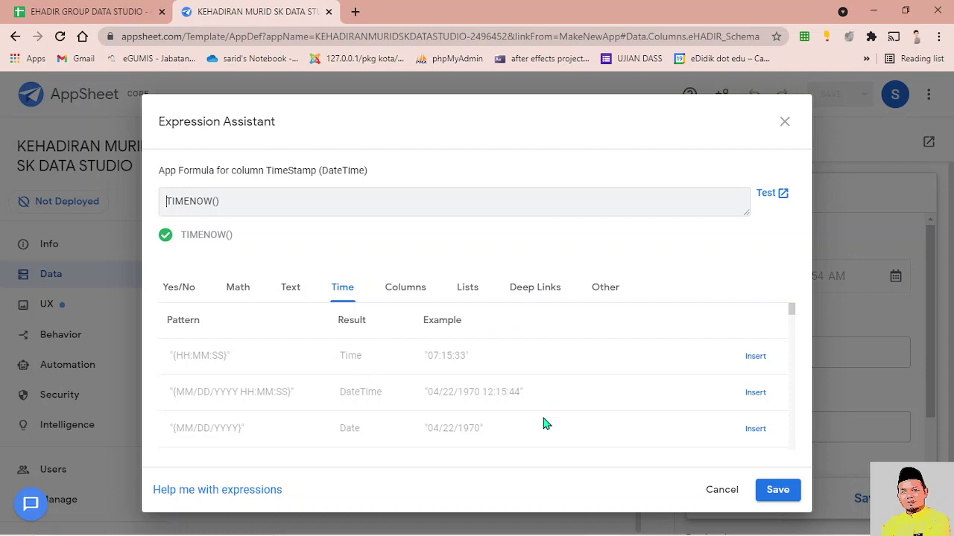
scroll(526, 415, down, 1)
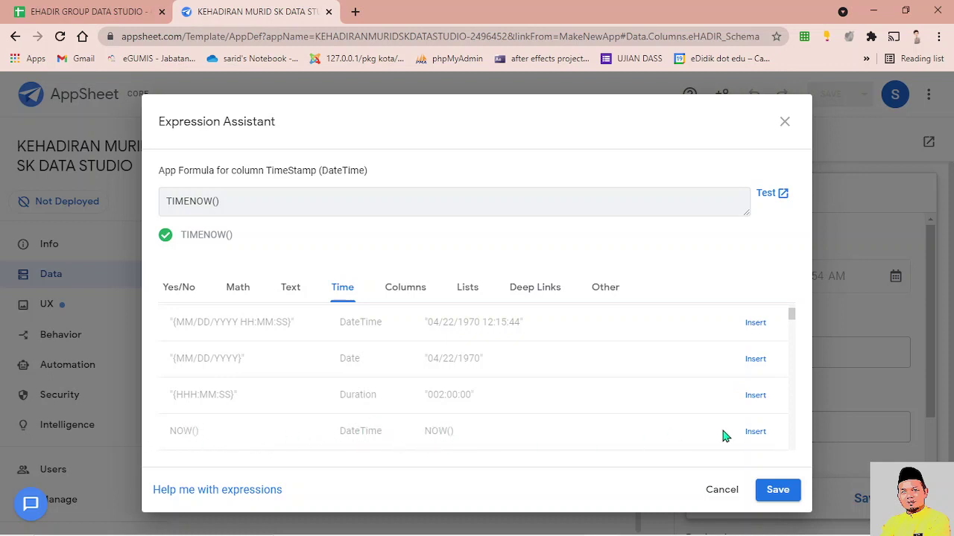
click(748, 433)
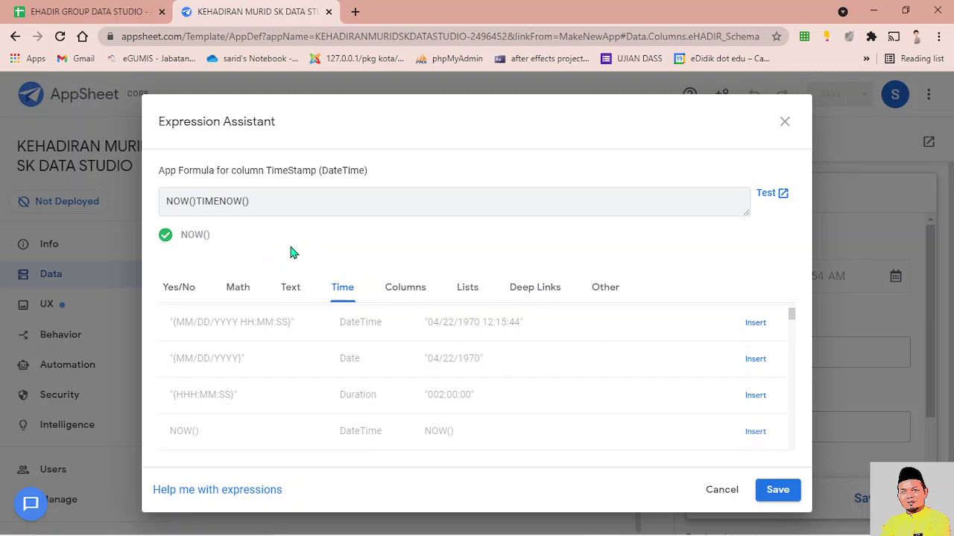
drag(275, 202, 104, 177)
key(BackSpace)
click(777, 489)
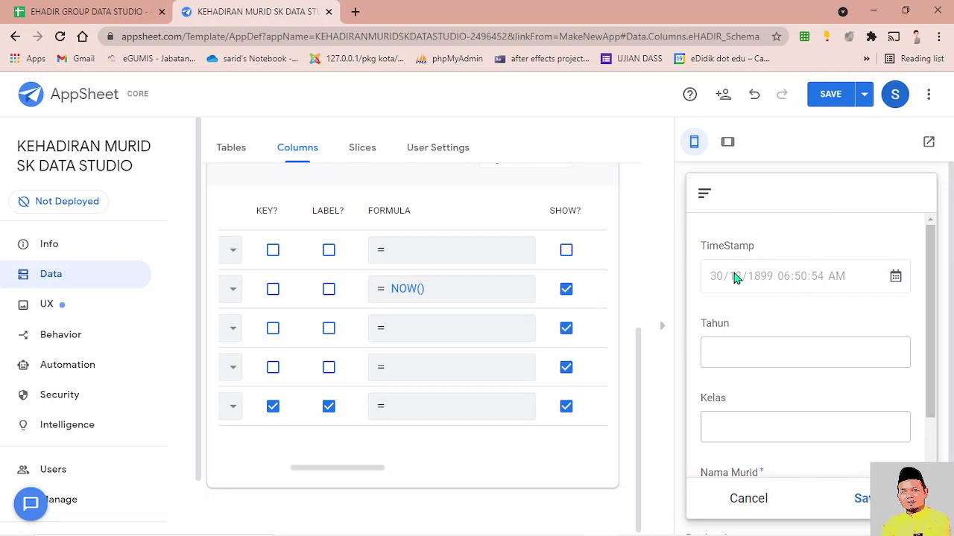
click(831, 97)
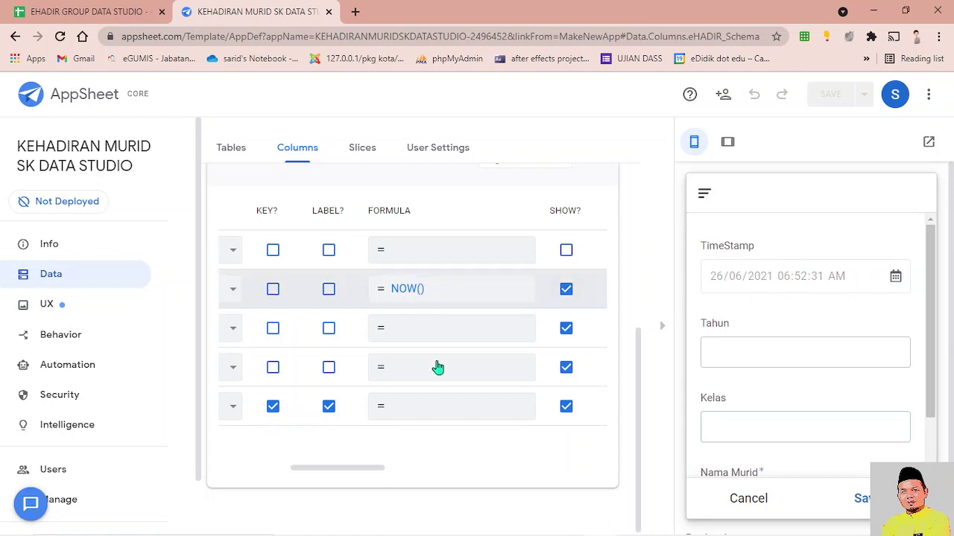
Open the Valid If expression in the data validity settings of the eHADIR table's Tahun column.
drag(360, 473, 288, 467)
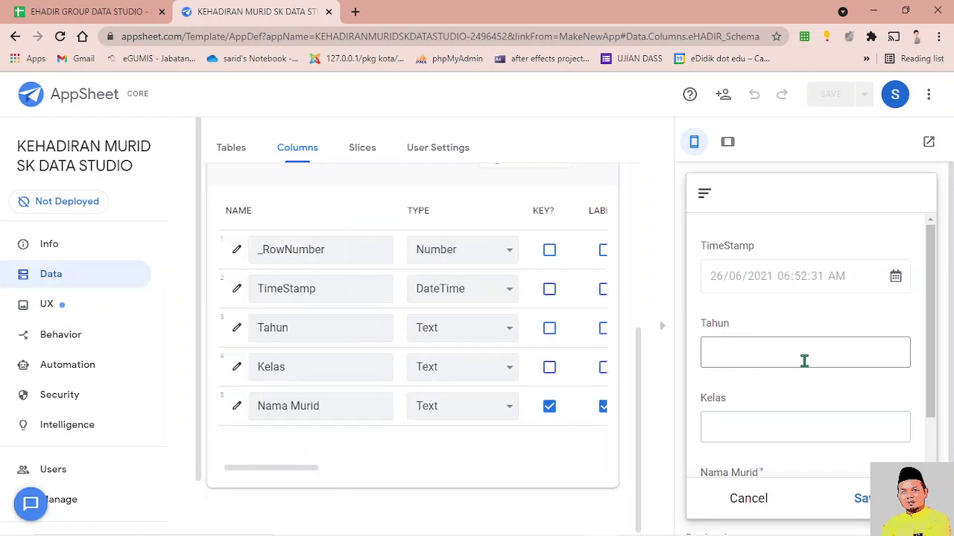
click(236, 332)
scroll(459, 345, down, 2)
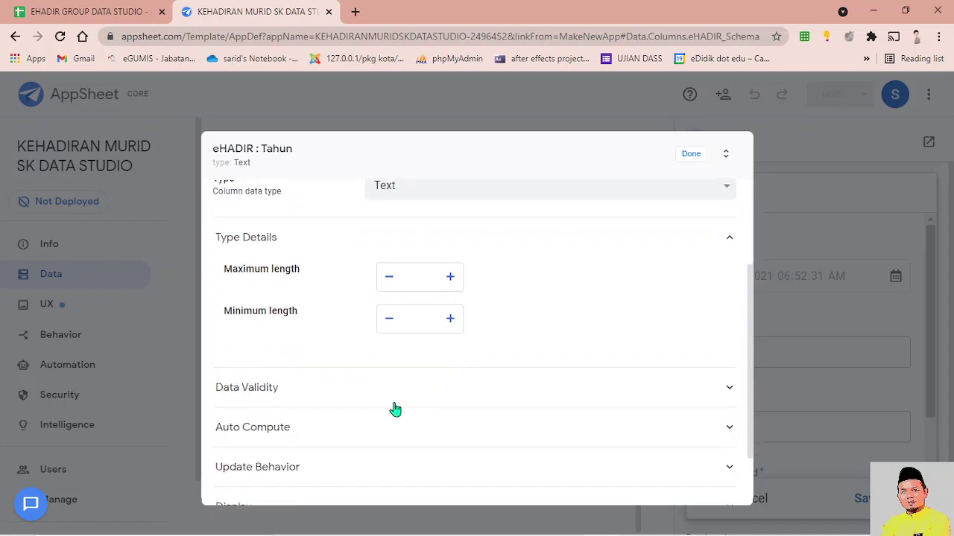
click(330, 400)
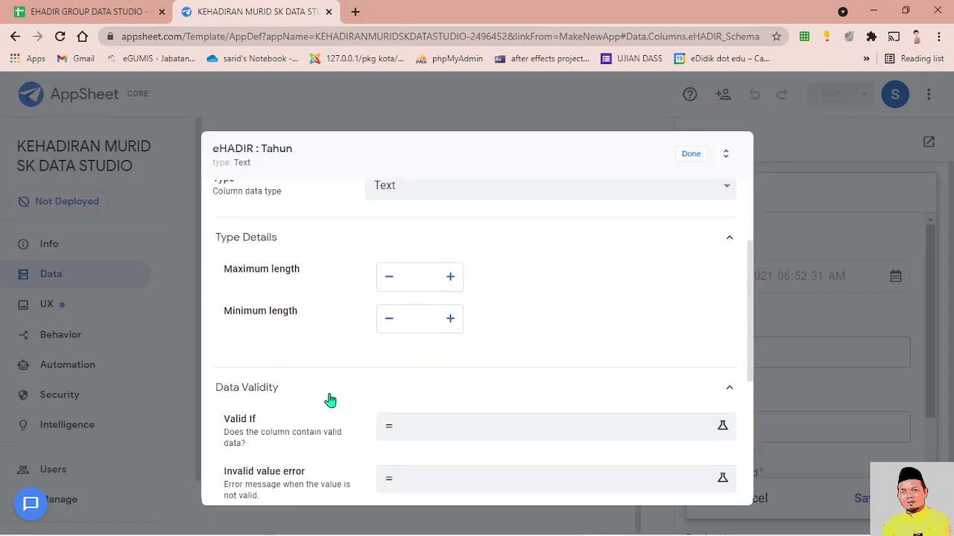
scroll(477, 402, down, 1)
click(479, 371)
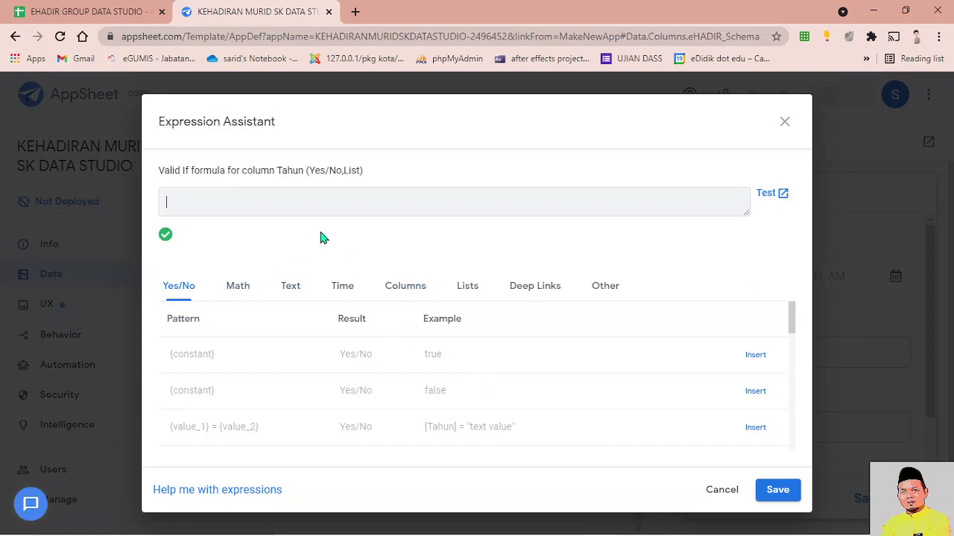
Switch to the EHADIR GROUP DATA STUDIO spreadsheet and copy the Tahun header text from cell A1 of the BASED sheet.
click(110, 10)
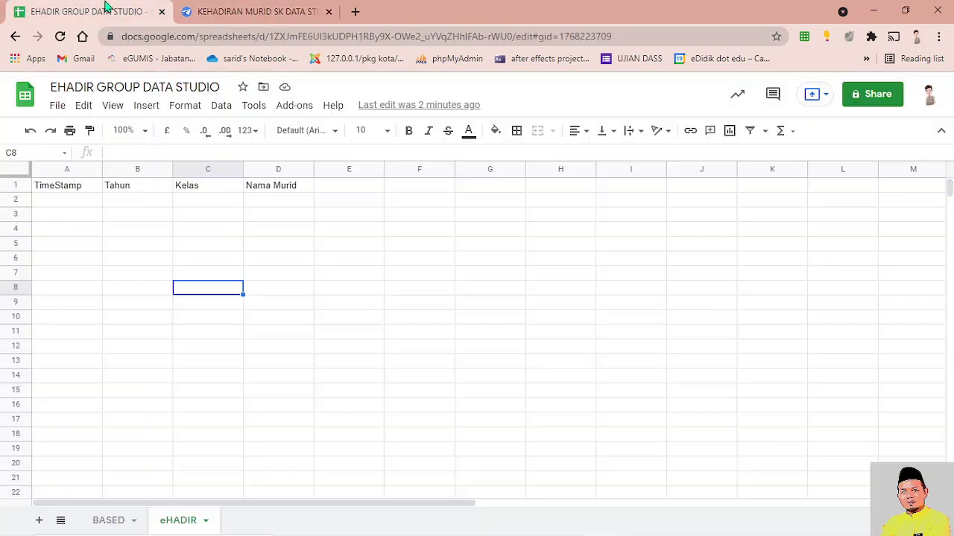
click(116, 524)
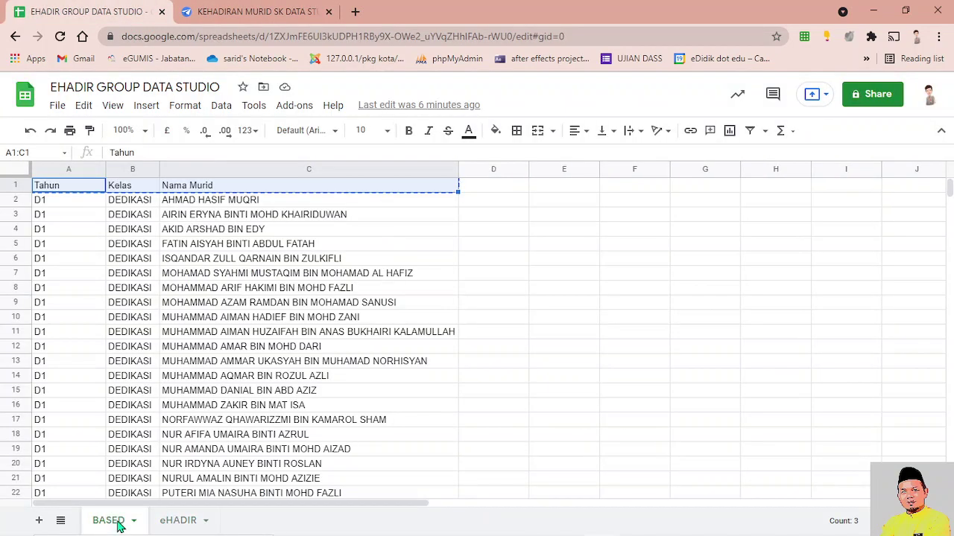
click(66, 192)
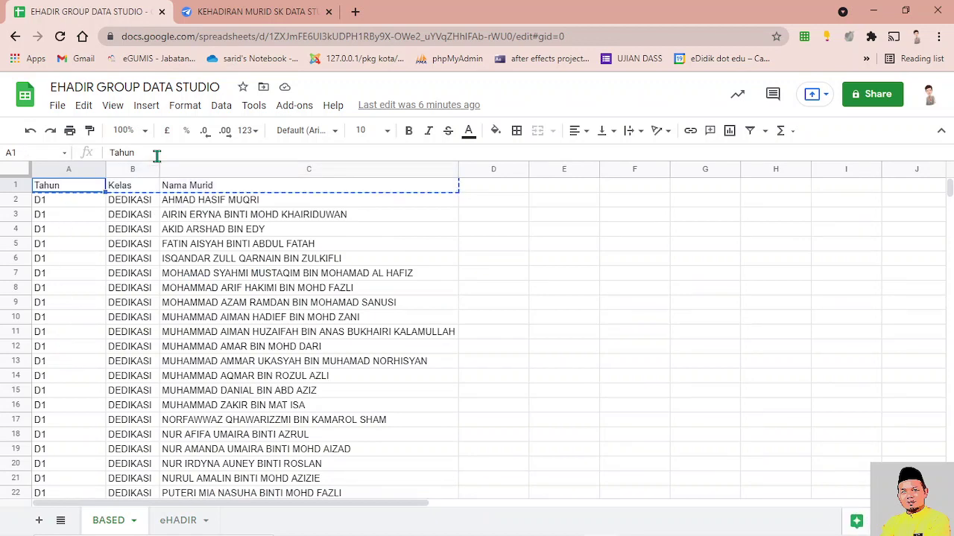
drag(156, 153, 90, 149)
right_click(124, 151)
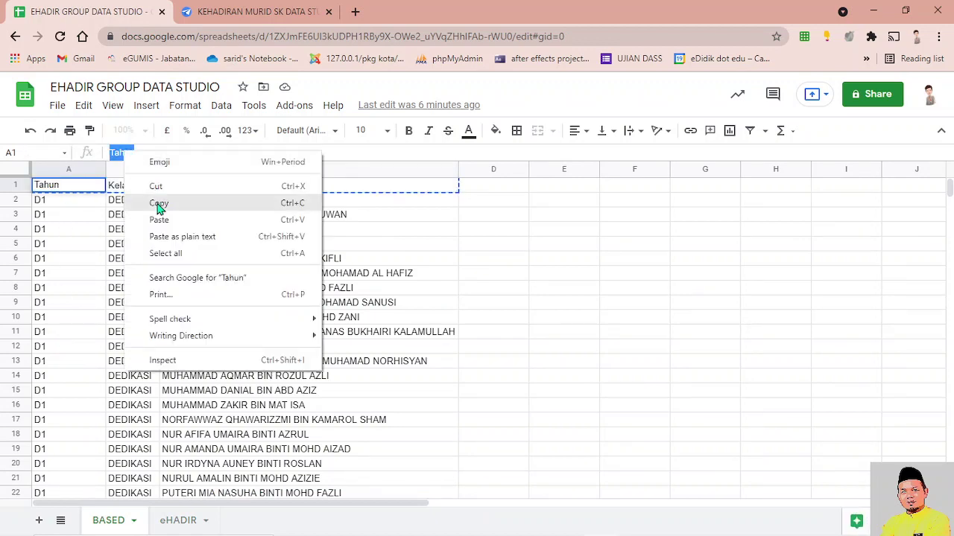
click(159, 204)
Switch to AppSheet, set the Tahun column's Valid If formula to BASED[Tahun] and save the app.
click(238, 12)
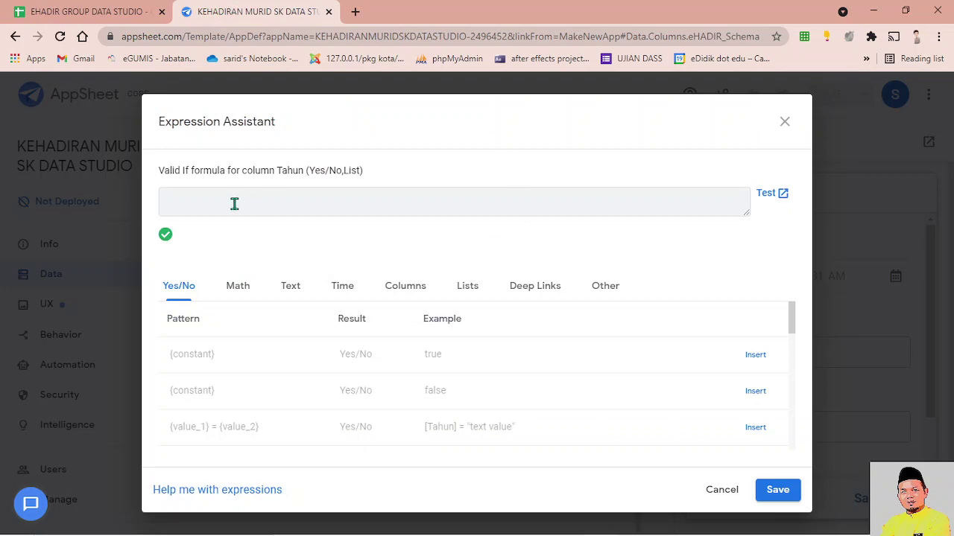
text(BASED[)
key(ctrl+v)
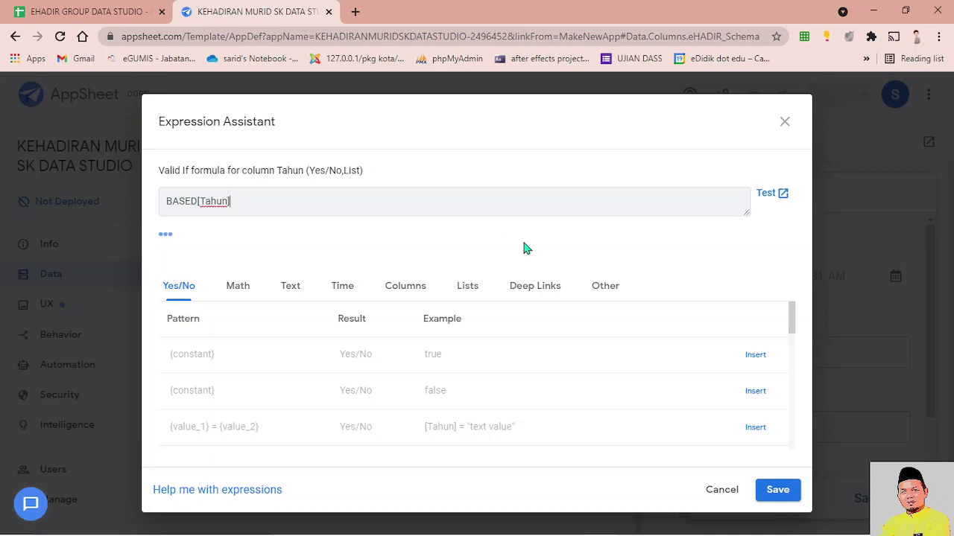
click(777, 490)
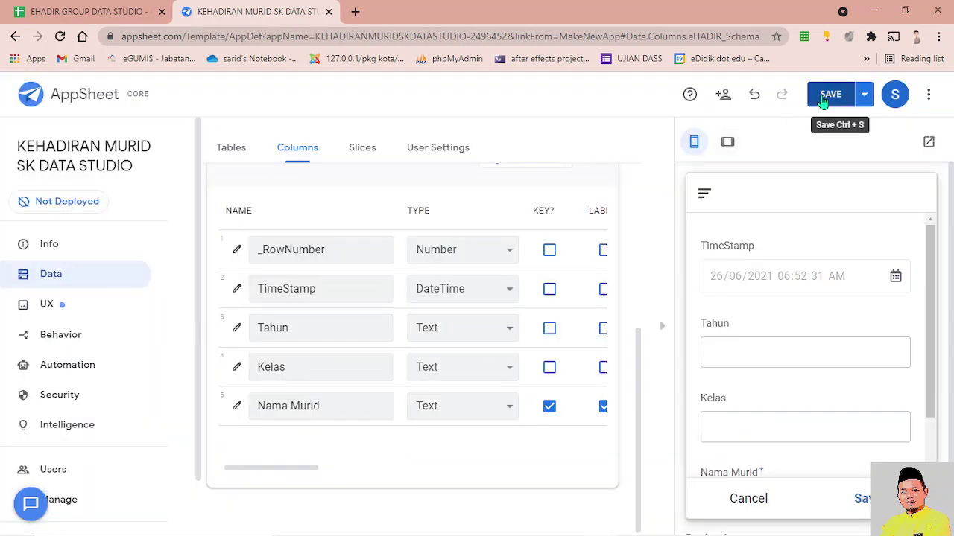
click(823, 100)
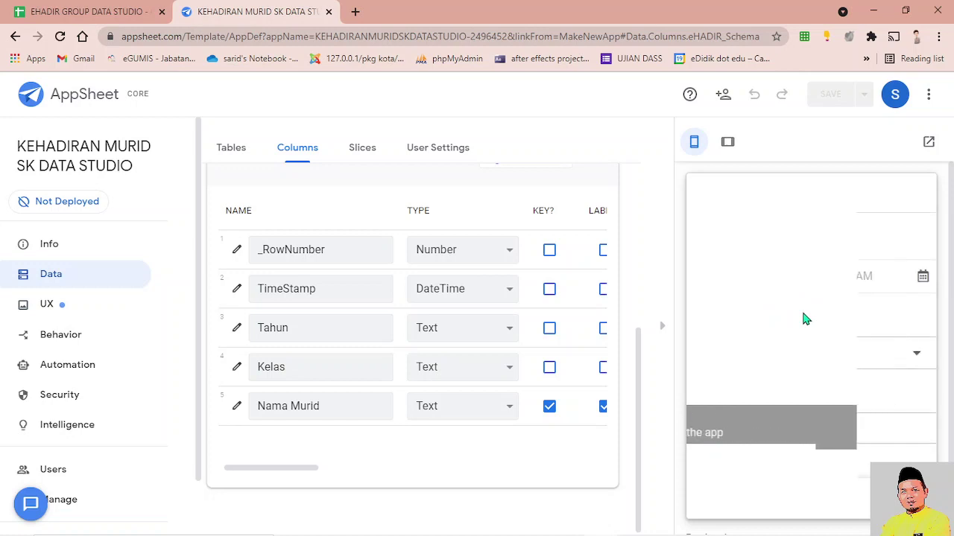
Open the Tahun dropdown in the app preview and look through its options.
click(842, 358)
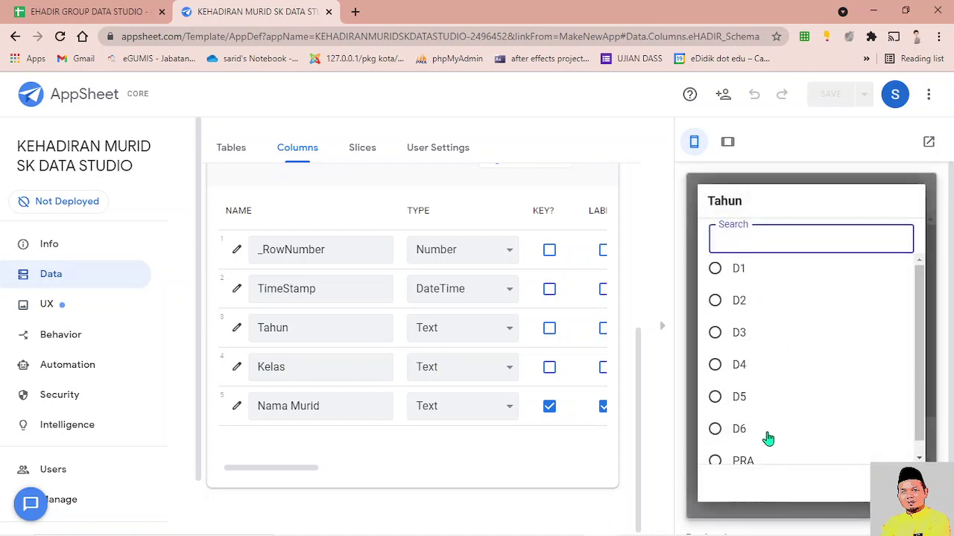
scroll(775, 444, down, 1)
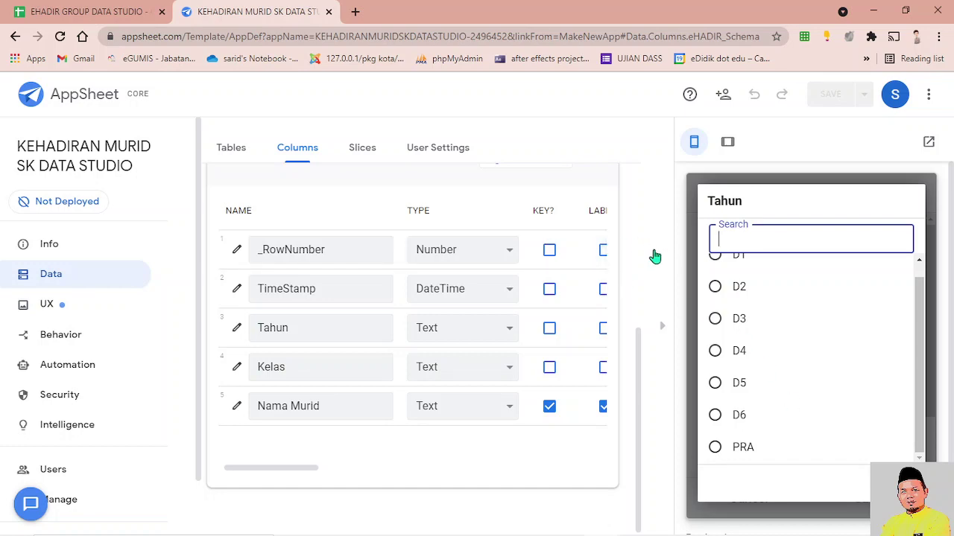
scroll(356, 300, up, 2)
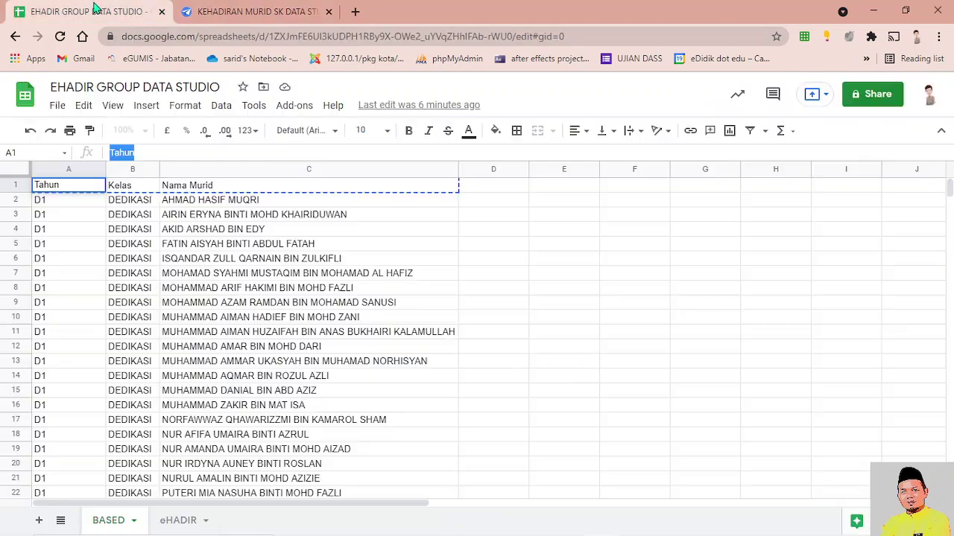
Switch to the EHADIR GROUP DATA STUDIO spreadsheet and compare the column headers of the eHADIR and BASED sheets.
click(97, 11)
click(181, 520)
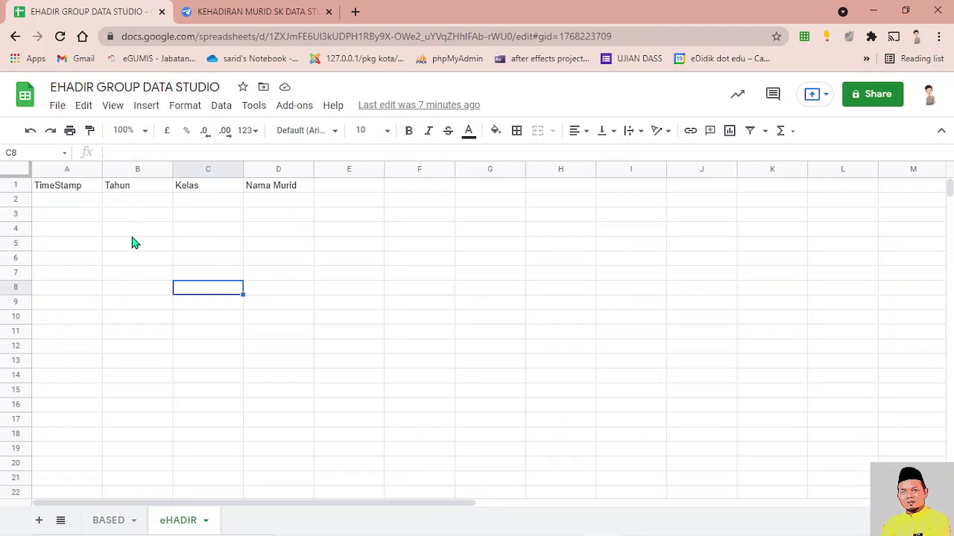
click(104, 524)
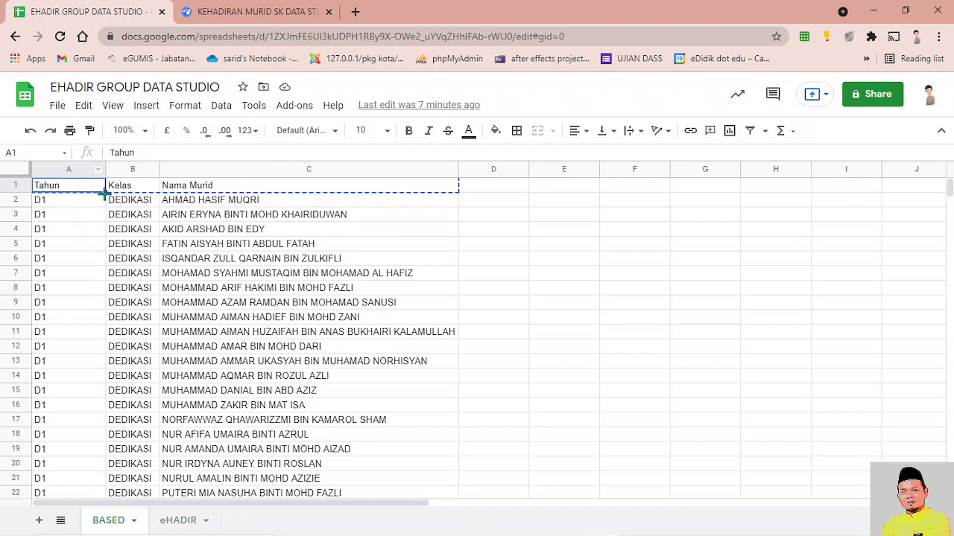
Switch to AppSheet, set the Valid If formula of the eHADIR table's Kelas column to BASED[KELAS] and save the app.
click(224, 12)
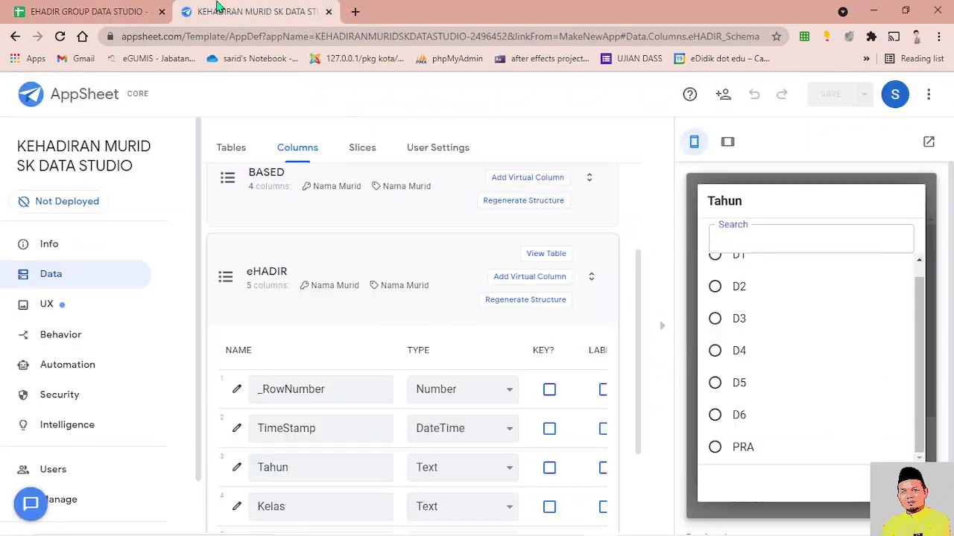
scroll(324, 298, down, 1)
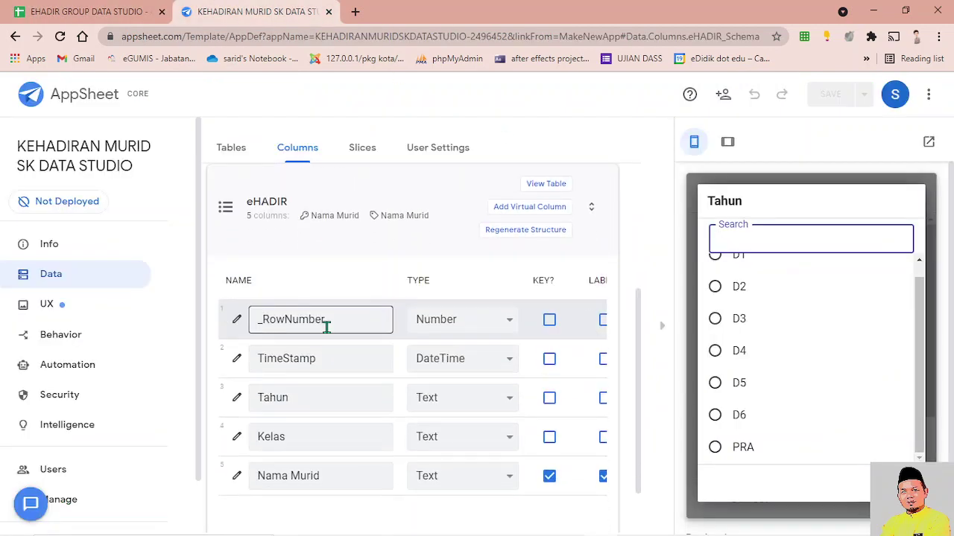
click(238, 440)
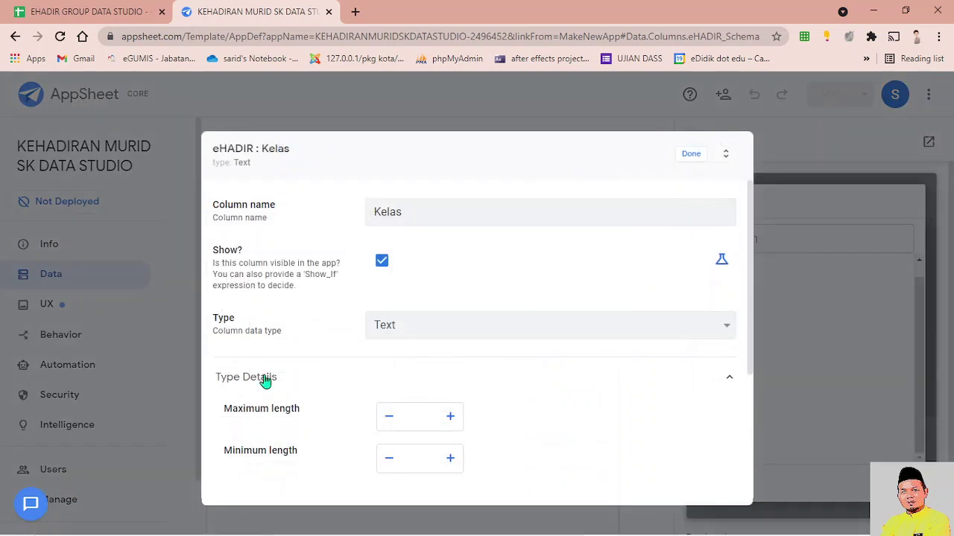
scroll(432, 402, down, 3)
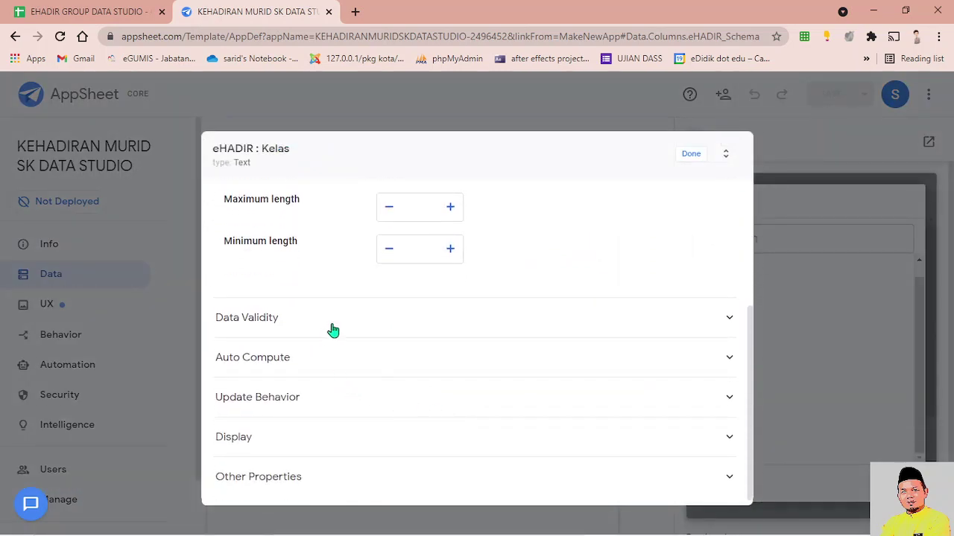
click(330, 328)
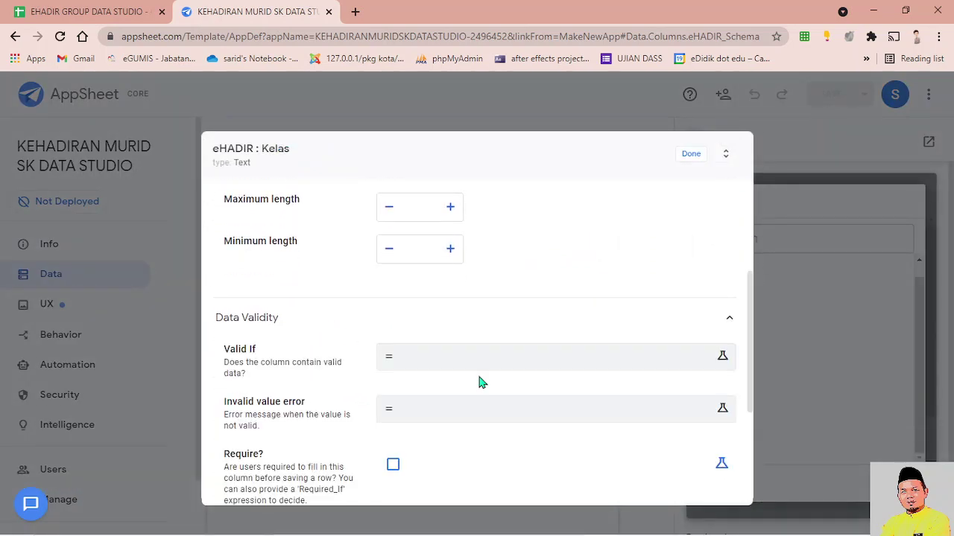
click(439, 362)
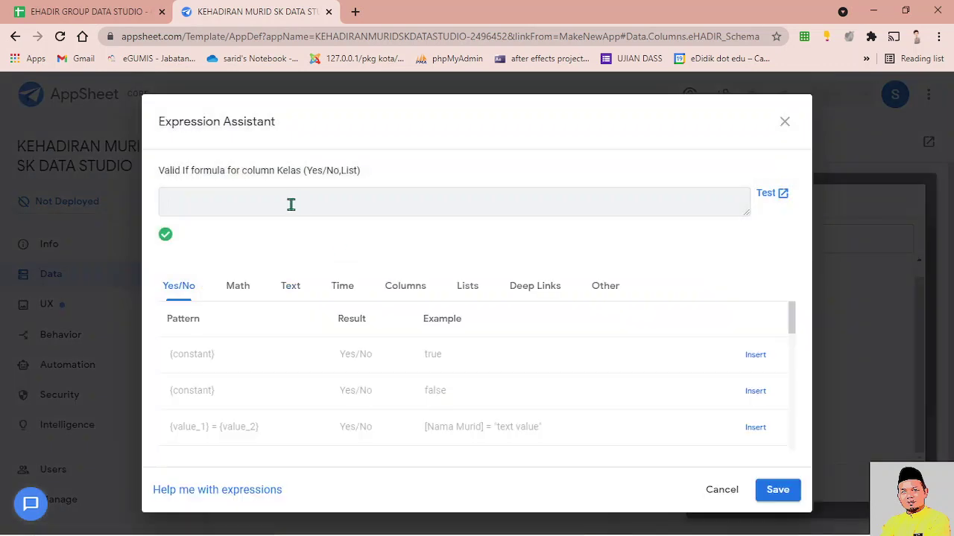
text(BASED[)
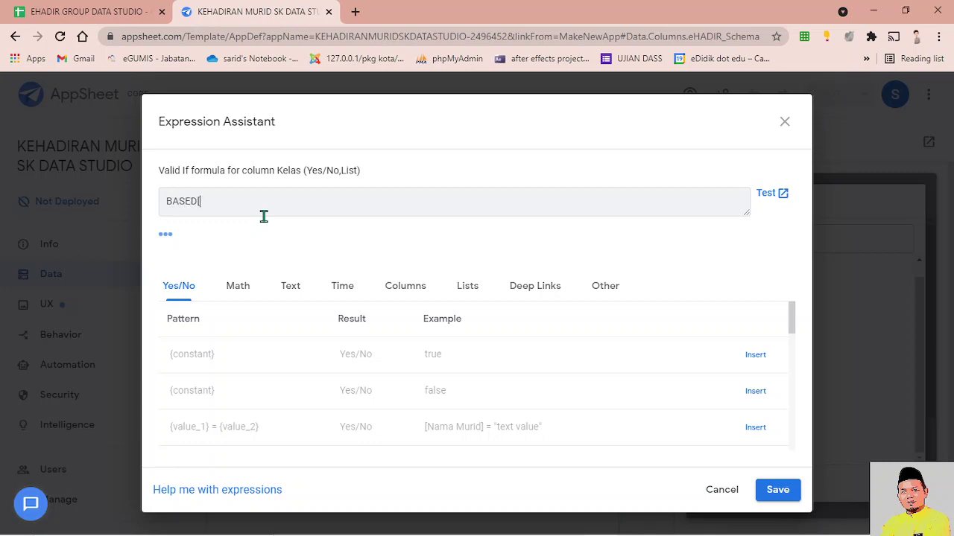
click(89, 11)
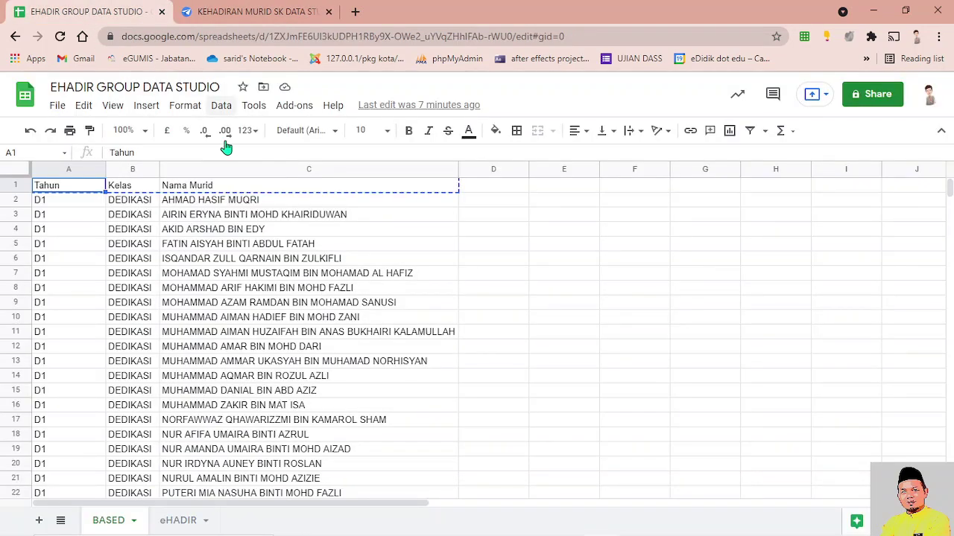
click(142, 189)
click(246, 12)
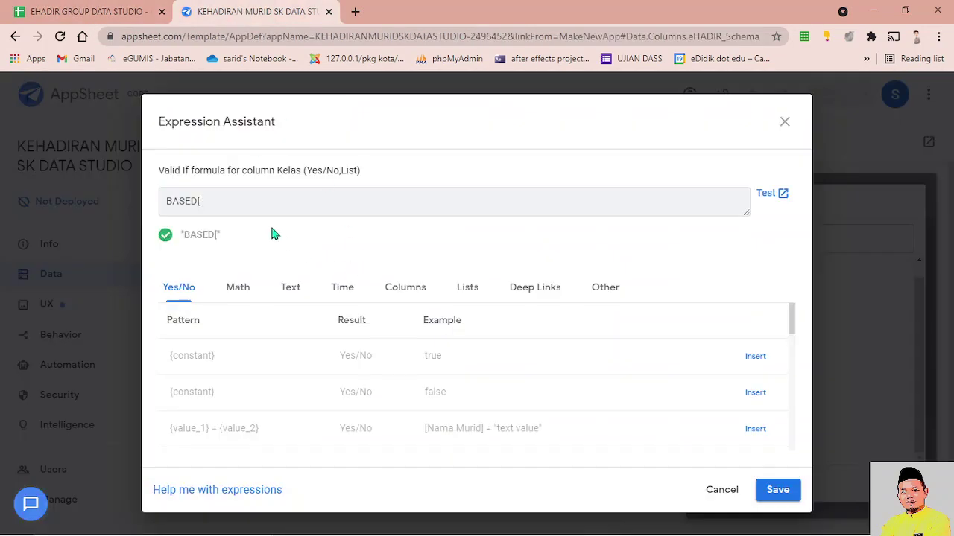
text(KELAS)
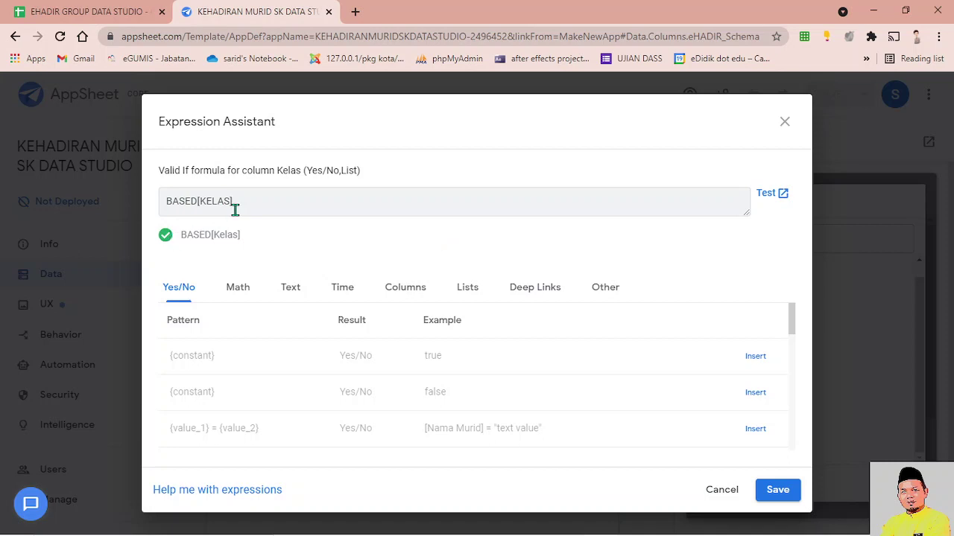
click(781, 493)
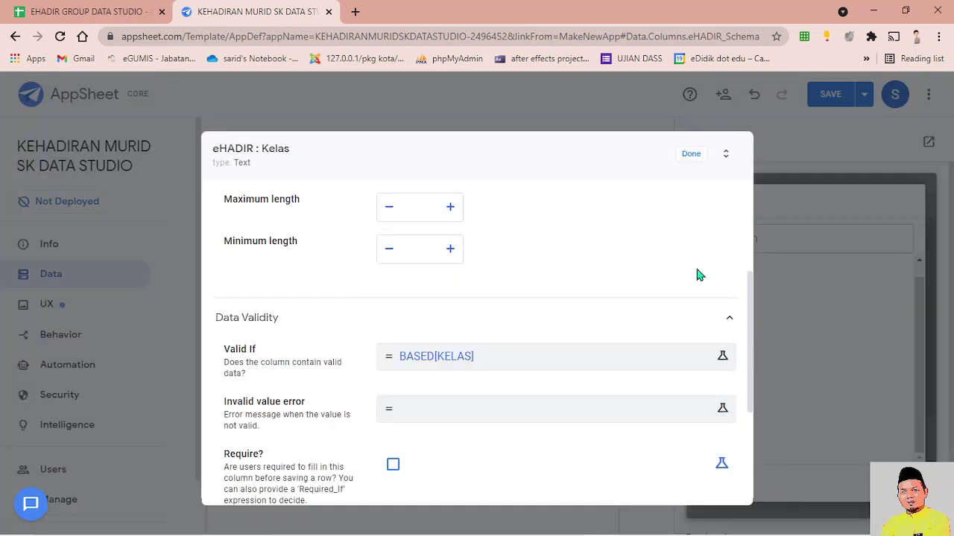
click(691, 155)
click(840, 96)
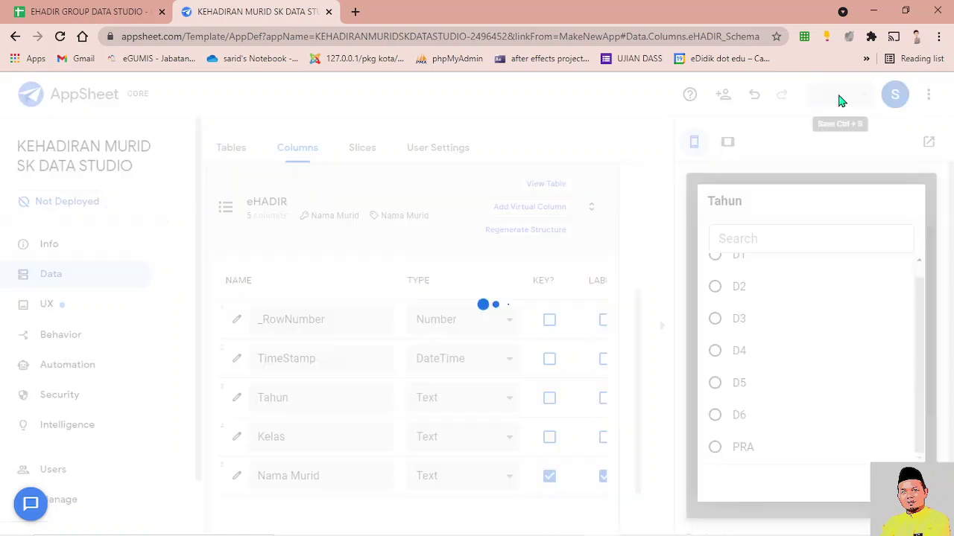
Set the Valid If formula of the eHADIR table's Nama Murid column to BASED[NAMA MURID], checking the header in the spreadsheet, and save the app.
click(112, 18)
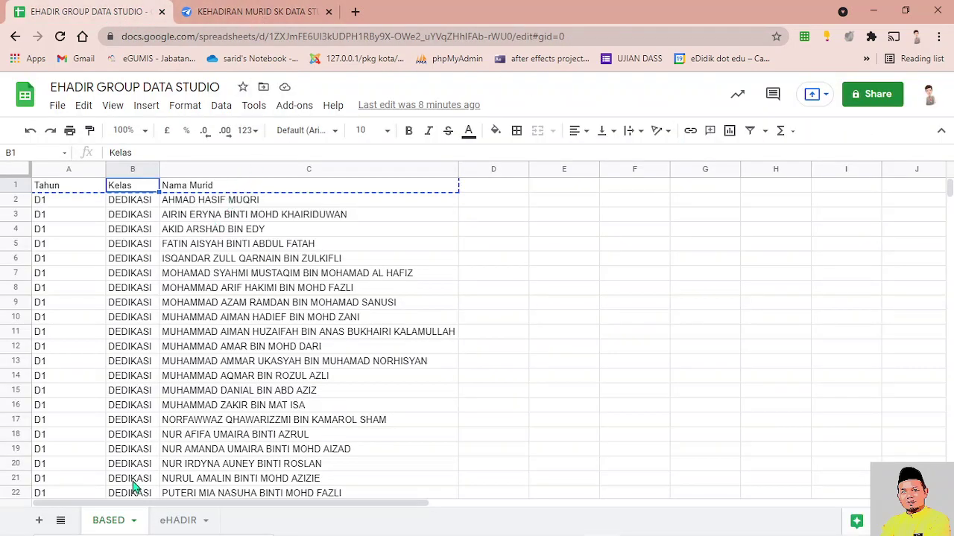
click(222, 11)
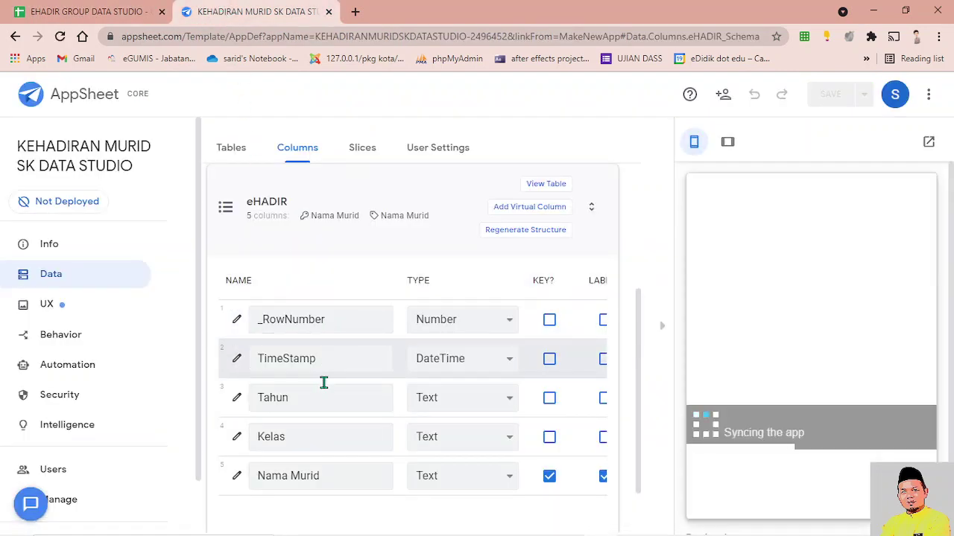
scroll(313, 387, down, 1)
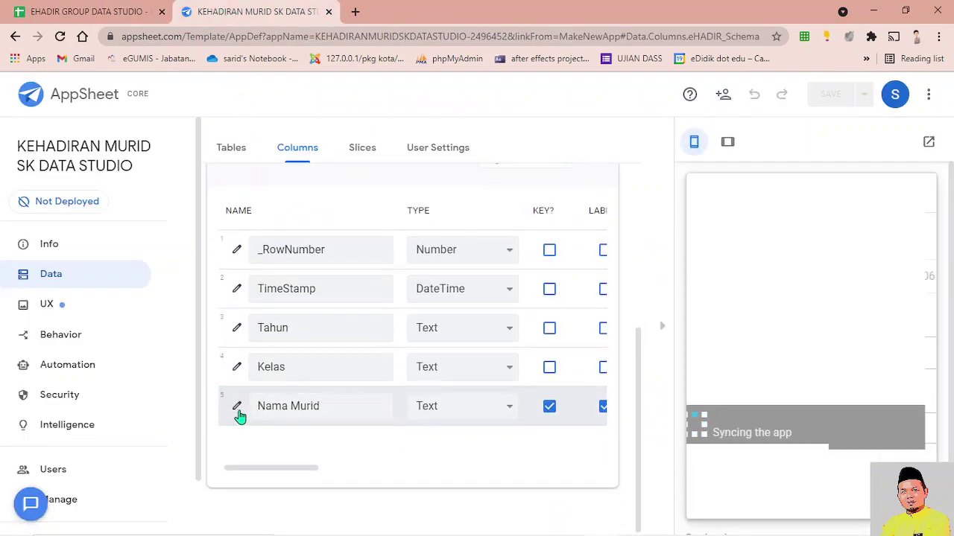
click(237, 408)
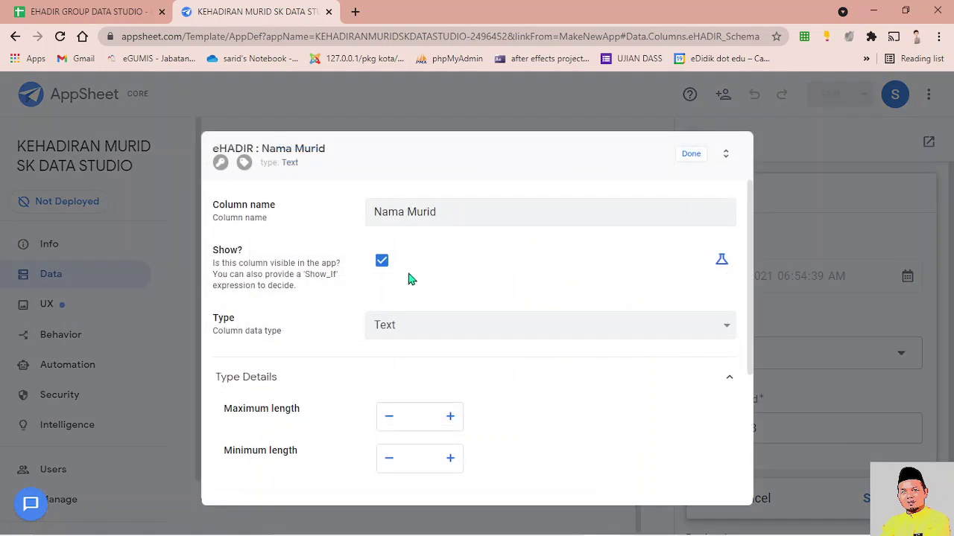
scroll(460, 354, down, 2)
click(402, 391)
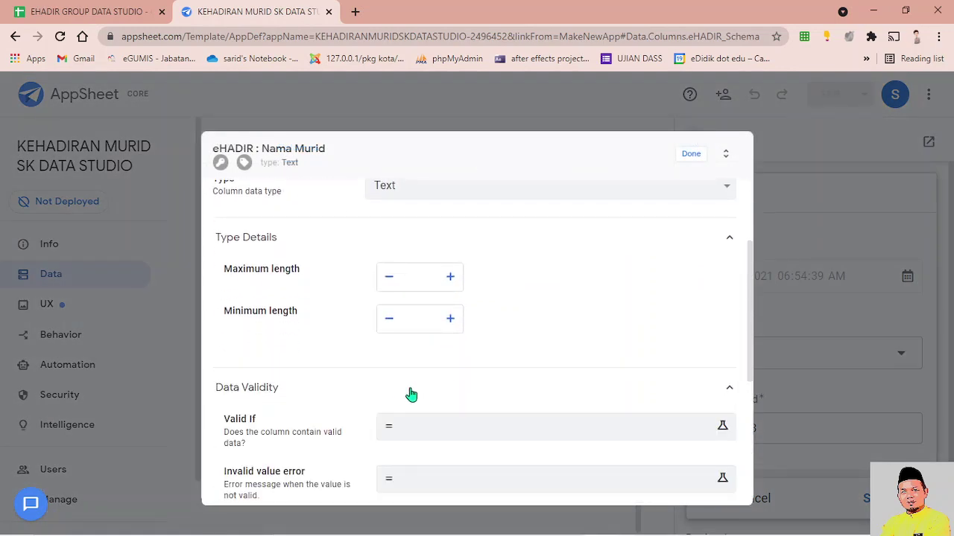
click(445, 425)
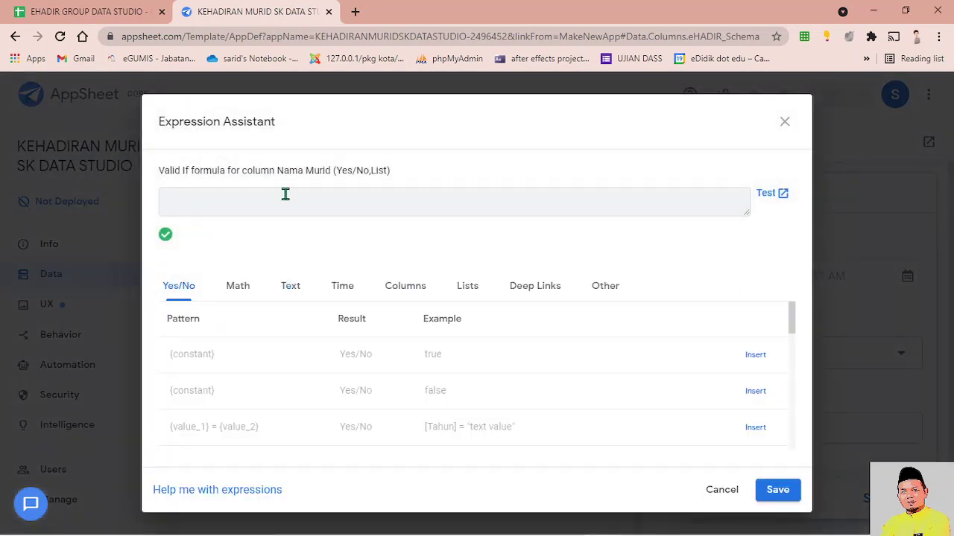
text(BA)
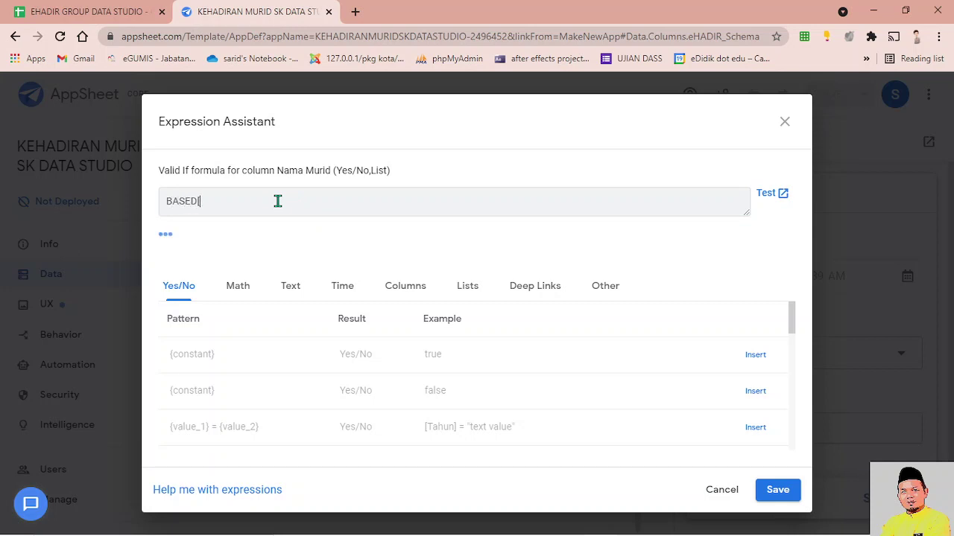
text(SED[NAMA MURID)
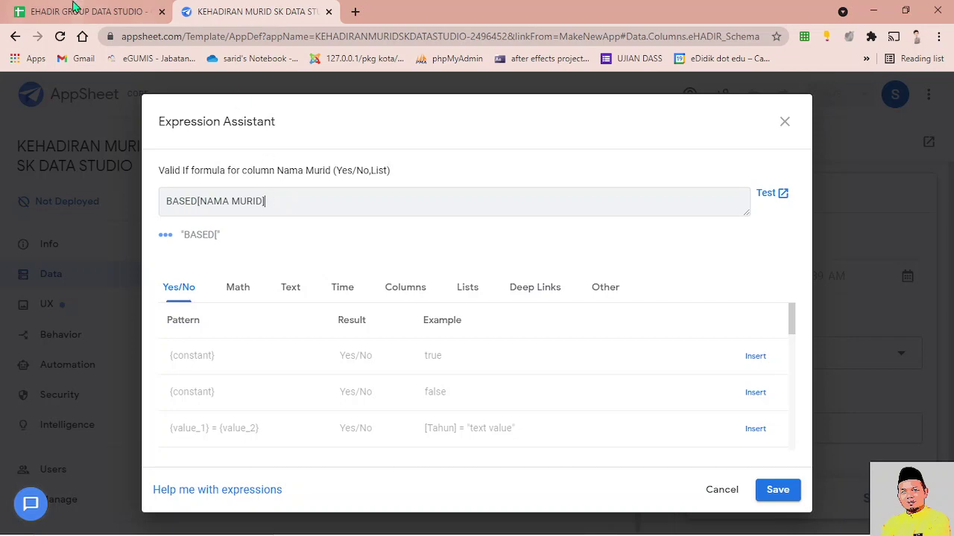
click(78, 11)
click(224, 11)
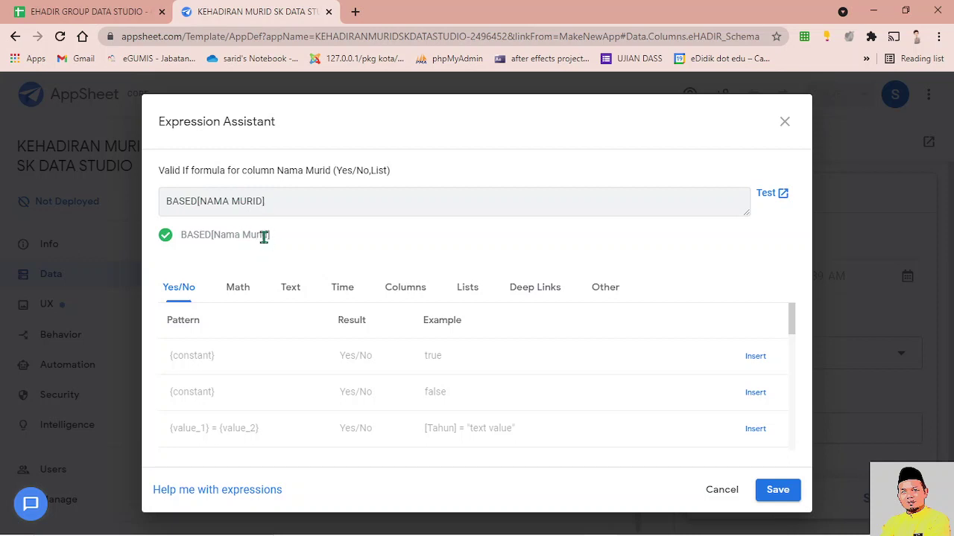
click(779, 489)
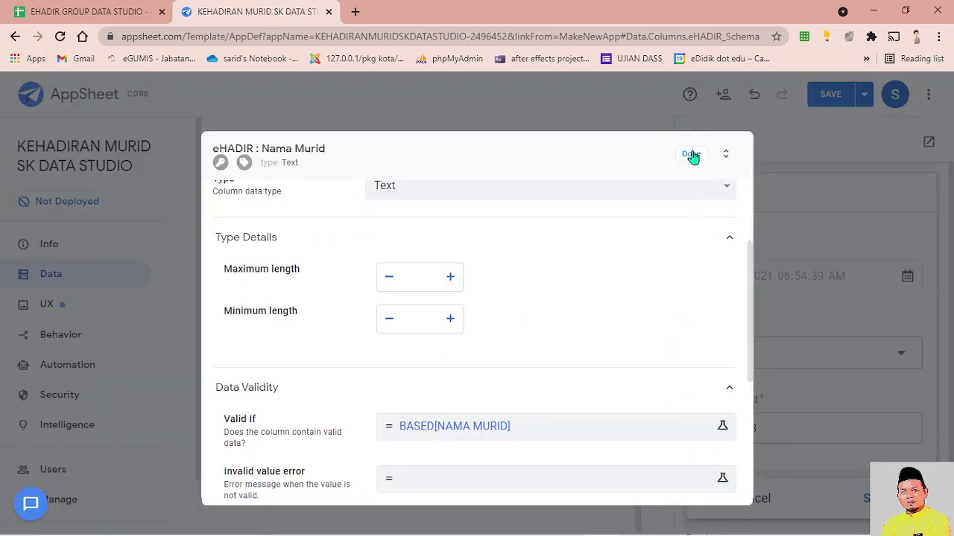
click(692, 155)
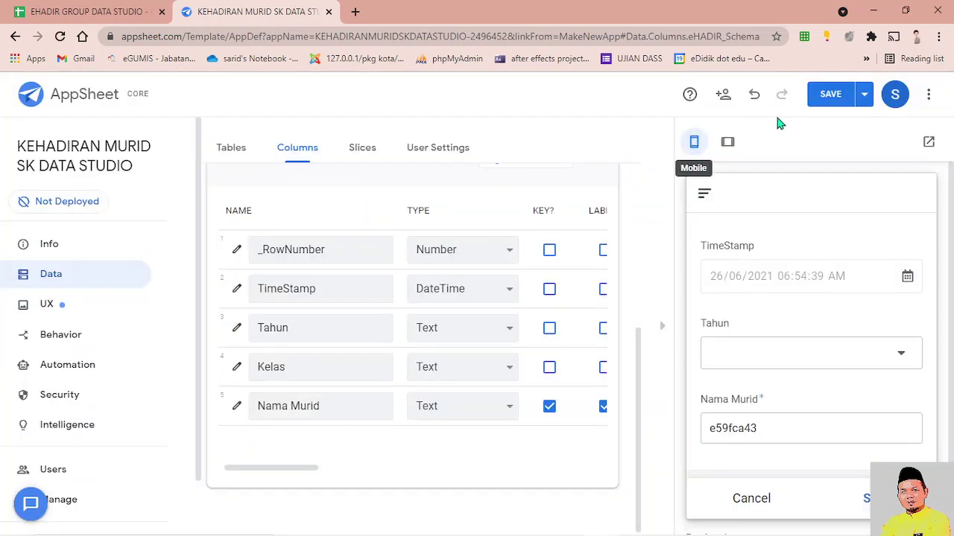
click(823, 101)
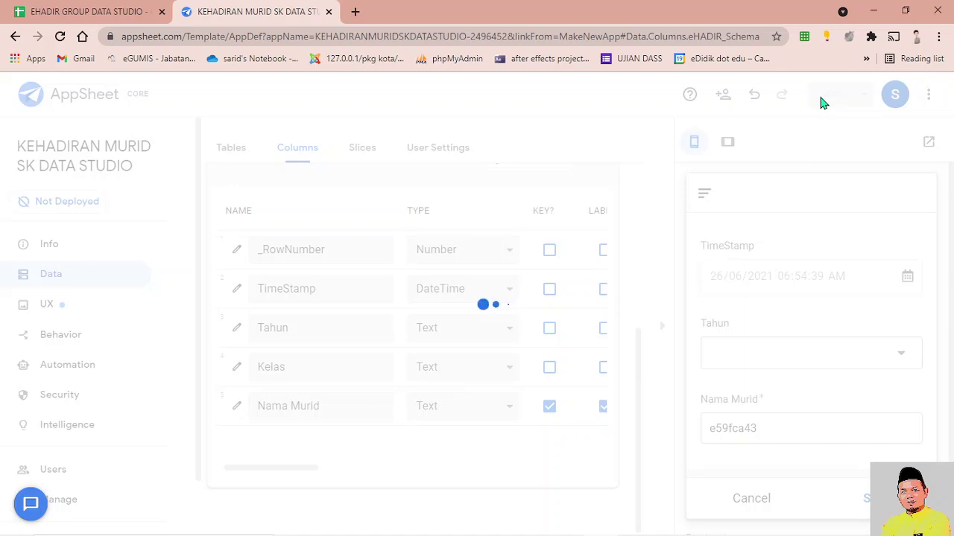
Switch to the EHADIR GROUP DATA STUDIO spreadsheet and view the eHADIR sheet.
click(119, 11)
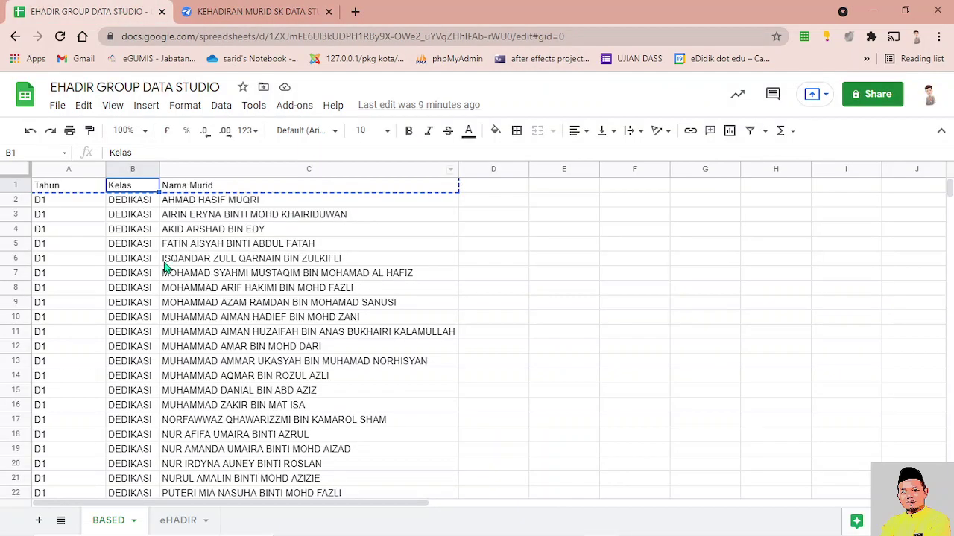
click(186, 520)
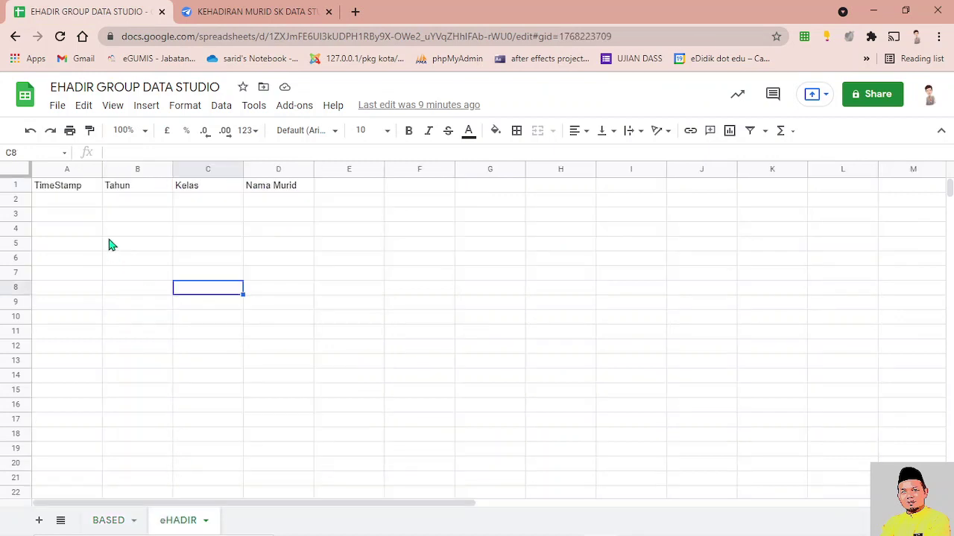
Examine how the Tahun, Kelas and Nama Murid entries relate across the rows of the BASED sheet.
click(115, 521)
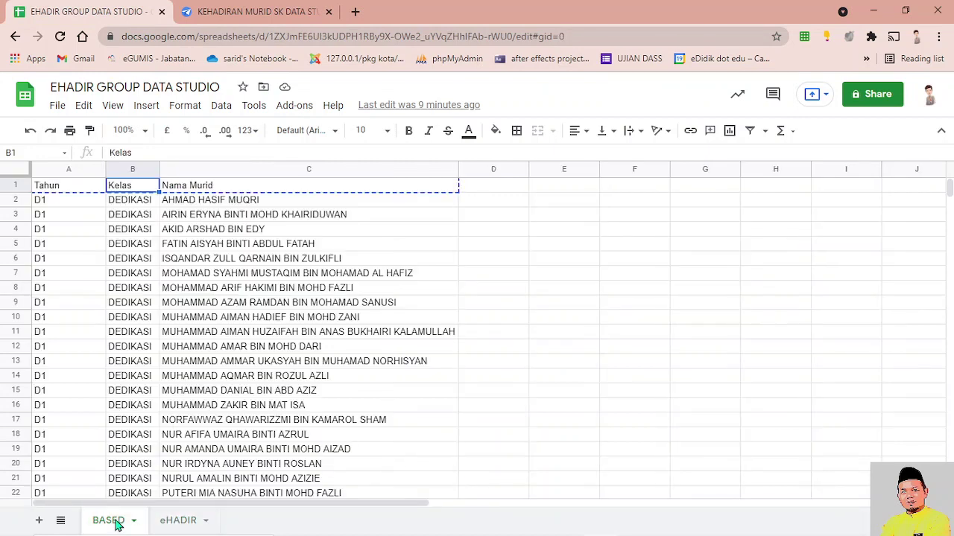
click(52, 203)
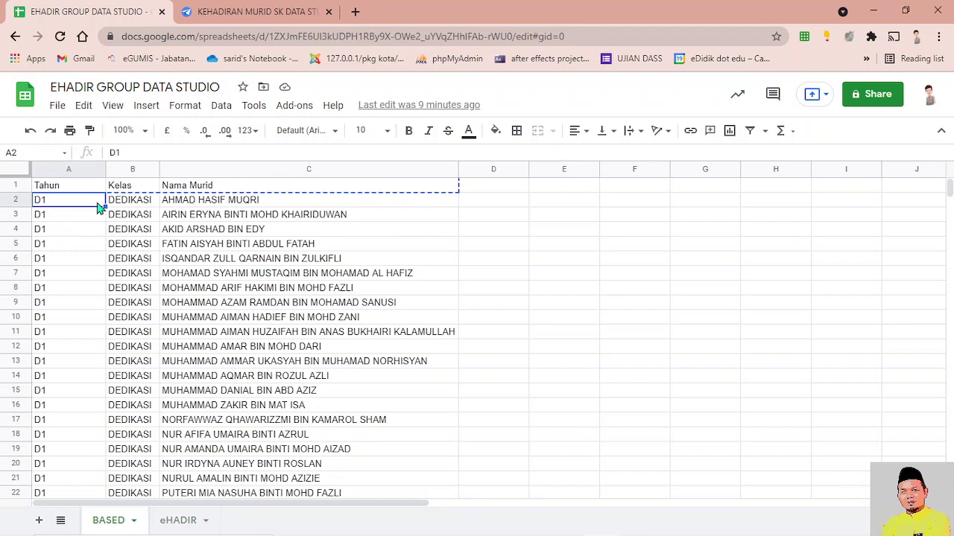
click(123, 202)
click(218, 207)
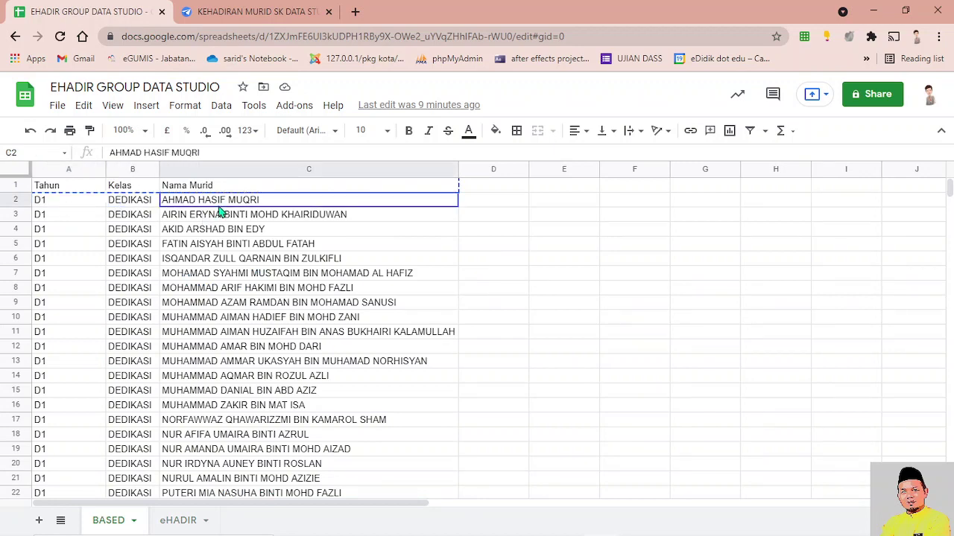
click(65, 202)
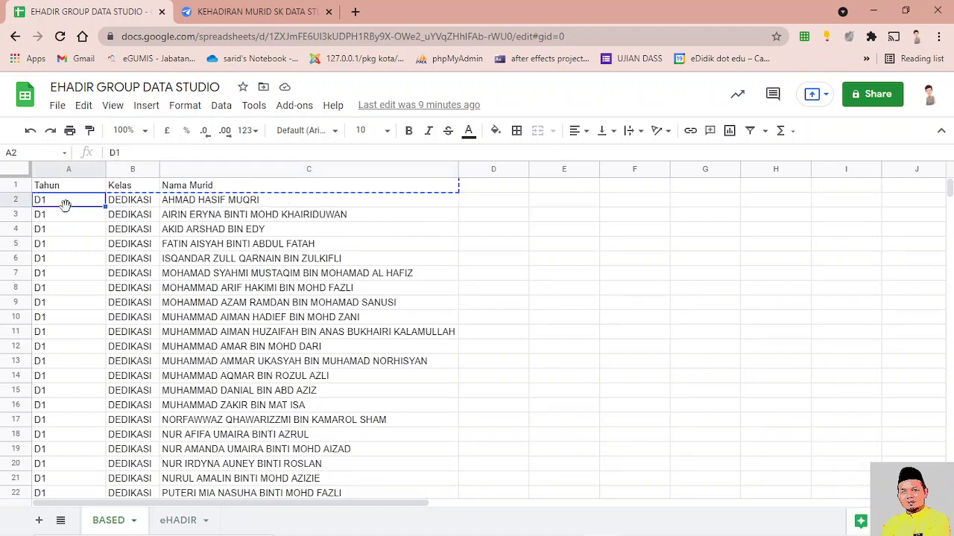
scroll(111, 363, down, 10)
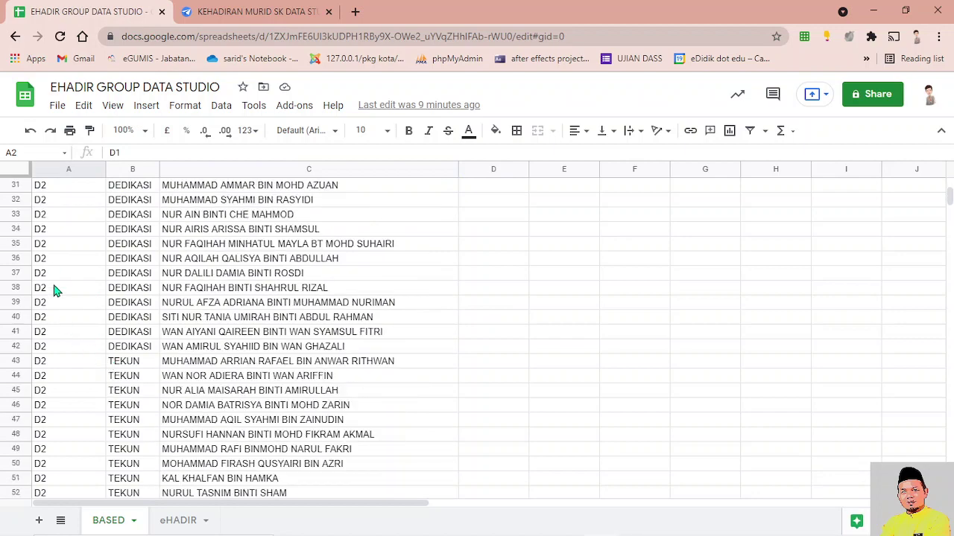
scroll(56, 290, up, 7)
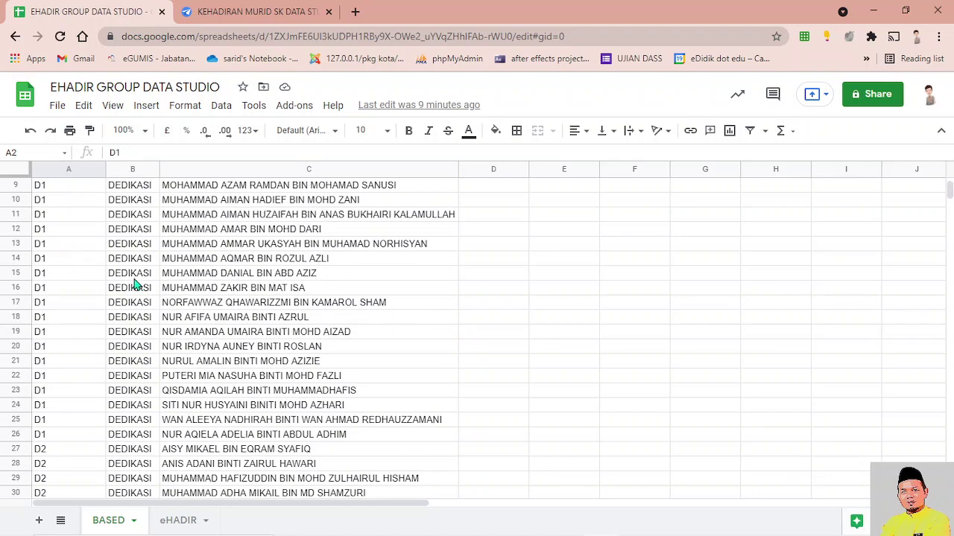
scroll(135, 283, down, 9)
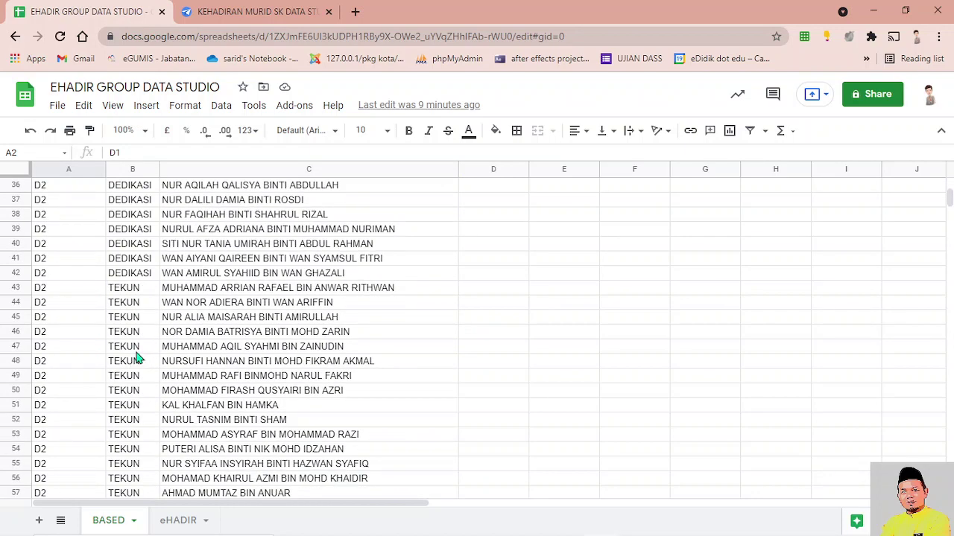
scroll(134, 298, up, 7)
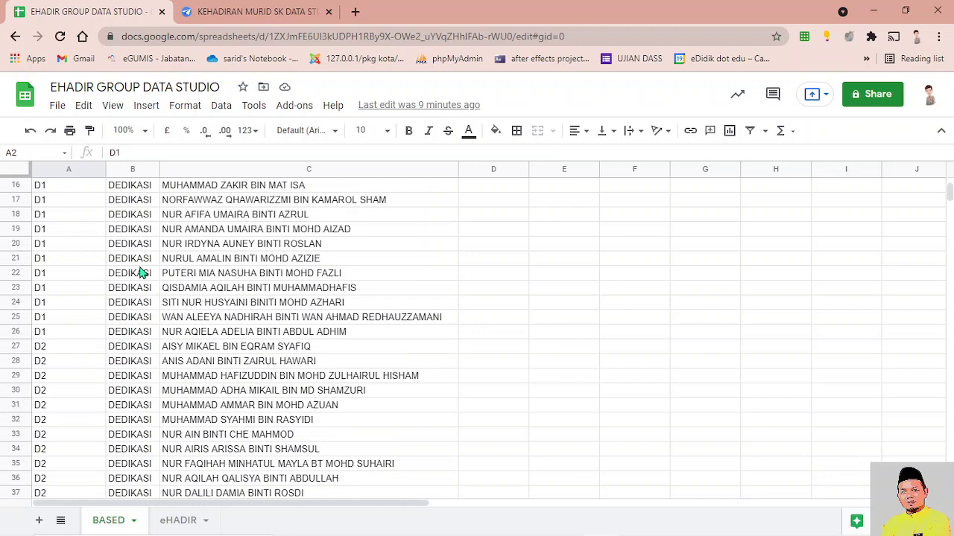
Switch to AppSheet and reload the app editor, discarding the unsaved changes.
click(220, 7)
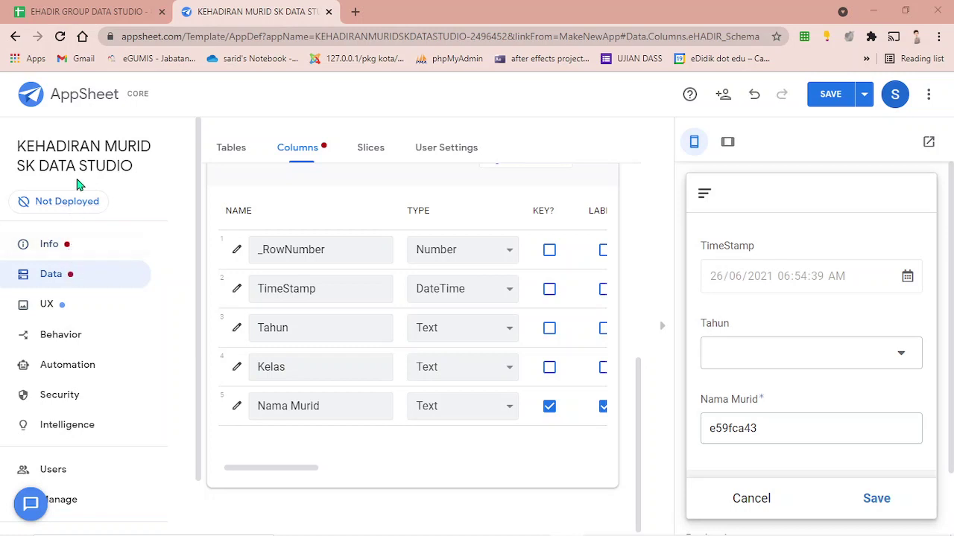
click(61, 37)
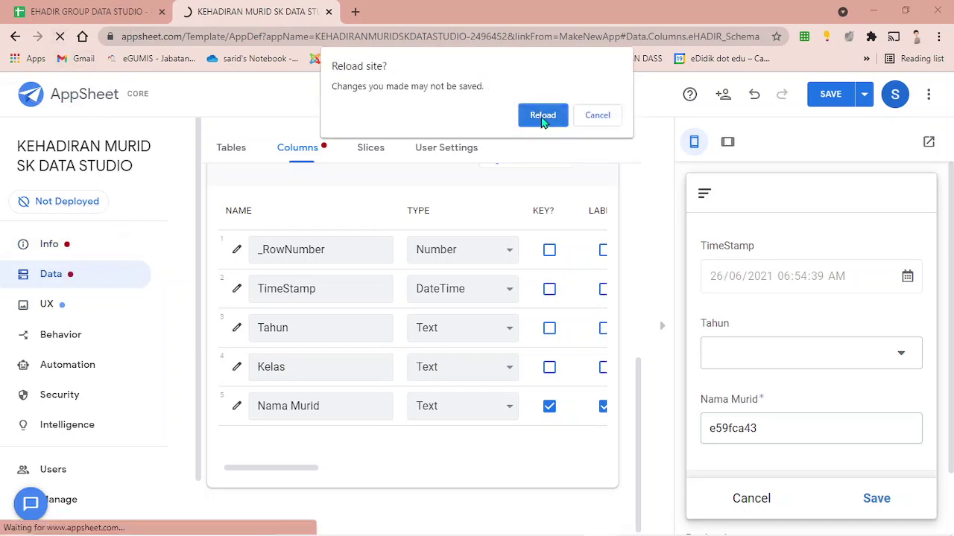
click(544, 119)
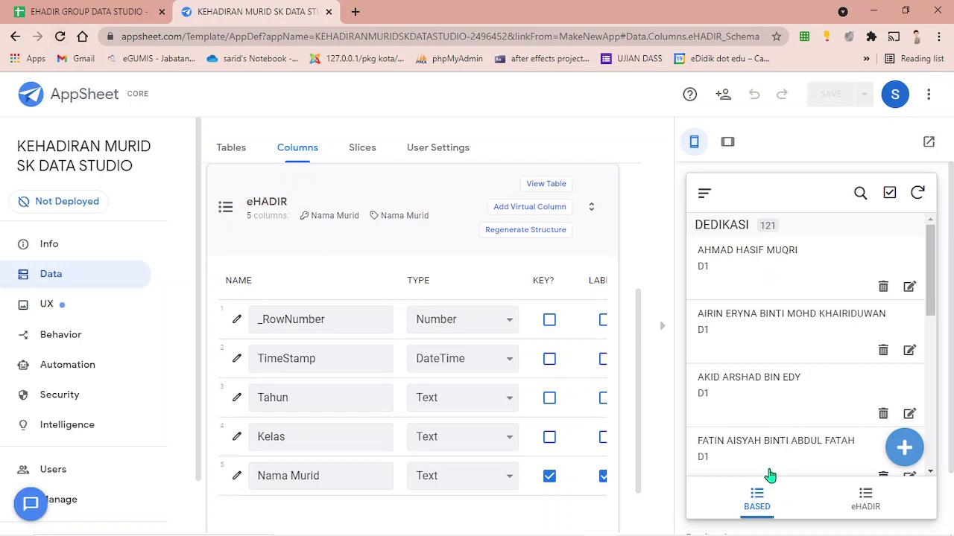
Test a new eHADIR entry in the app preview with Tahun D2 and Kelas DEDIKASI, check its Nama Murid field and discard the entry.
click(865, 499)
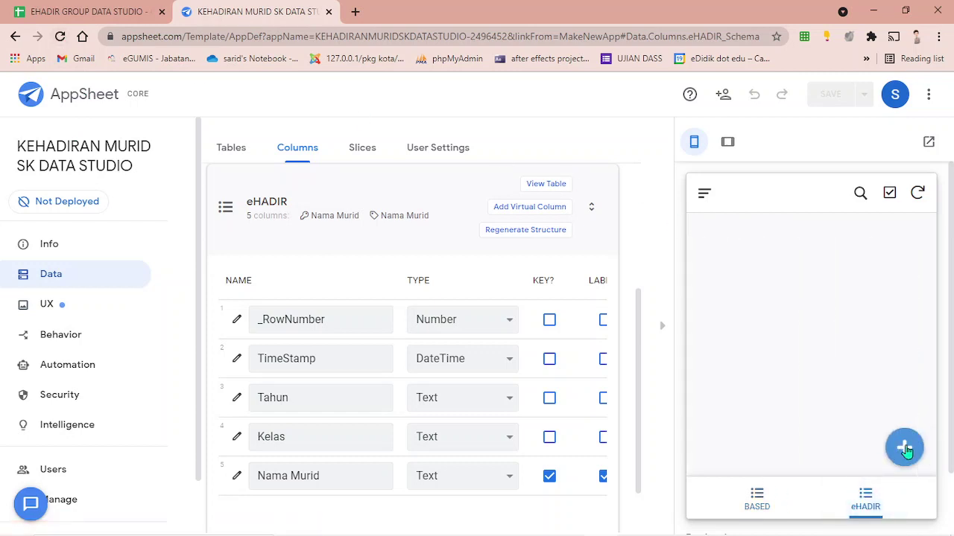
click(903, 448)
click(894, 355)
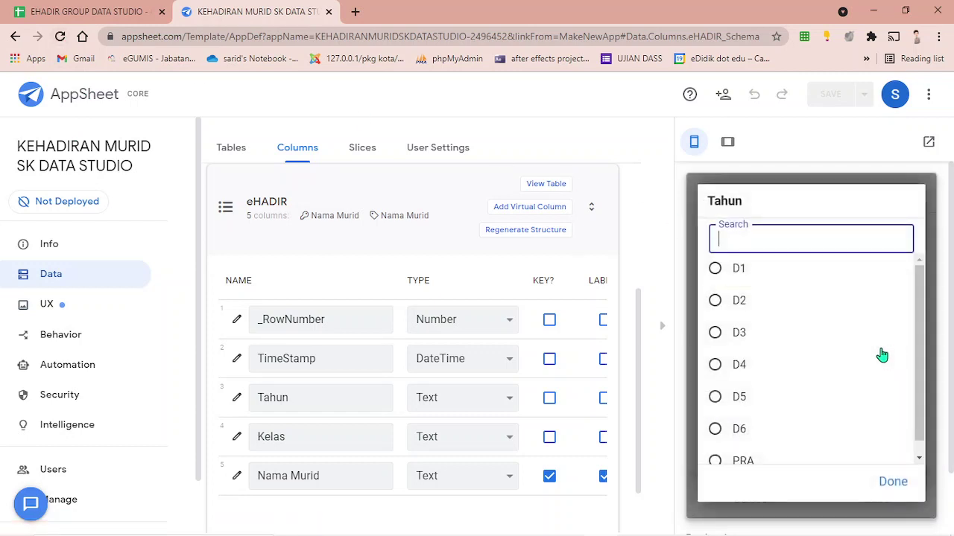
click(773, 303)
scroll(812, 317, down, 2)
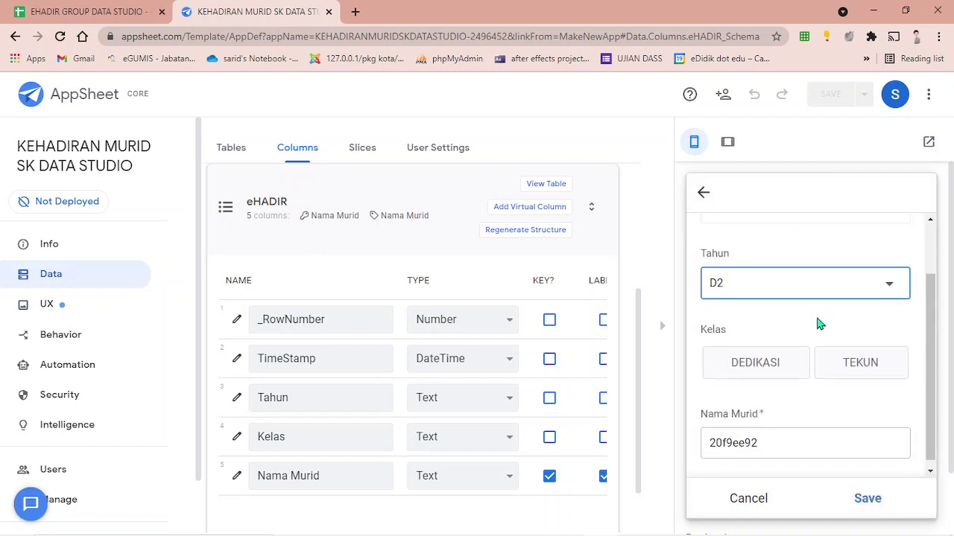
click(773, 368)
scroll(835, 373, down, 1)
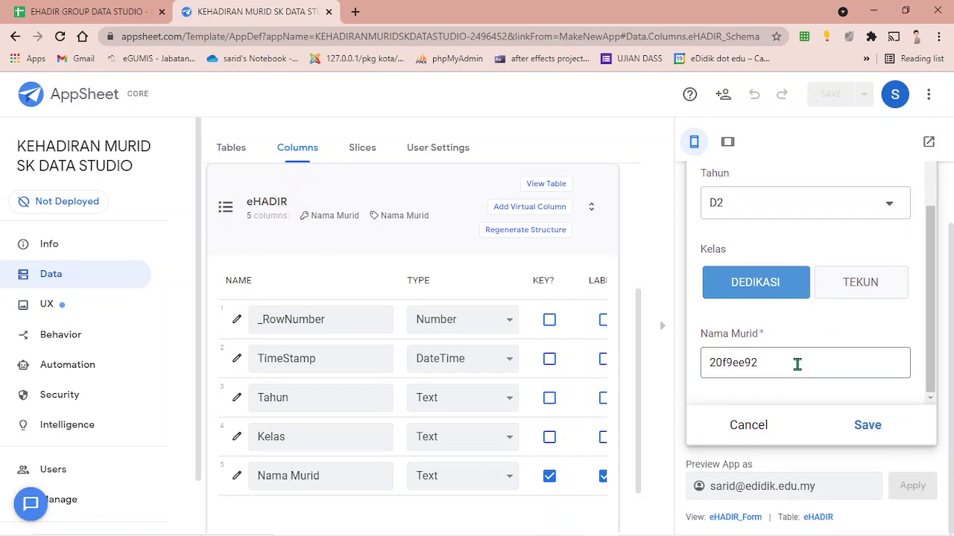
click(742, 425)
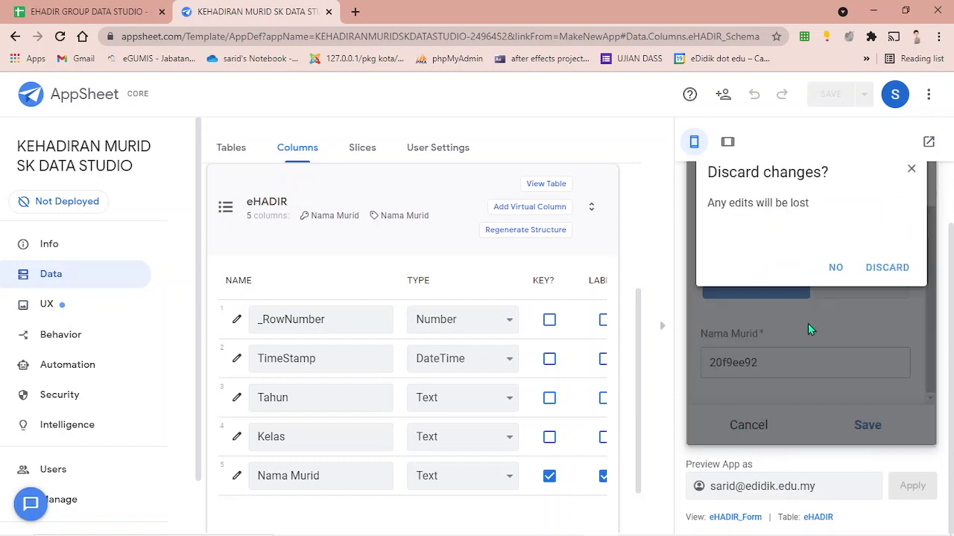
click(885, 268)
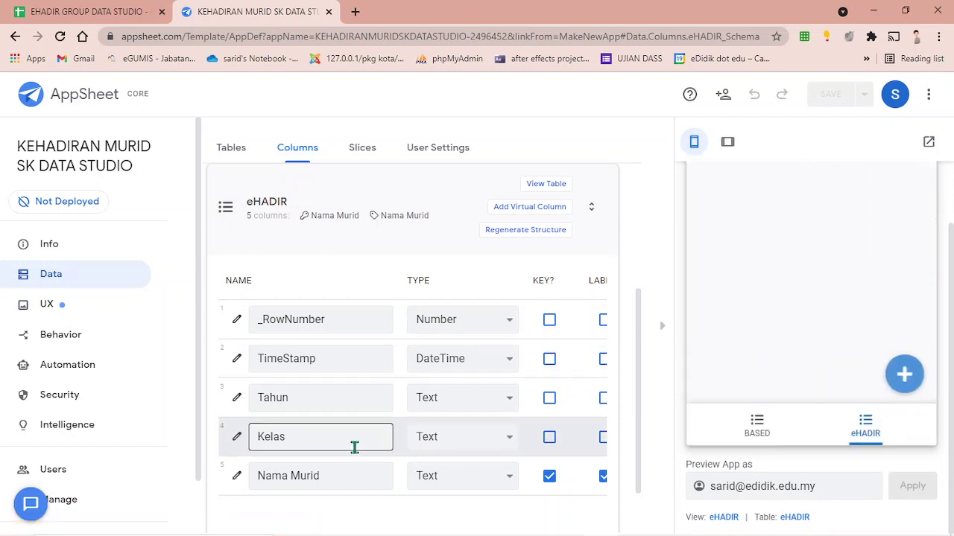
Set the Valid If formula of the eHADIR table's Nama Murid column to based[nama murid] and save the app.
scroll(357, 447, down, 1)
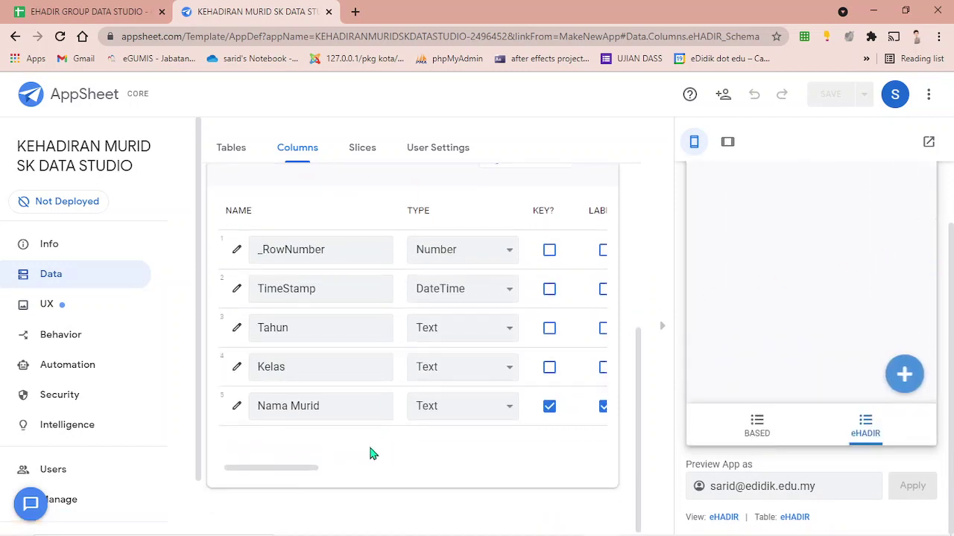
click(236, 408)
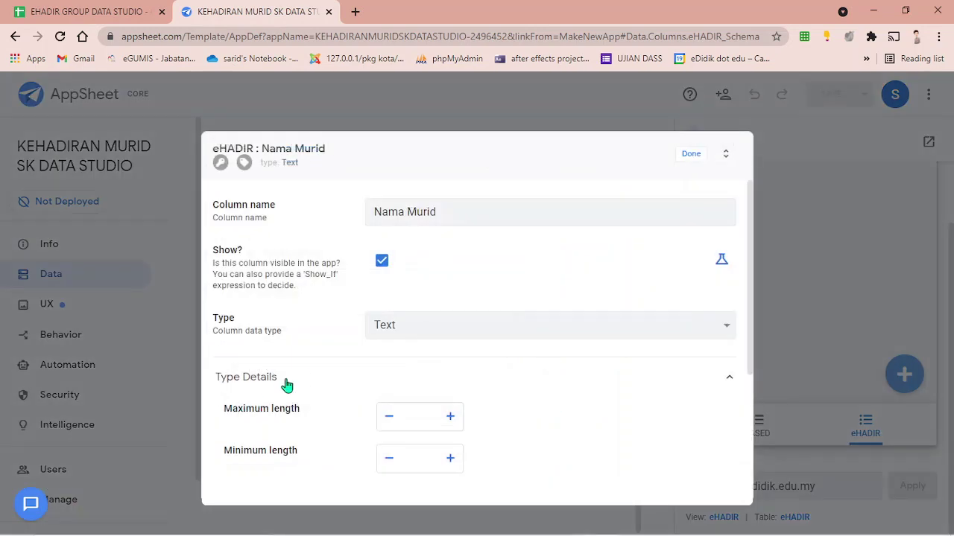
scroll(566, 328, down, 3)
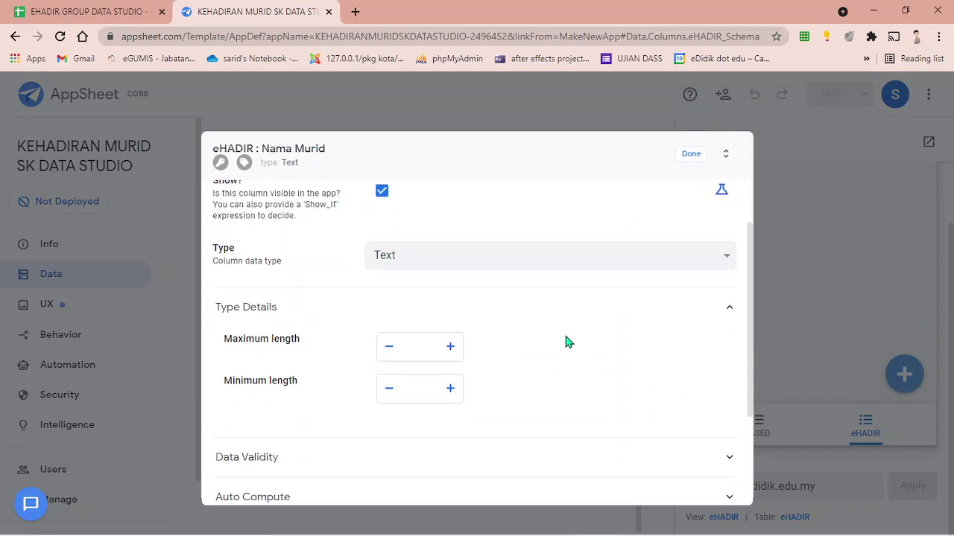
click(384, 324)
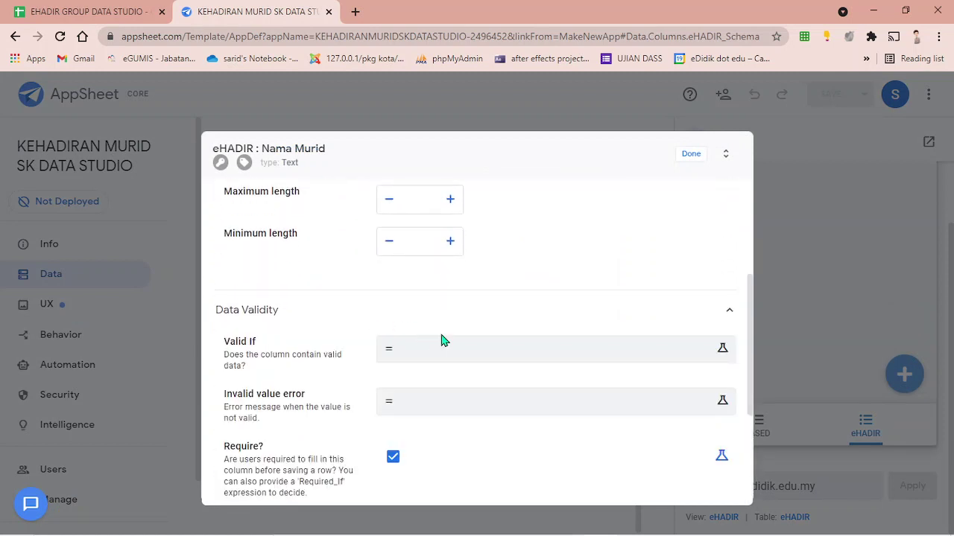
click(461, 353)
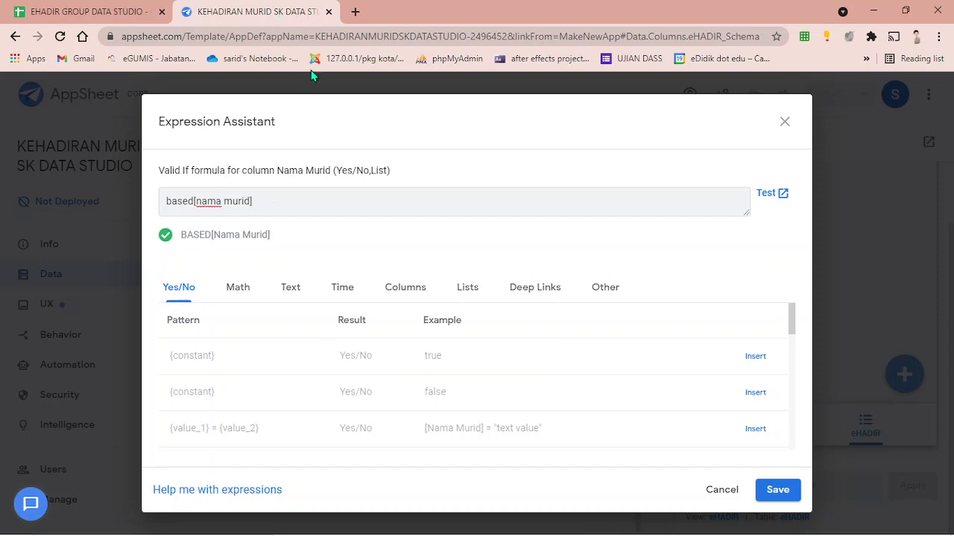
click(776, 489)
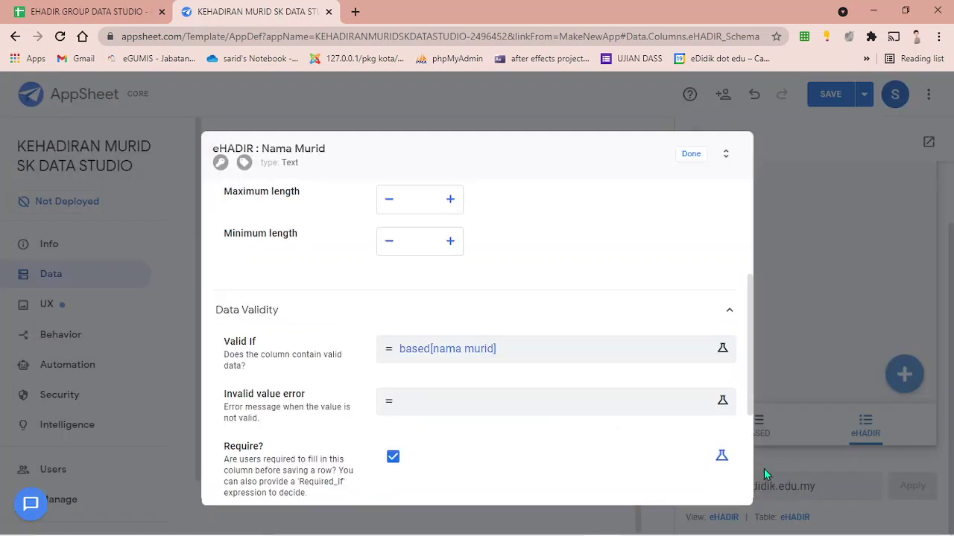
click(692, 155)
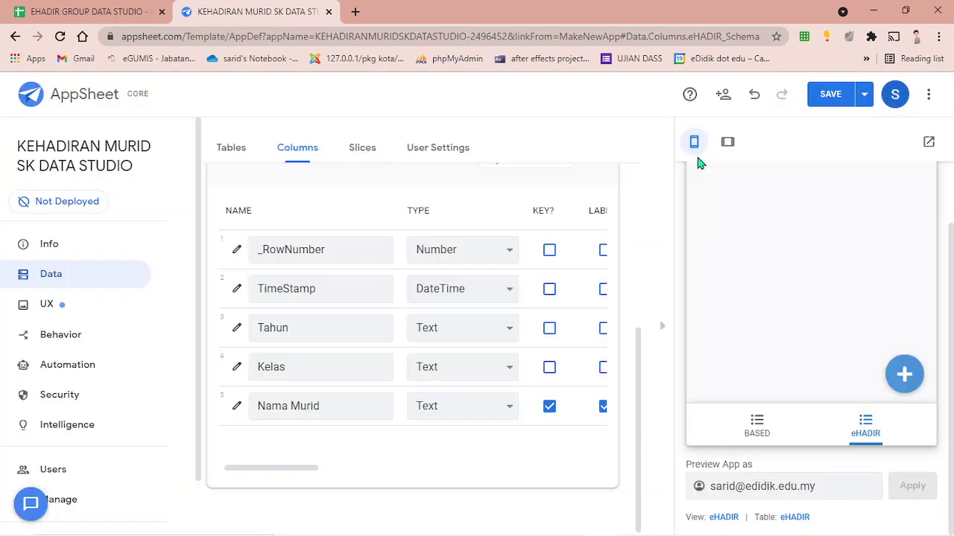
click(828, 97)
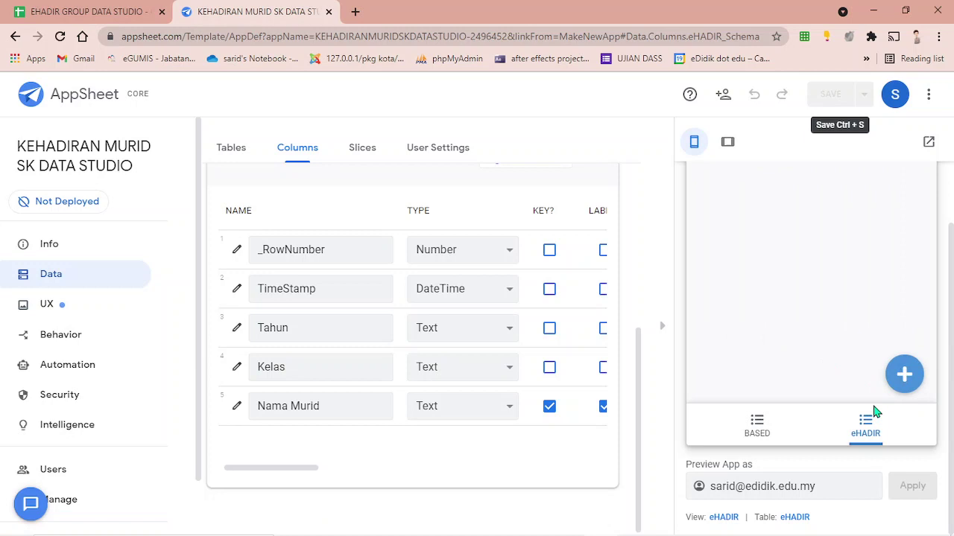
Test a new eHADIR entry in the app preview with Tahun D5, Kelas DEDIKASI and different students chosen for Nama Murid.
click(903, 374)
click(858, 296)
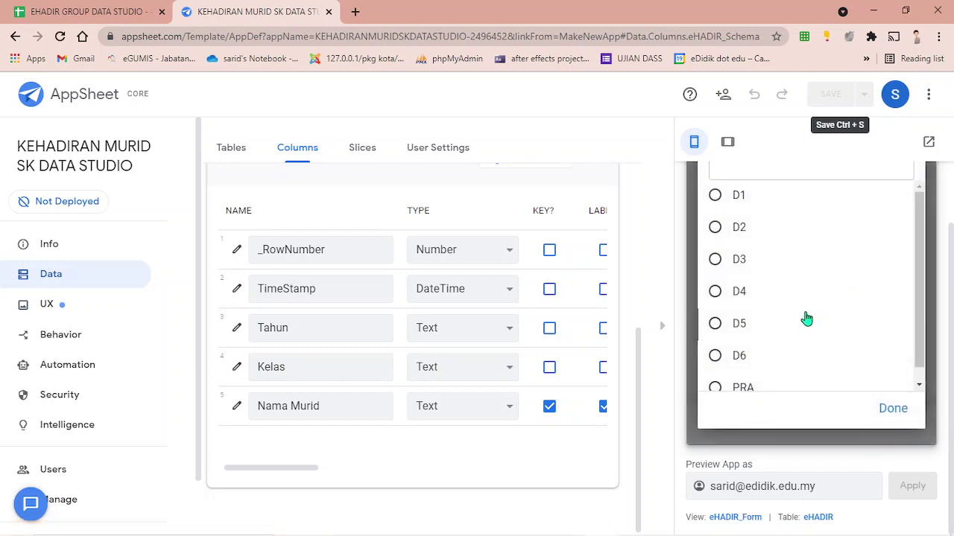
click(807, 321)
click(827, 356)
scroll(830, 350, down, 1)
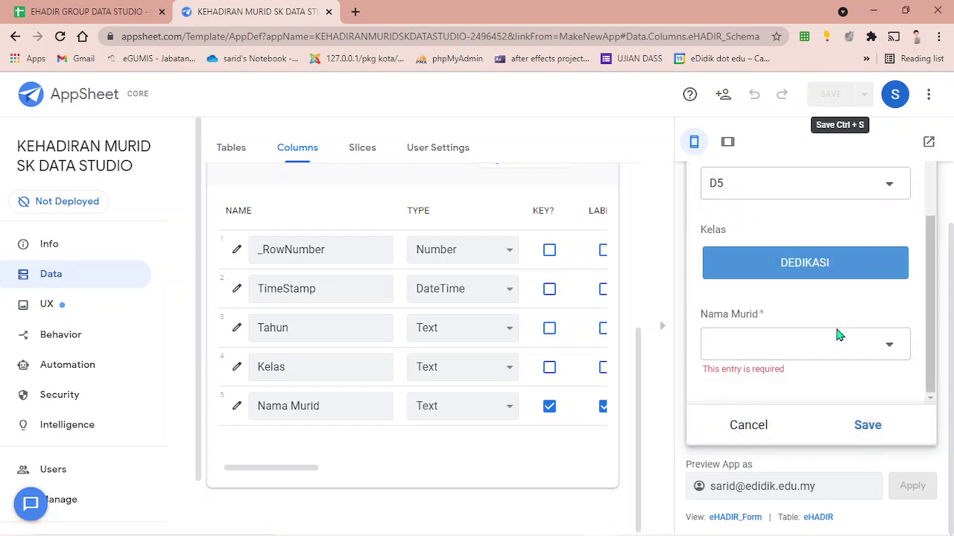
click(836, 339)
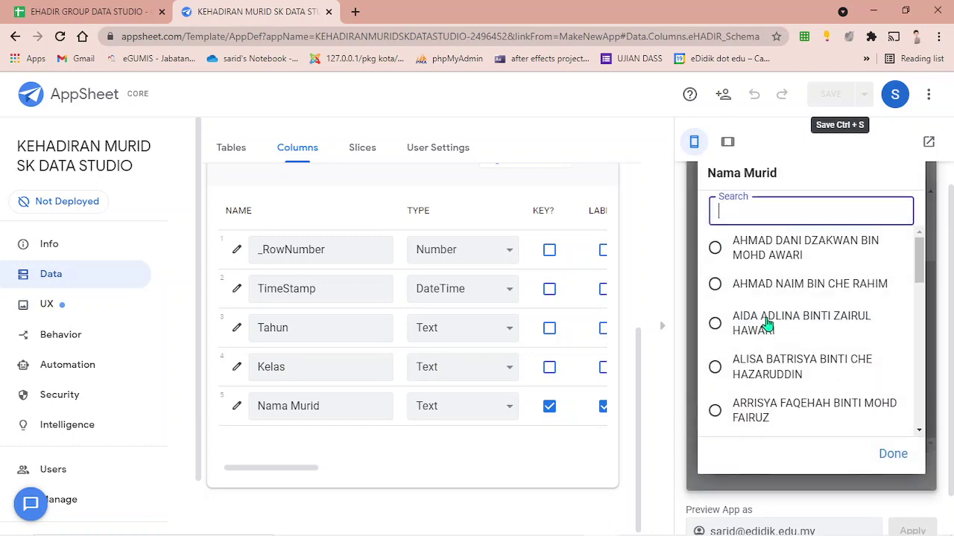
click(734, 283)
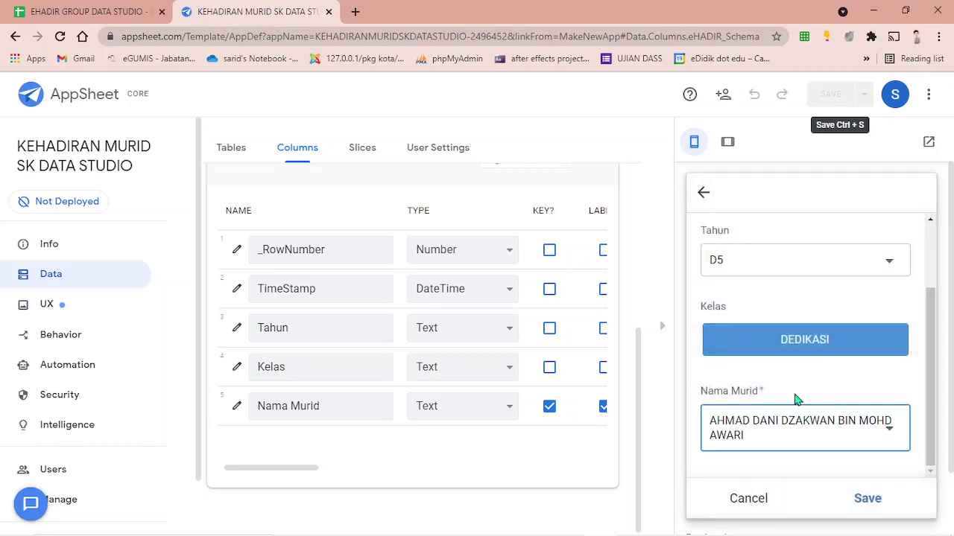
click(819, 425)
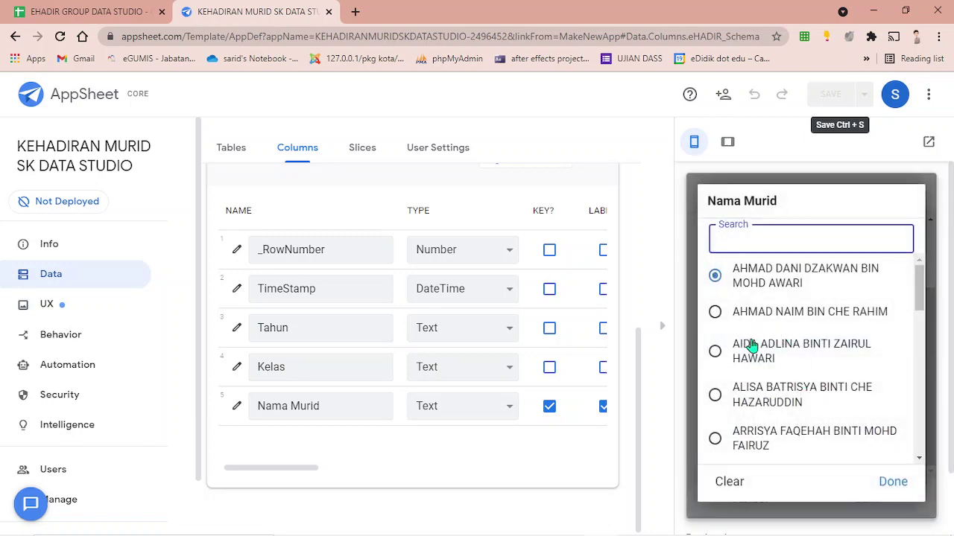
click(755, 319)
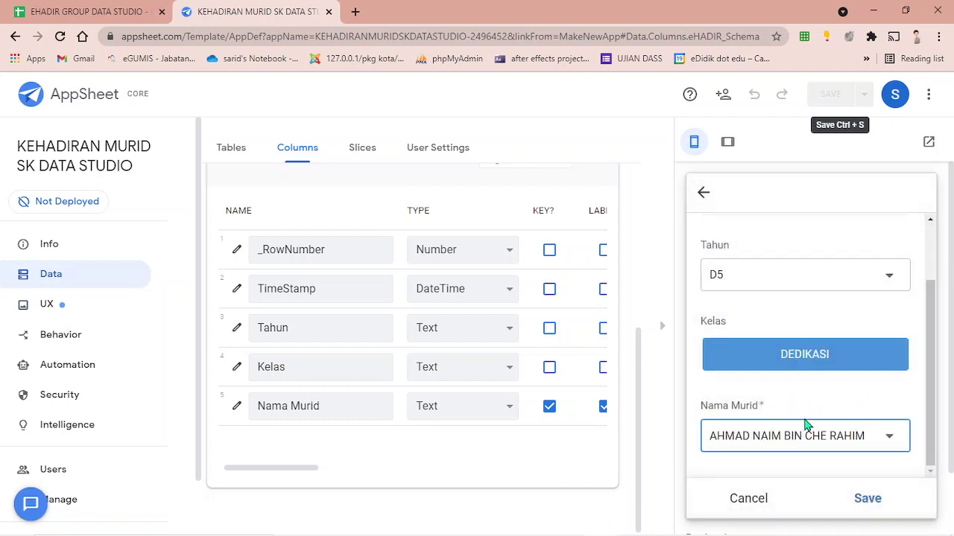
View the eHADIR table's Nama Murid column settings, close them and discard the test entry in the app preview.
click(237, 410)
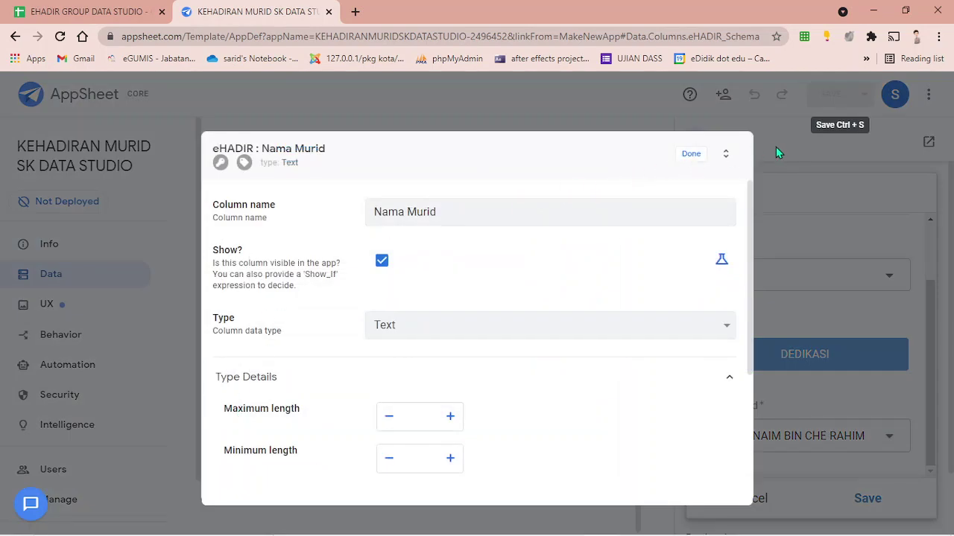
click(719, 152)
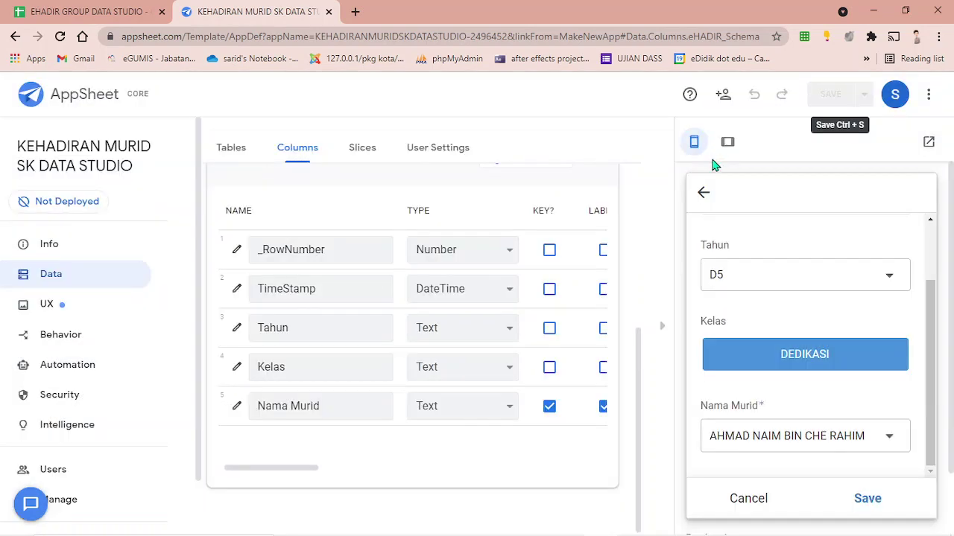
click(749, 497)
click(886, 341)
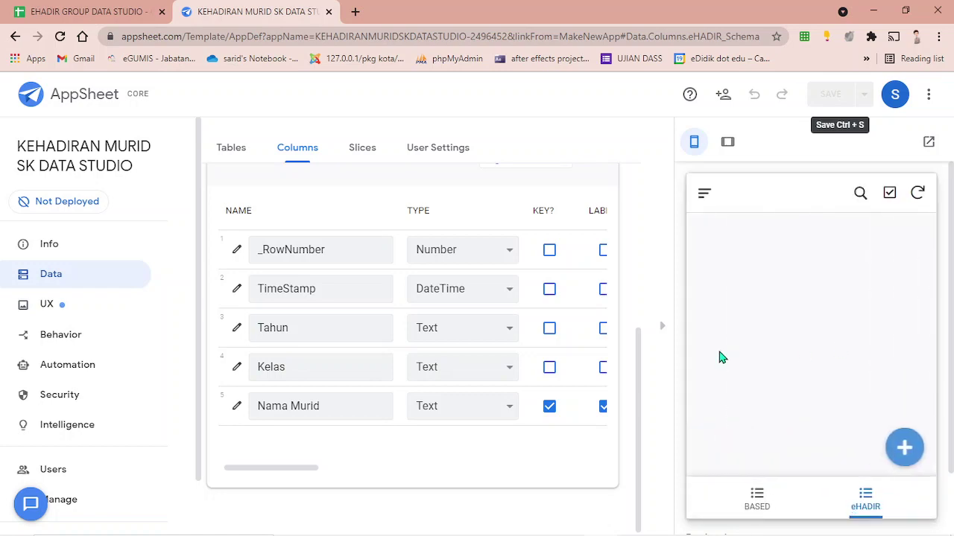
Set the Nama Murid column of the eHADIR table to the EnumList type and save the app.
click(237, 408)
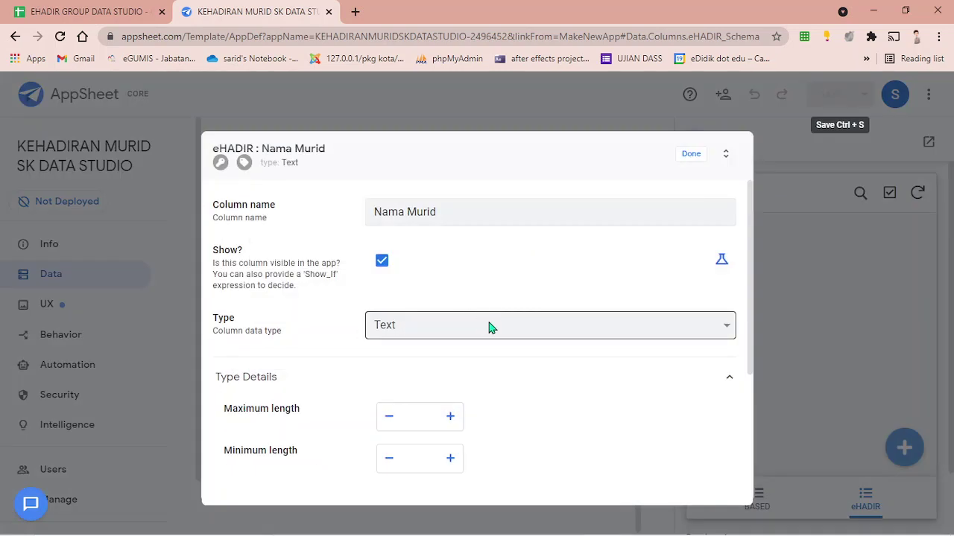
scroll(488, 328, down, 3)
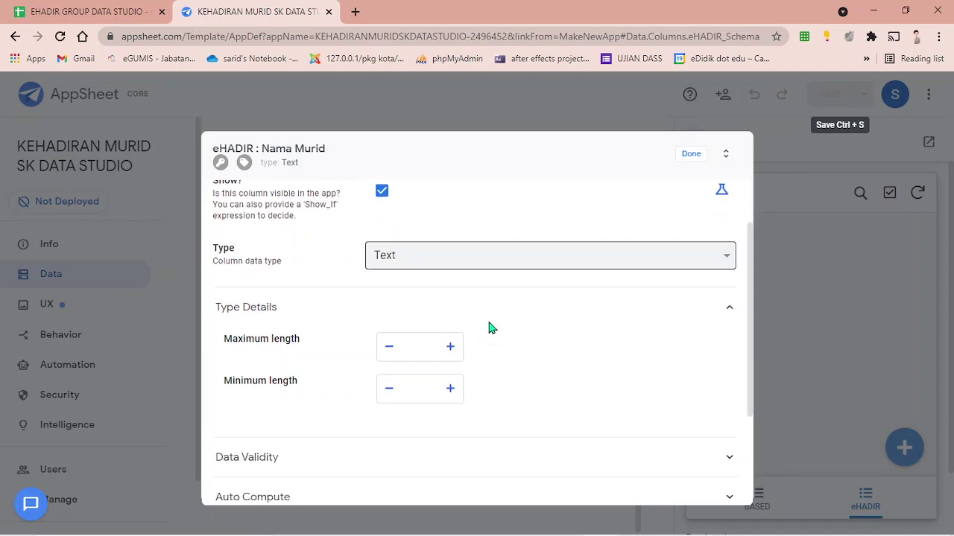
scroll(488, 328, up, 2)
scroll(490, 329, down, 1)
scroll(334, 424, up, 2)
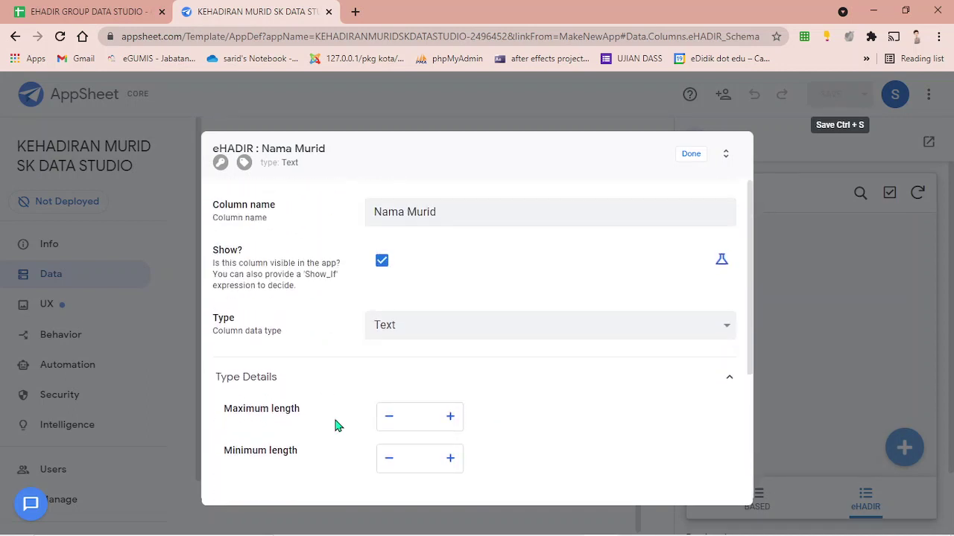
scroll(304, 434, down, 2)
scroll(479, 379, up, 2)
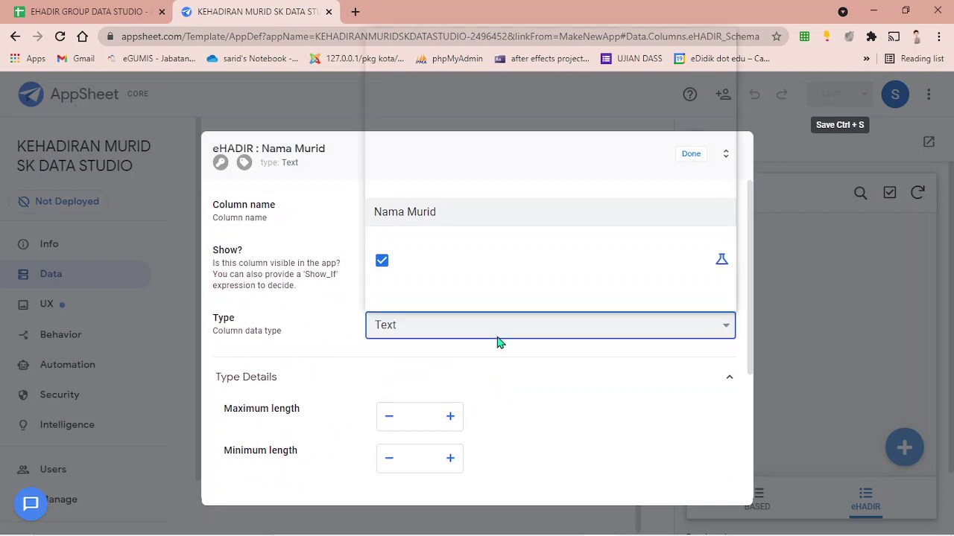
click(498, 339)
scroll(472, 291, down, 1)
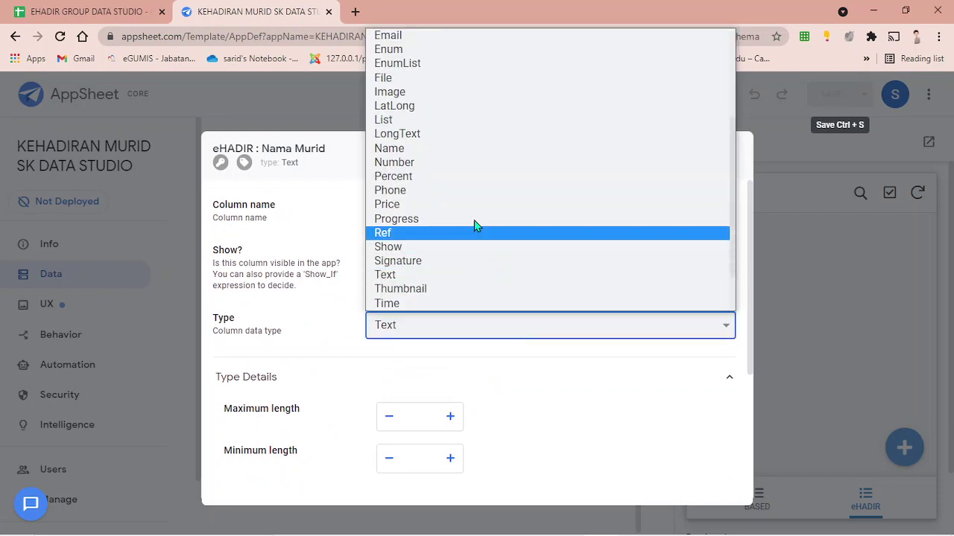
click(471, 64)
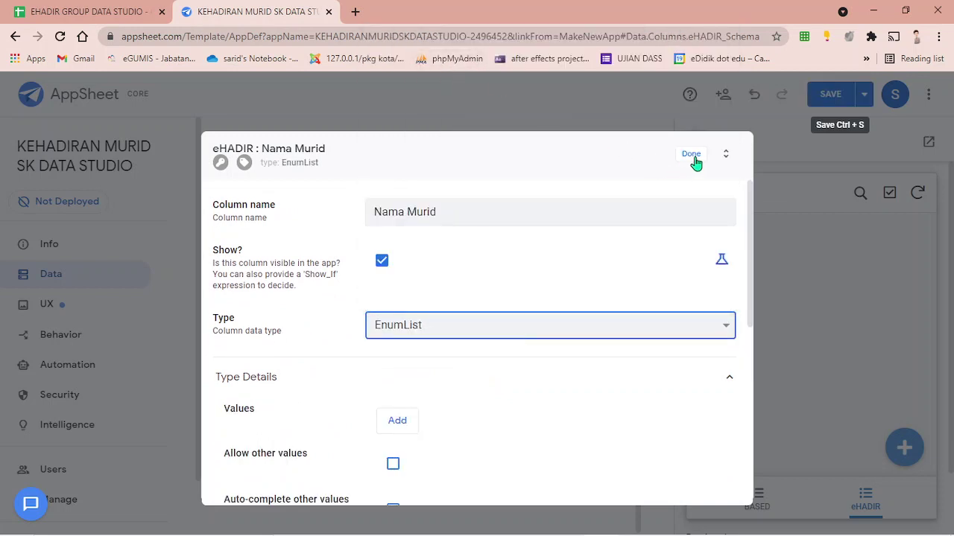
click(693, 156)
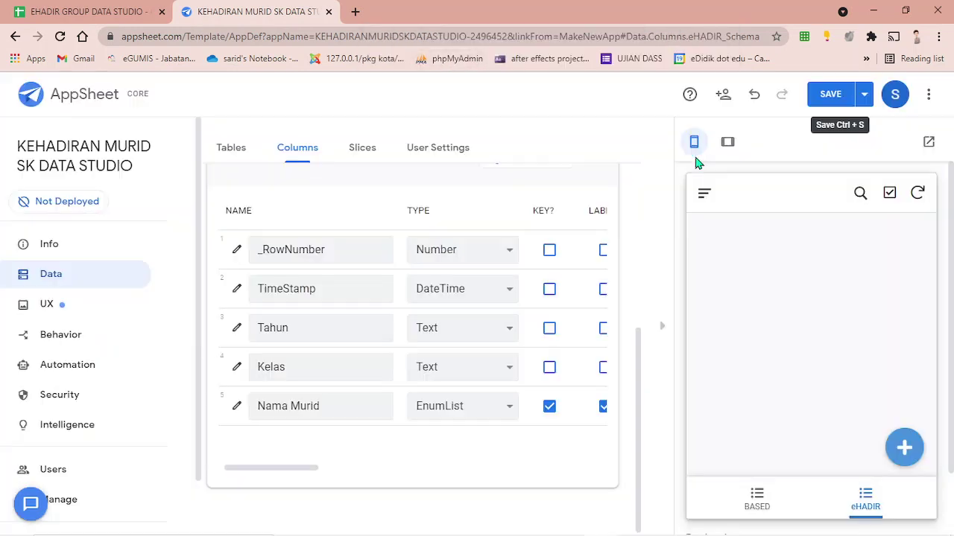
click(817, 102)
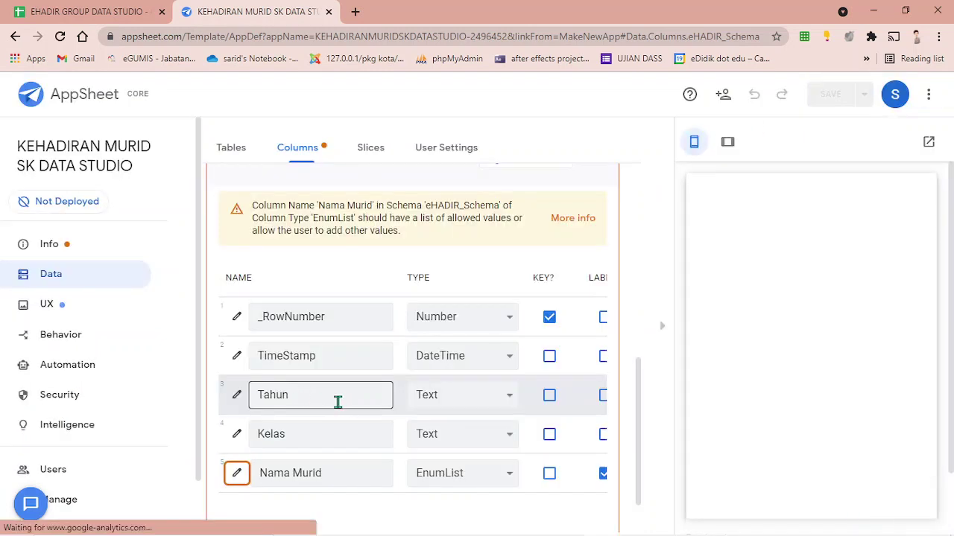
click(294, 476)
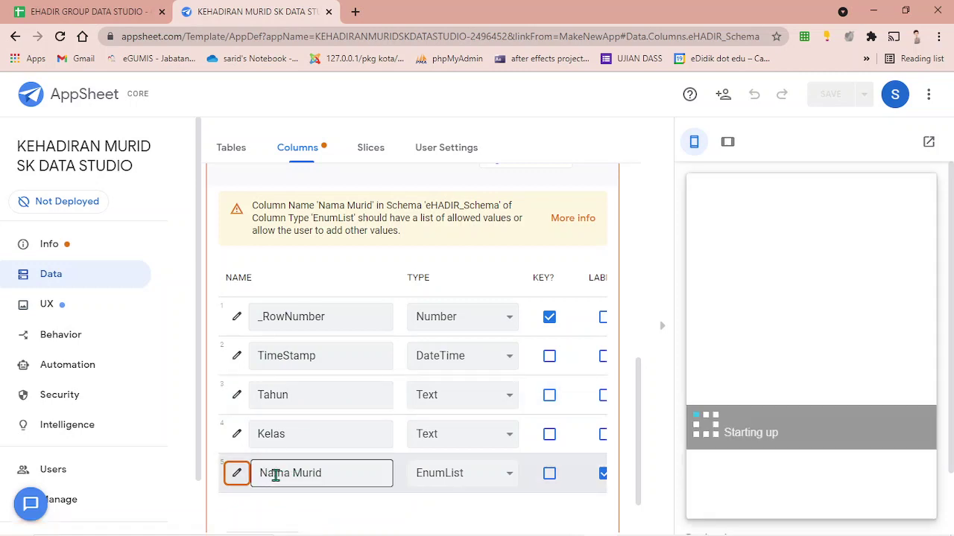
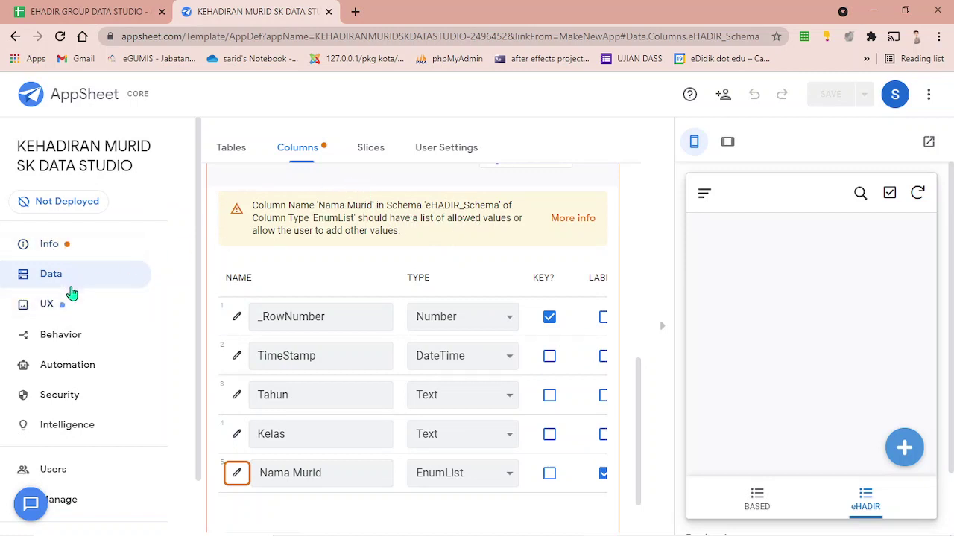
Set the view type of the eHADIR primary view to form.
click(67, 308)
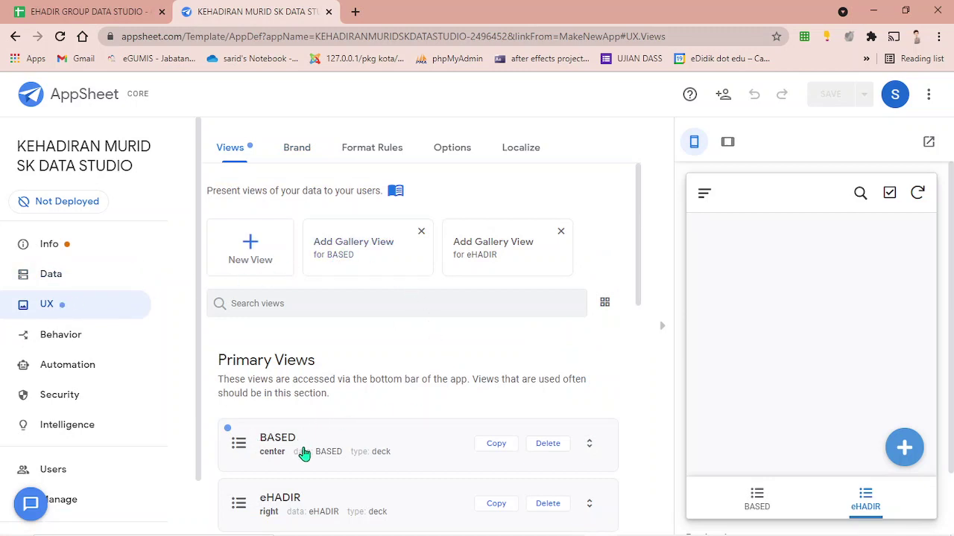
scroll(321, 440, down, 1)
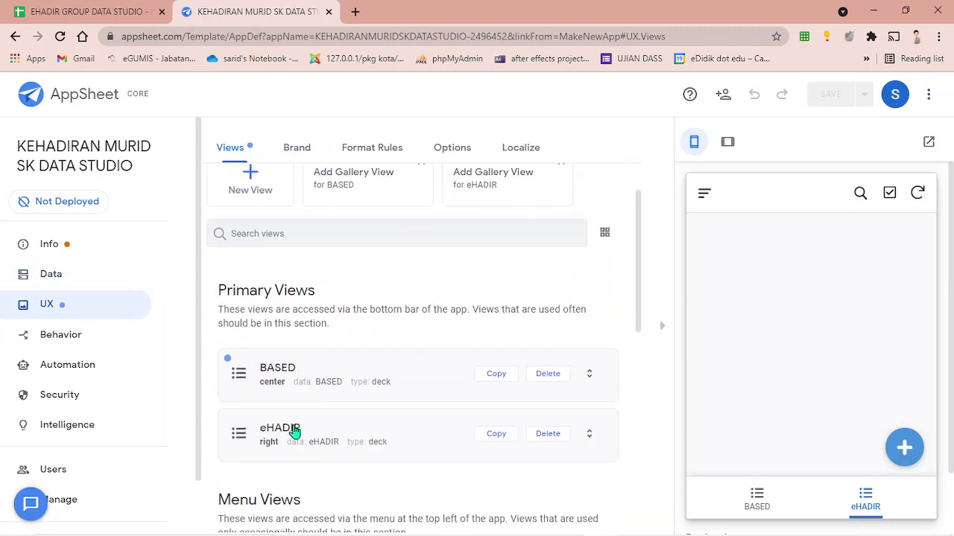
click(294, 431)
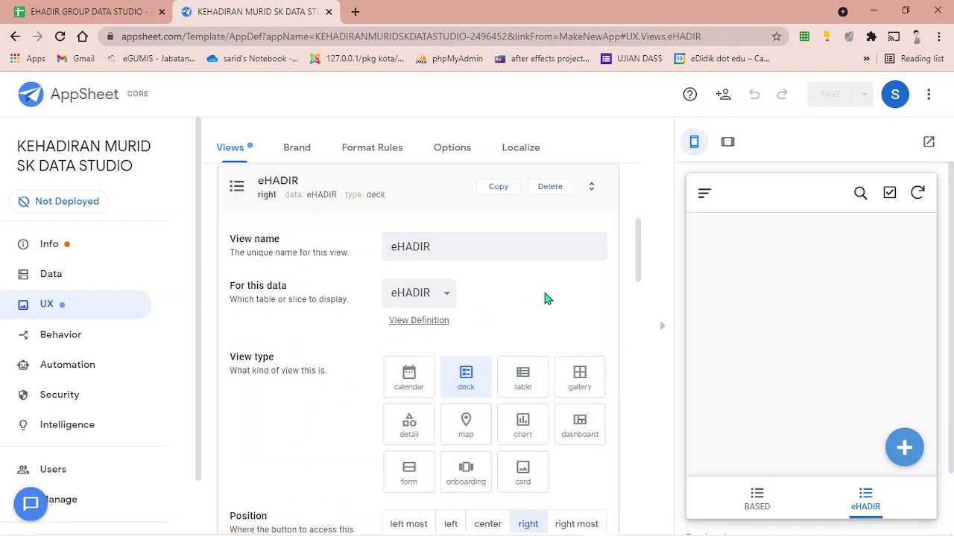
scroll(543, 298, down, 1)
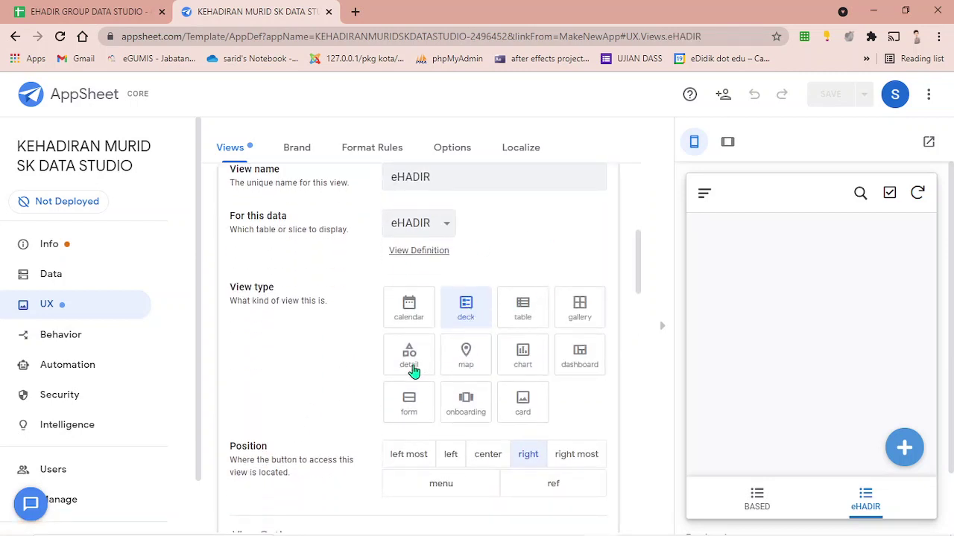
click(403, 406)
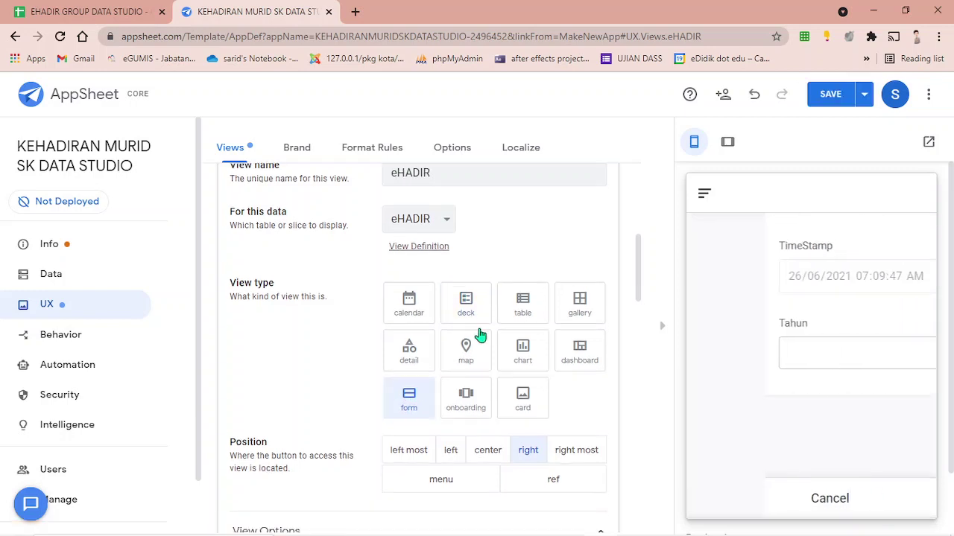
Enable Auto save and Auto re-open in the eHADIR form's view options.
scroll(479, 334, down, 1)
scroll(479, 334, down, 2)
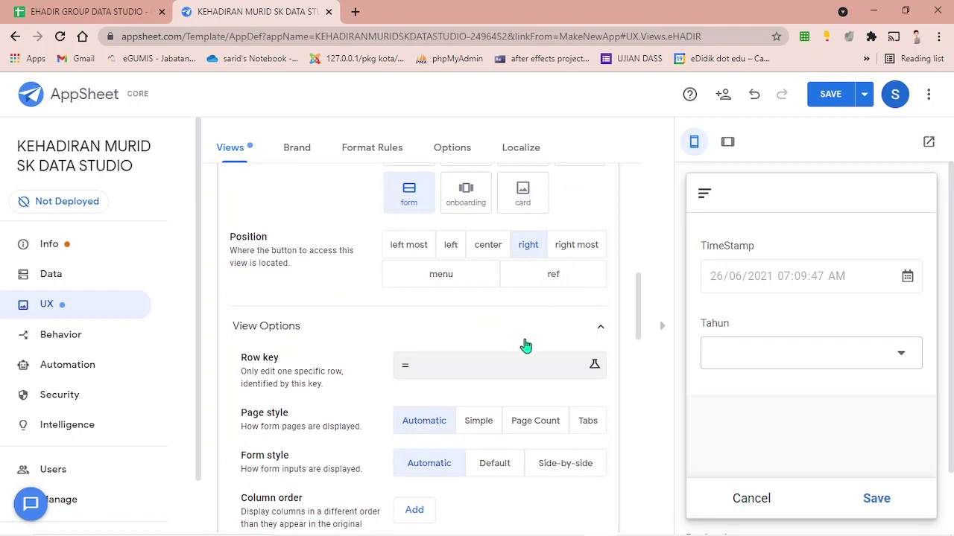
scroll(522, 283, down, 2)
scroll(458, 368, down, 3)
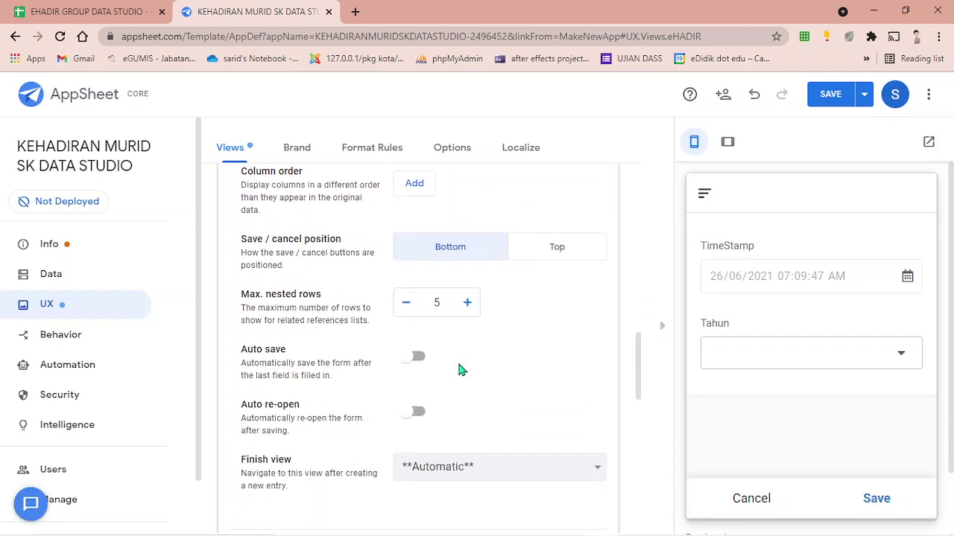
click(412, 335)
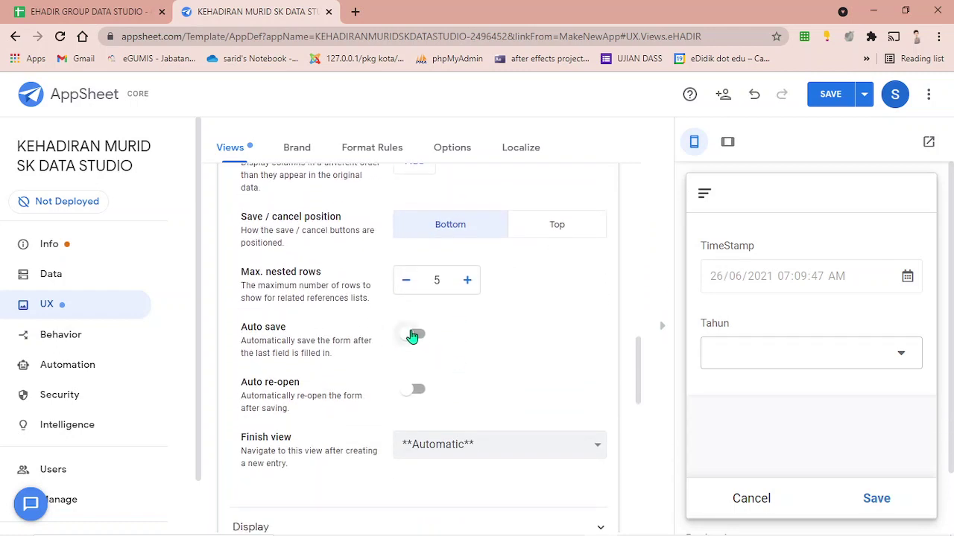
click(414, 392)
Search the display icons for "student", give the eHADIR view the regular-weight classroom group icon, and cancel the preview form.
scroll(462, 372, down, 2)
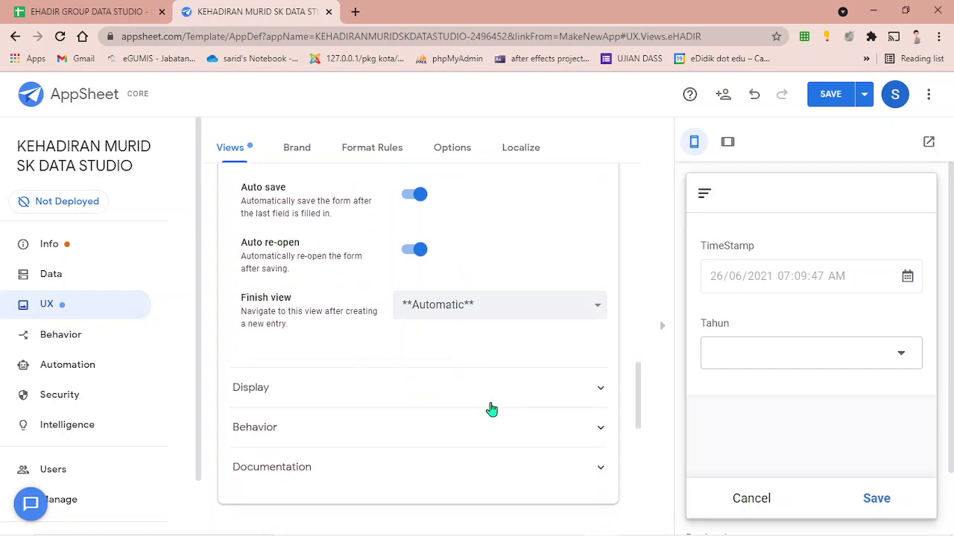
click(755, 504)
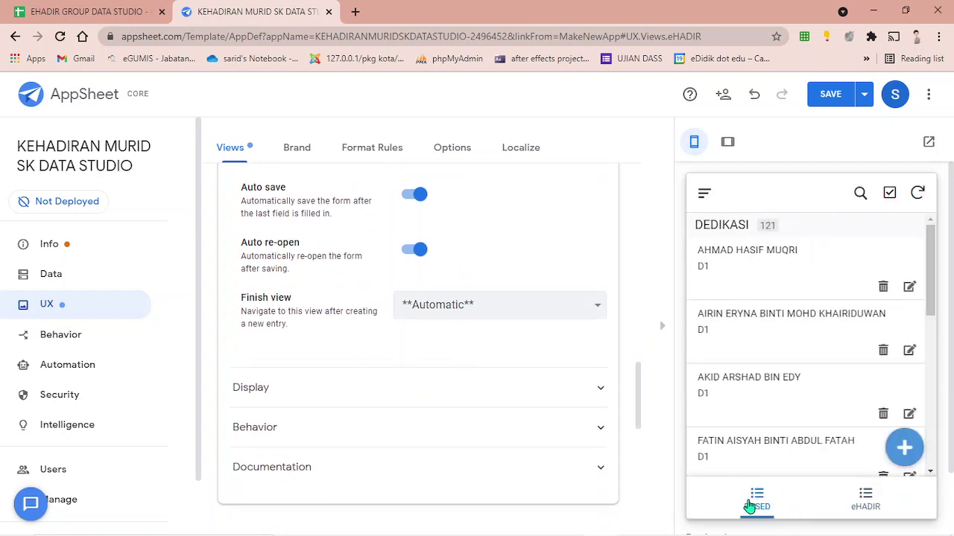
click(316, 389)
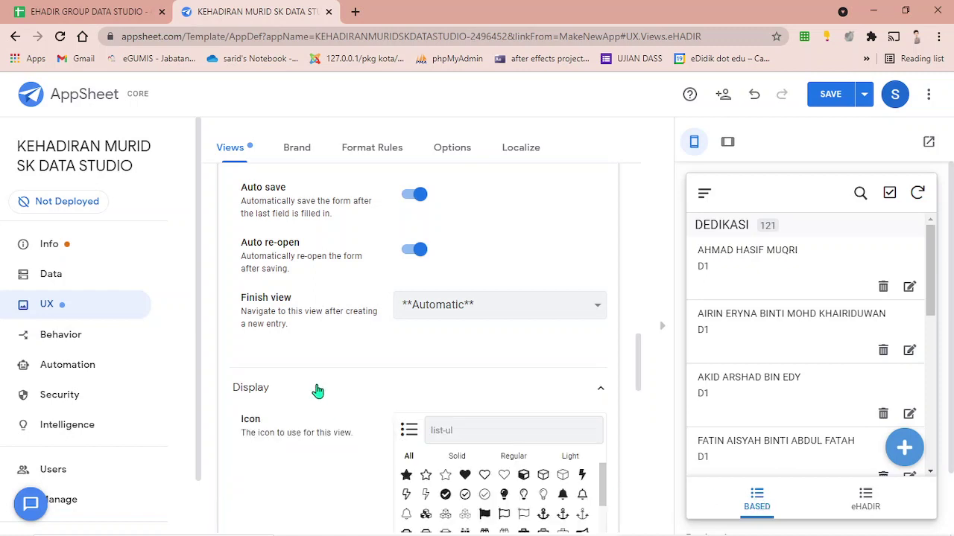
click(471, 418)
text(student)
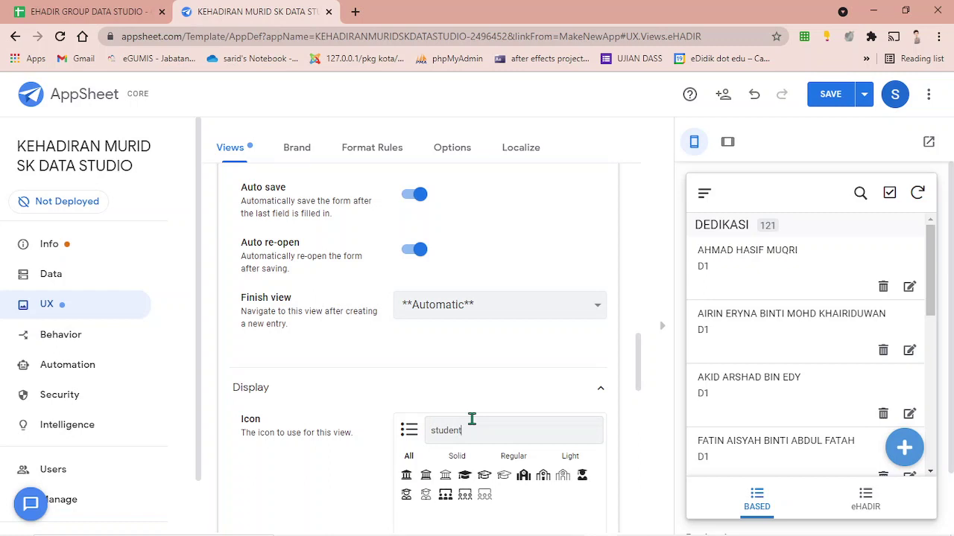
click(465, 496)
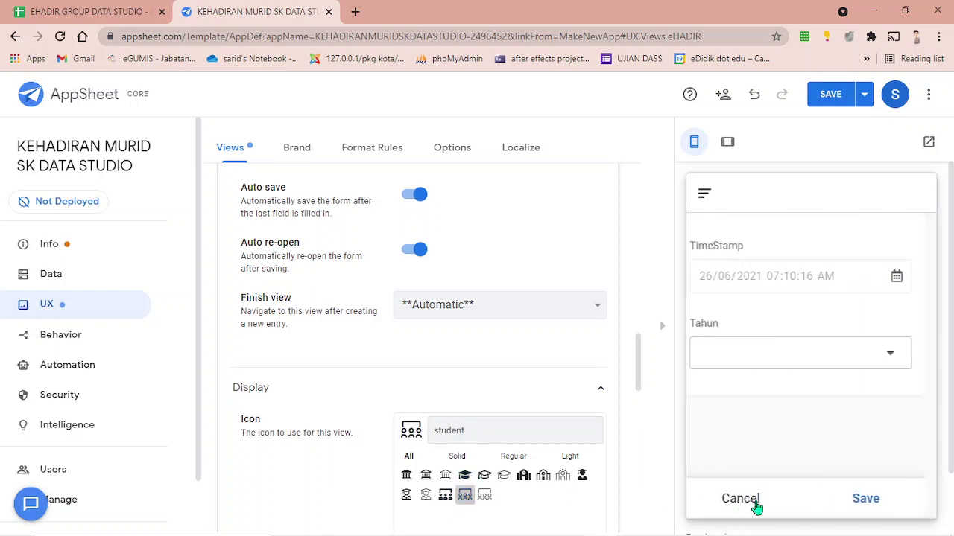
click(746, 509)
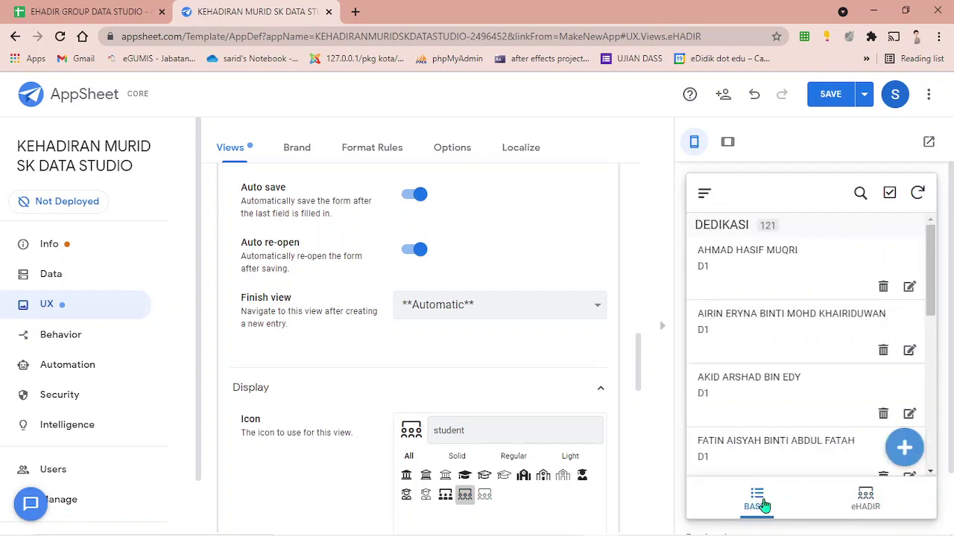
Rename the BASED primary view to ENROLMEN MURID and save the app.
scroll(356, 383, up, 1)
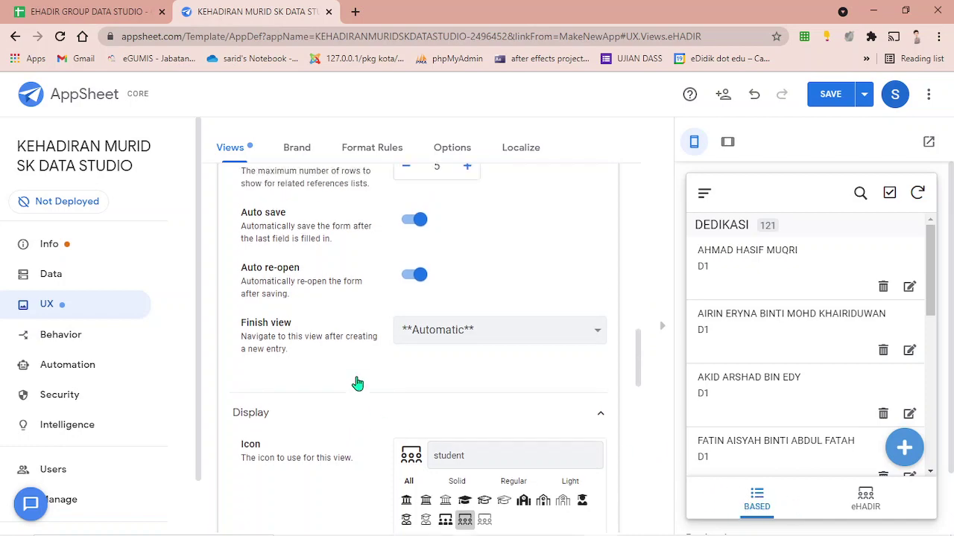
scroll(357, 383, up, 8)
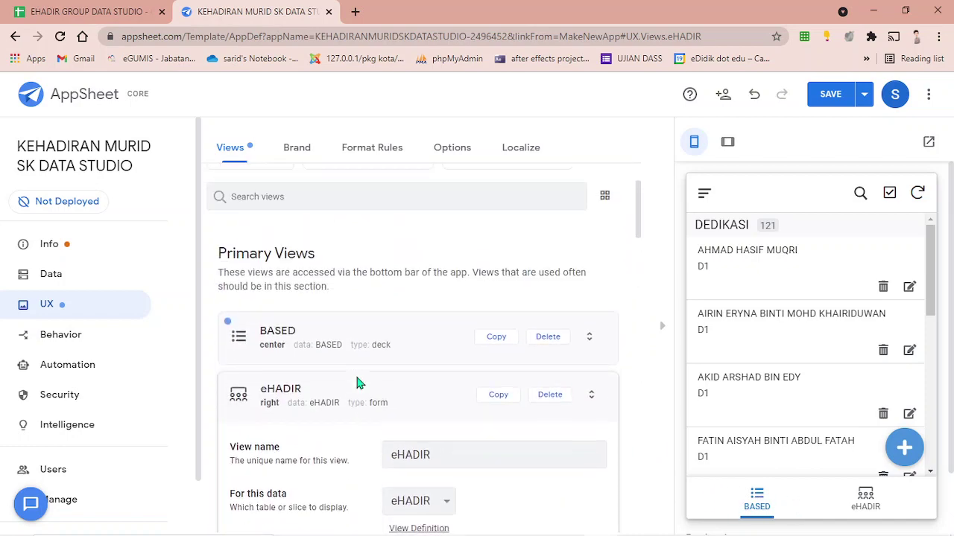
scroll(395, 416, up, 3)
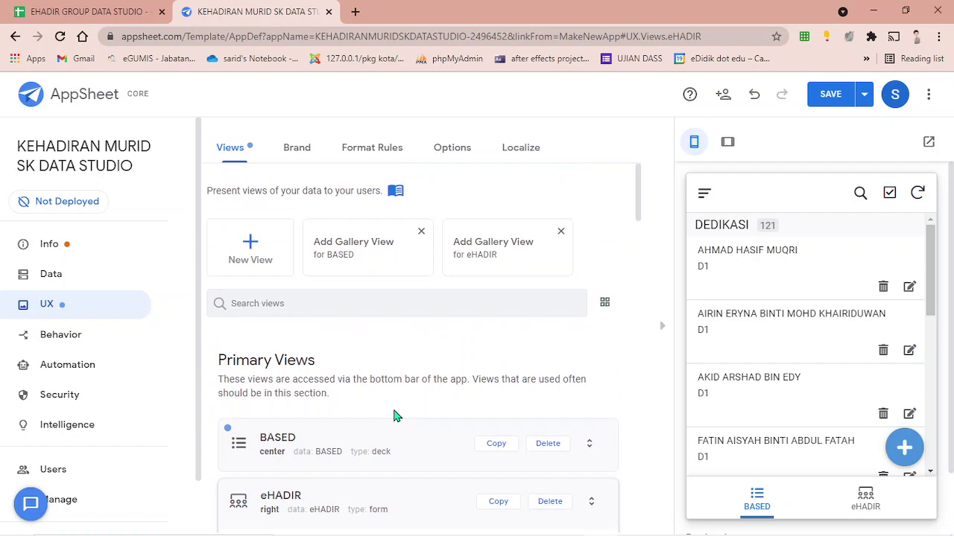
scroll(362, 418, down, 6)
scroll(321, 409, up, 5)
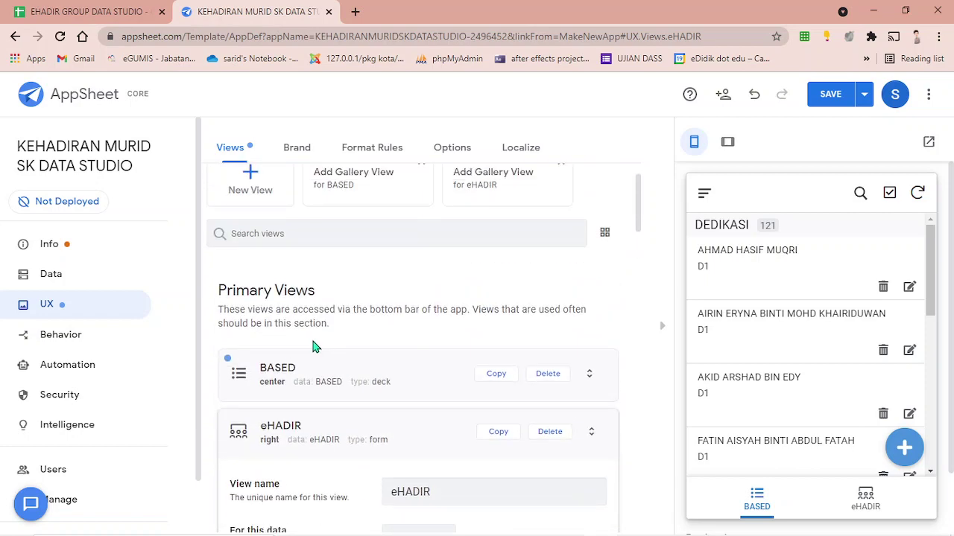
click(317, 385)
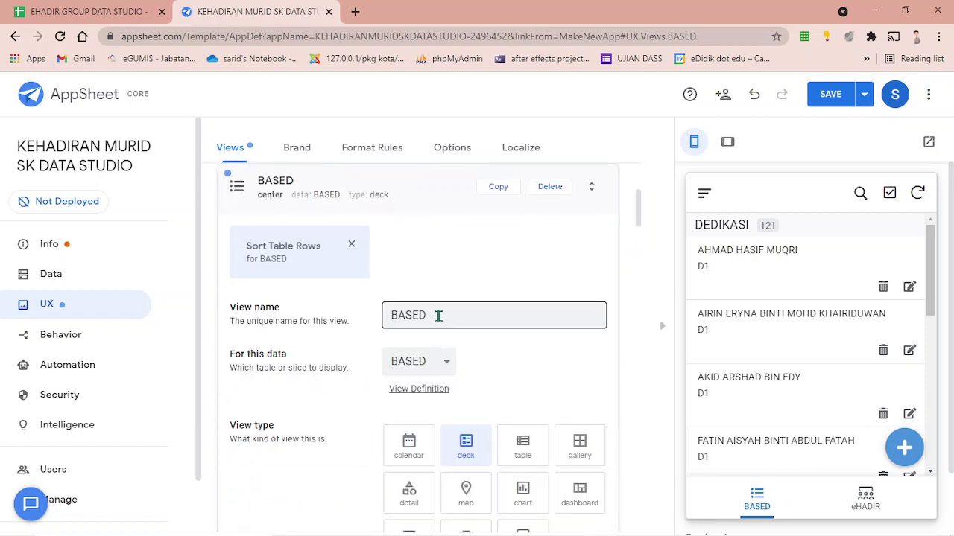
drag(438, 316, 351, 321)
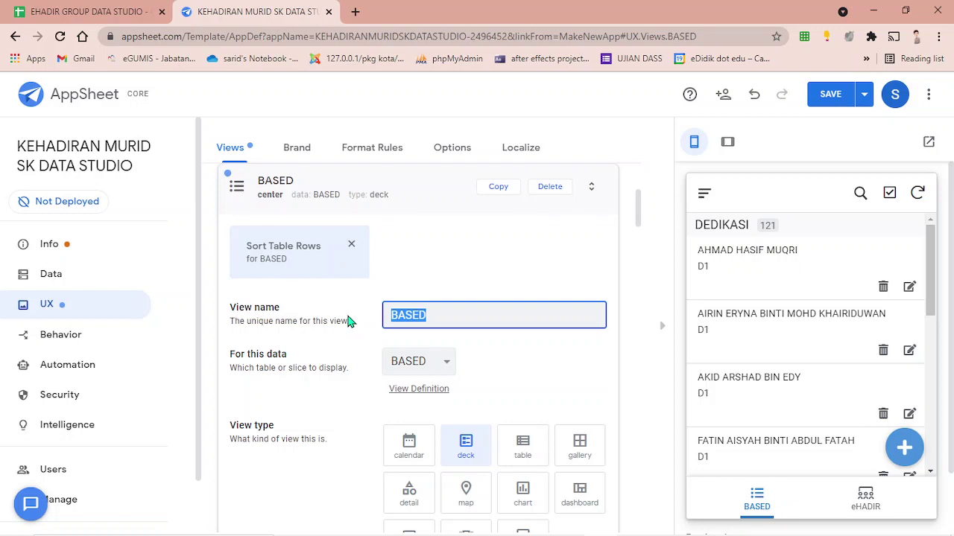
text(e)
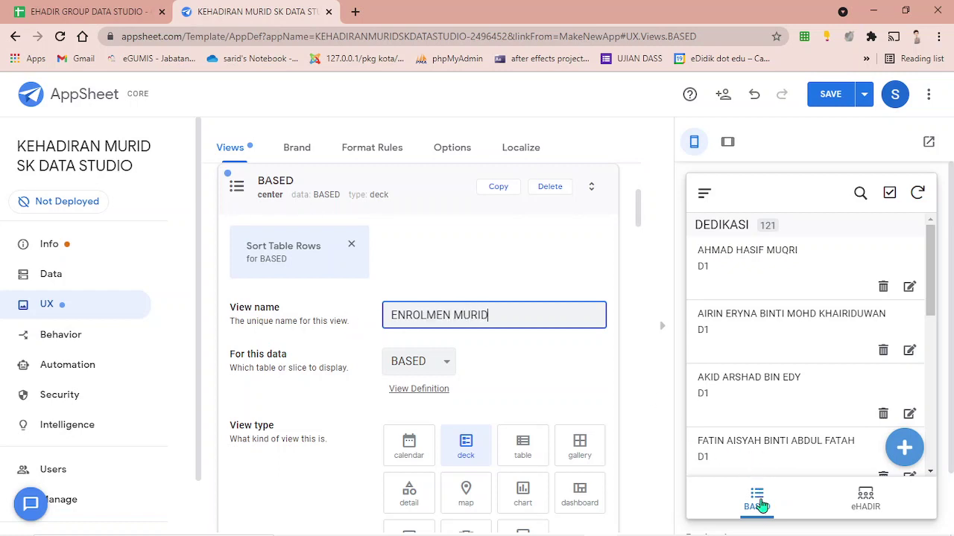
click(832, 91)
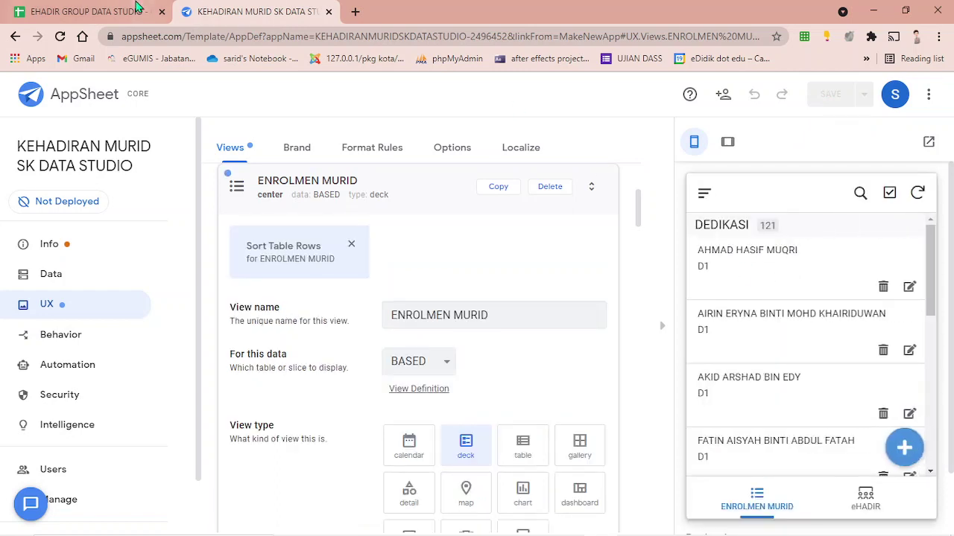
Check the eHADIR sheet of the EHADIR GROUP DATA STUDIO spreadsheet in Google Sheets and open the eHADIR form in the AppSheet preview.
click(104, 11)
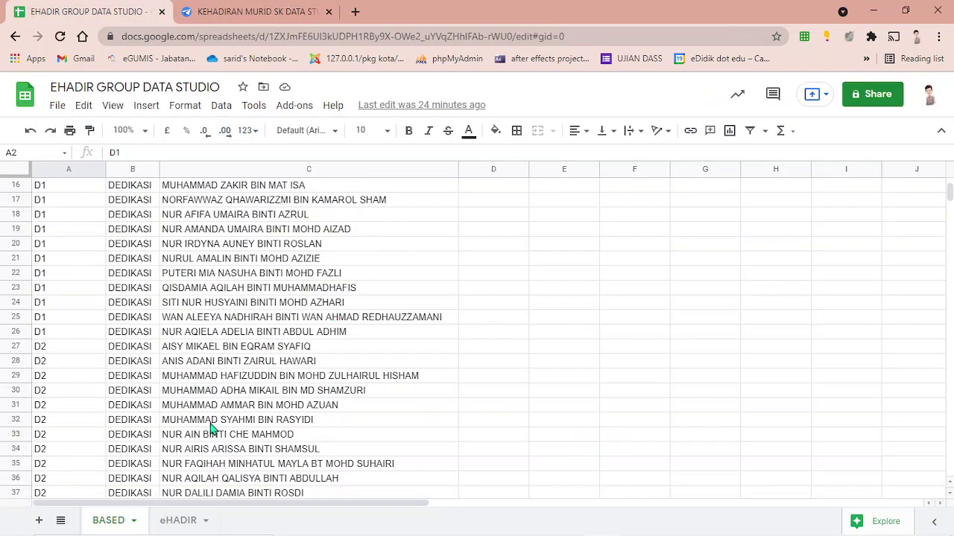
click(184, 521)
click(291, 9)
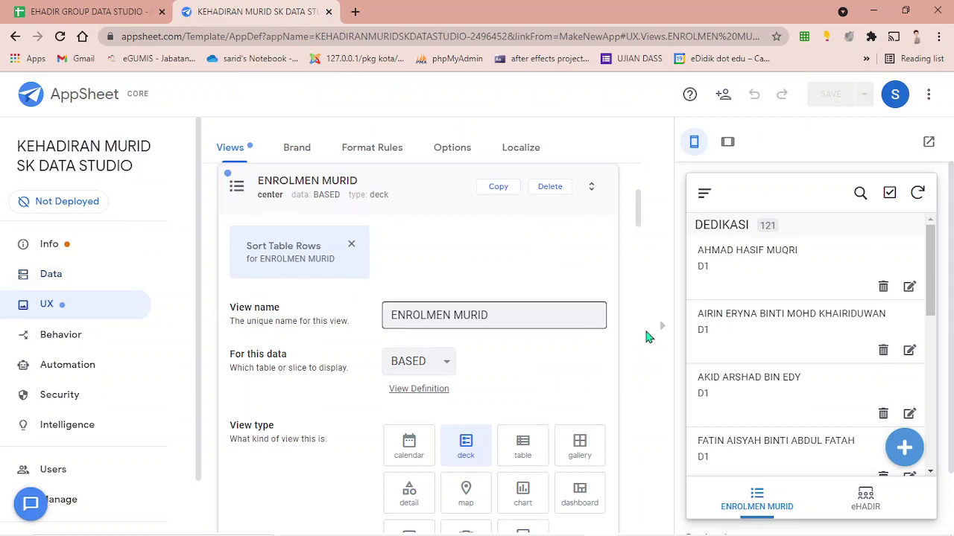
click(866, 499)
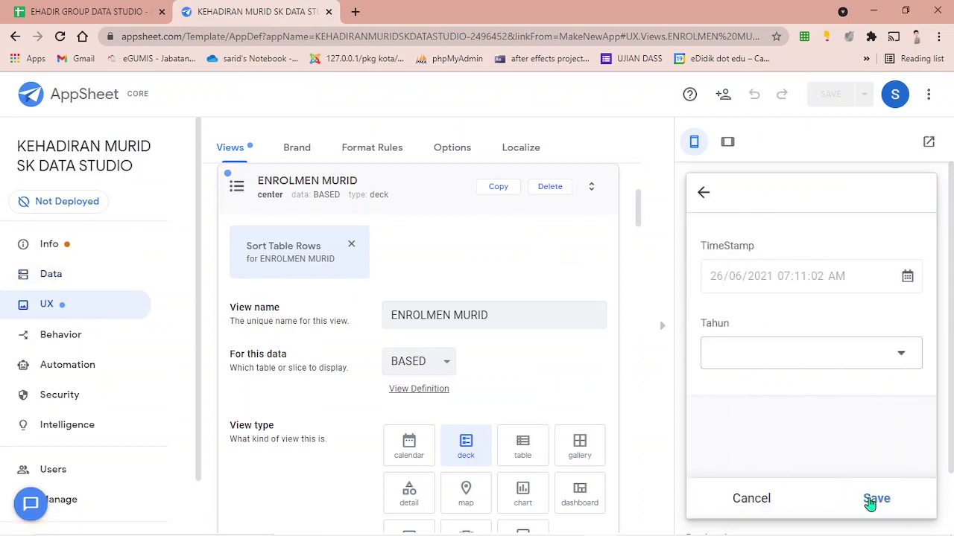
In the eHADIR preview form, set Tahun to D2 and Kelas to TEKUN.
click(864, 355)
click(742, 305)
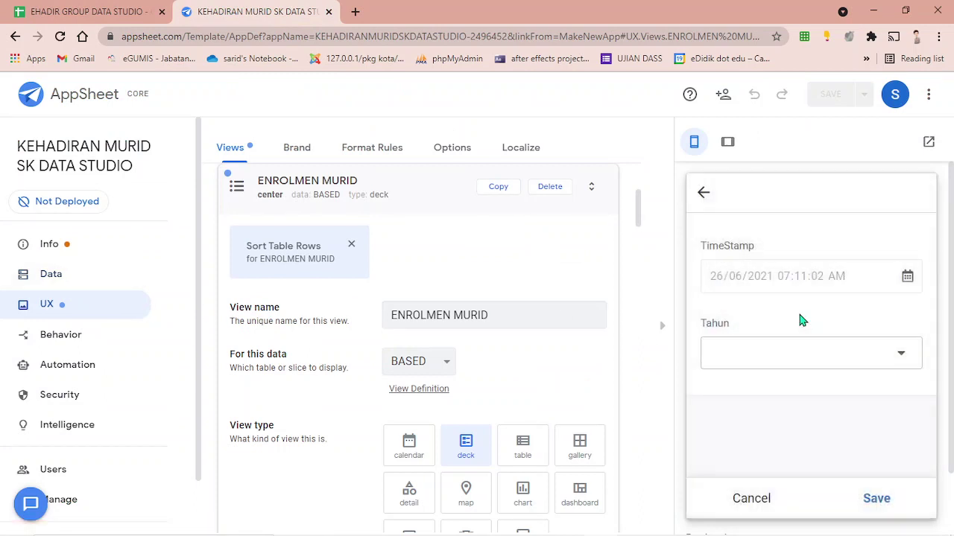
click(861, 435)
scroll(871, 409, down, 2)
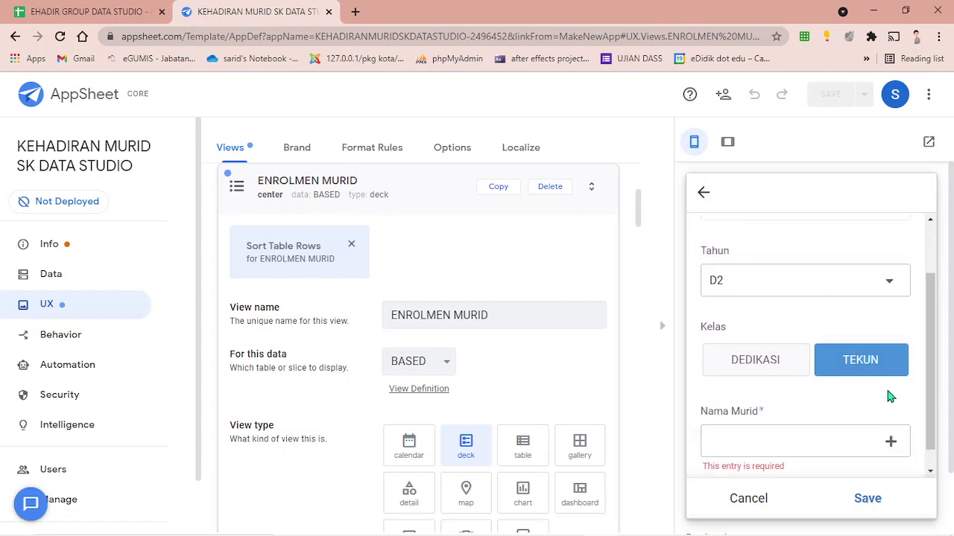
Select all pupils under Nama Murid, deselect a few of them, and save the attendance form entry.
click(874, 418)
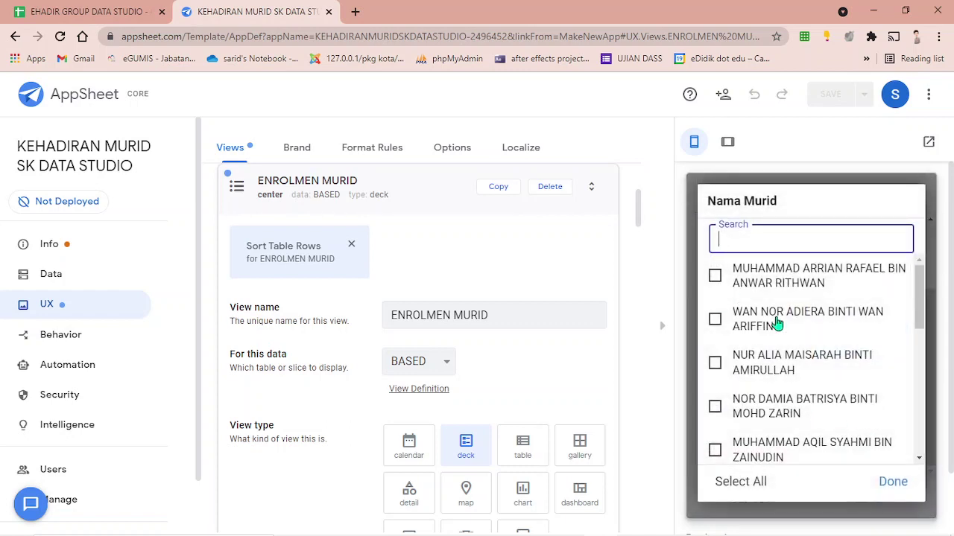
click(754, 483)
scroll(765, 395, down, 3)
scroll(753, 392, down, 2)
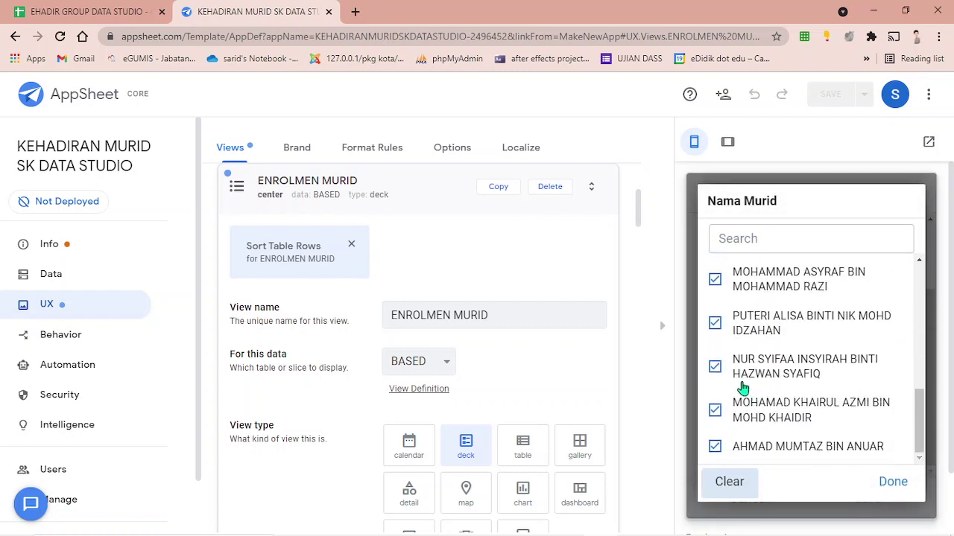
click(726, 377)
scroll(734, 364, up, 2)
click(736, 325)
scroll(753, 339, up, 2)
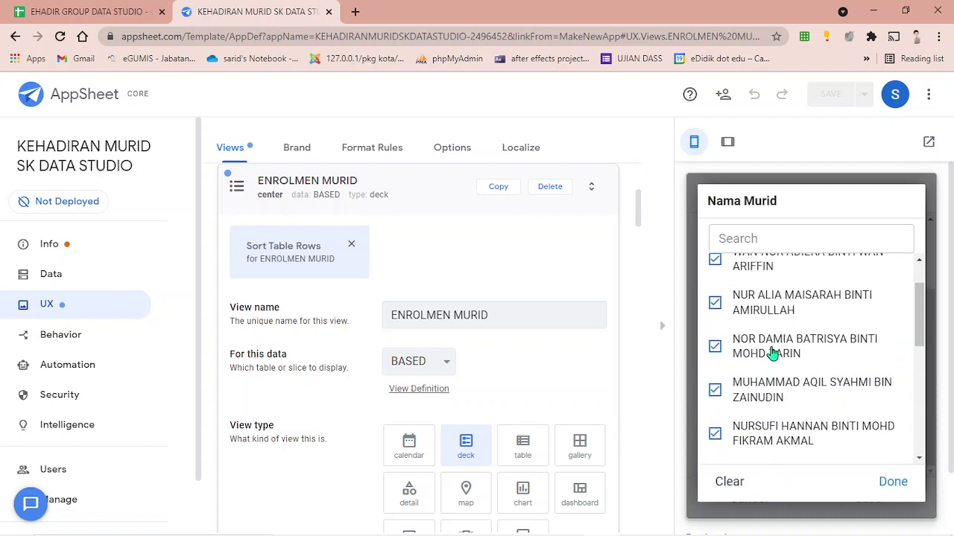
click(738, 339)
click(724, 303)
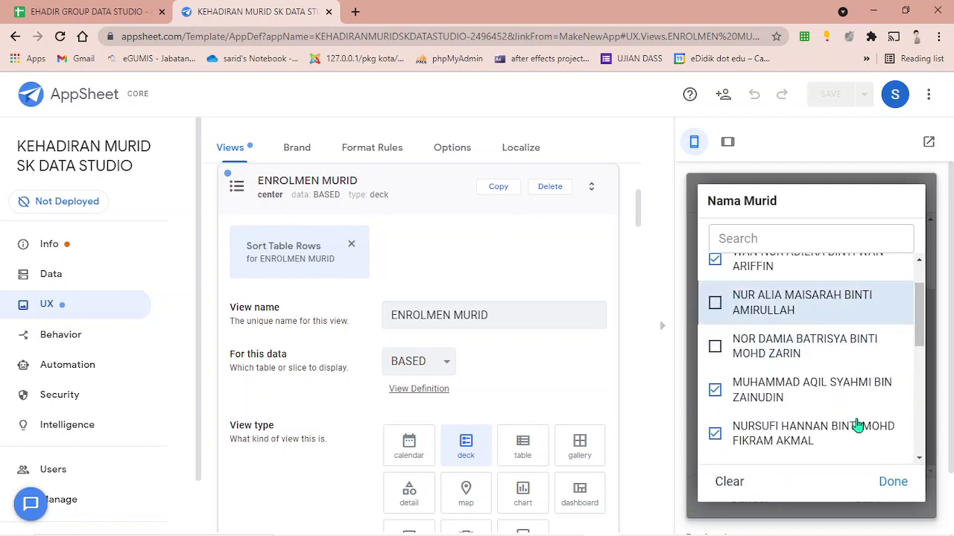
click(892, 481)
click(894, 485)
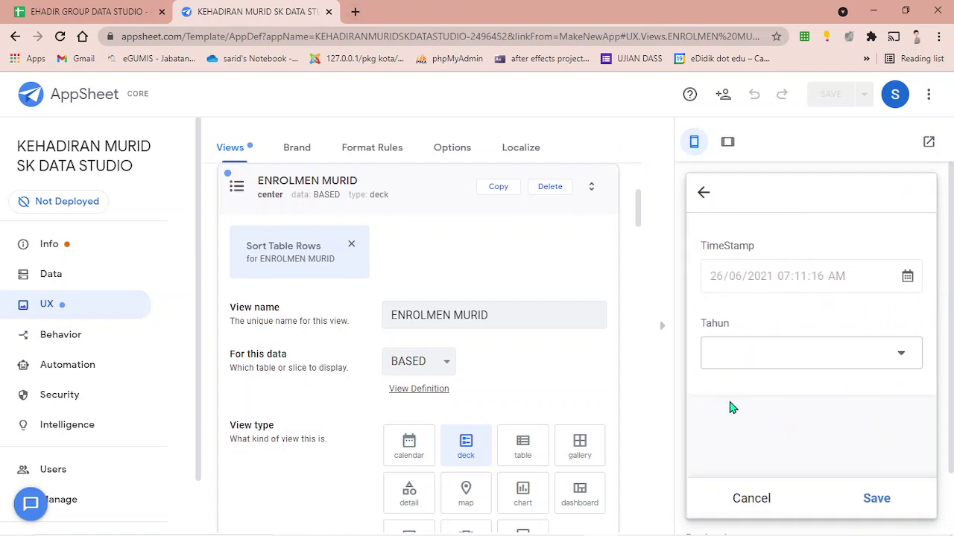
Switch to the eHADIR sheet in Google Sheets, widen the Nama Murid column and set its text wrapping to clip.
click(89, 11)
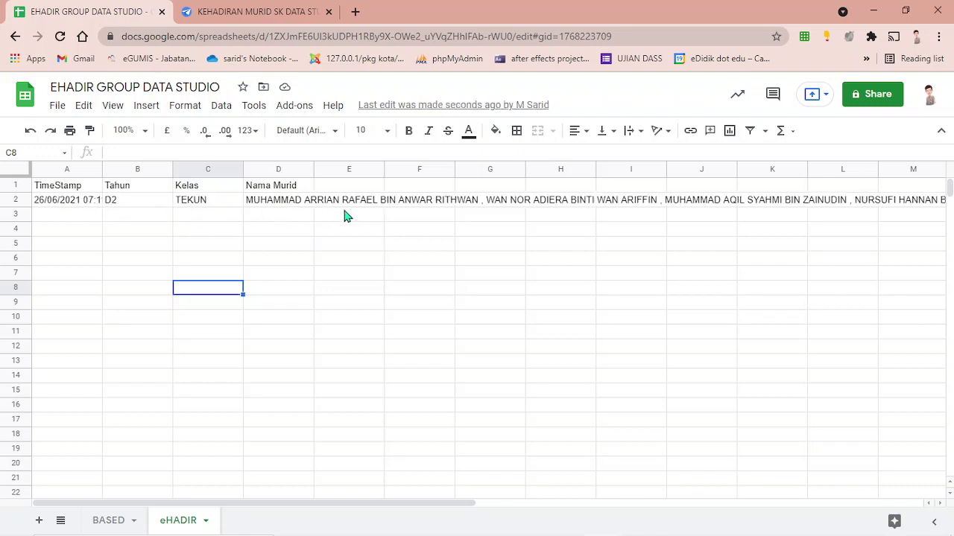
drag(314, 169, 400, 169)
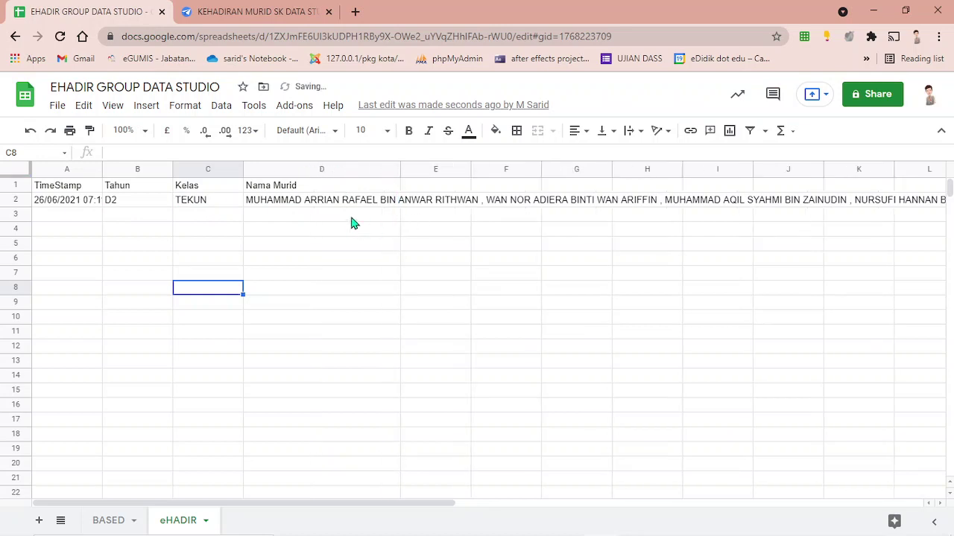
click(331, 177)
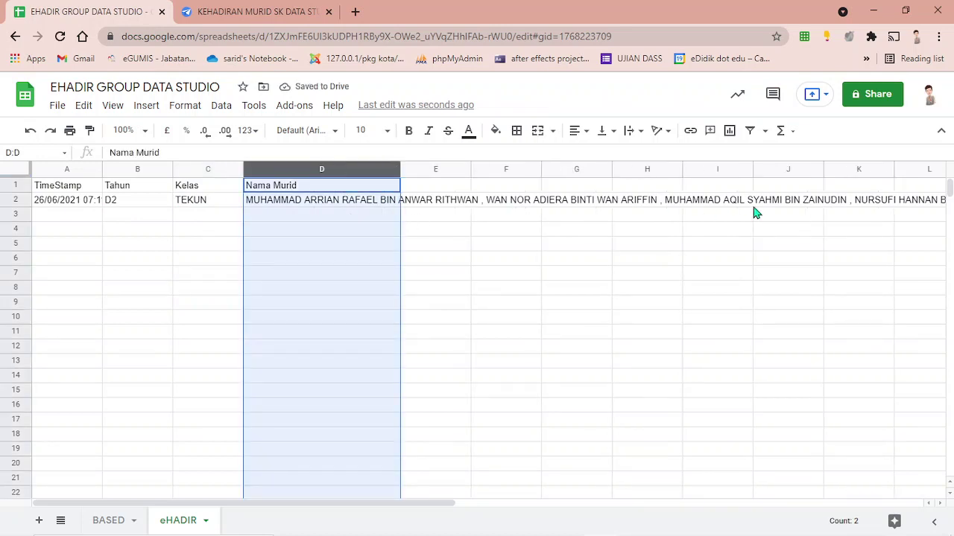
click(630, 133)
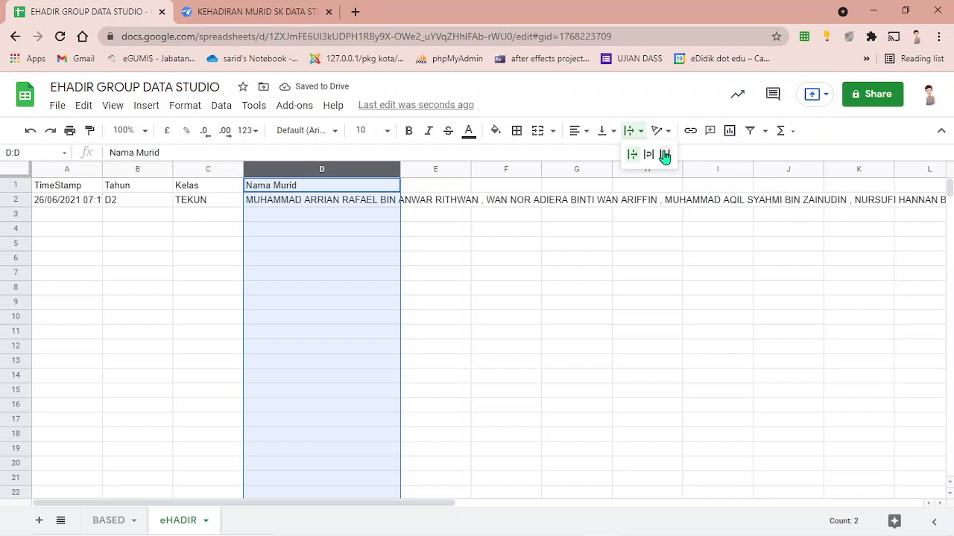
click(662, 155)
click(564, 260)
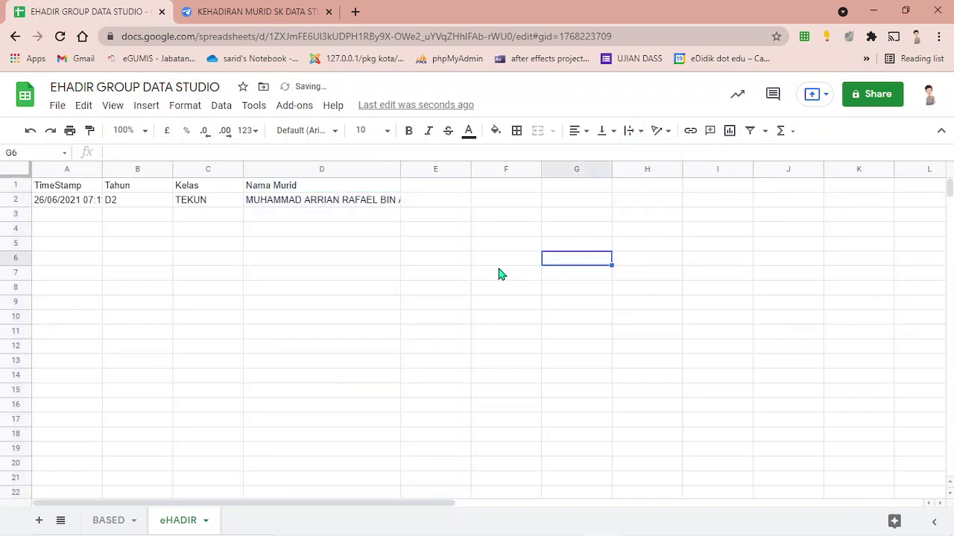
Check the BASED sheet's pupil list, return to AppSheet, and compare the ENROLMEN MURID and eHADIR views in the preview.
click(106, 519)
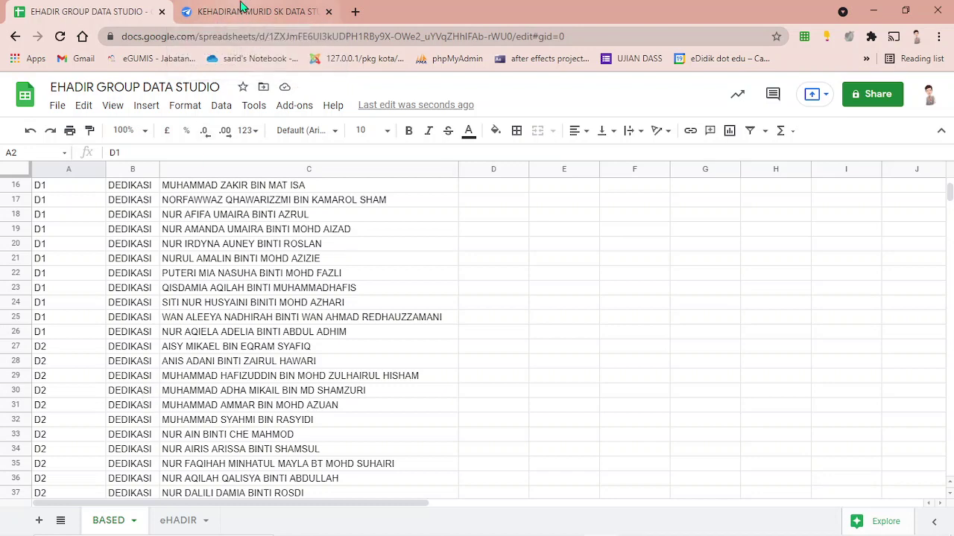
click(241, 8)
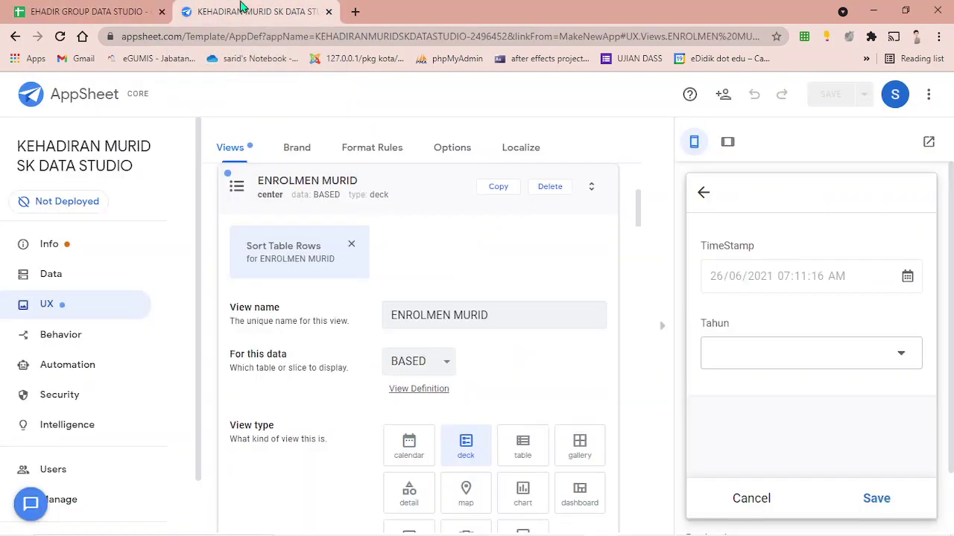
click(757, 500)
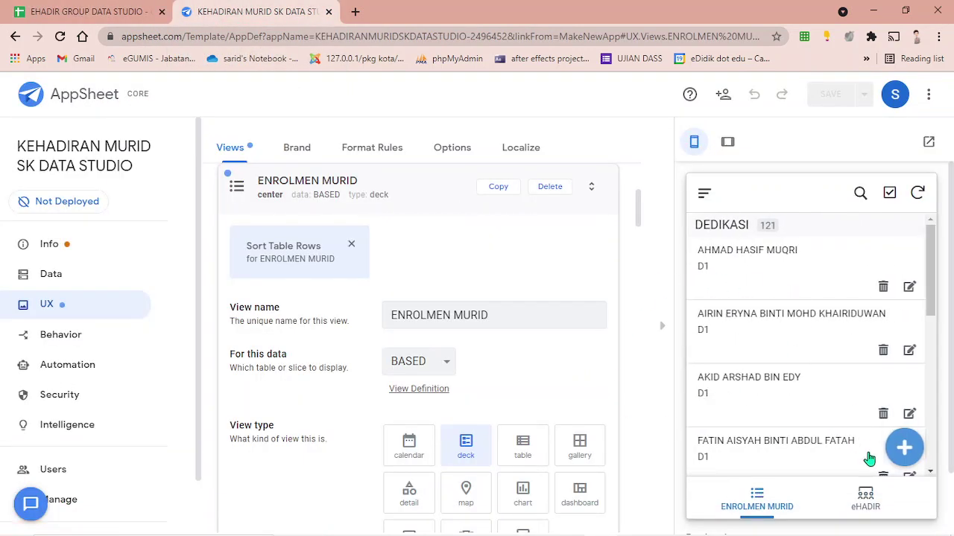
click(862, 501)
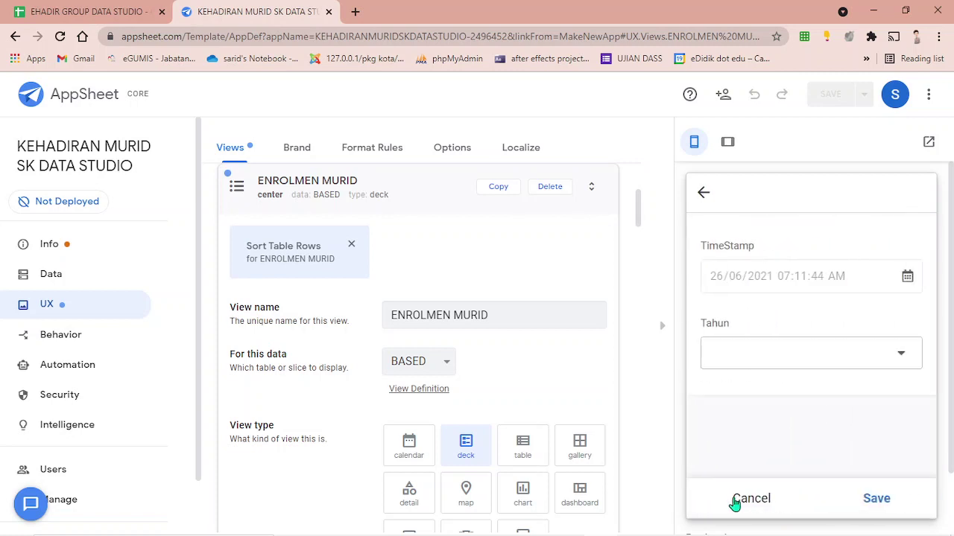
click(762, 502)
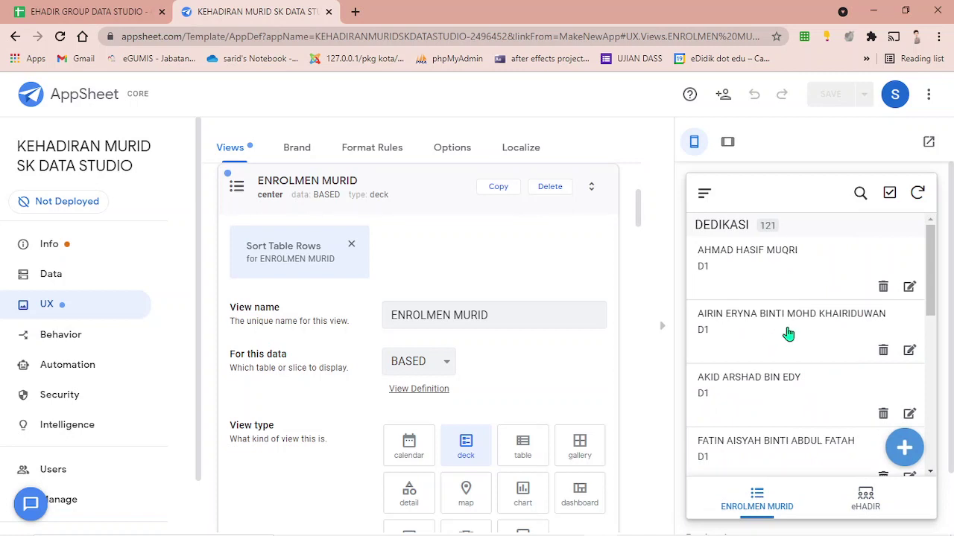
Reopen the ENROLMEN MURID view's settings and change its view type to chart.
scroll(417, 283, up, 1)
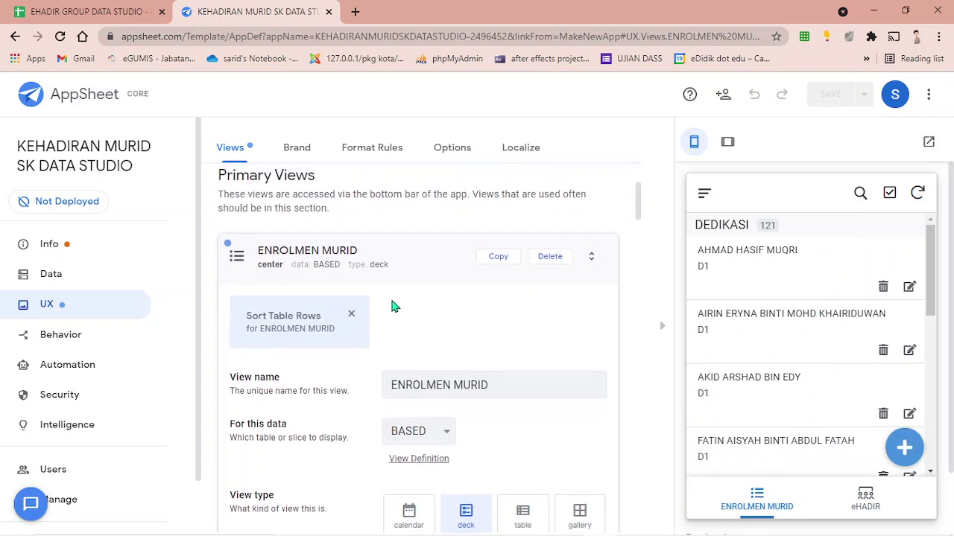
click(371, 257)
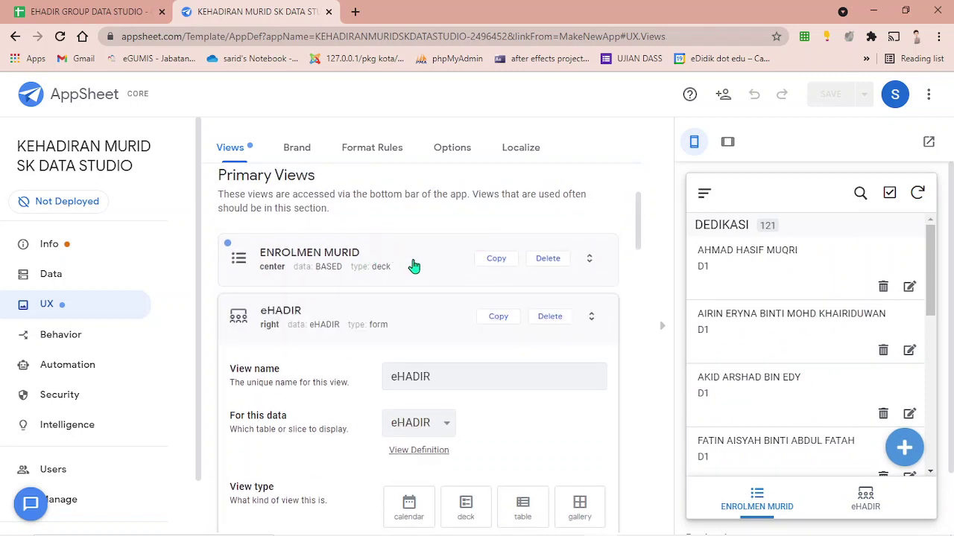
click(334, 265)
scroll(477, 321, down, 1)
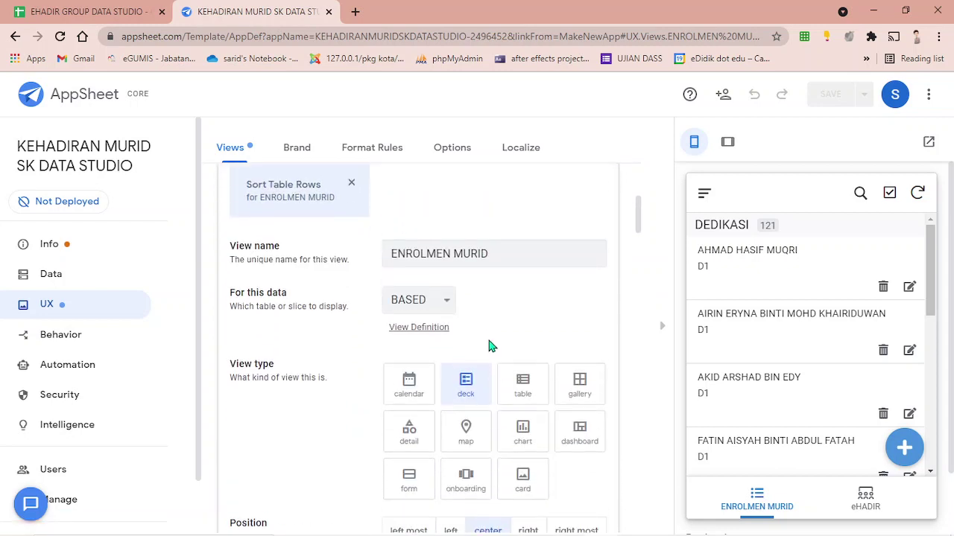
scroll(504, 410, down, 1)
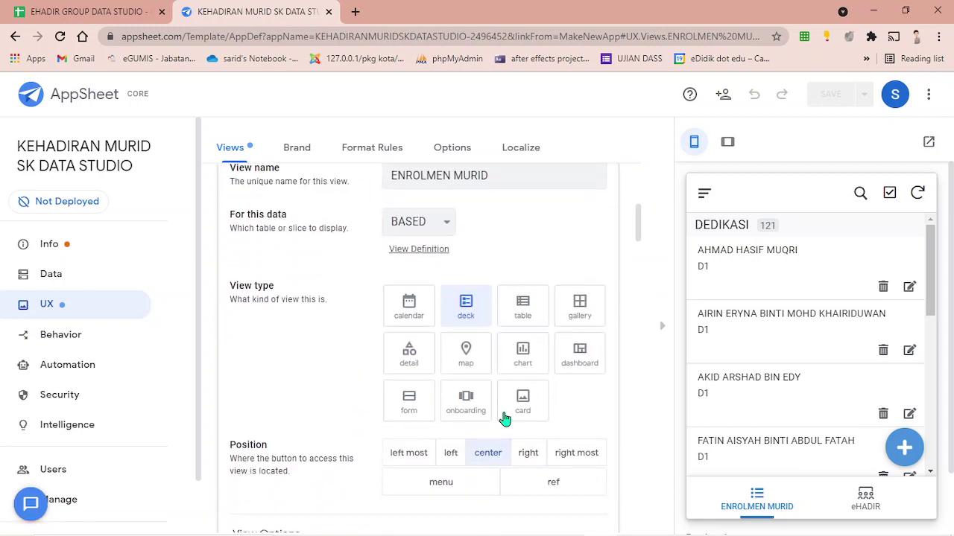
click(523, 357)
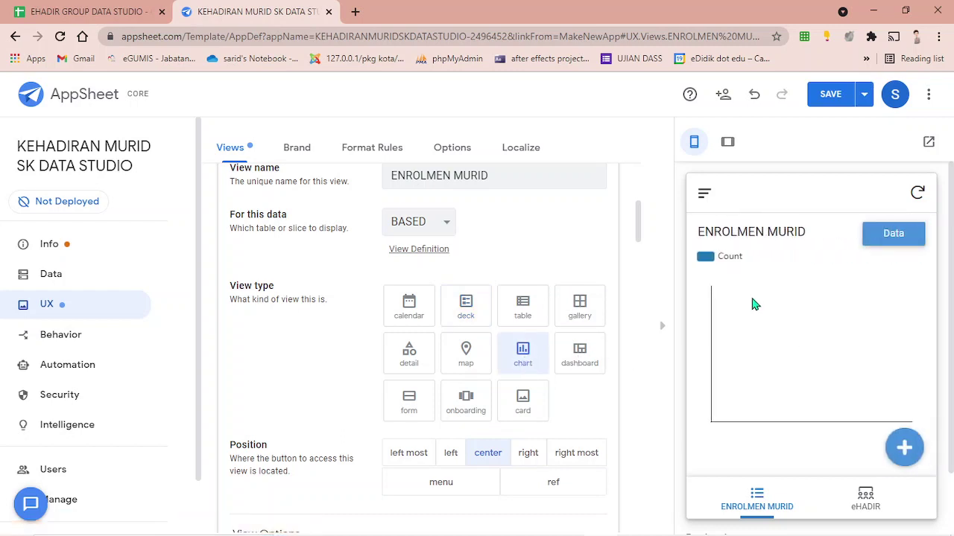
Add Tahun as the chart column of the ENROLMEN MURID histogram, keeping the group aggregate at COUNT.
scroll(500, 320, down, 5)
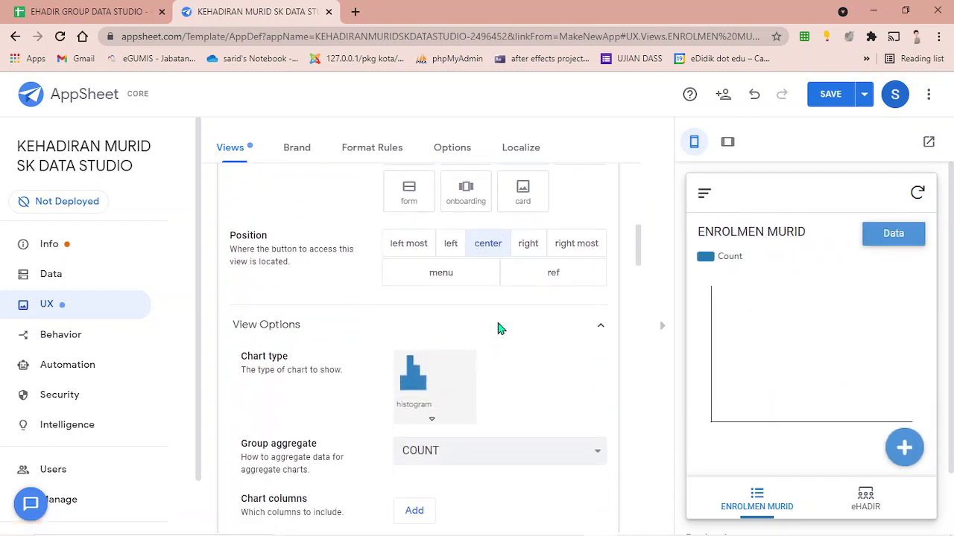
click(500, 314)
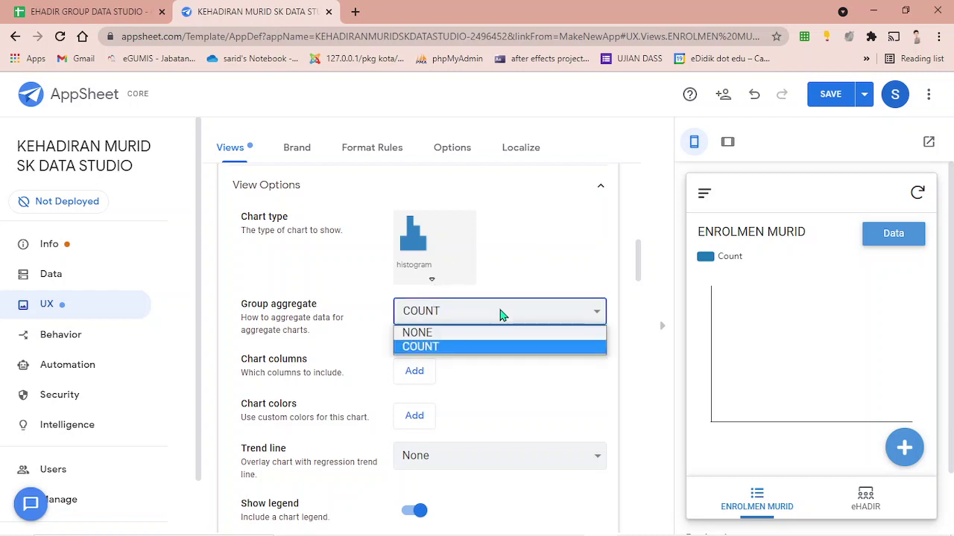
click(527, 283)
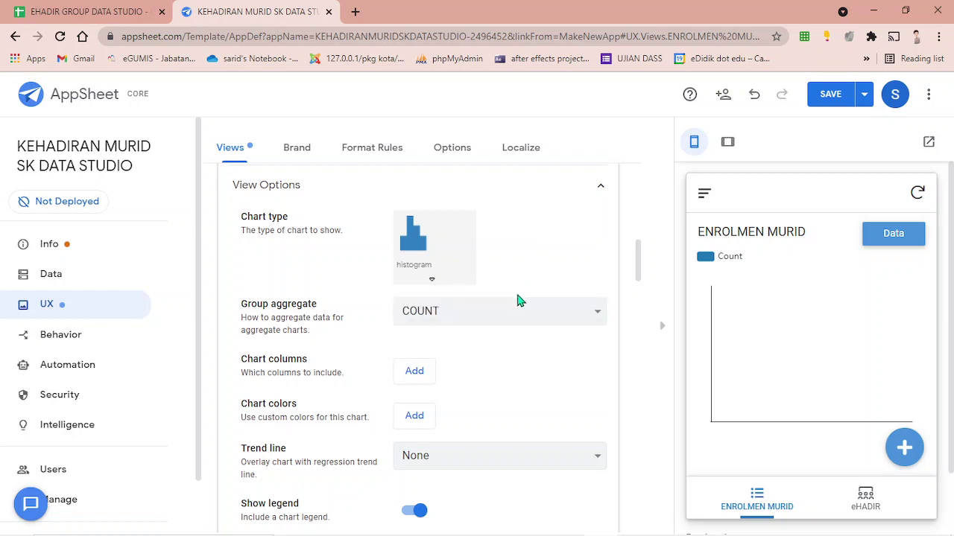
scroll(469, 361, up, 2)
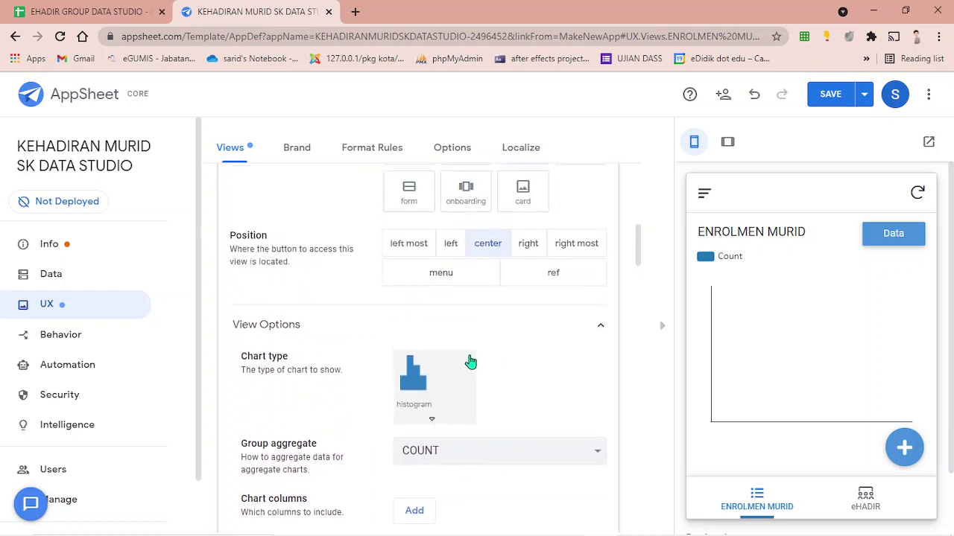
scroll(447, 360, down, 3)
scroll(428, 312, up, 3)
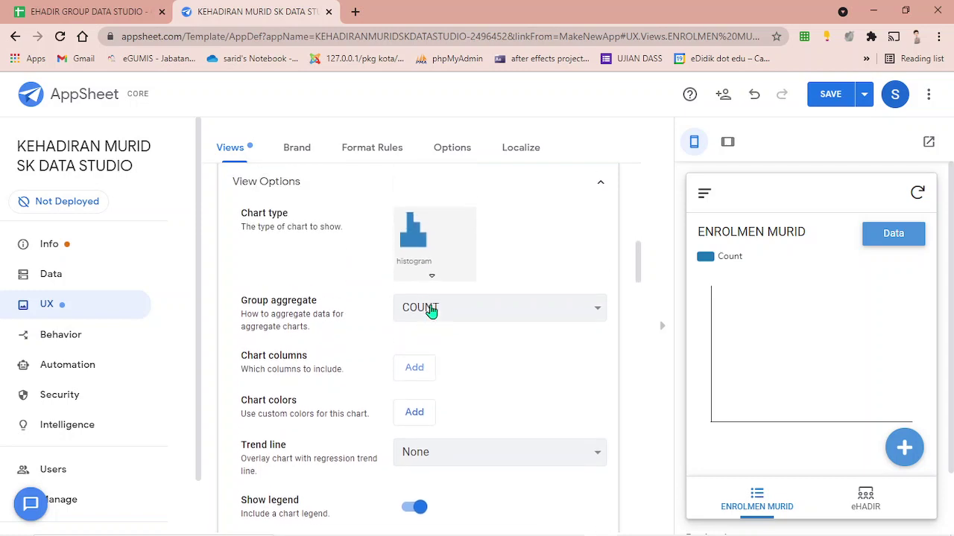
scroll(430, 319, down, 2)
scroll(430, 319, down, 1)
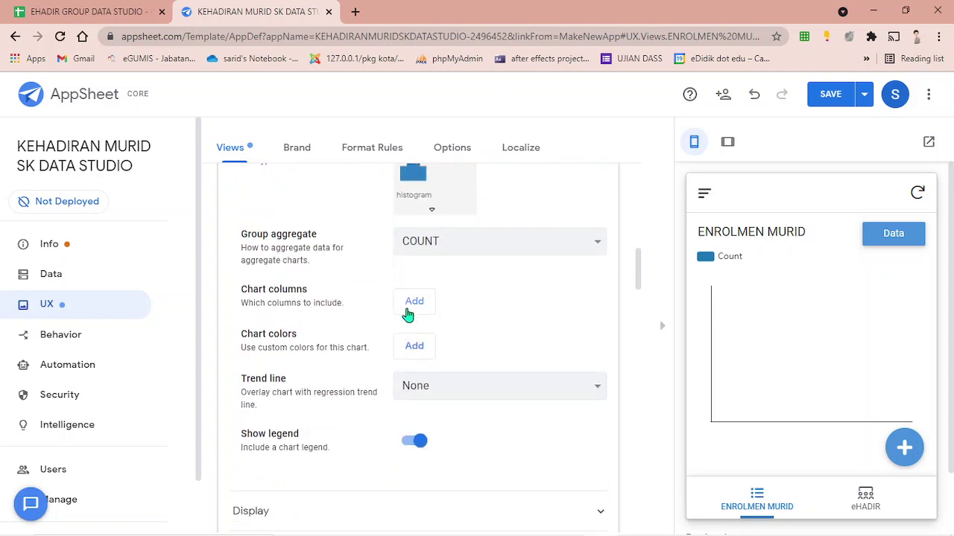
click(425, 310)
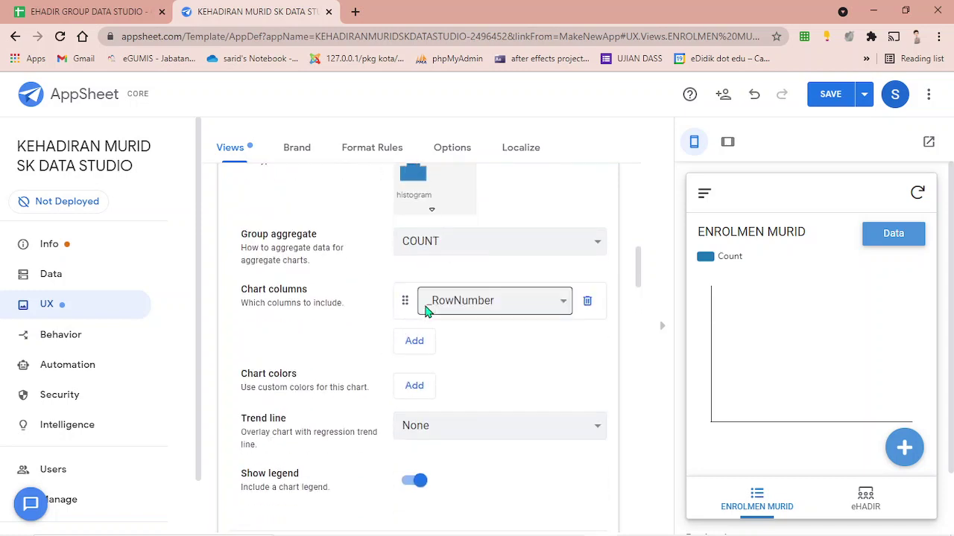
click(504, 308)
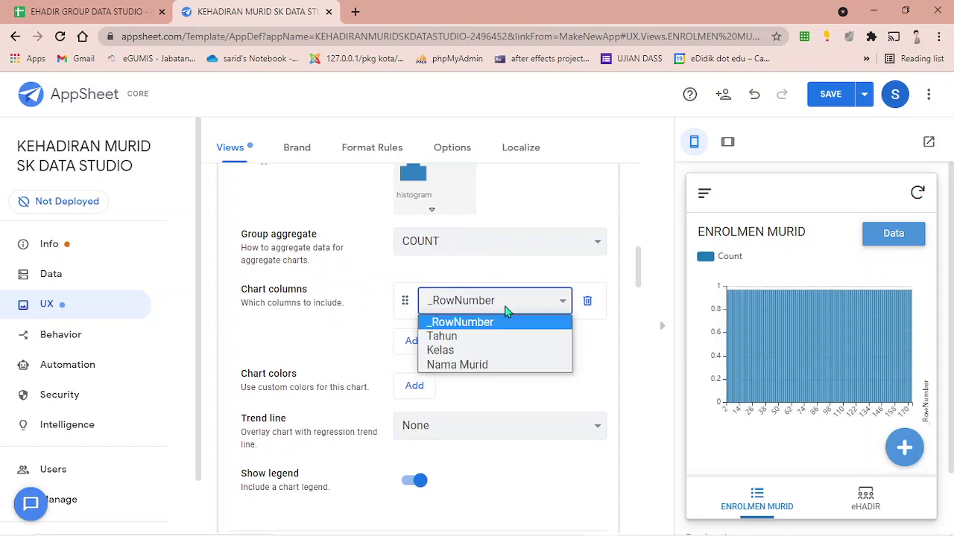
click(477, 336)
mouse_move(743, 371)
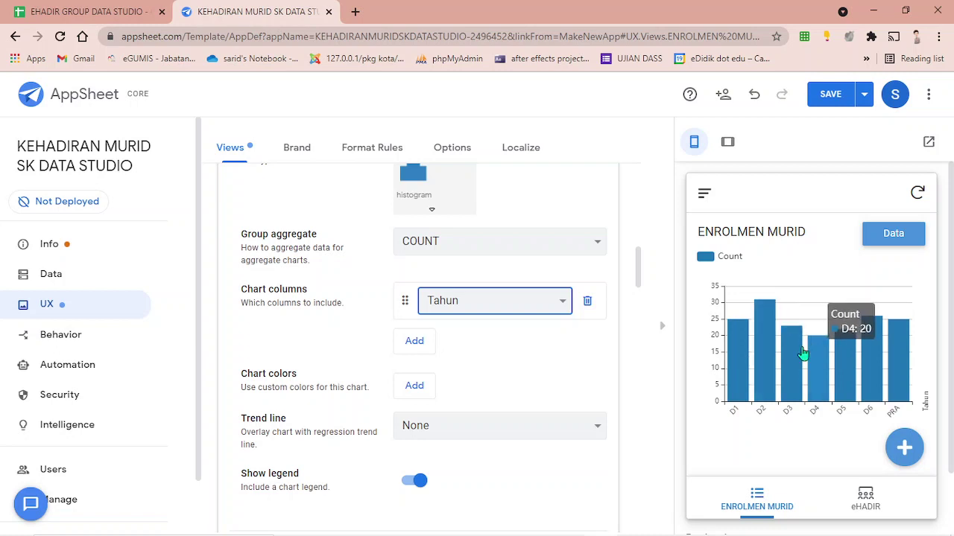
Add a custom chart color to the histogram, set it to pink, and save the app.
click(415, 388)
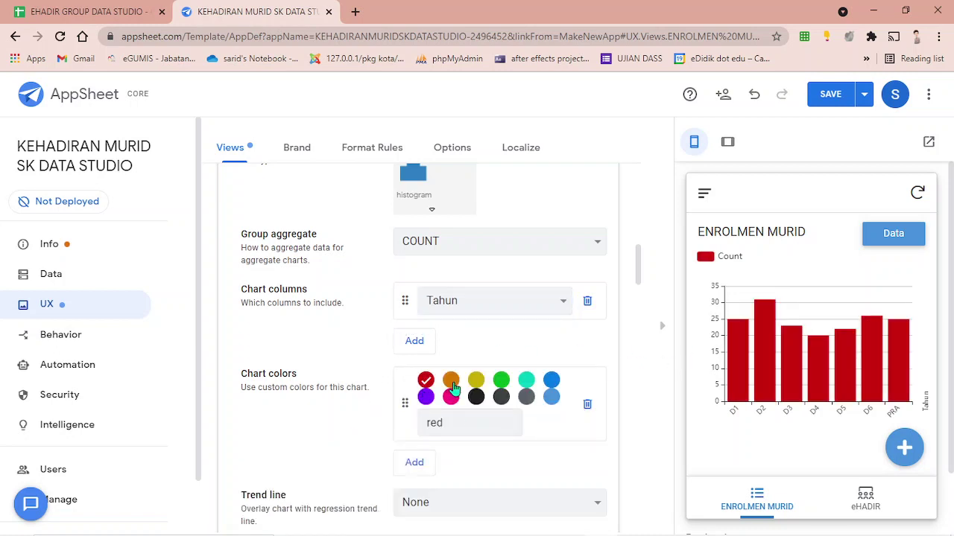
click(526, 380)
click(501, 380)
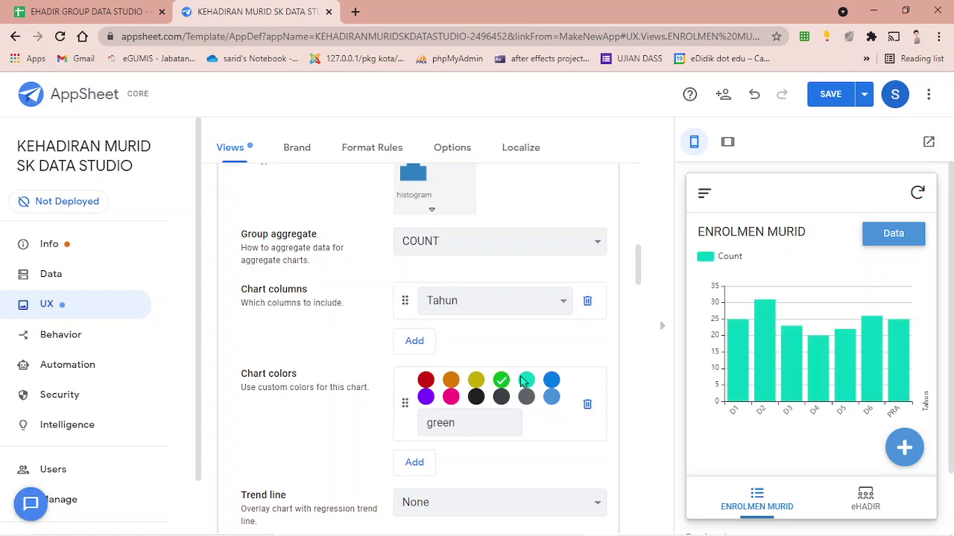
click(551, 380)
click(451, 397)
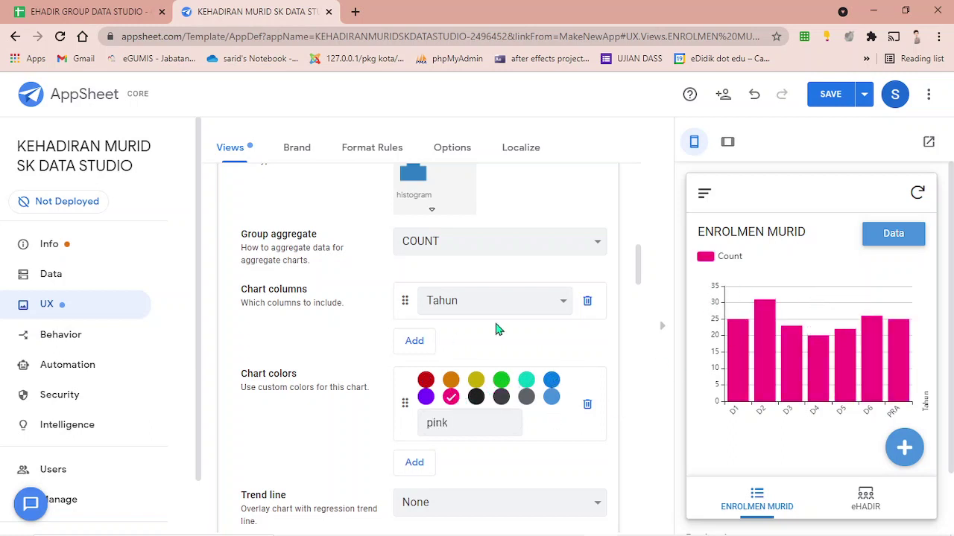
click(832, 93)
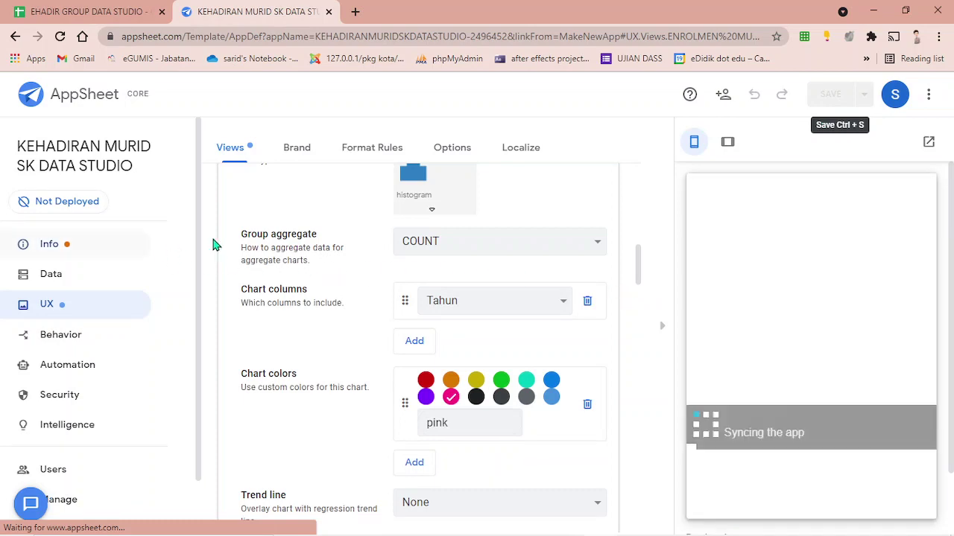
Check the BASED sheet's pupil list against the ENROLMEN MURID chart in AppSheet, and review the app's warnings.
click(104, 11)
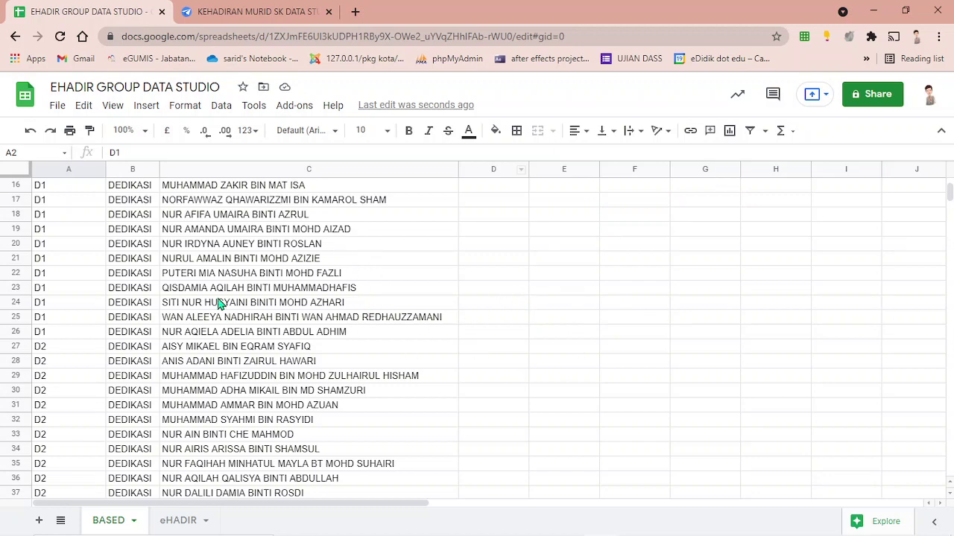
click(277, 13)
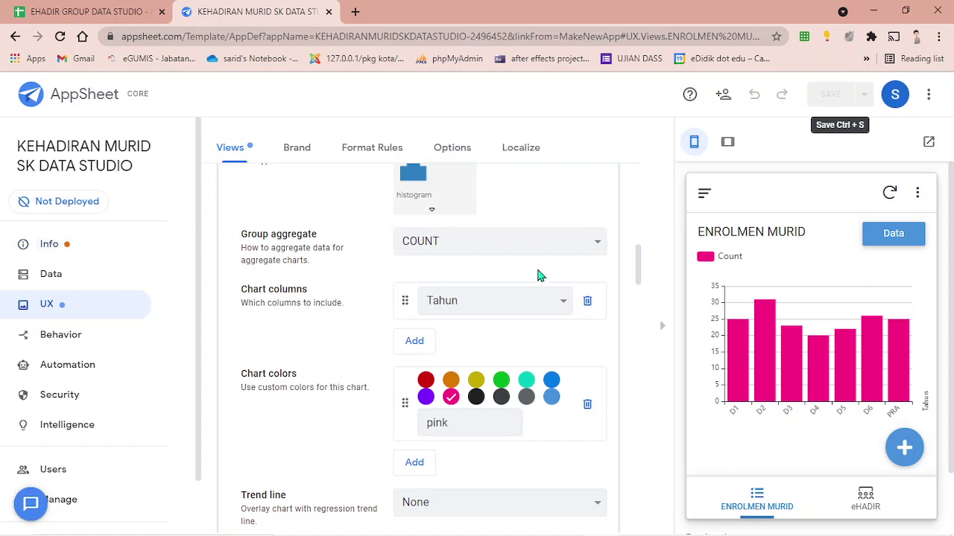
click(53, 248)
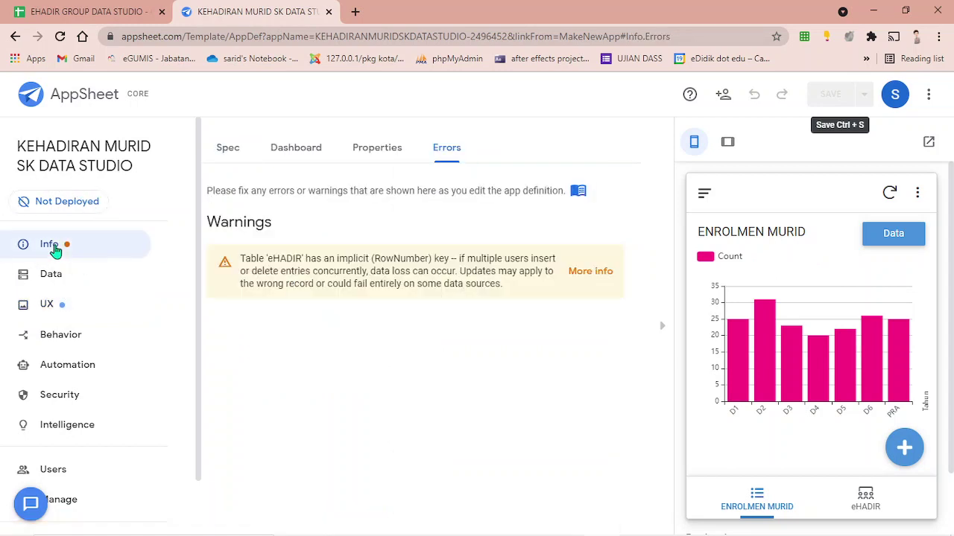
Open the logo settings from the app's dashboard and change the app logo source to custom.
click(311, 153)
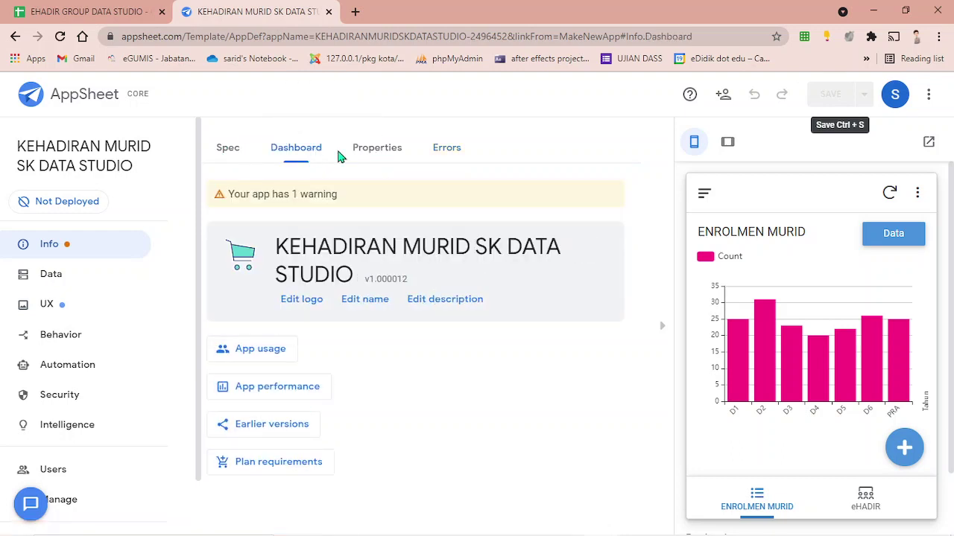
click(312, 299)
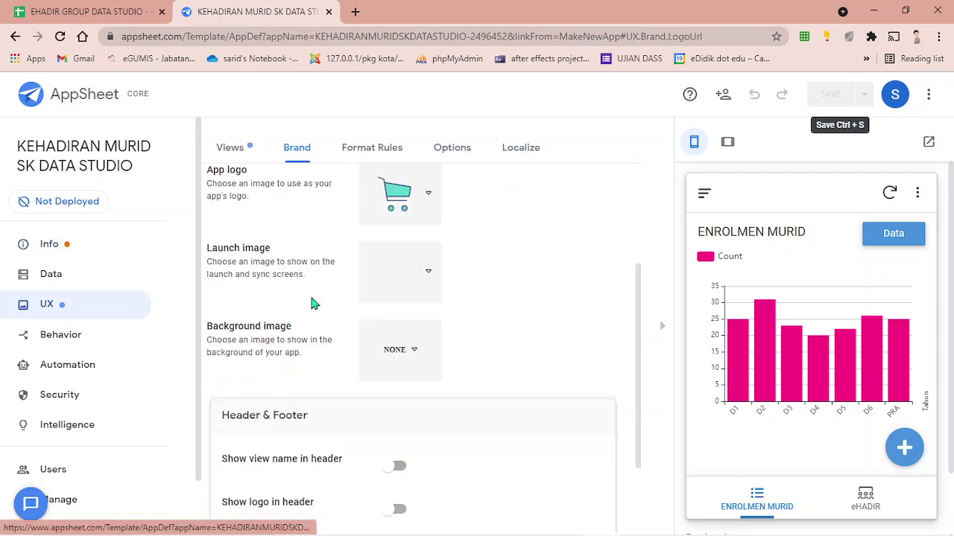
scroll(477, 291, up, 2)
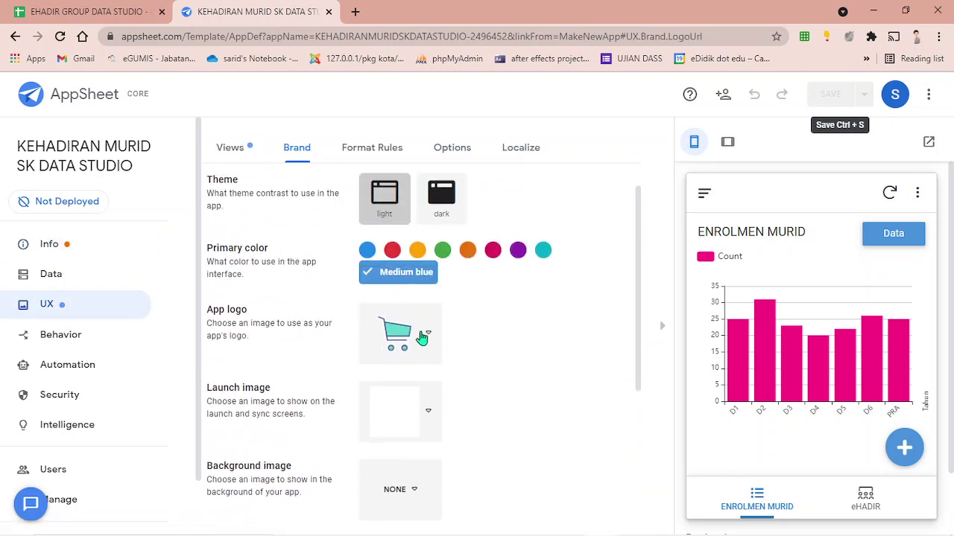
click(421, 332)
scroll(522, 358, down, 3)
scroll(555, 370, down, 5)
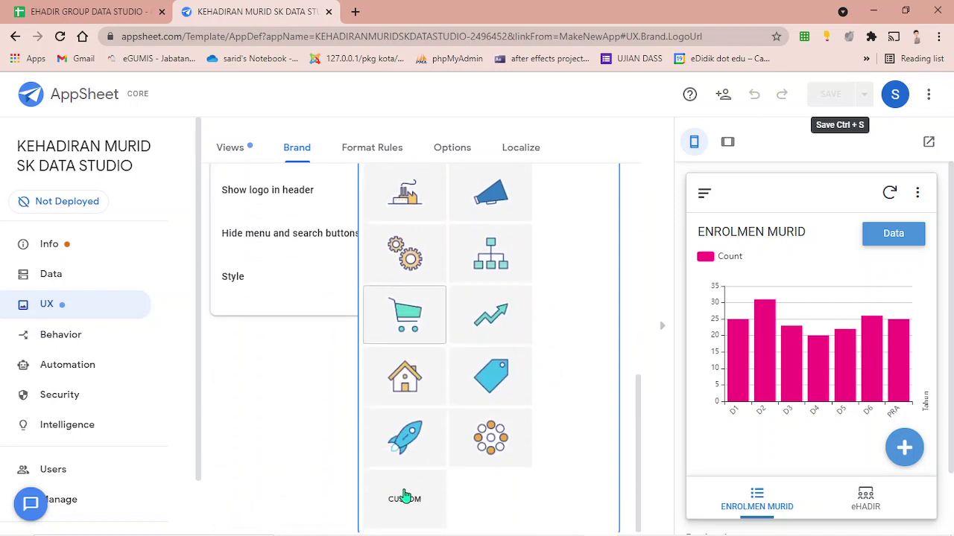
click(404, 497)
scroll(522, 260, up, 4)
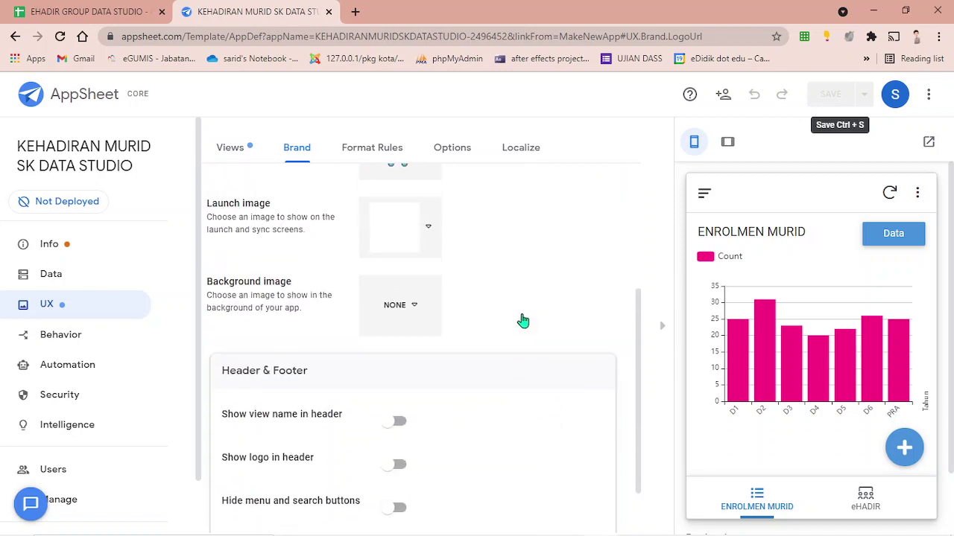
scroll(524, 320, up, 1)
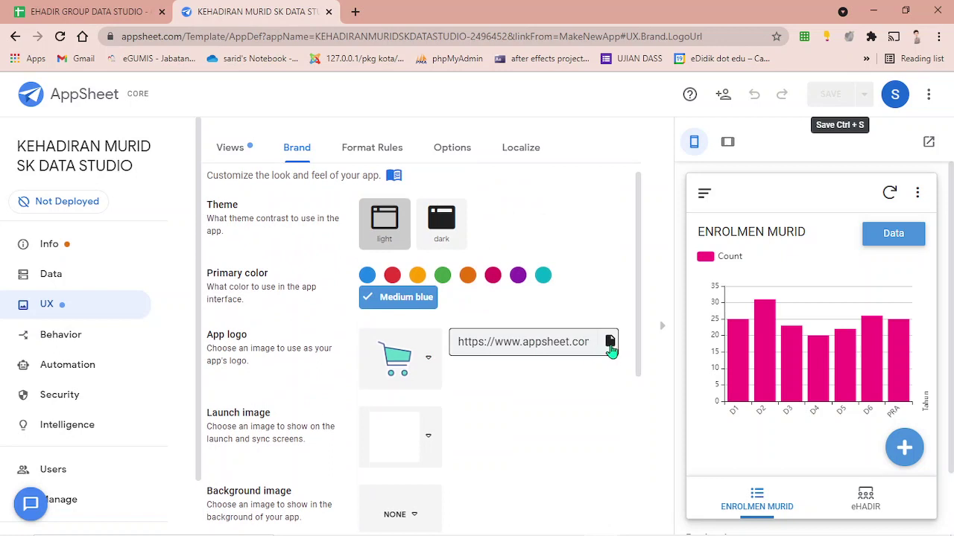
Search the Drive images for LOGO and use logo.png as the app logo.
click(609, 344)
click(609, 344)
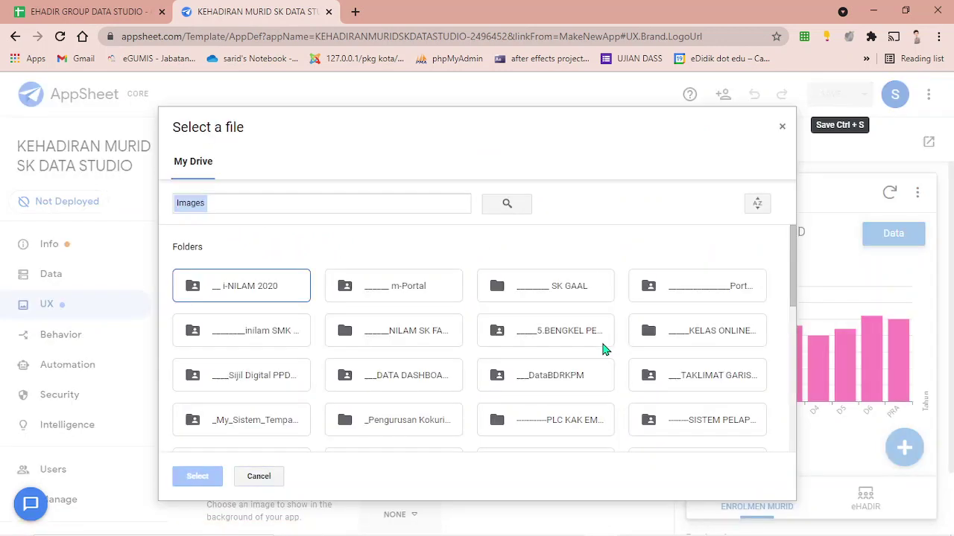
click(263, 209)
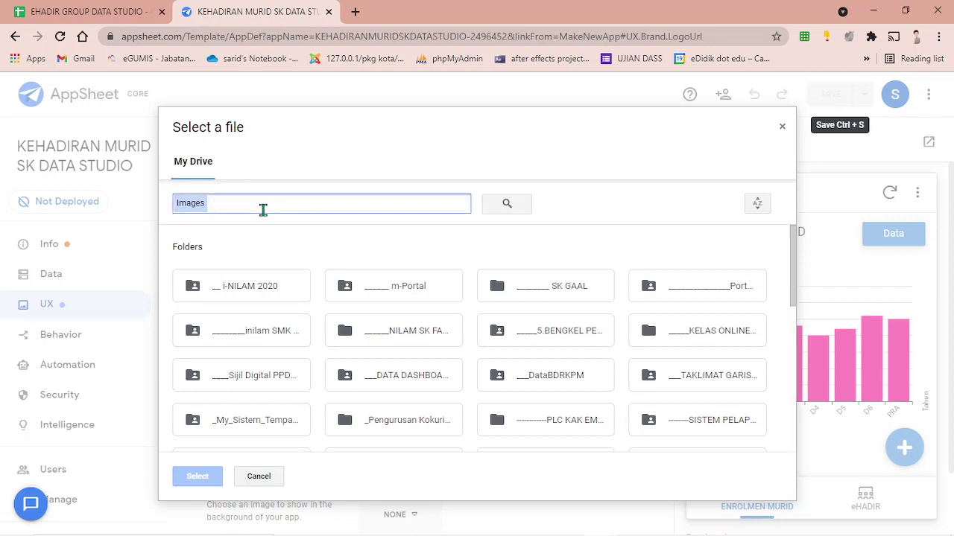
text(LOGO)
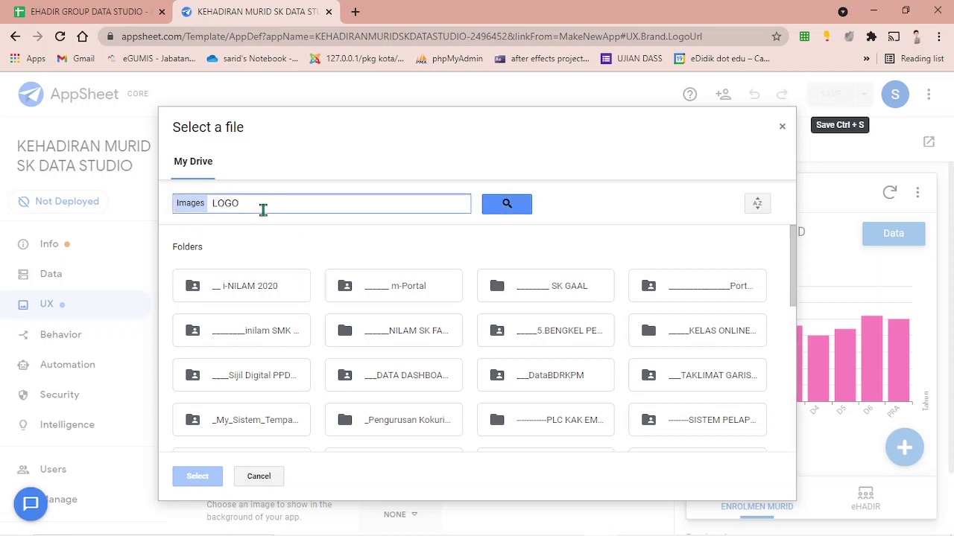
click(505, 204)
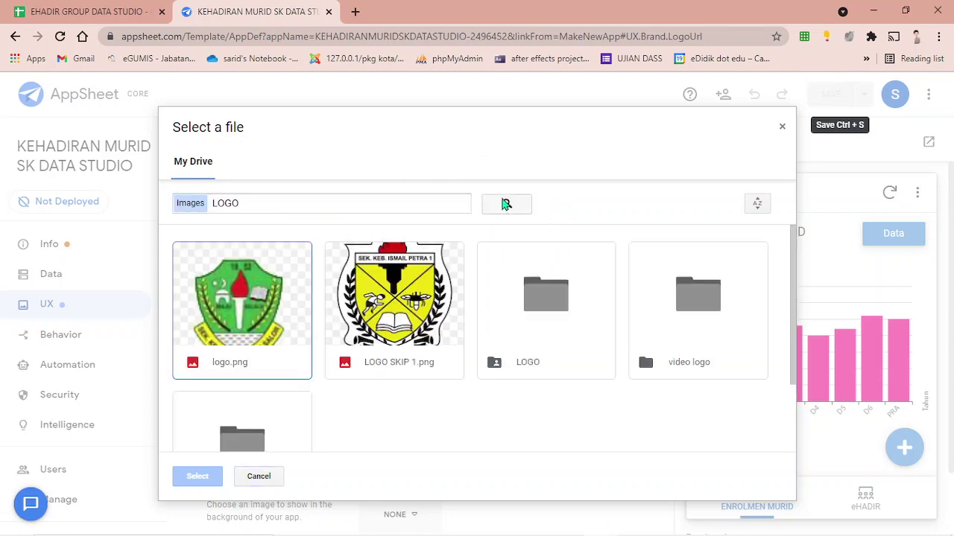
click(242, 302)
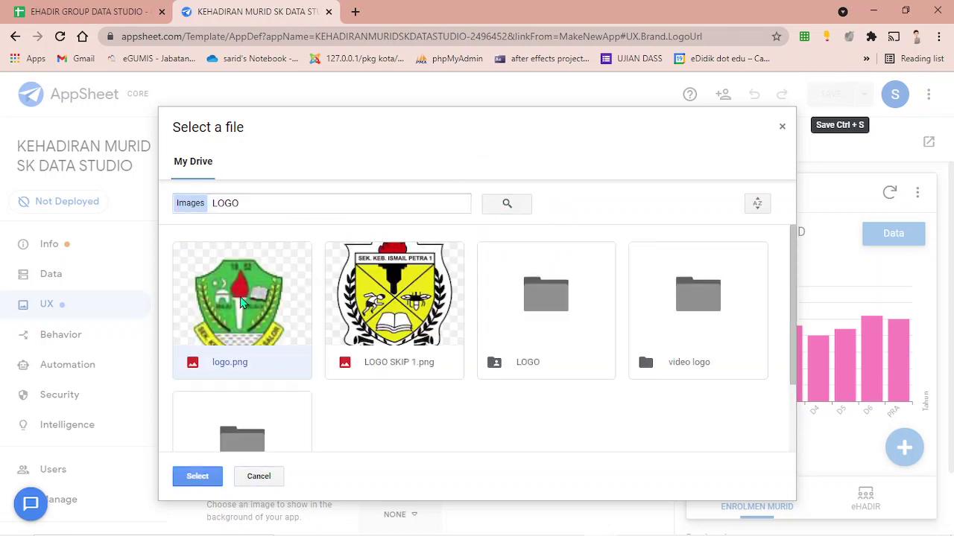
click(210, 481)
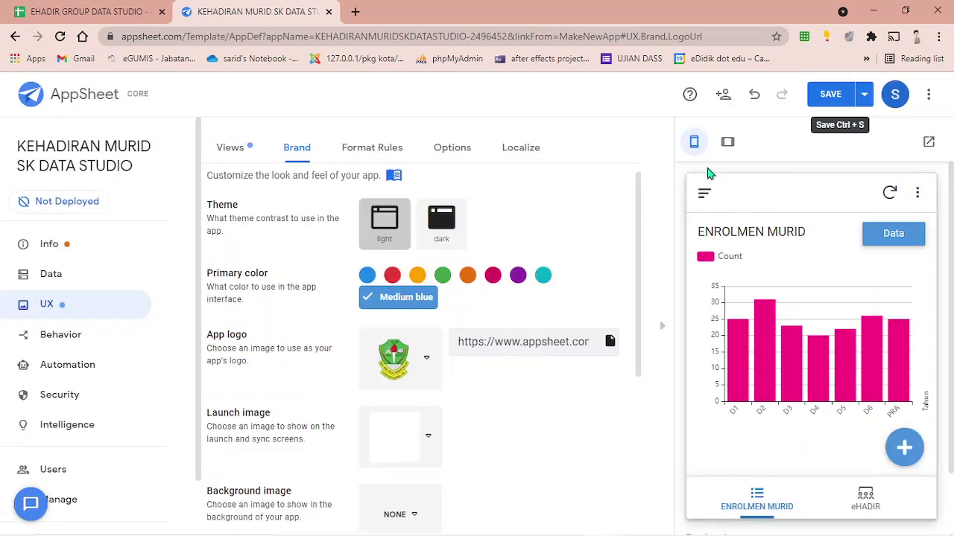
Change the launch image source to custom in the brand settings.
scroll(478, 383, down, 1)
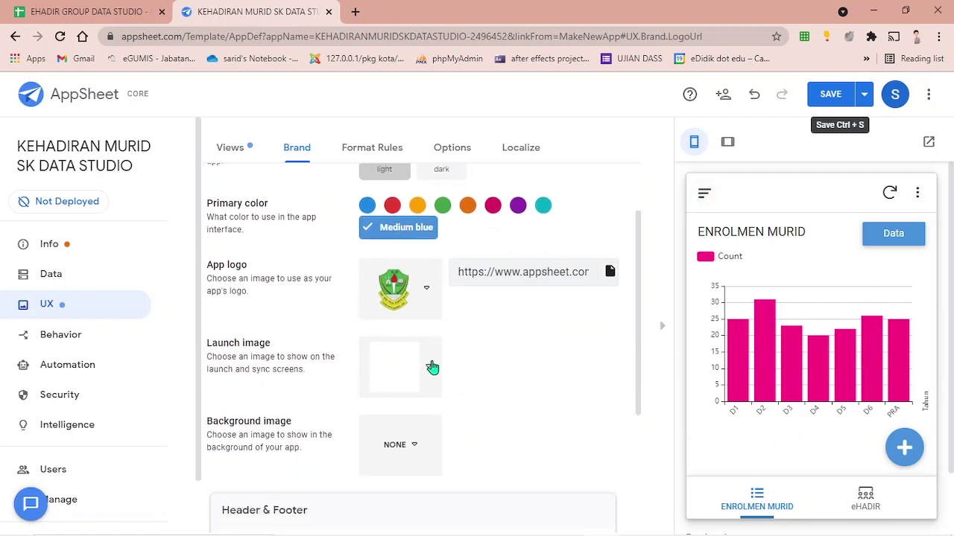
click(433, 368)
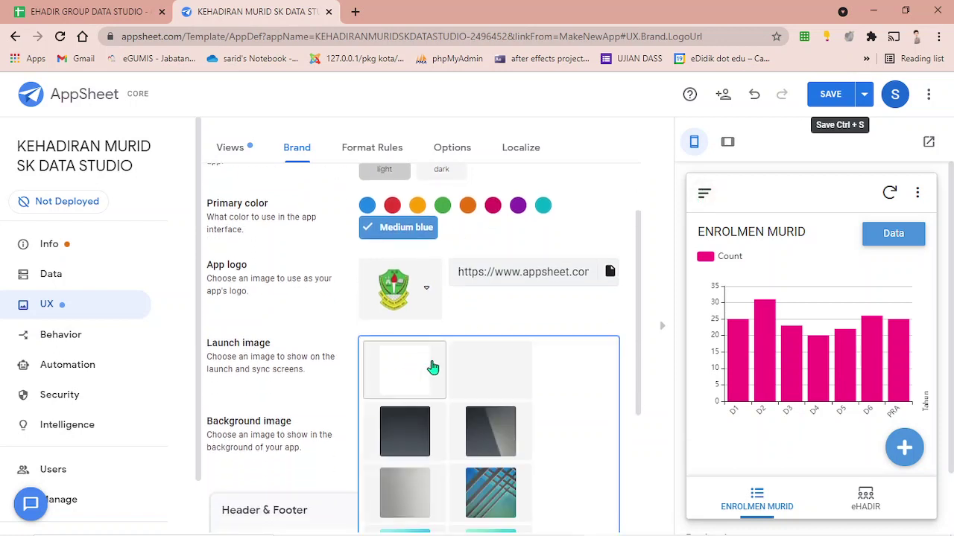
scroll(549, 355, down, 3)
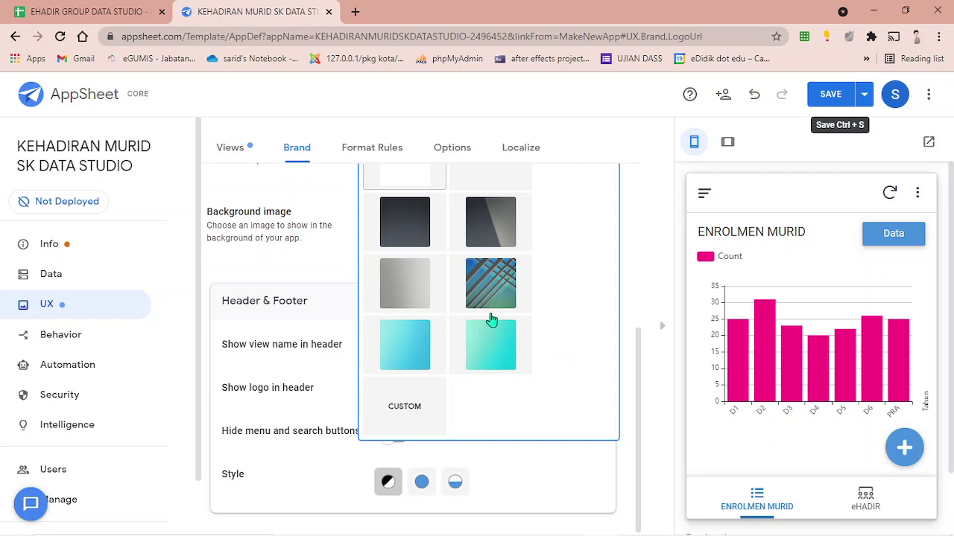
click(420, 408)
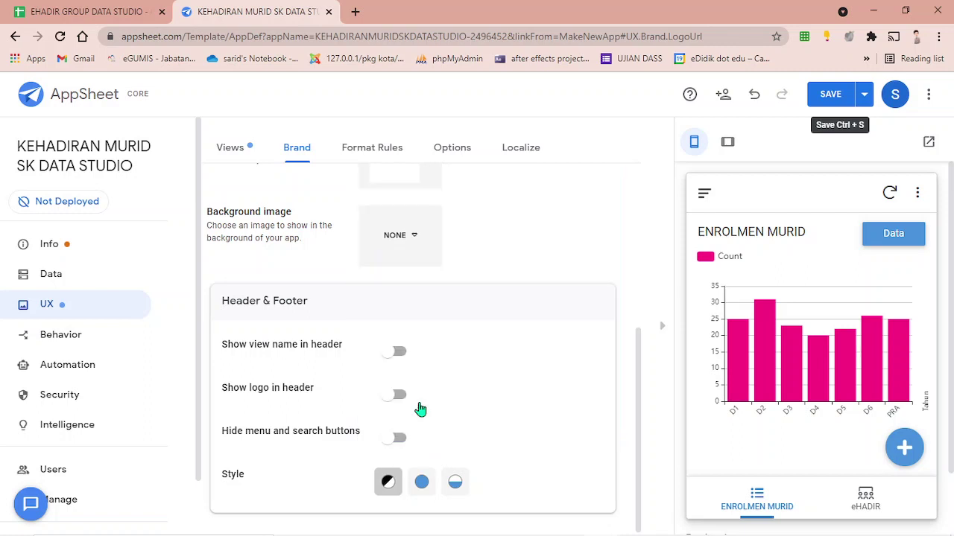
scroll(521, 268, up, 3)
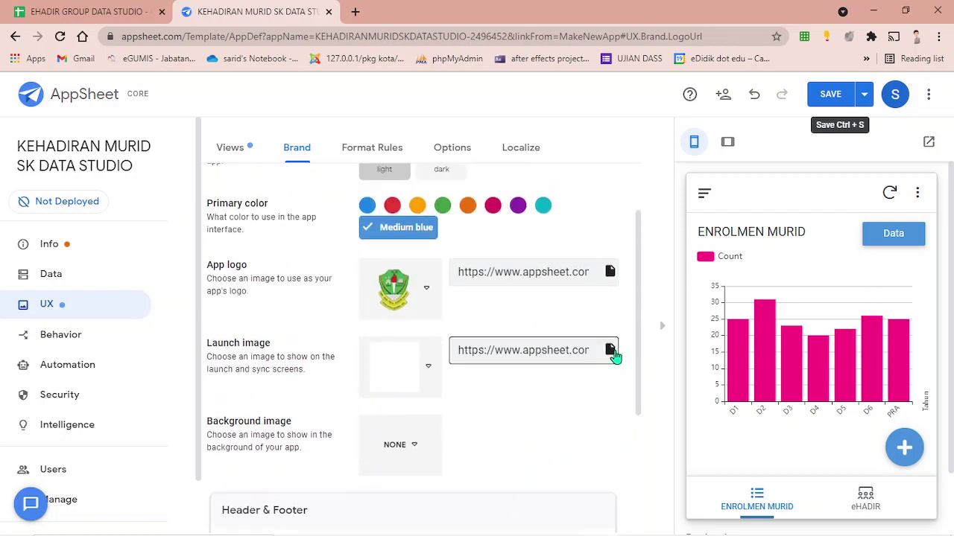
Search the Drive images for UNTI and use Untitled.jpg as the launch image.
click(610, 351)
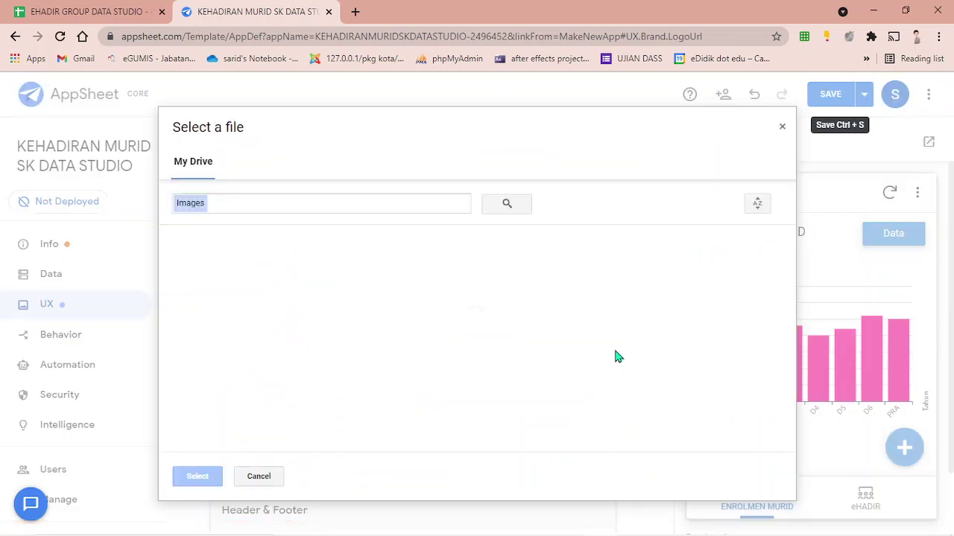
click(349, 206)
text(UNTI)
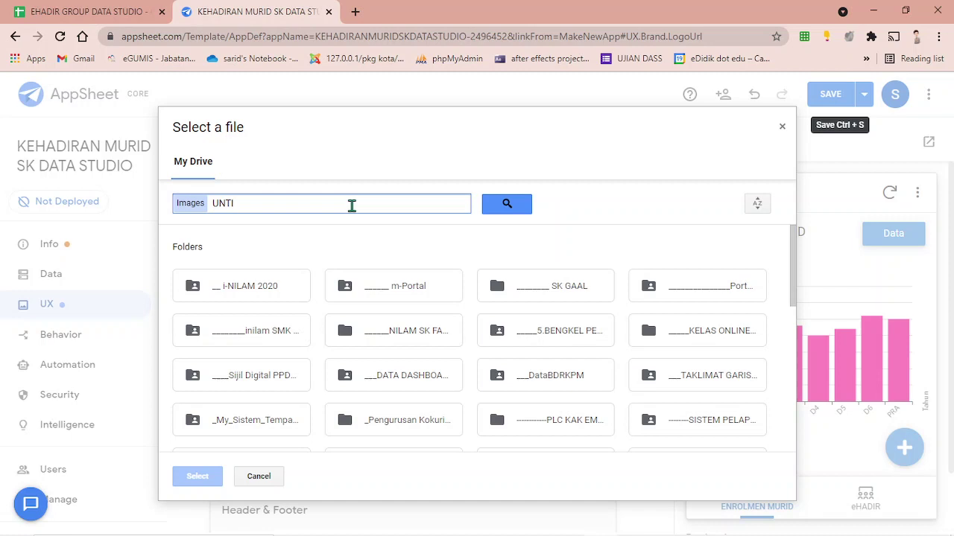
click(489, 201)
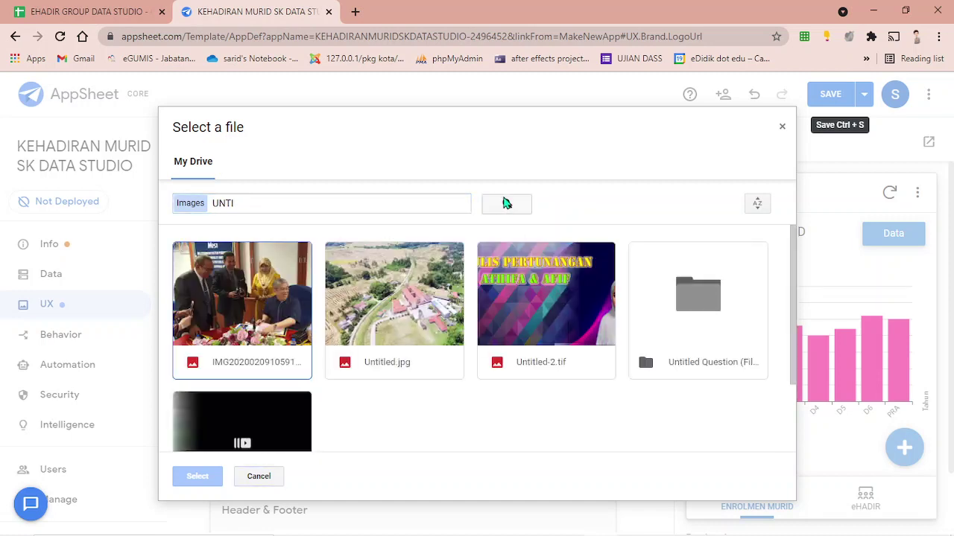
click(398, 291)
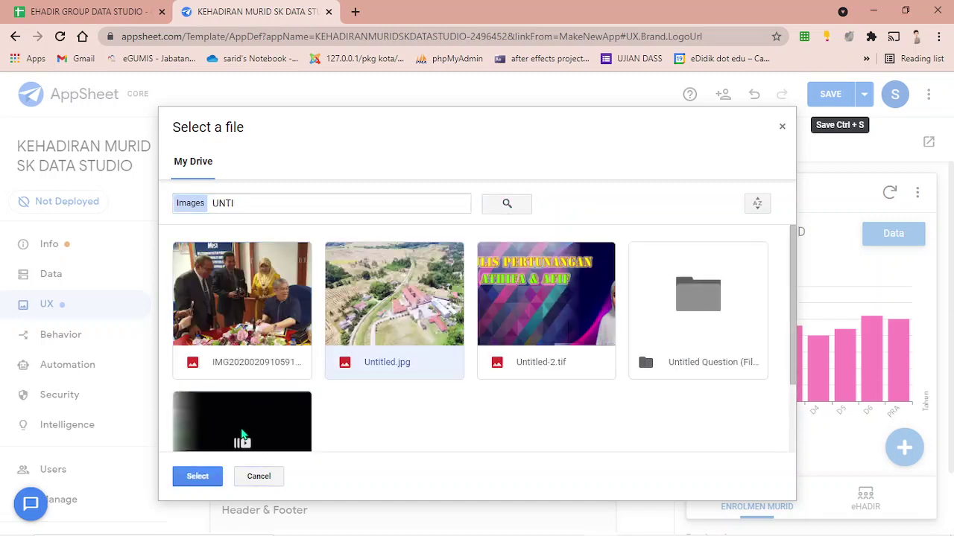
click(209, 472)
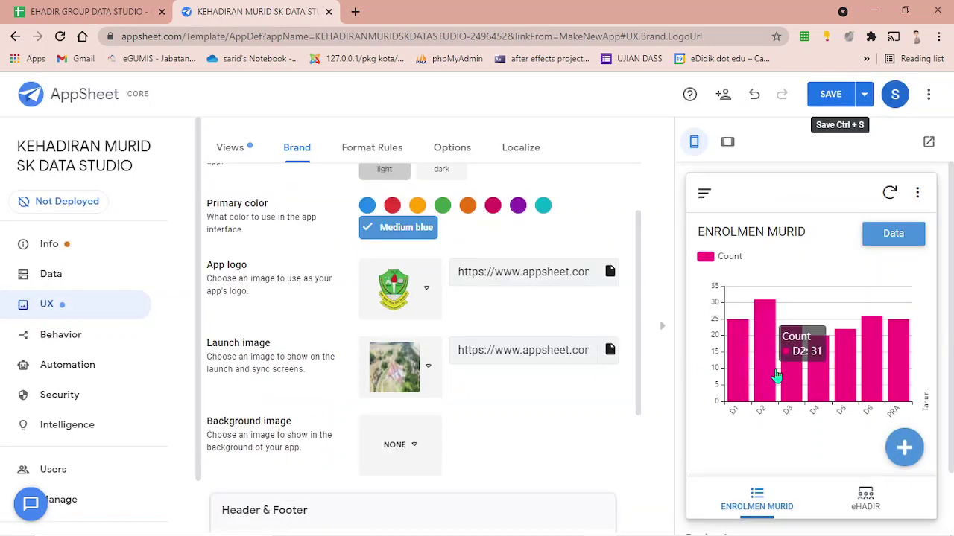
Show the view name and logo in the header, hide the menu and search buttons, and preview the header on the eHADIR form.
scroll(447, 384, down, 2)
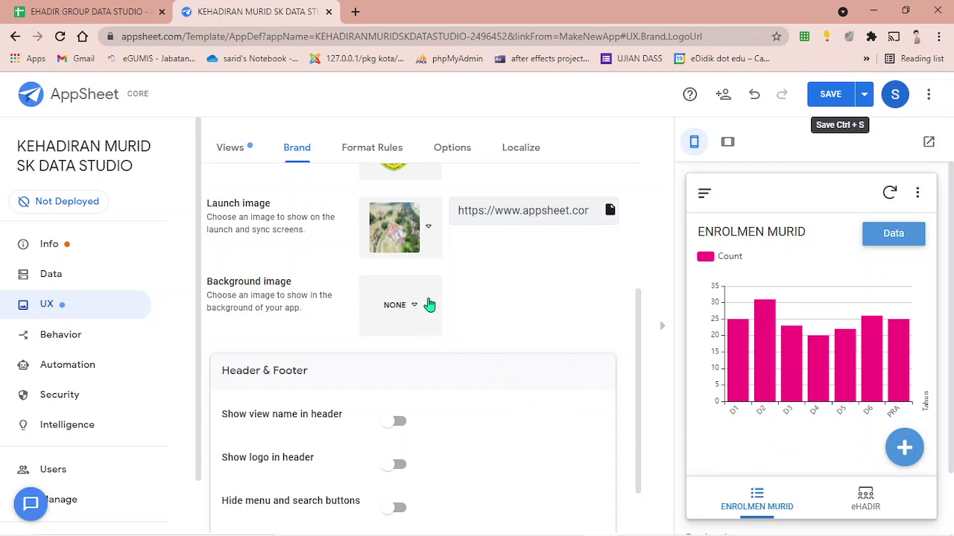
scroll(499, 326, down, 1)
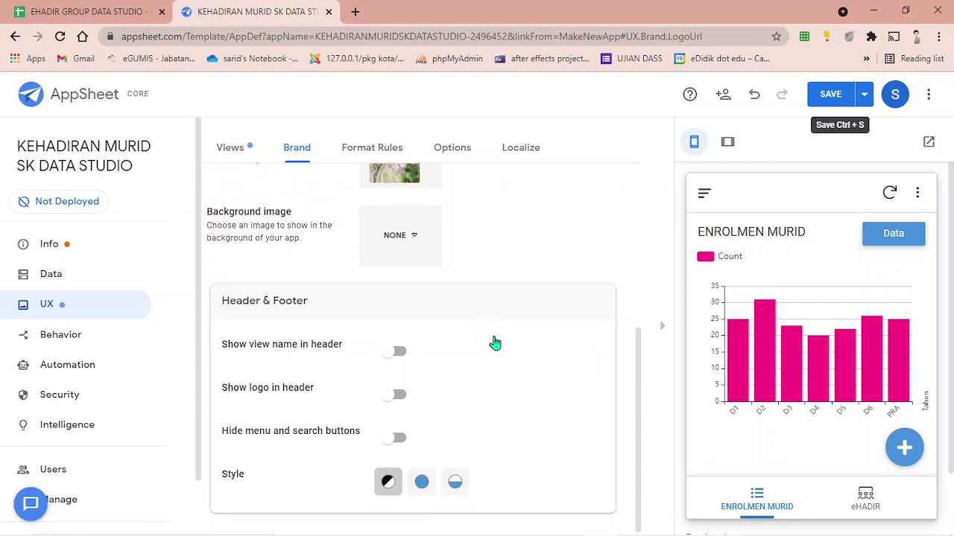
click(397, 353)
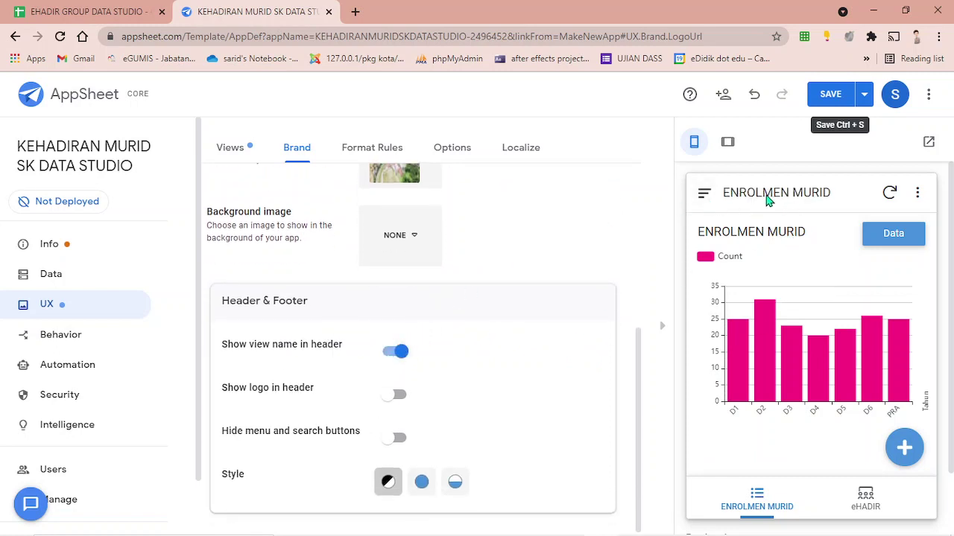
click(880, 506)
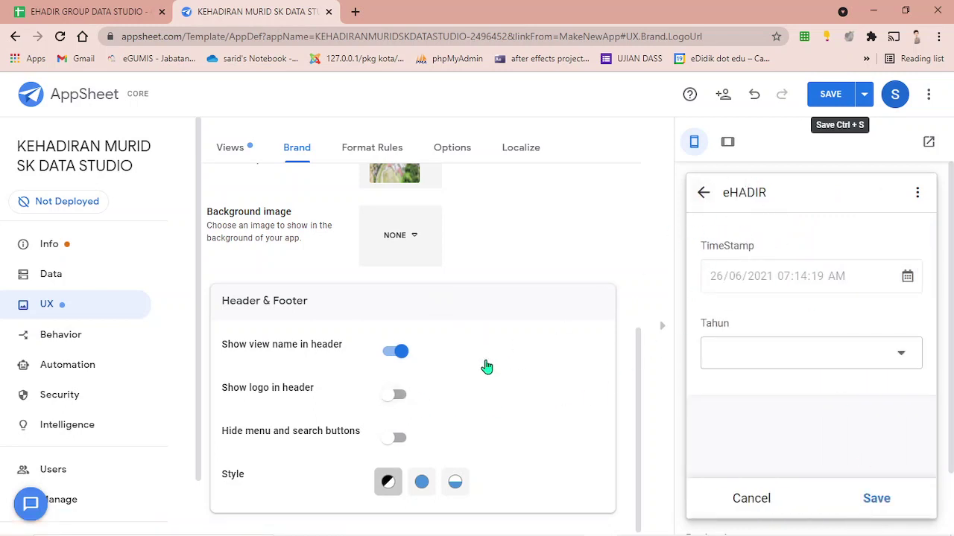
click(397, 397)
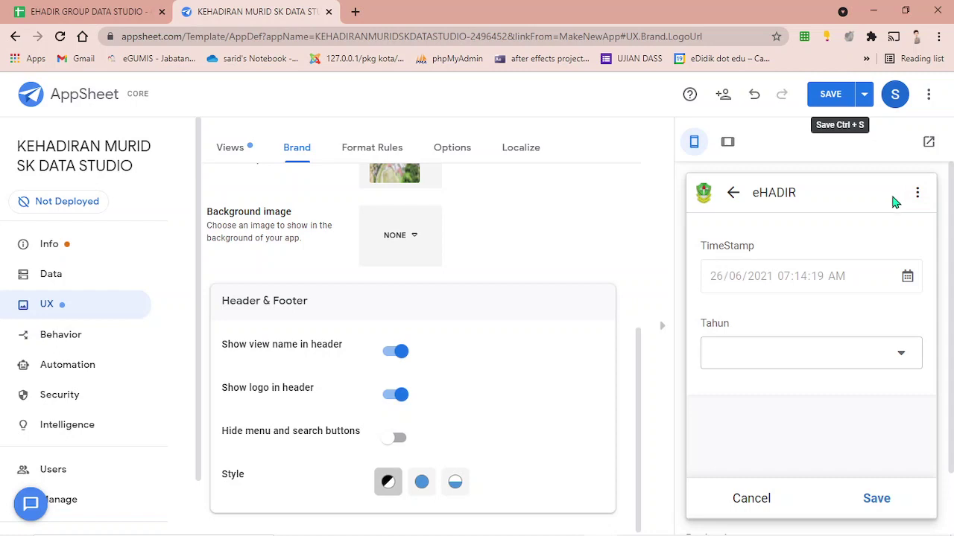
click(398, 439)
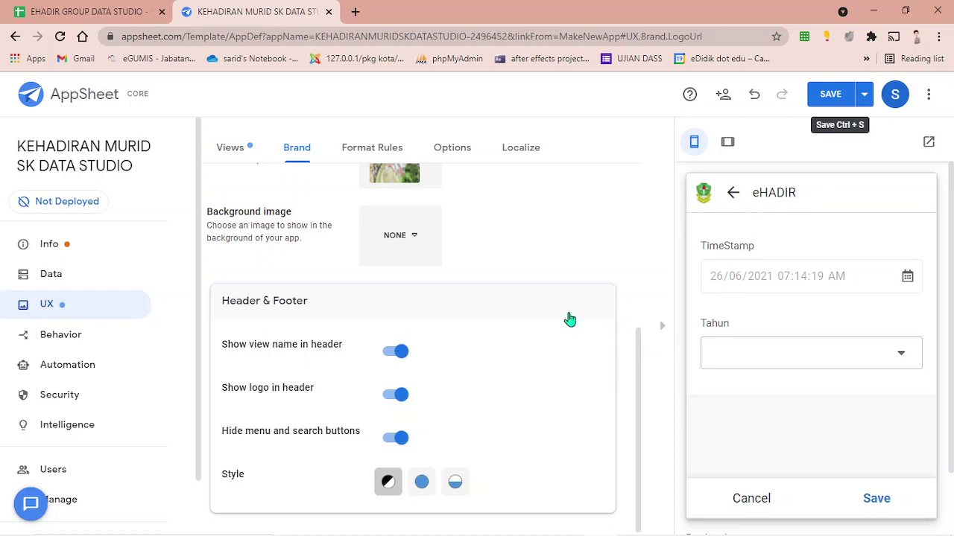
Set the header and footer style to Accented Footer and the primary color to red, checking them on the ENROLMEN MURID preview.
click(455, 484)
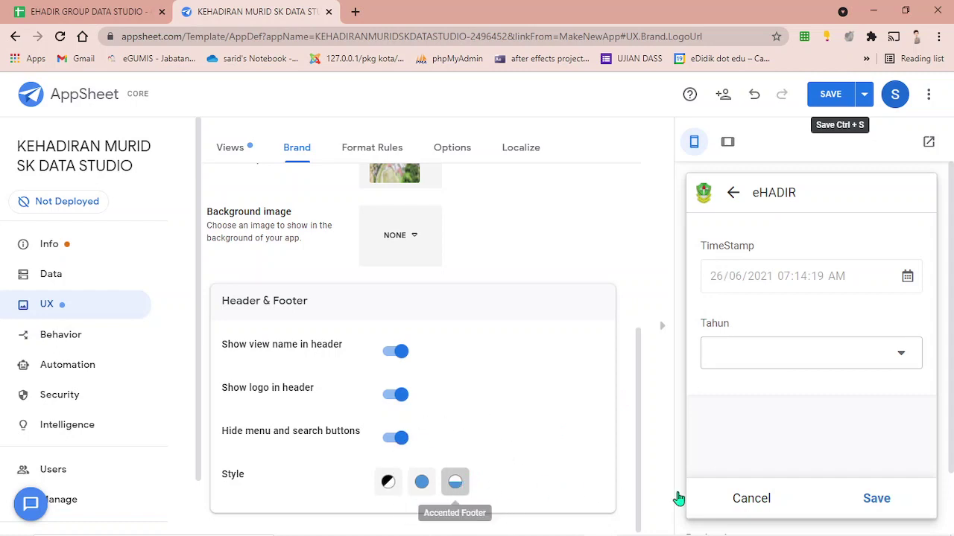
click(753, 498)
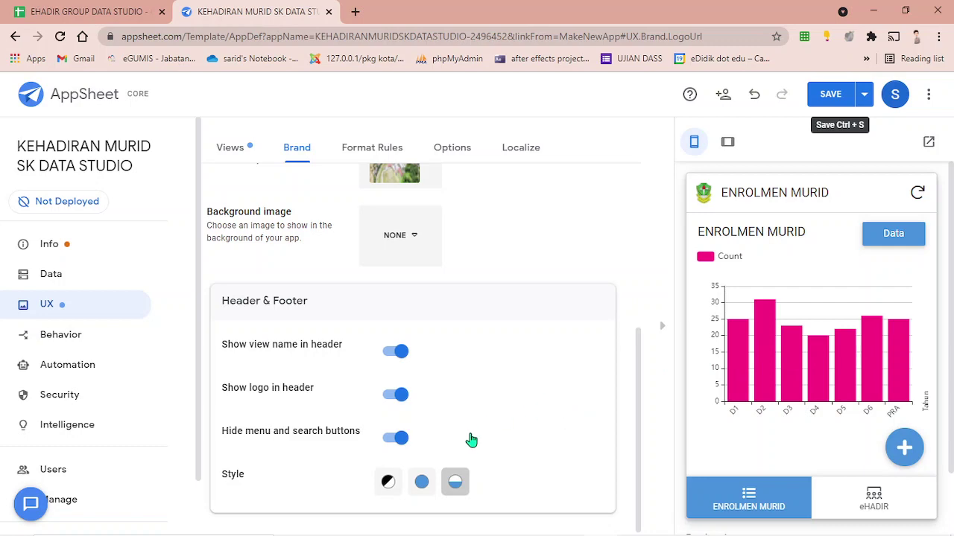
scroll(458, 421, up, 5)
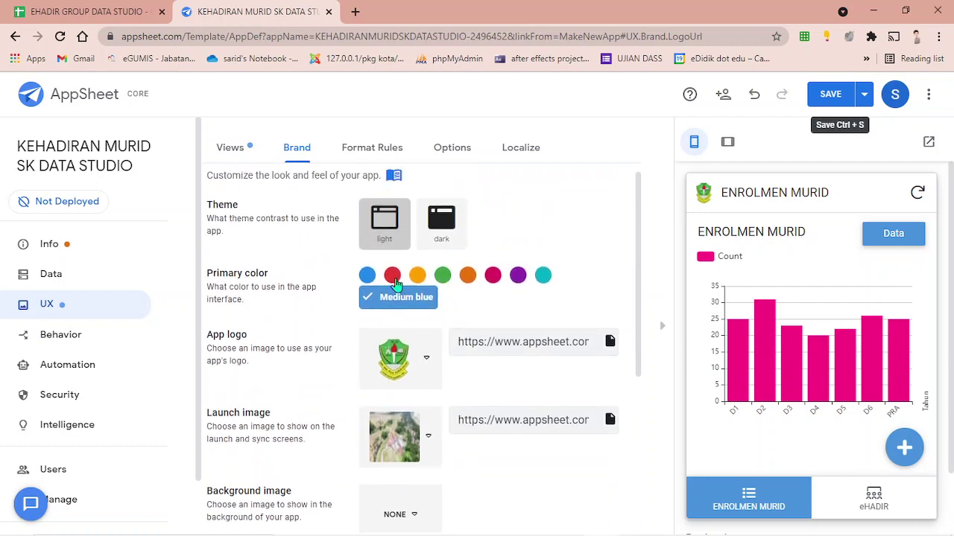
click(393, 276)
scroll(480, 354, down, 5)
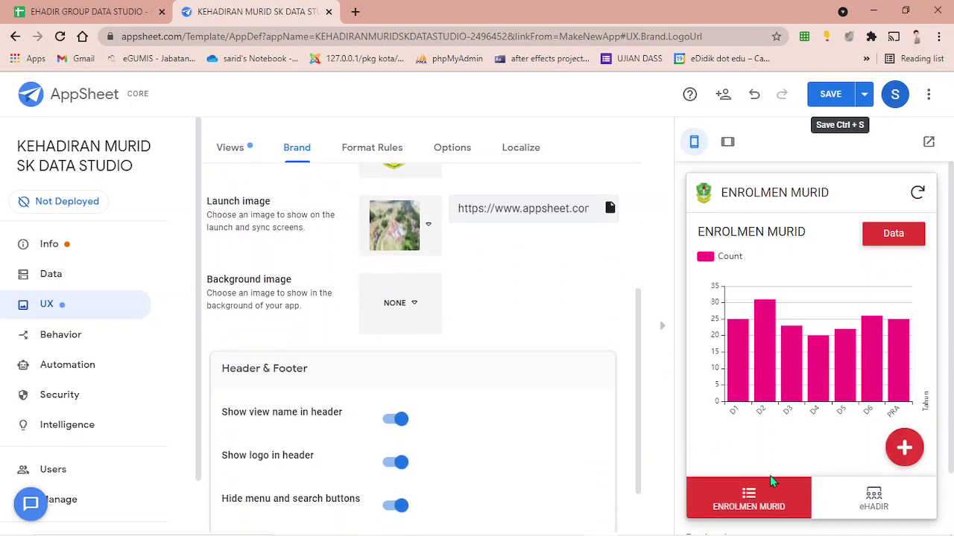
Set the primary color to dark pink and preview it on the ENROLMEN MURID chart and eHADIR form.
scroll(480, 354, up, 5)
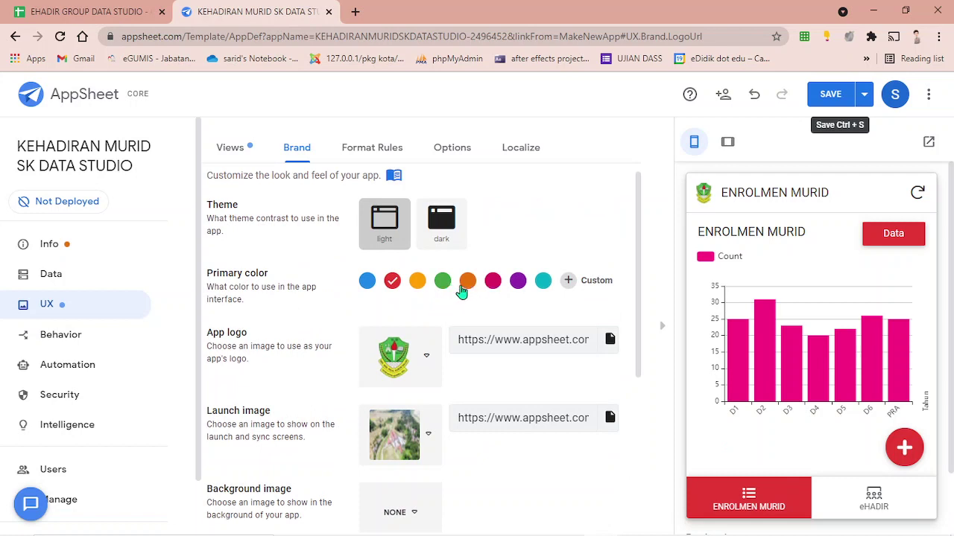
click(494, 283)
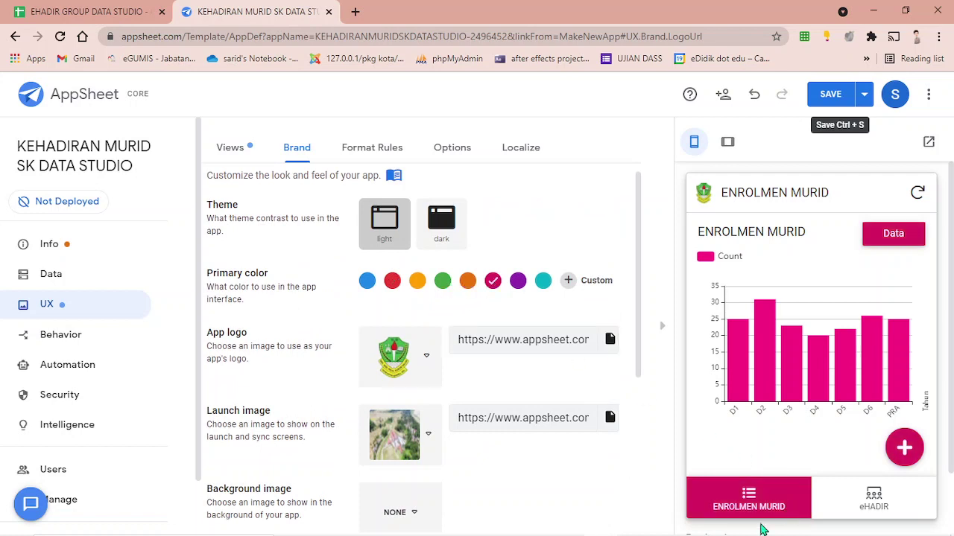
click(863, 502)
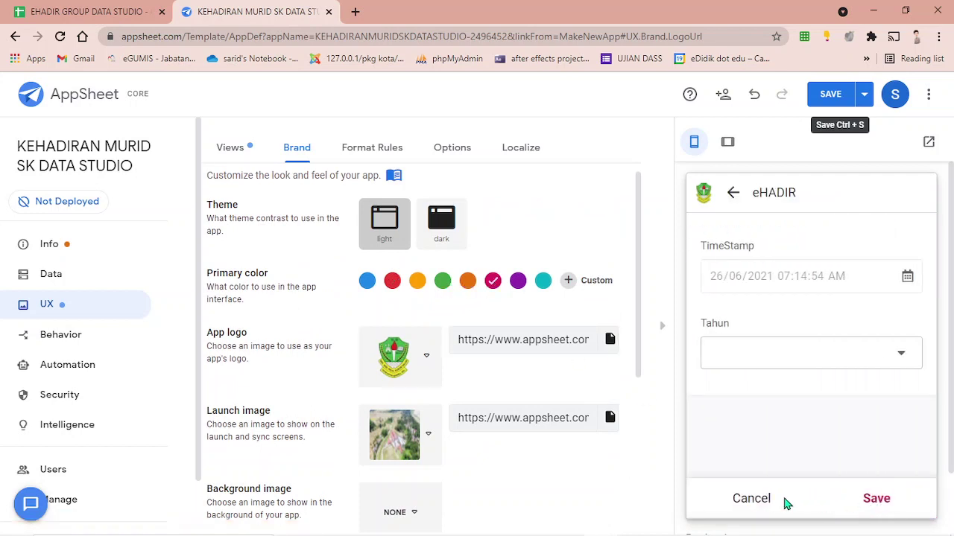
click(788, 502)
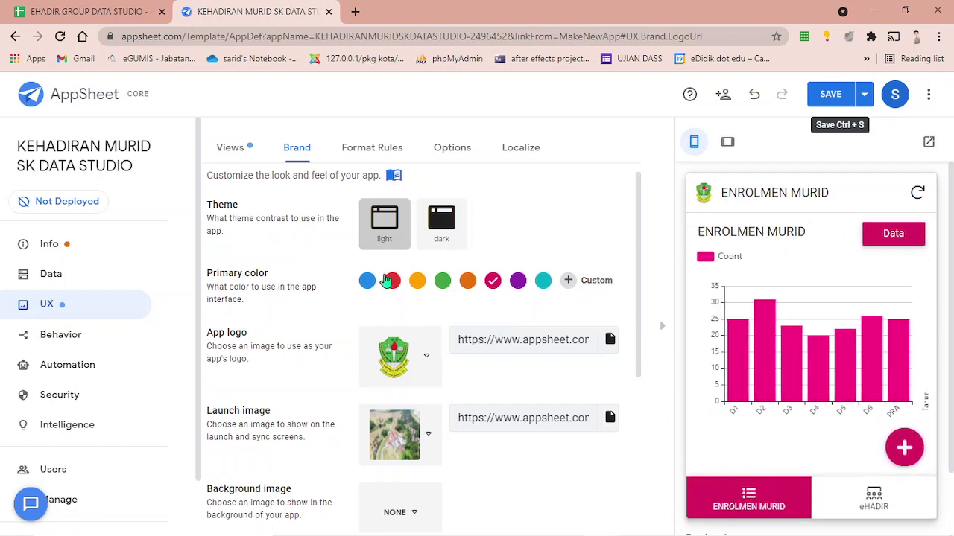
Save the app and check the eHADIR form in the preview, closing it without submitting an entry.
click(832, 95)
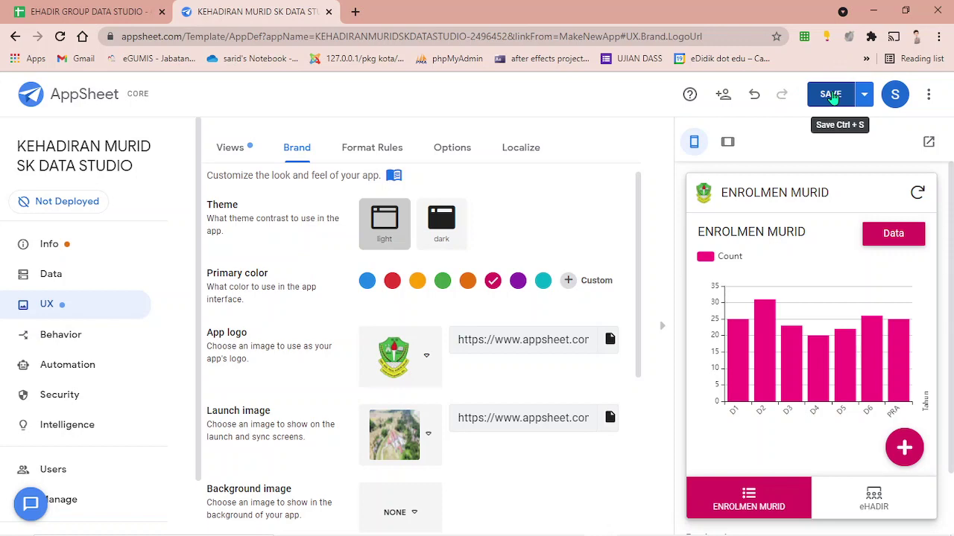
click(832, 95)
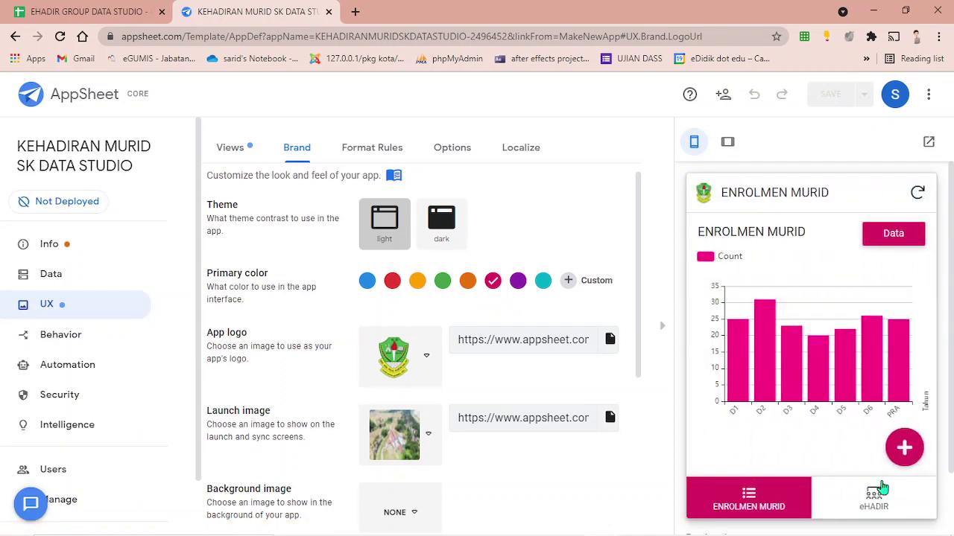
click(871, 498)
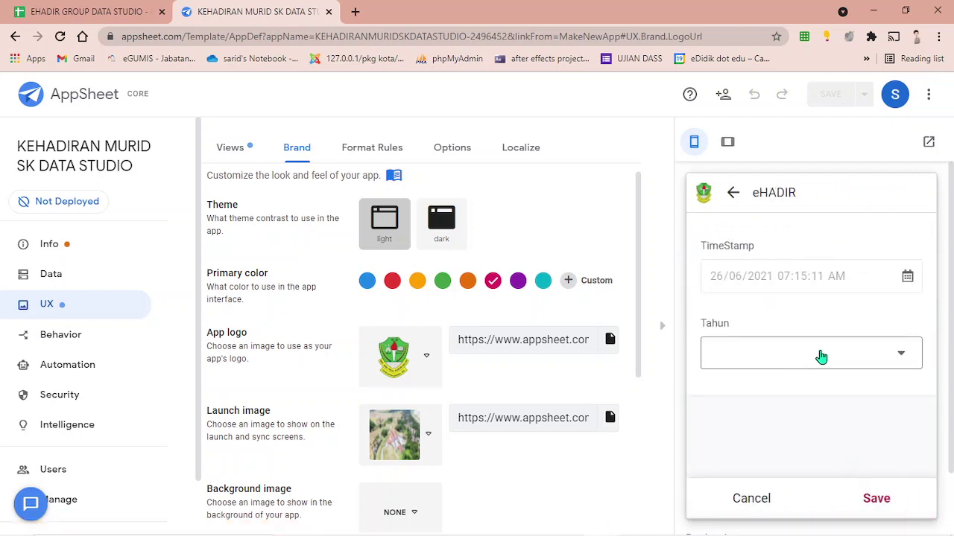
click(760, 501)
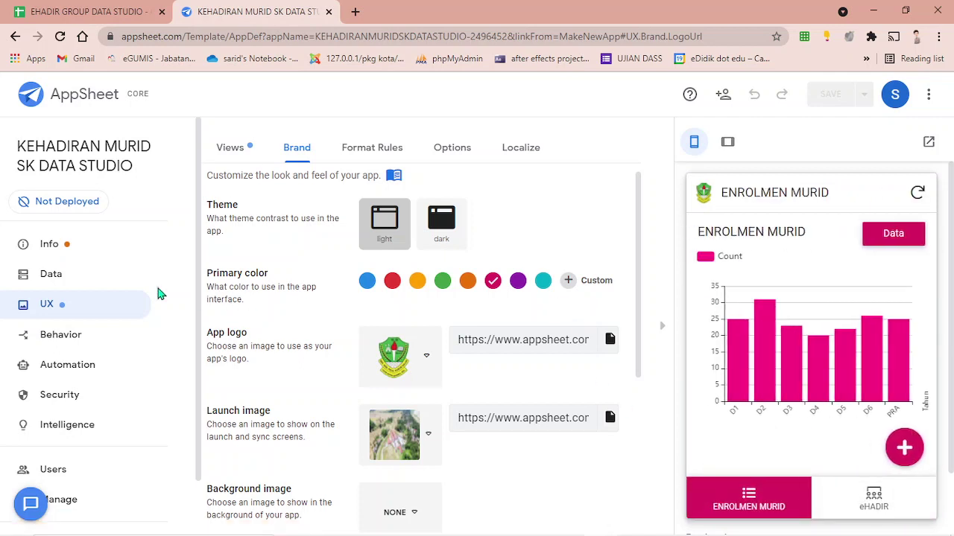
Review the app's warnings and make TimeStamp the key column of the eHADIR table instead of _RowNumber.
click(50, 244)
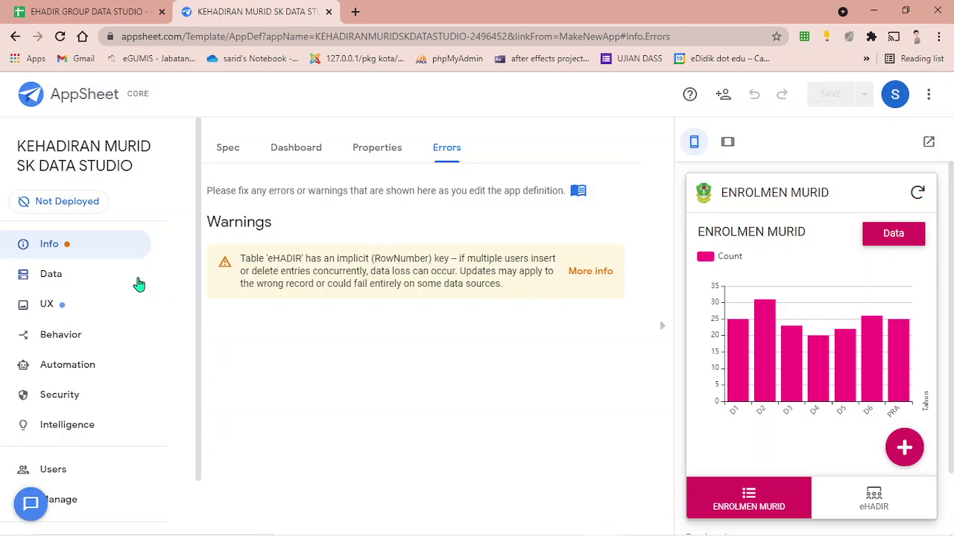
click(85, 275)
scroll(424, 289, down, 1)
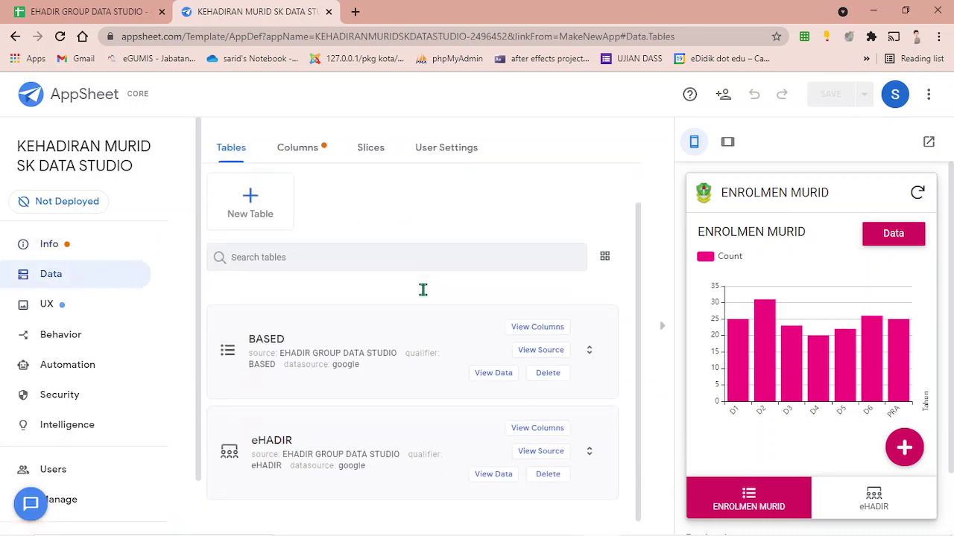
click(326, 422)
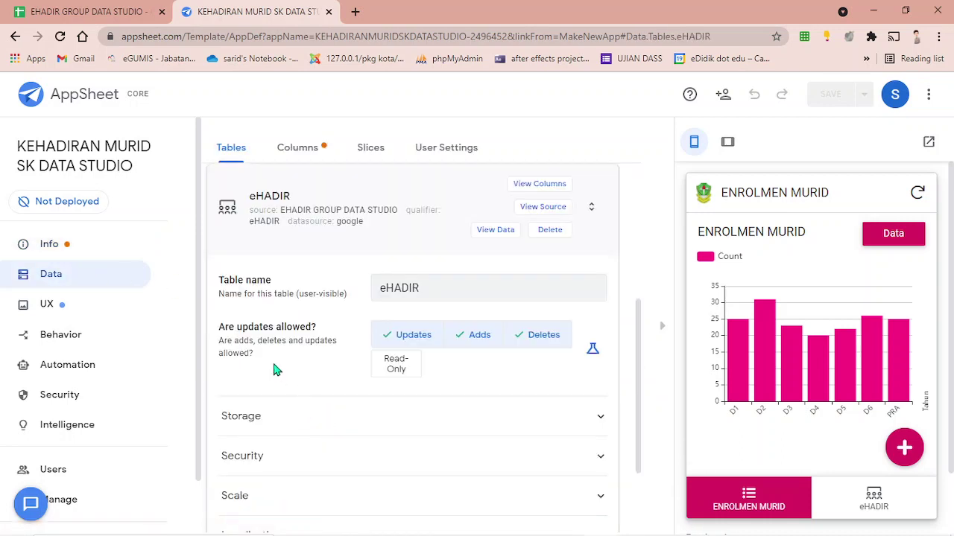
click(529, 183)
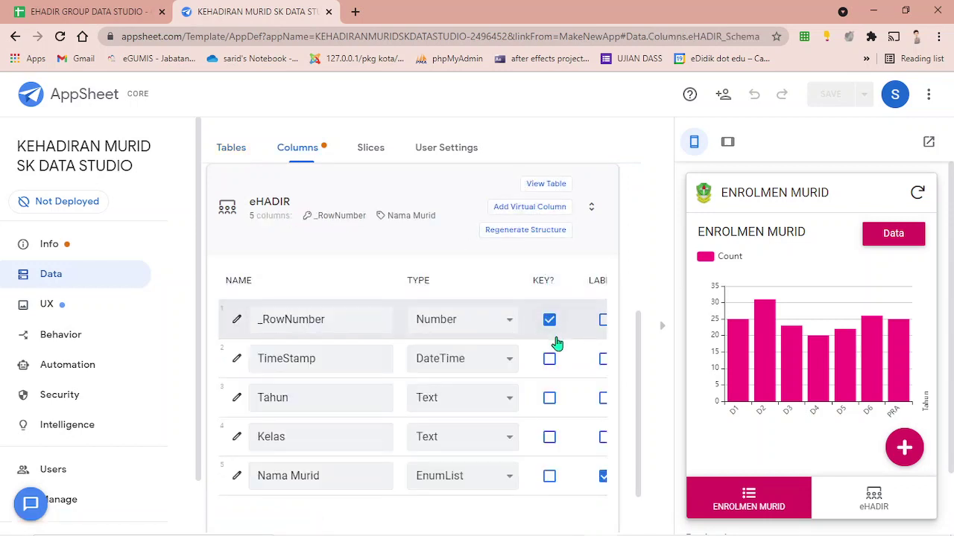
click(548, 322)
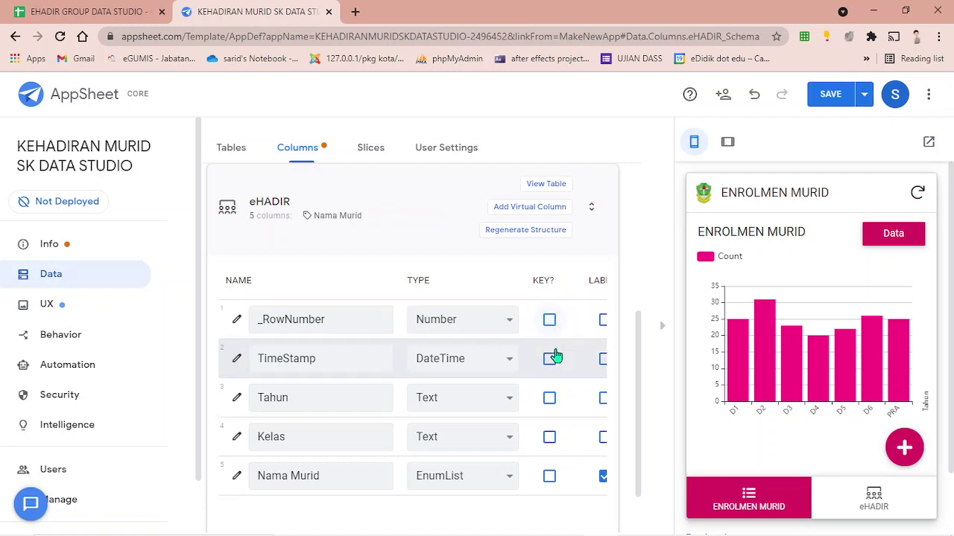
click(549, 360)
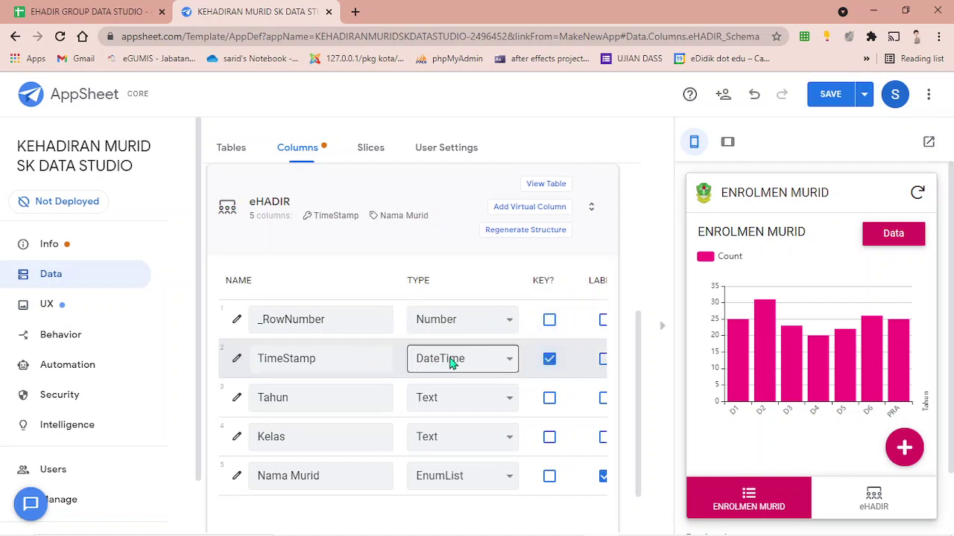
Make Tahun the label column of the eHADIR table instead of Nama Murid and save the app.
scroll(549, 413, down, 2)
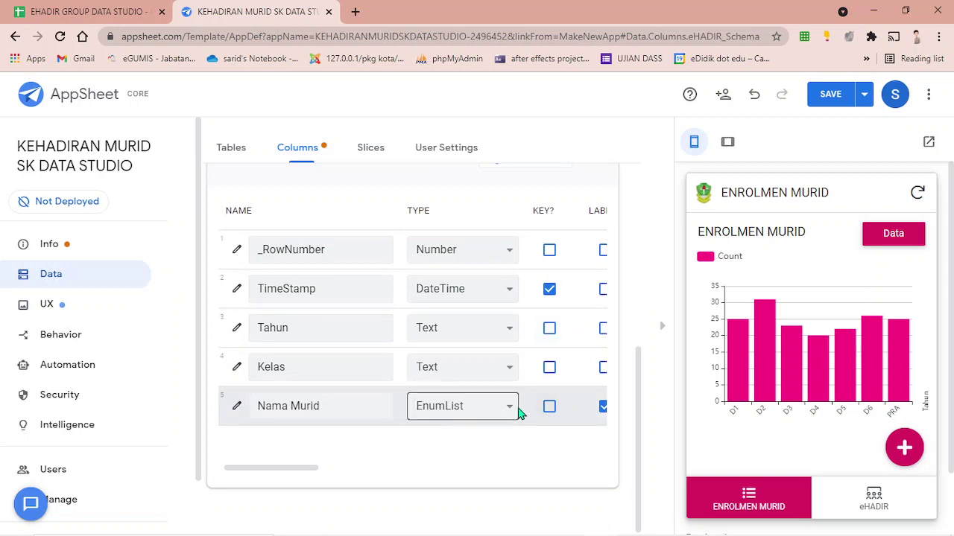
scroll(581, 403, up, 2)
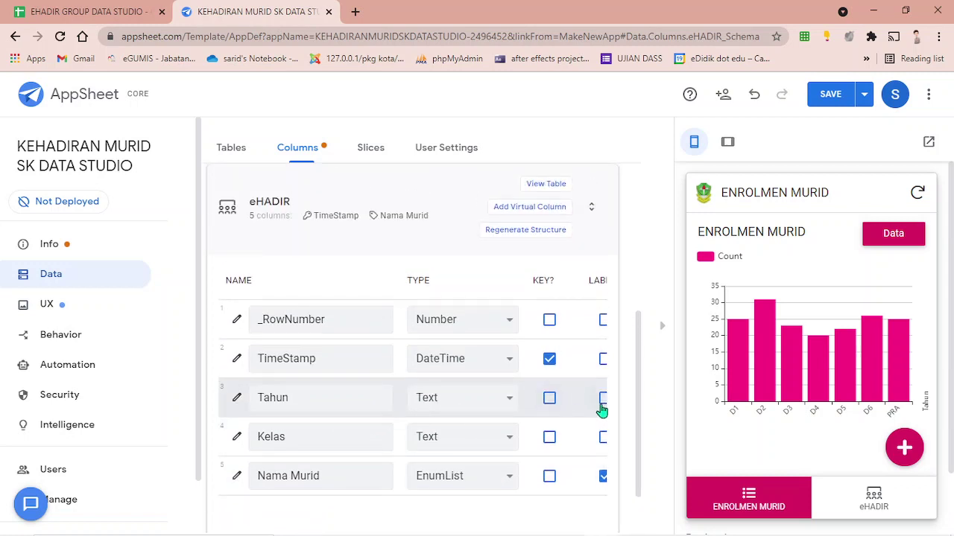
click(602, 400)
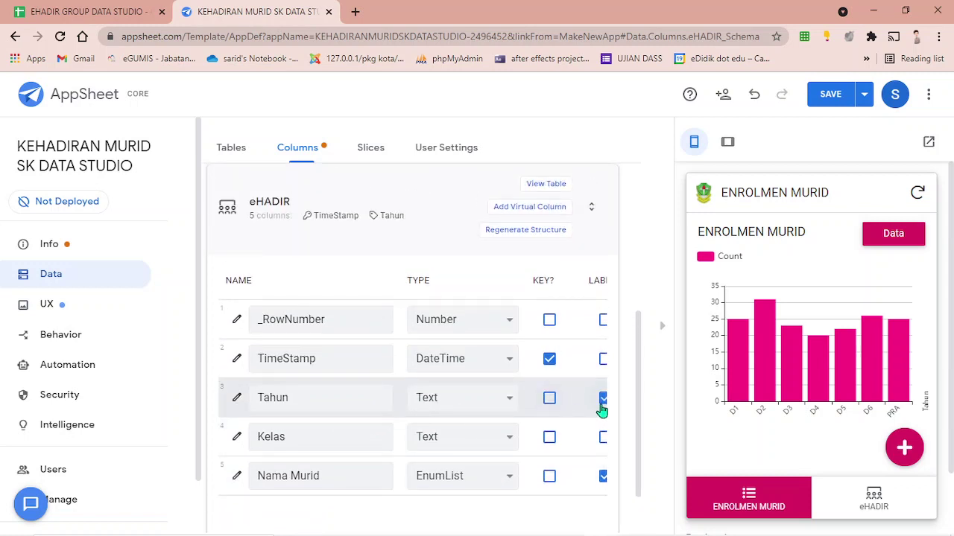
click(603, 477)
scroll(628, 424, down, 2)
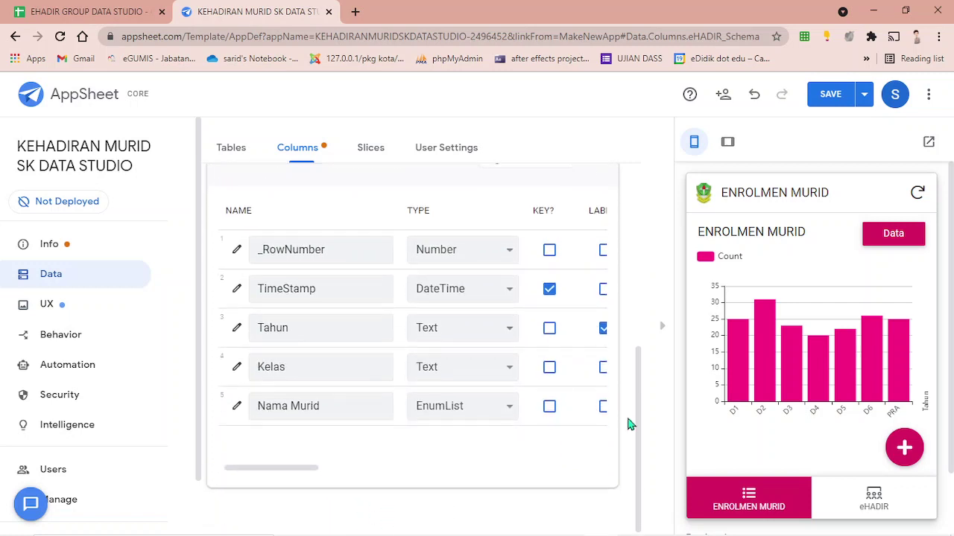
drag(320, 473, 353, 472)
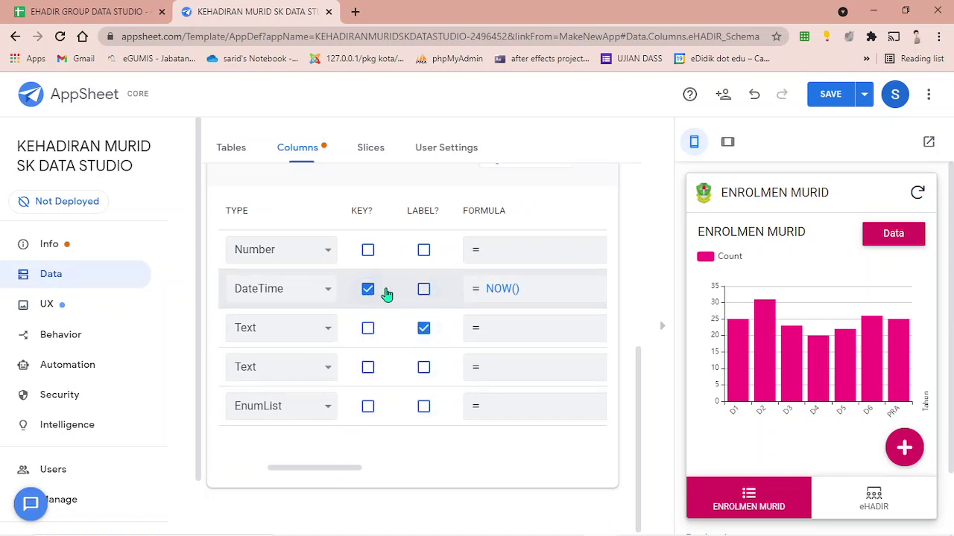
click(818, 101)
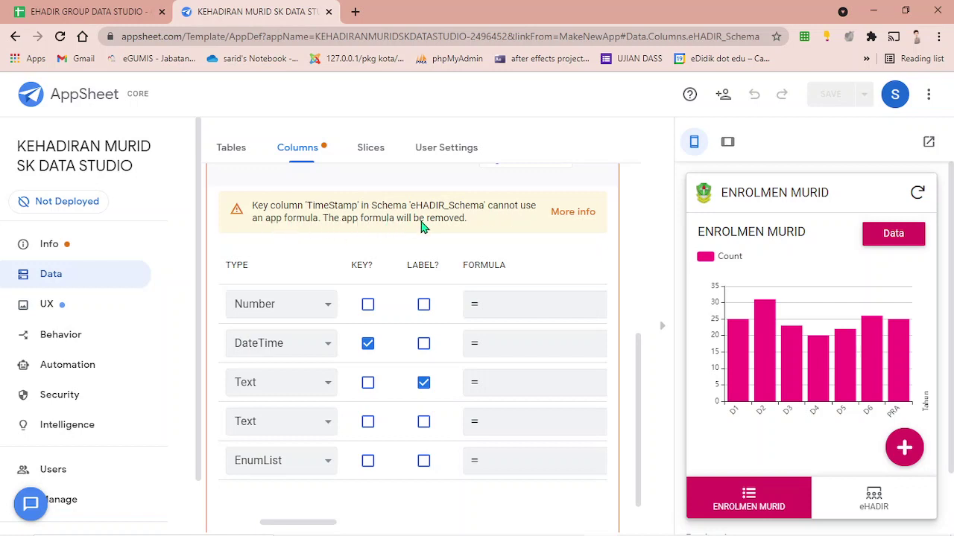
Clear the initial value formula of the eHADIR table's TimeStamp column and save, checking the change on the eHADIR form preview.
click(60, 39)
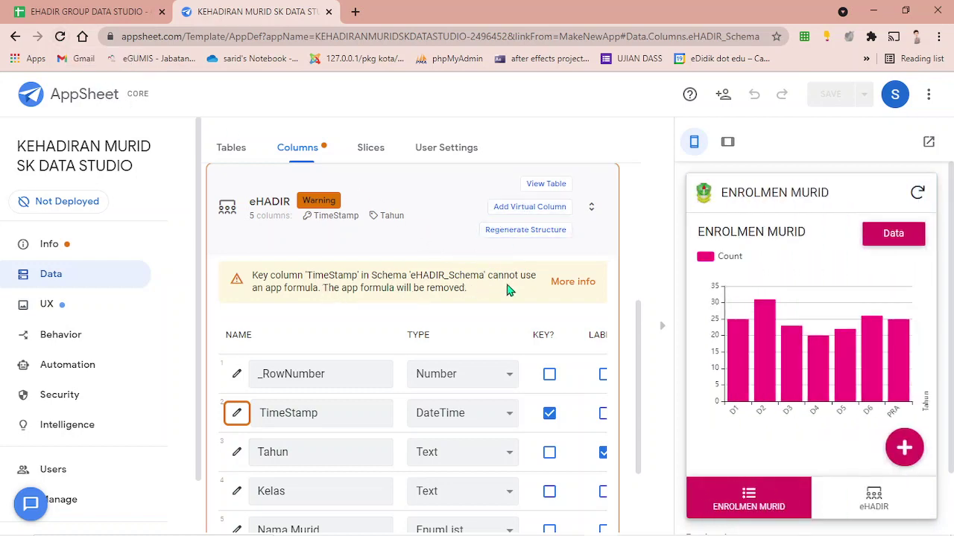
scroll(447, 281, down, 2)
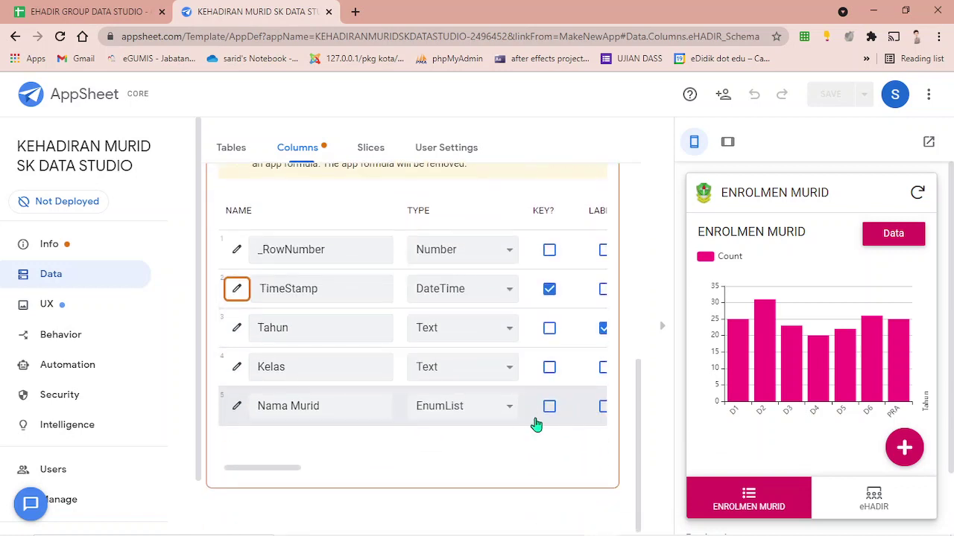
scroll(298, 471, right, 1)
drag(314, 476, 485, 485)
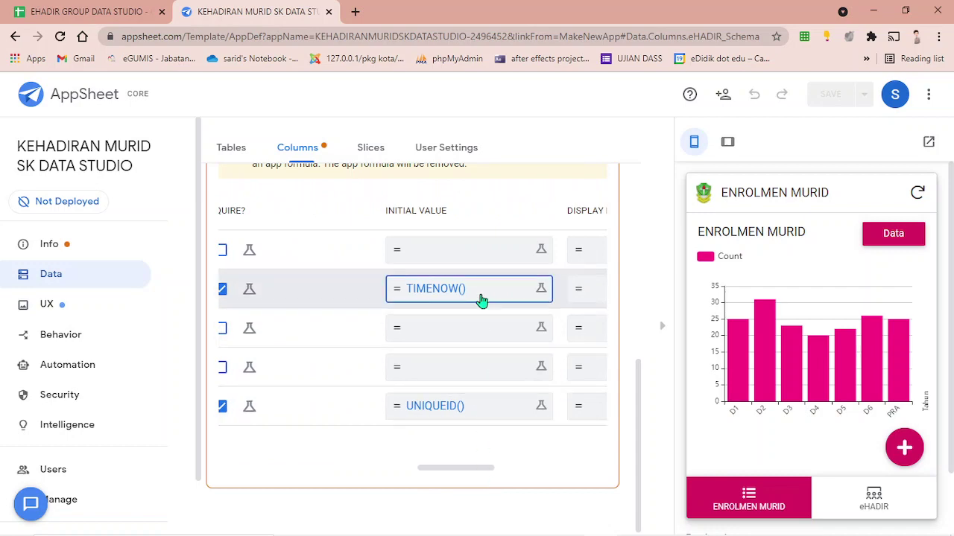
click(482, 298)
drag(264, 198, 82, 208)
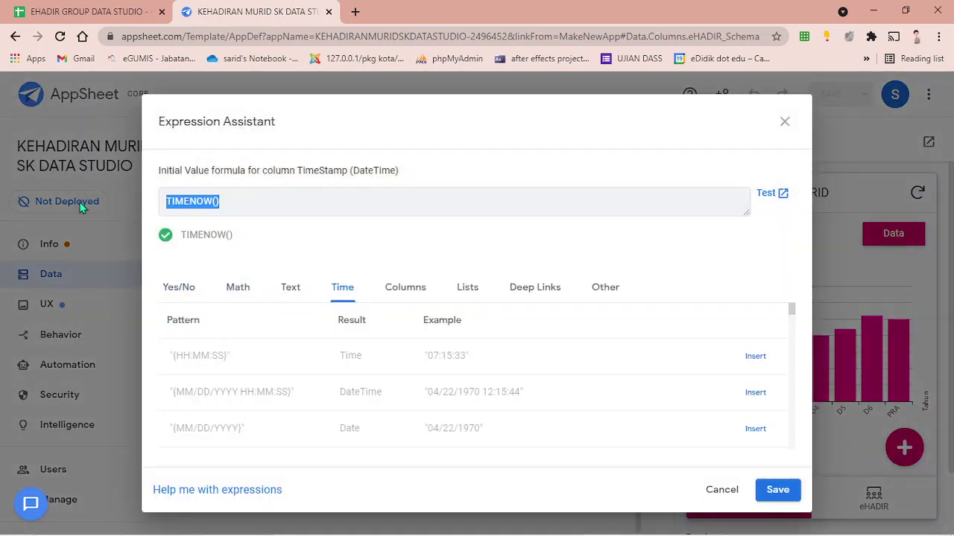
key(BackSpace)
click(778, 492)
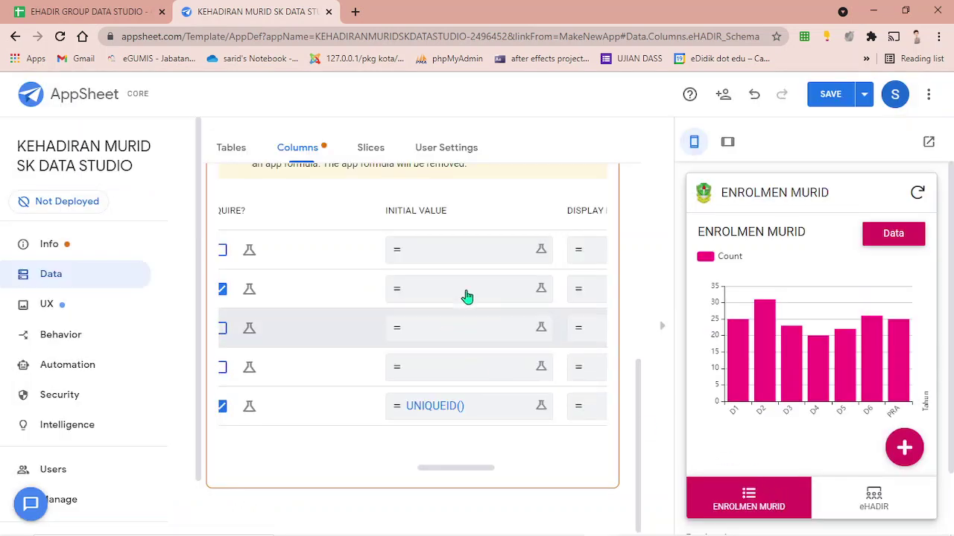
click(838, 91)
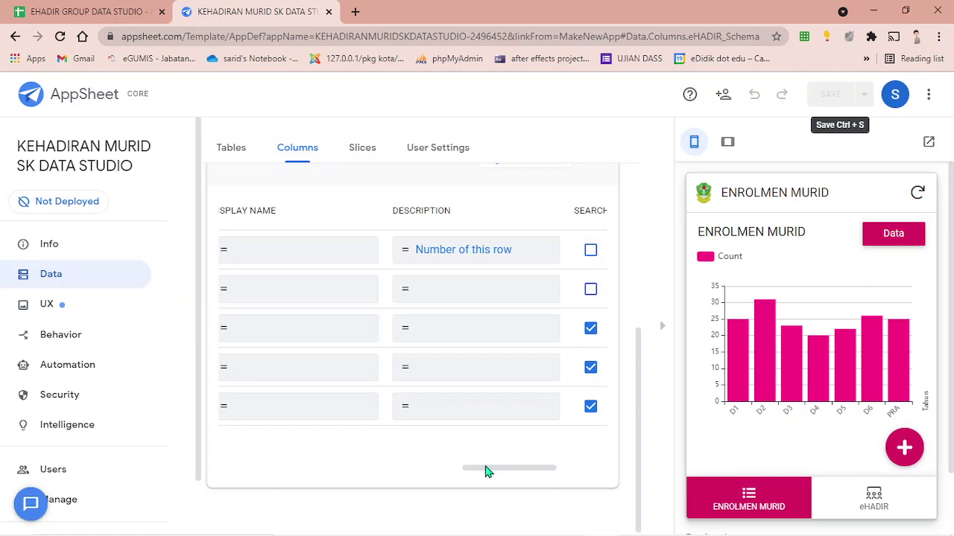
drag(485, 472, 427, 459)
click(891, 510)
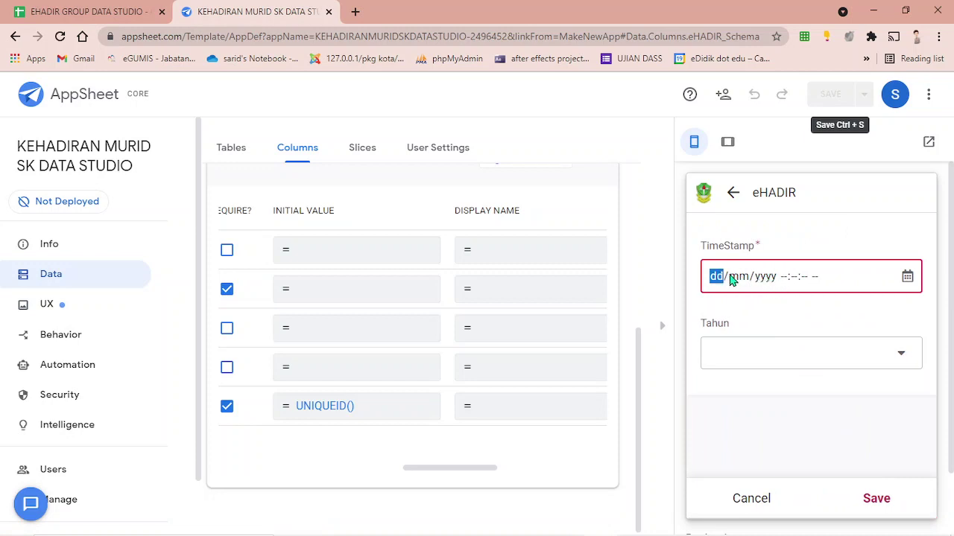
Open the Valid If formula of the eHADIR table's TimeStamp column for editing.
drag(460, 476, 288, 456)
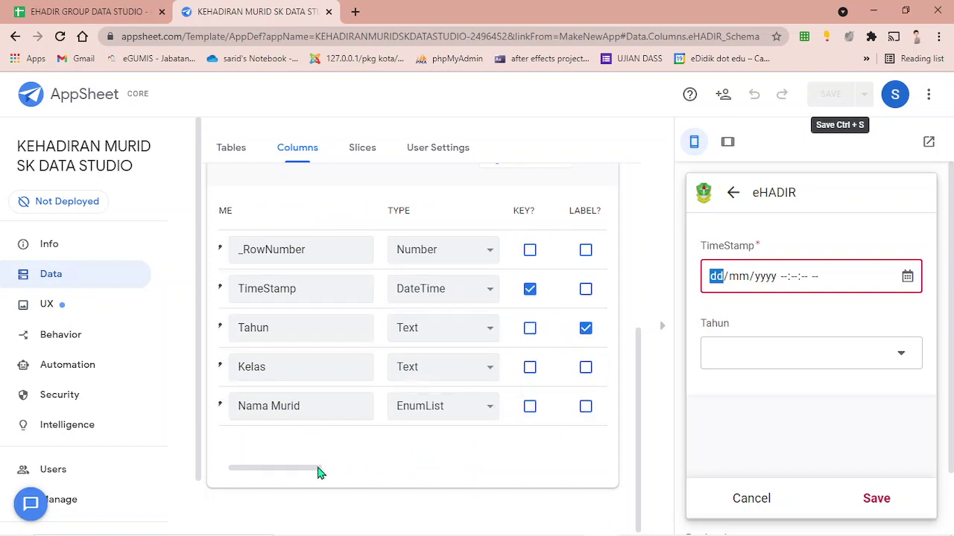
drag(320, 470, 271, 468)
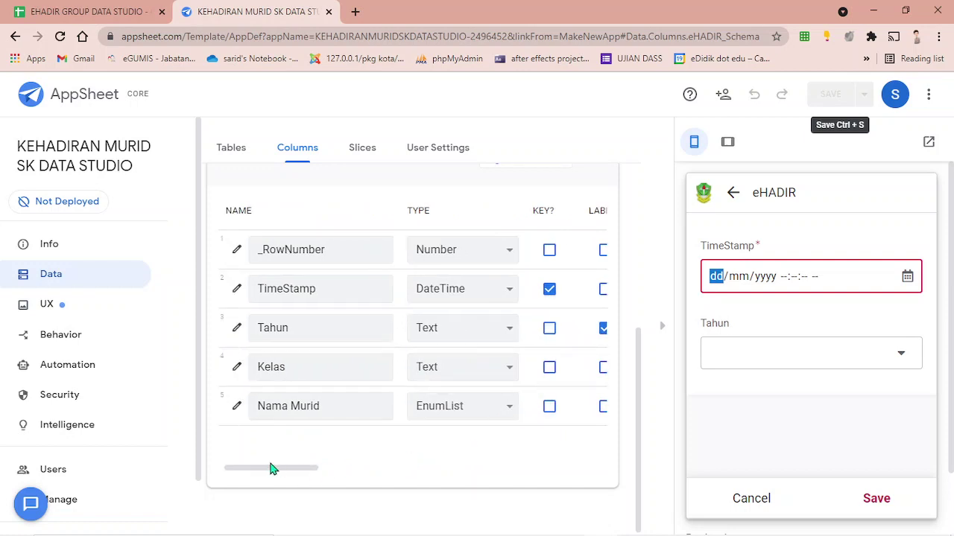
click(237, 295)
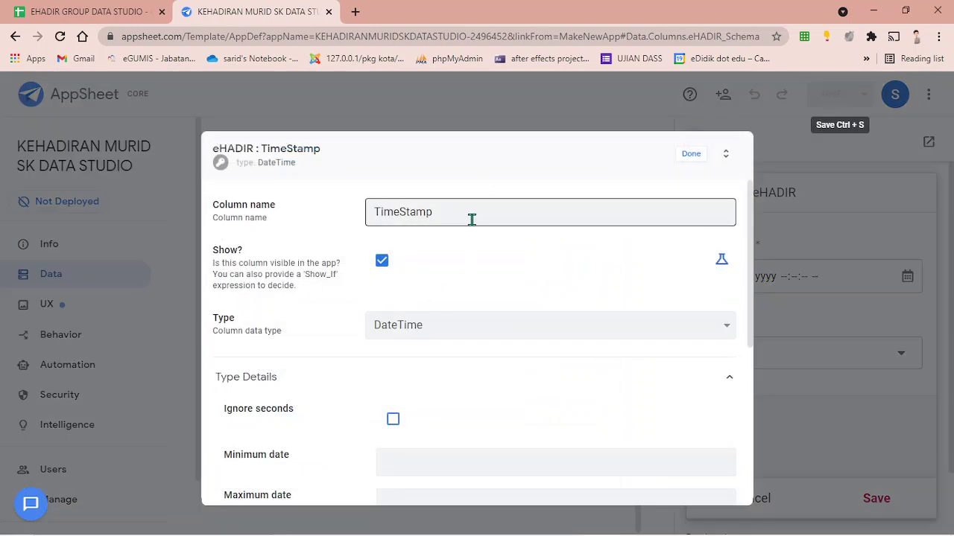
scroll(468, 356, down, 4)
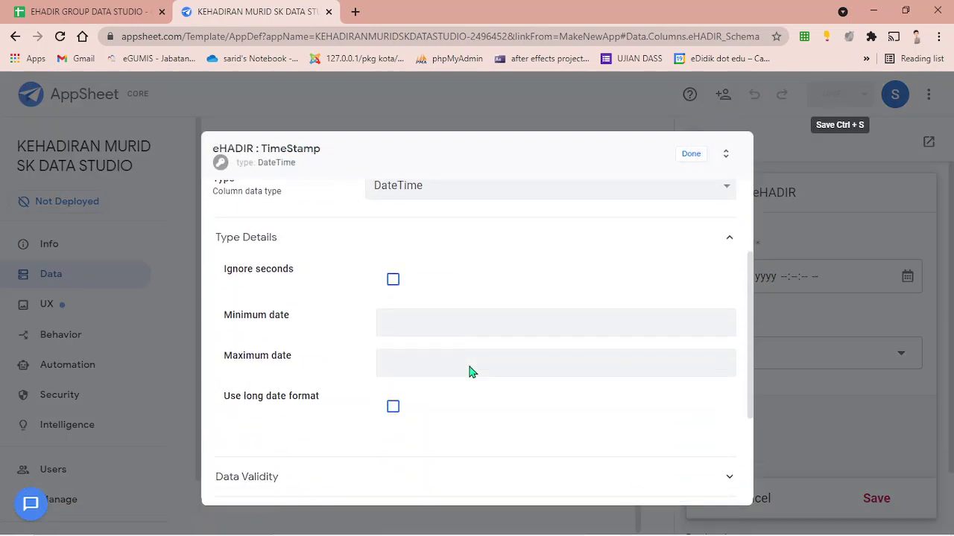
click(372, 349)
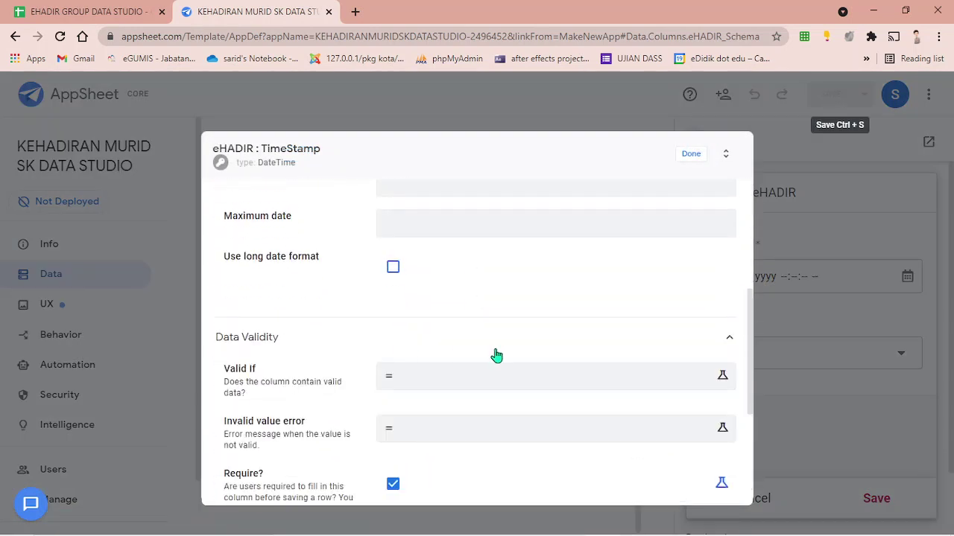
scroll(477, 335, down, 1)
click(463, 310)
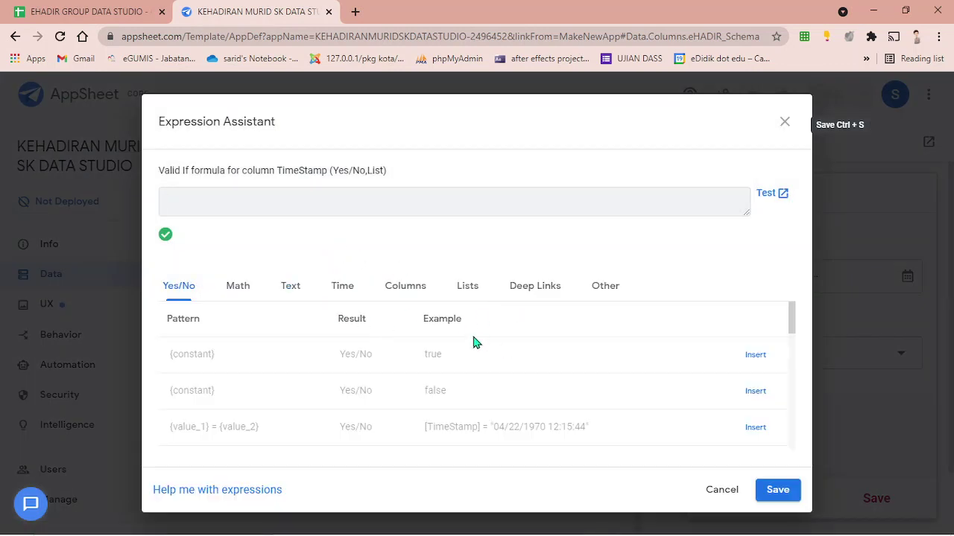
Try NOW() as the TimeStamp column's Valid If formula and clear it again.
scroll(412, 363, down, 1)
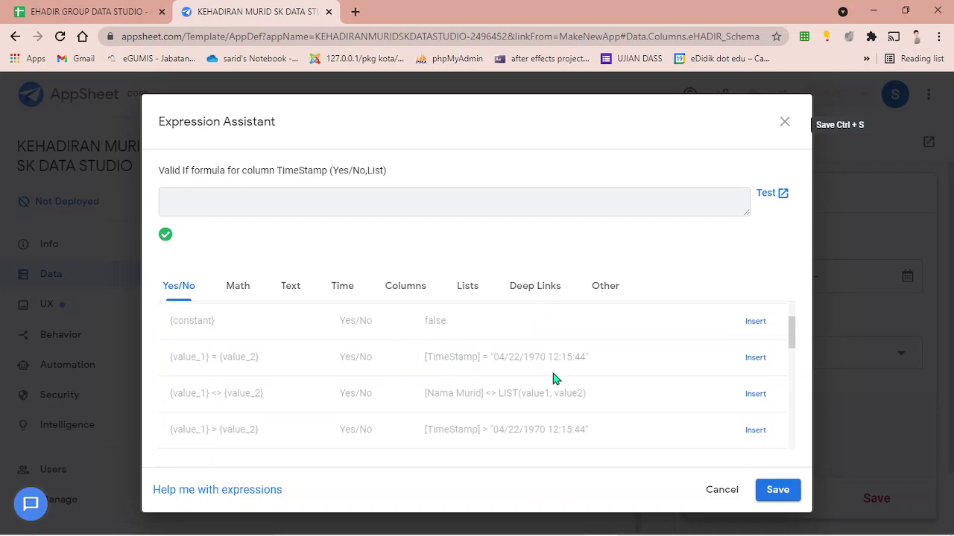
click(347, 295)
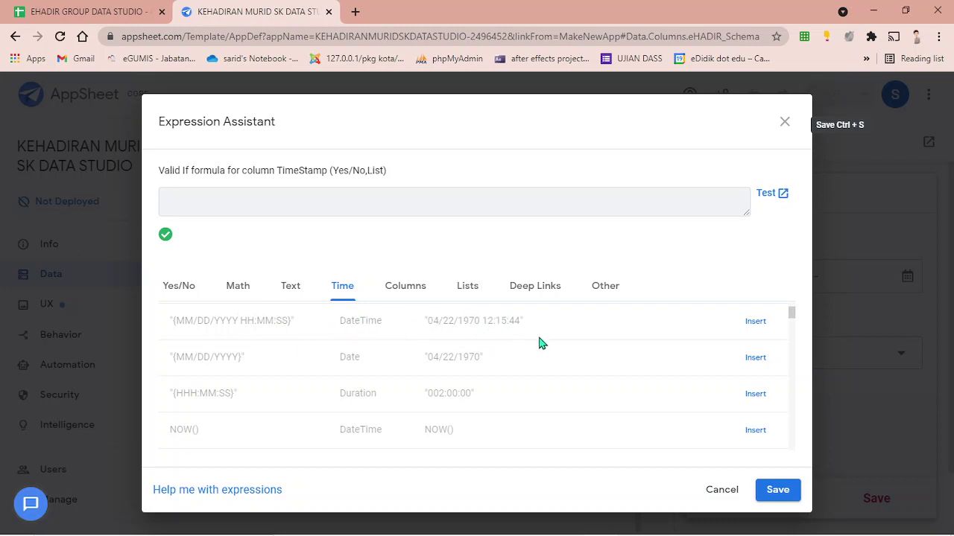
scroll(541, 343, down, 1)
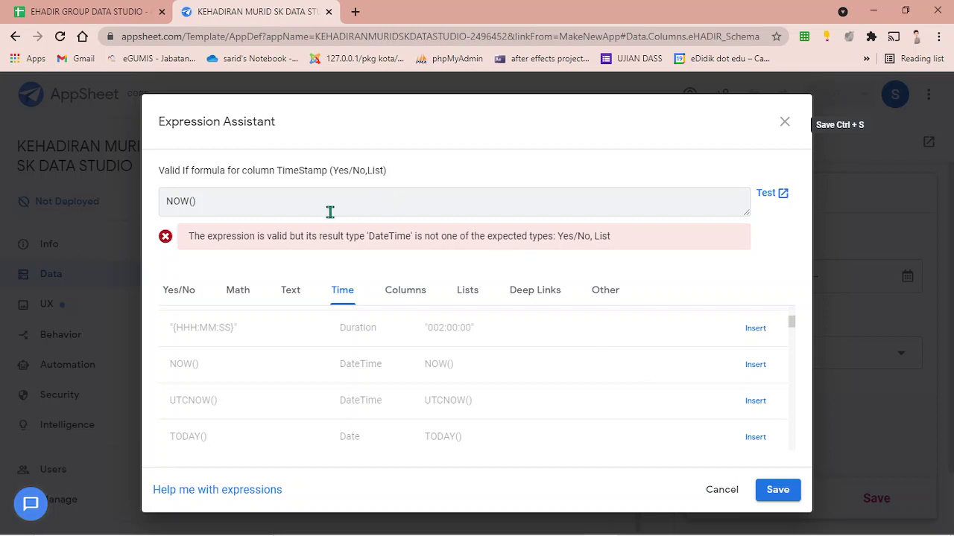
drag(330, 212, 155, 196)
key(BackSpace)
Set TimeStamp's Valid If formula to the Yes/No example [TimeStamp] < "04/22/1970 12:15:44" and save the app.
click(182, 298)
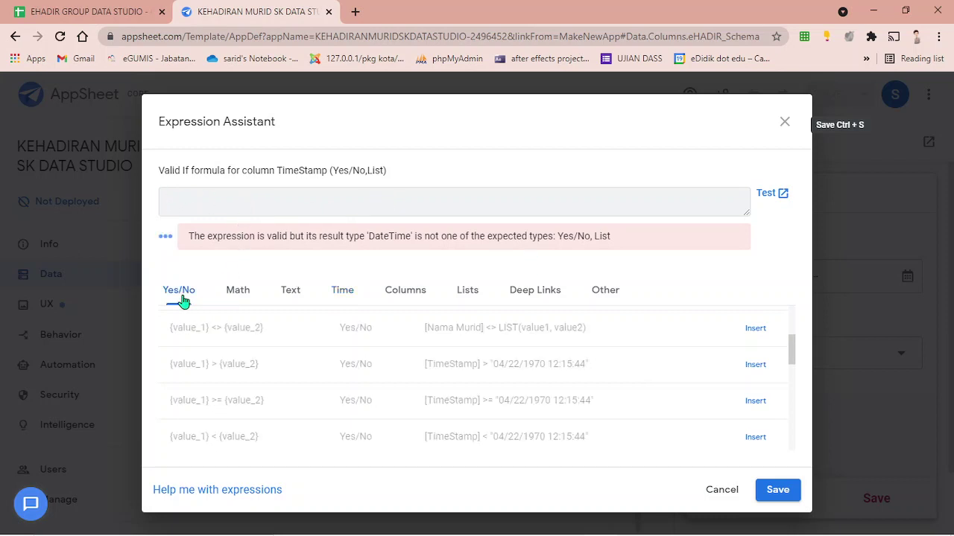
scroll(333, 323, down, 2)
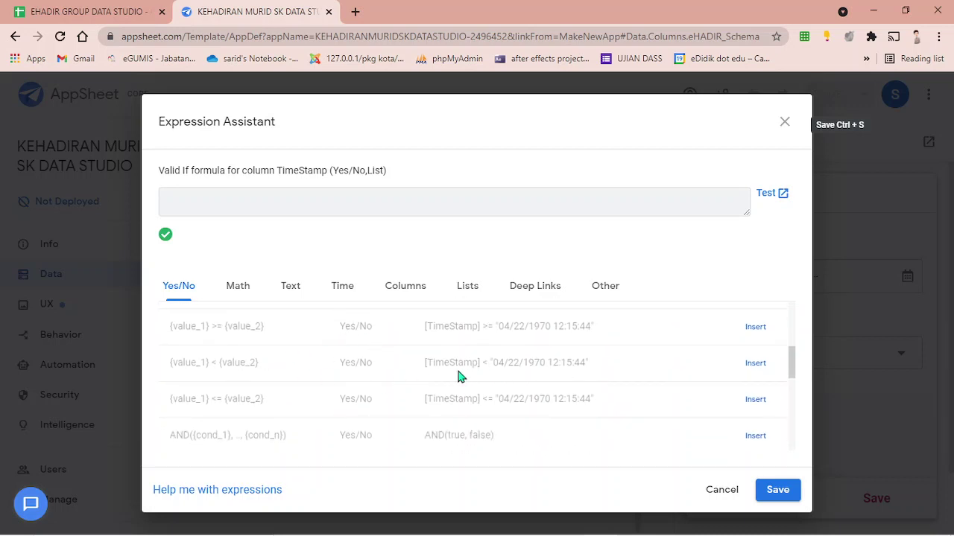
scroll(452, 377, down, 2)
scroll(455, 379, up, 2)
click(755, 365)
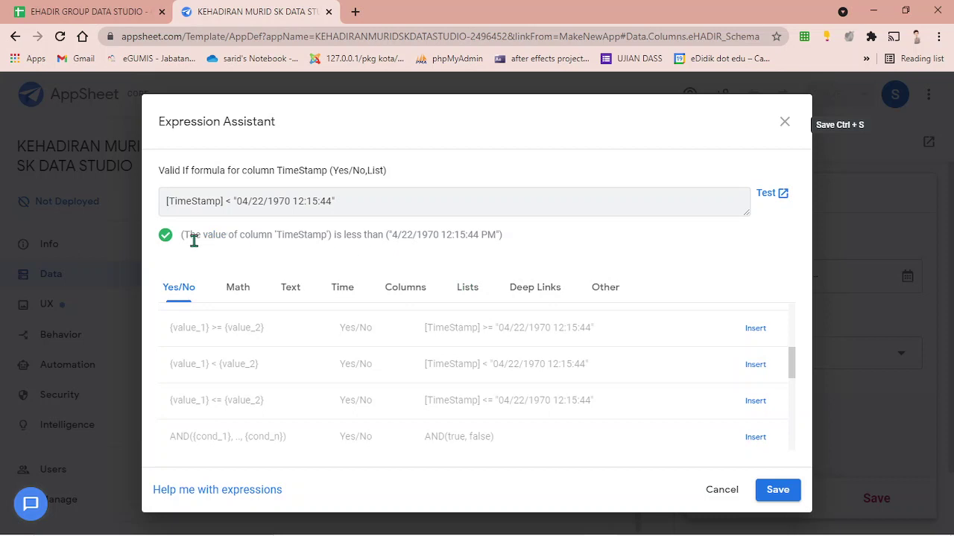
click(782, 490)
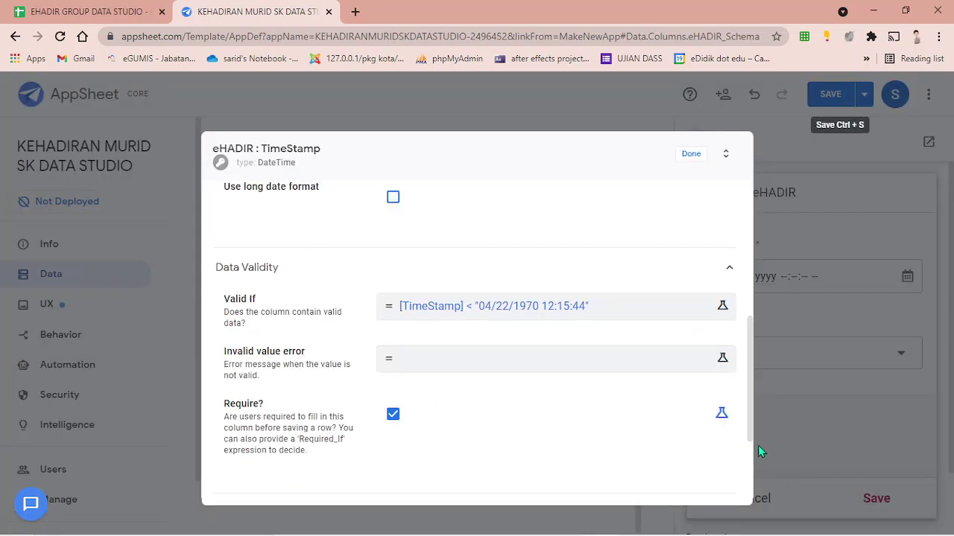
click(690, 155)
click(830, 95)
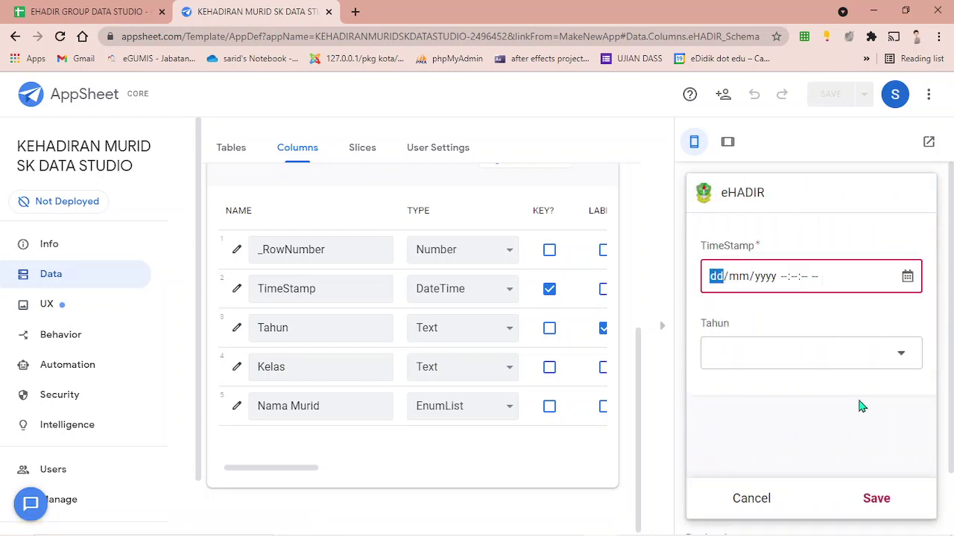
Check the day, month and year parts of the TimeStamp field on the eHADIR form preview.
click(719, 277)
click(738, 277)
click(773, 279)
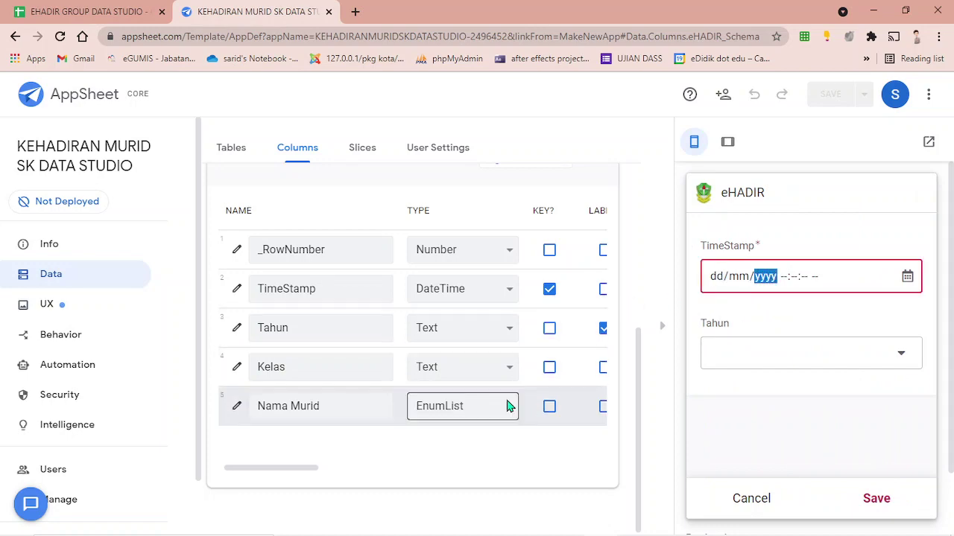
Reopen the TimeStamp column's settings and review the available data types, keeping DateTime.
click(238, 289)
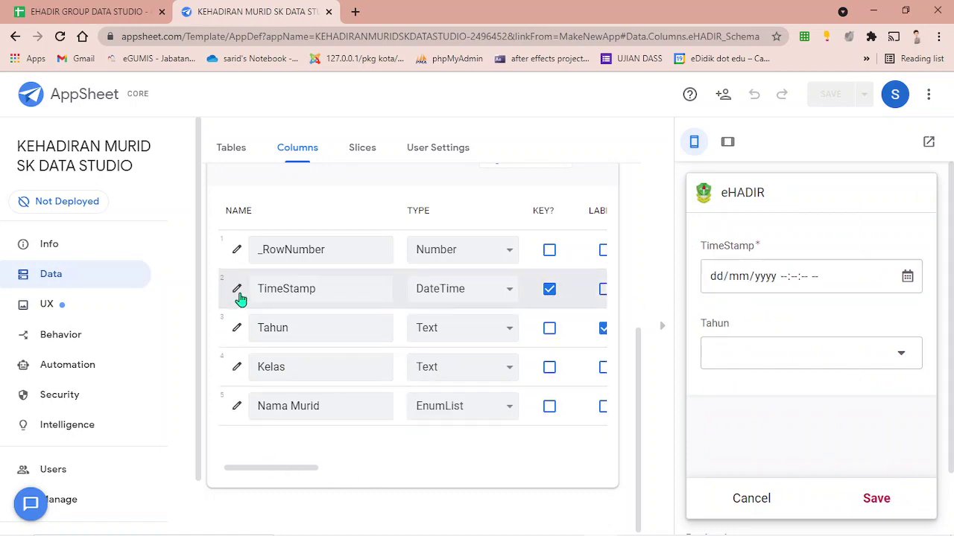
click(490, 332)
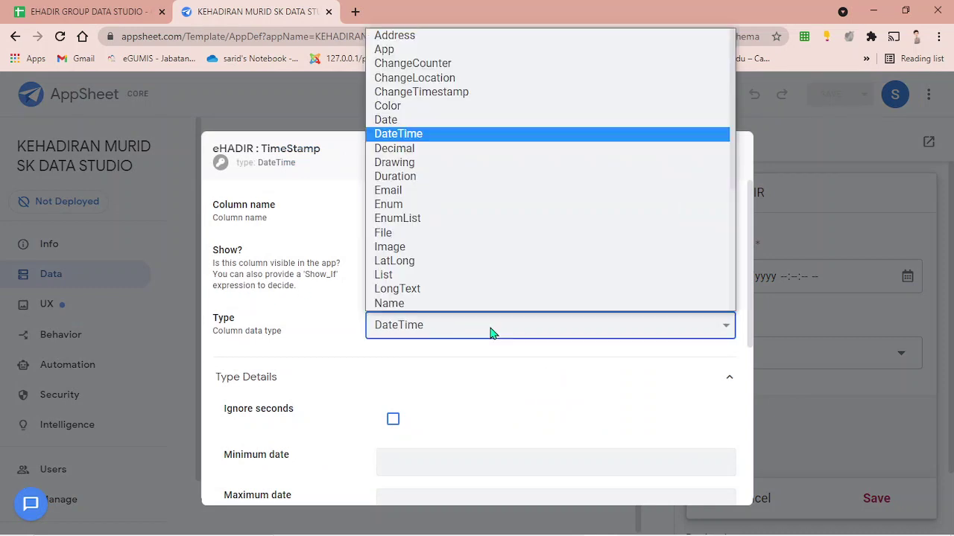
scroll(490, 286, down, 1)
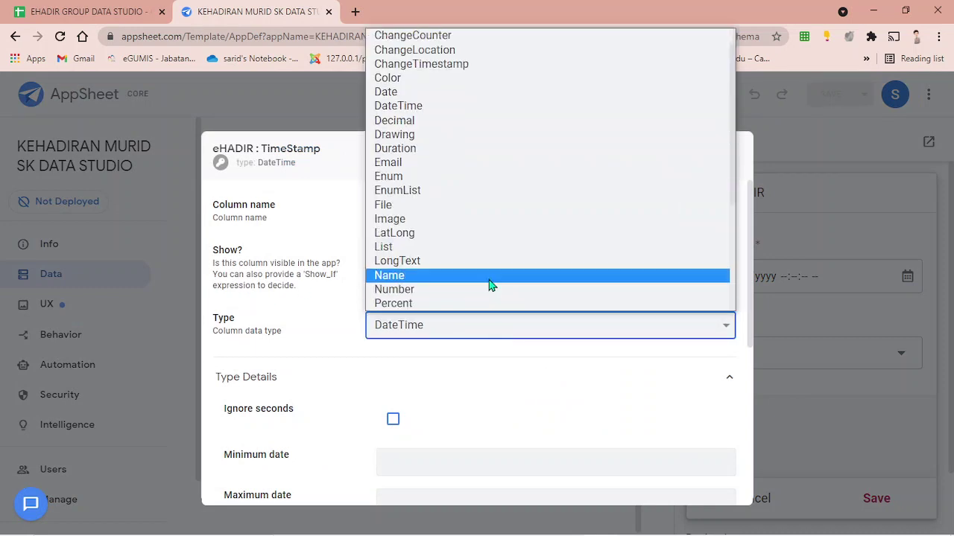
click(483, 112)
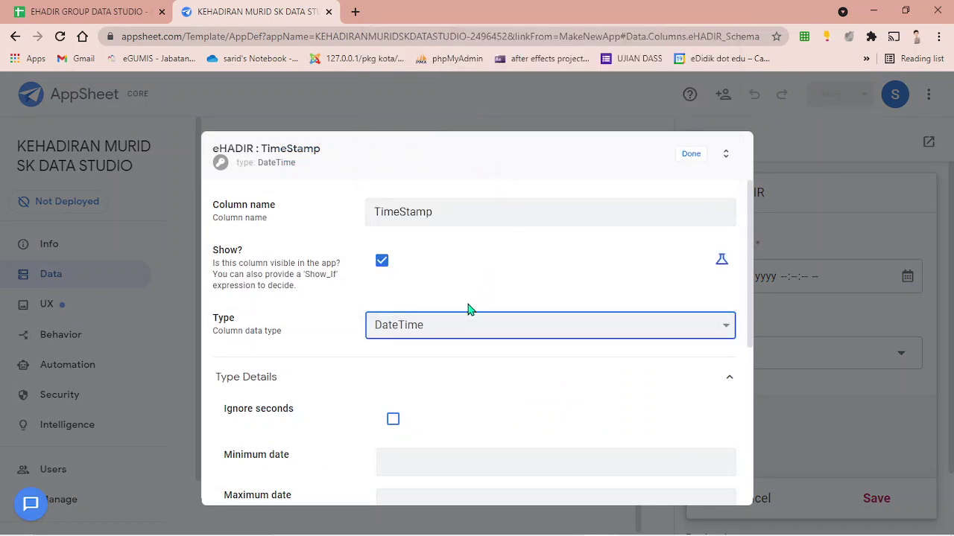
click(437, 337)
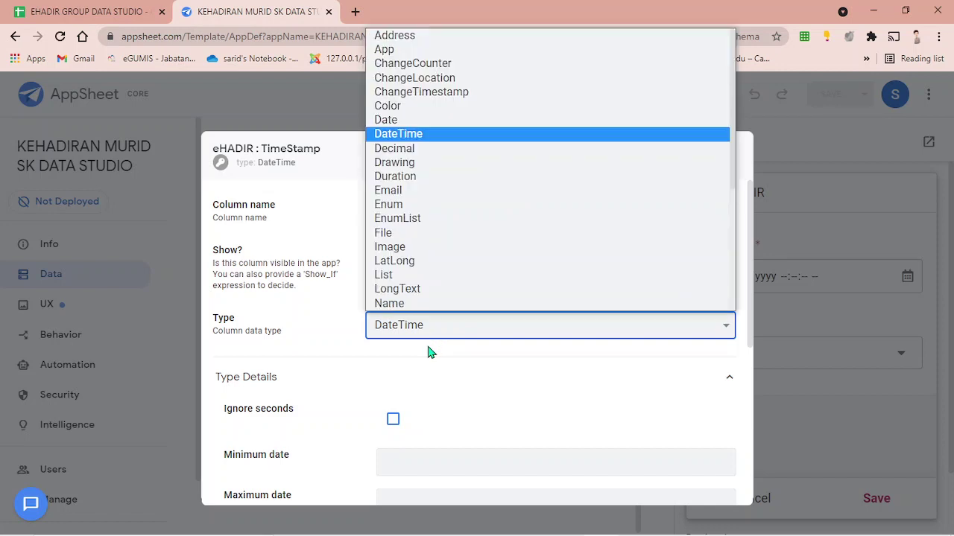
click(429, 351)
Open the TimeStamp column's Valid If formula and look through the Yes/No expression patterns.
scroll(452, 326, down, 2)
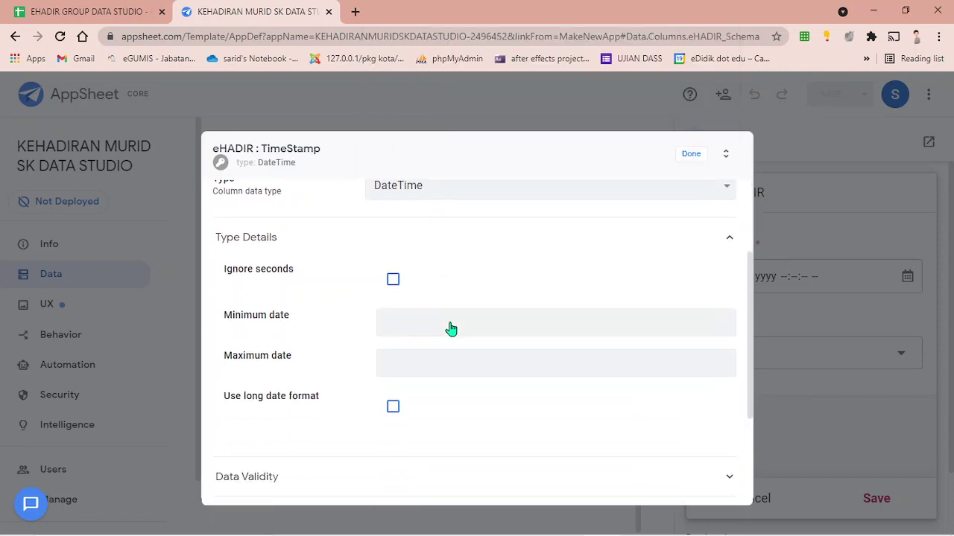
scroll(450, 329, down, 2)
click(437, 336)
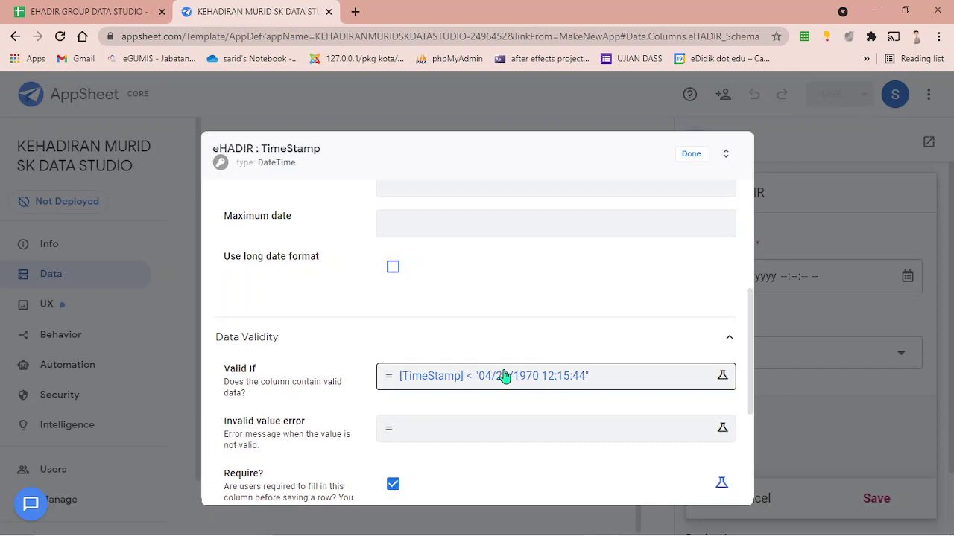
click(503, 376)
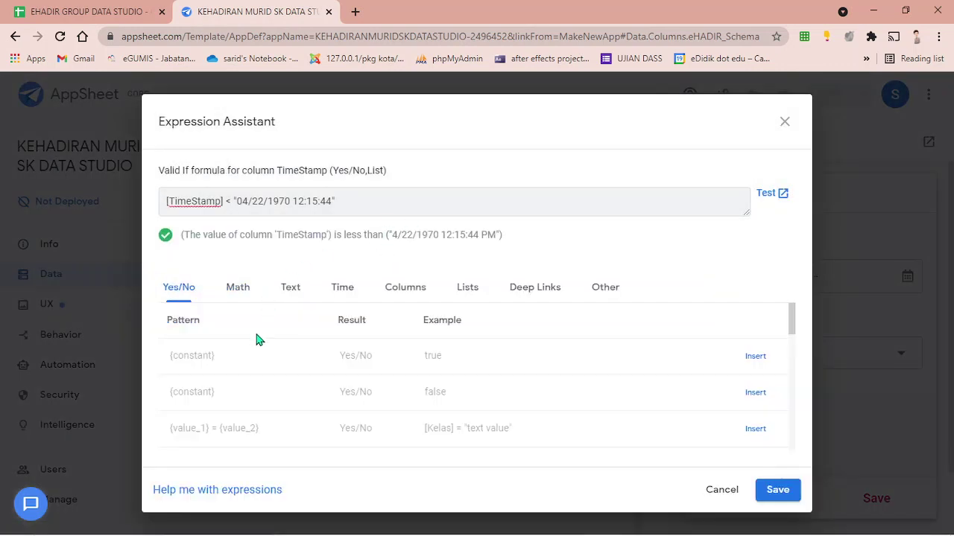
scroll(255, 340, down, 3)
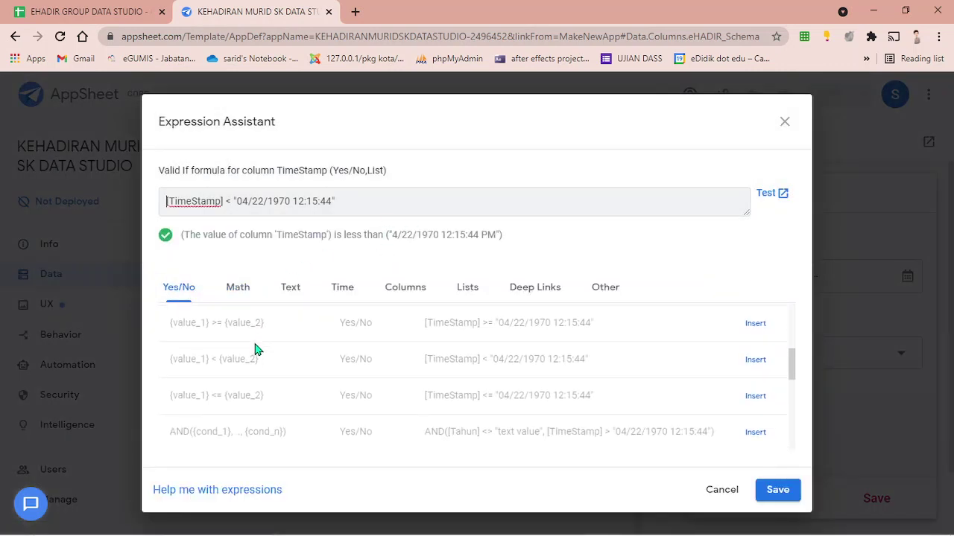
scroll(256, 350, down, 2)
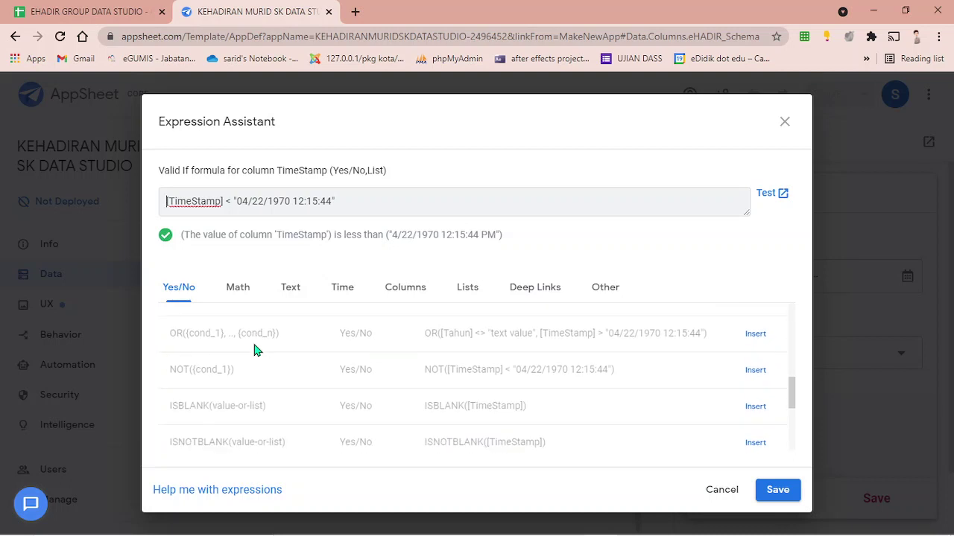
scroll(254, 350, down, 3)
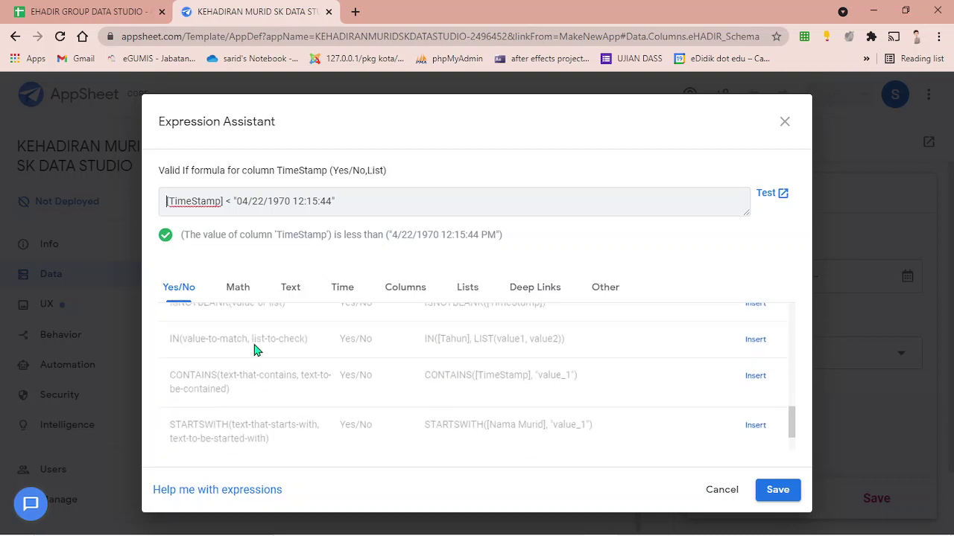
scroll(257, 360, up, 8)
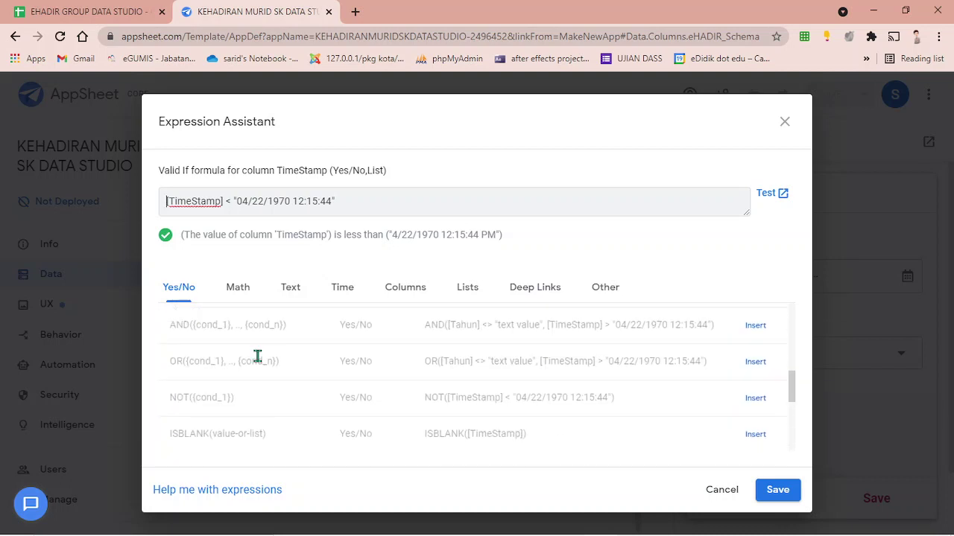
Try adding NOW() in front of the existing Valid If expression and clear the whole formula.
click(333, 295)
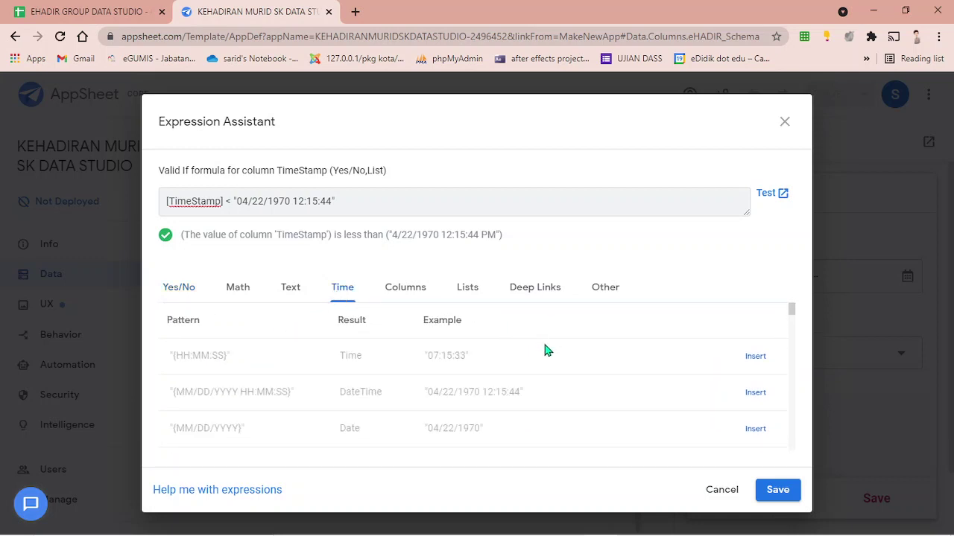
scroll(488, 399, down, 2)
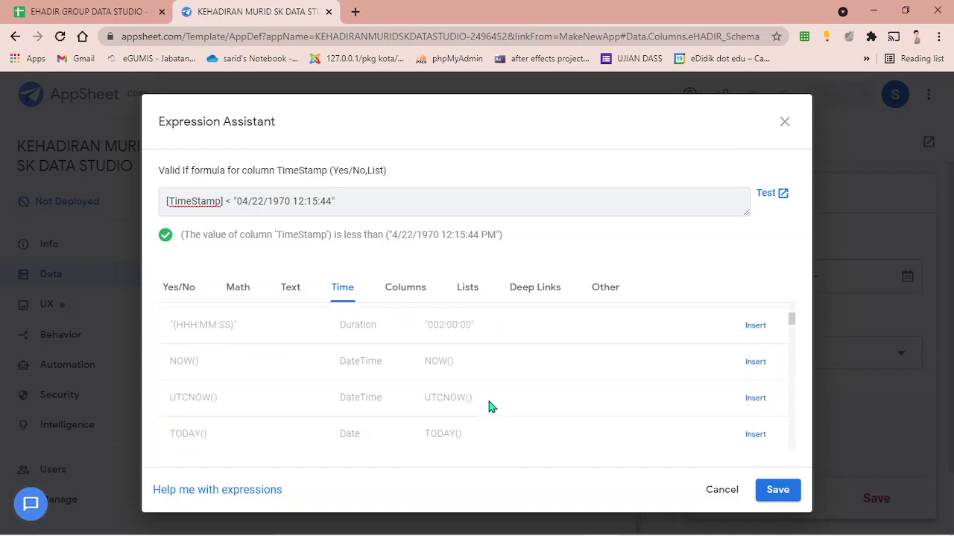
click(750, 362)
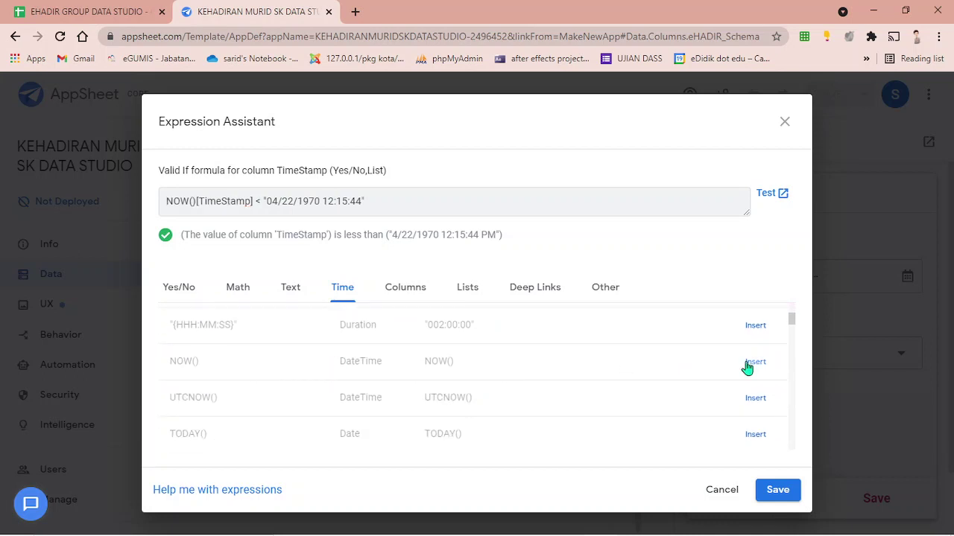
drag(389, 202, 41, 168)
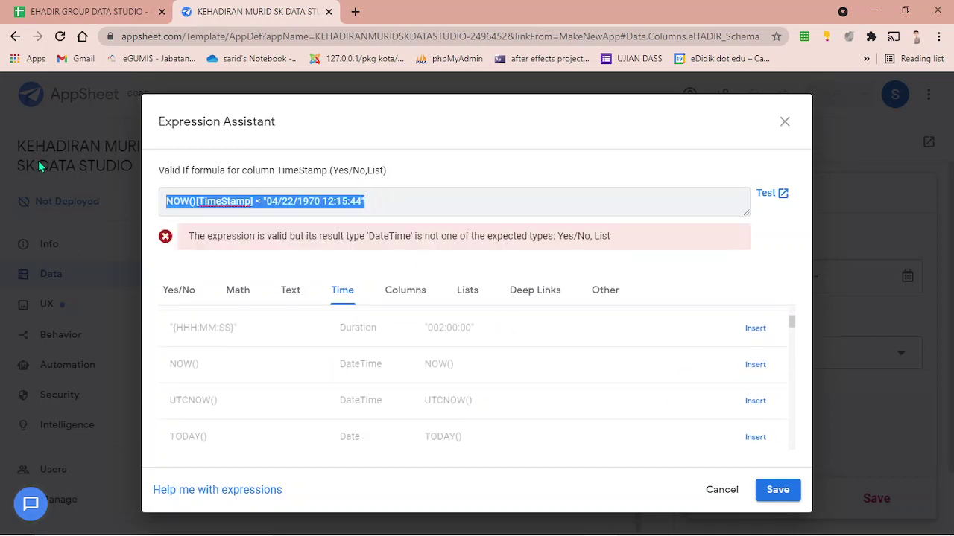
key(BackSpace)
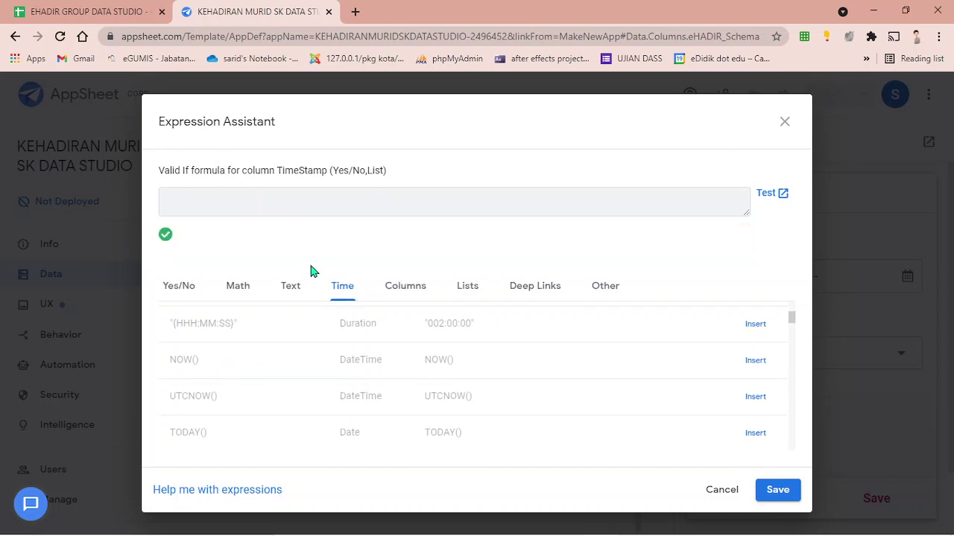
Try NOW() alone as the Valid If formula, remove it and apply the column settings with Valid If empty.
click(755, 361)
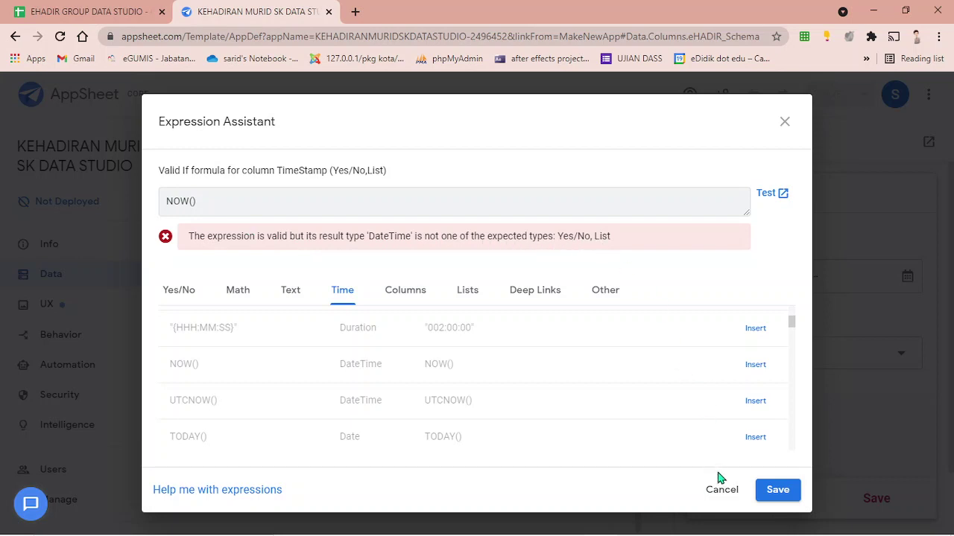
drag(211, 201, 166, 201)
key(BackSpace)
click(760, 489)
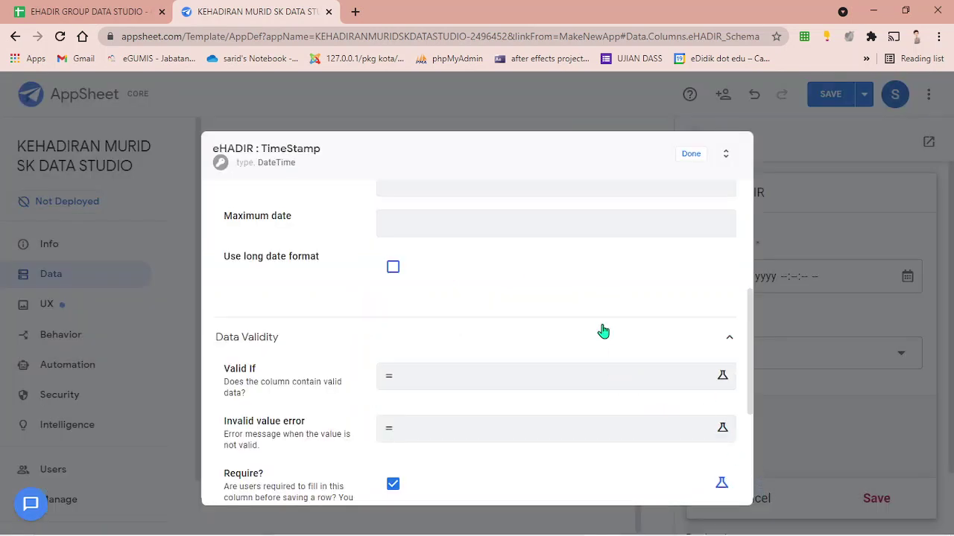
click(690, 155)
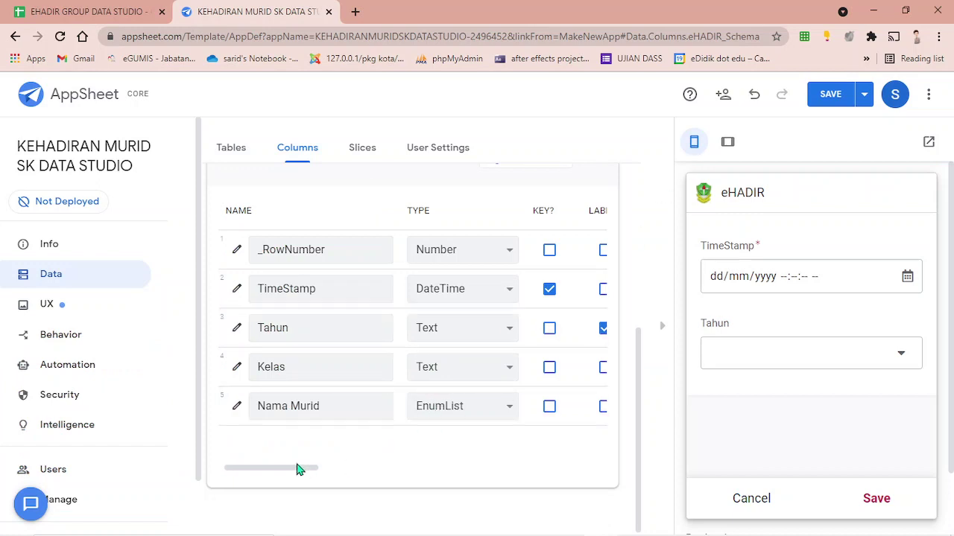
Try Text as the TimeStamp column's data type, check the other column settings, and switch the type back to DateTime.
click(492, 292)
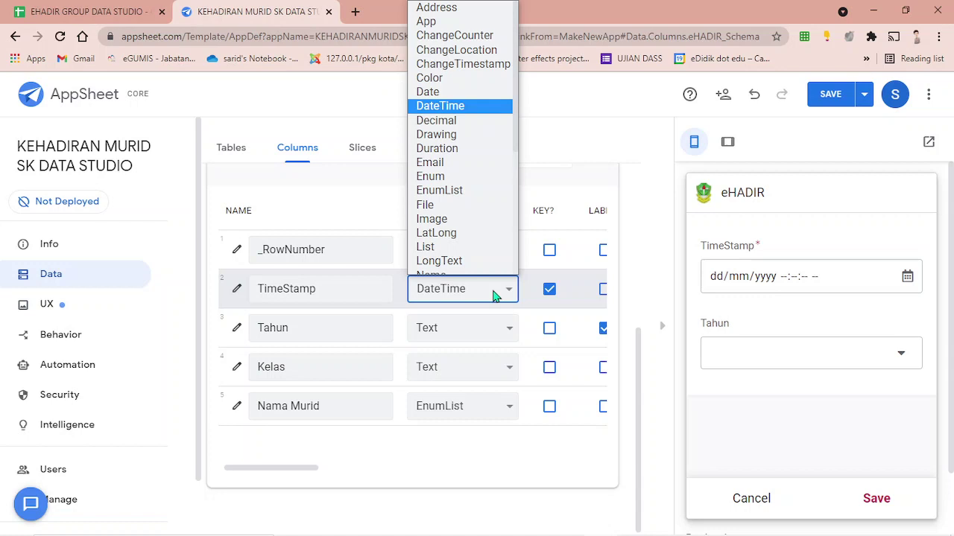
scroll(479, 211, down, 1)
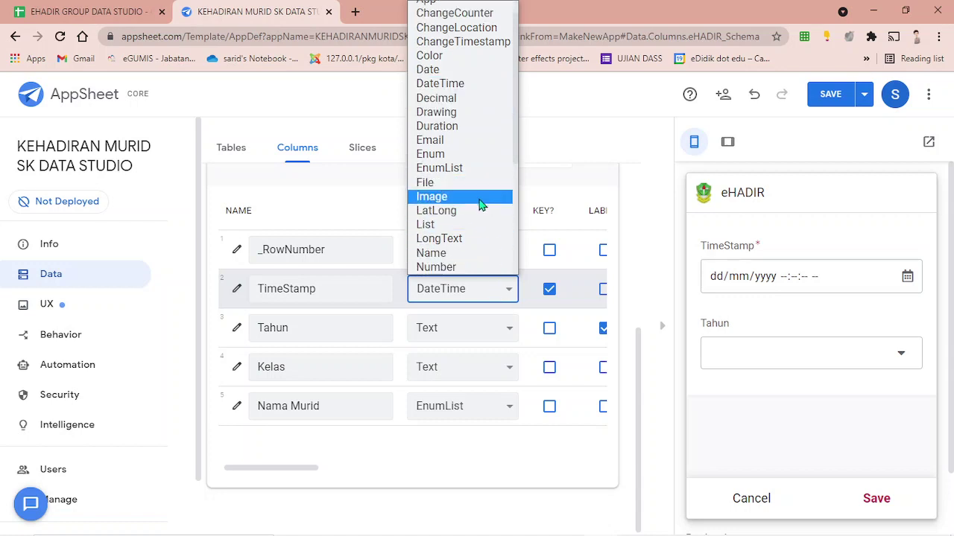
scroll(482, 209, down, 3)
click(450, 240)
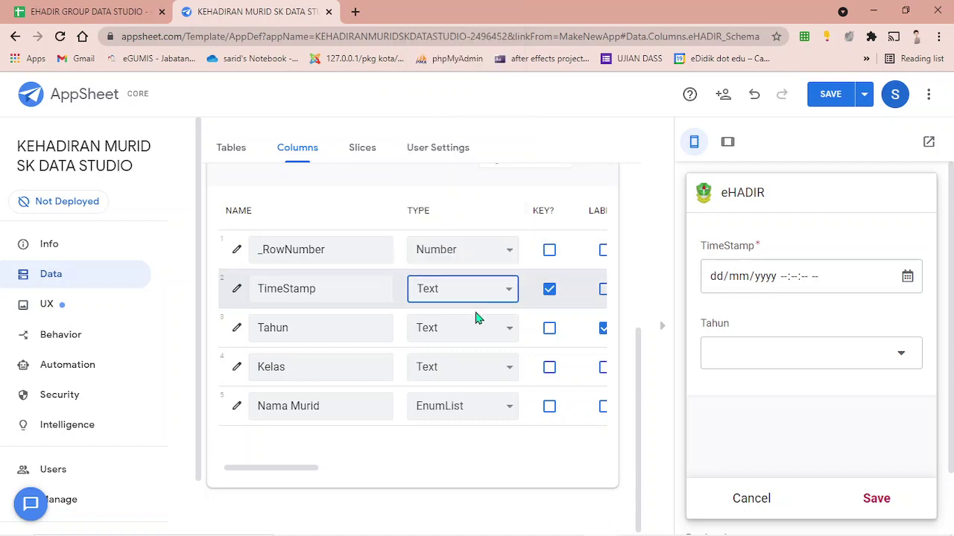
drag(305, 473, 511, 499)
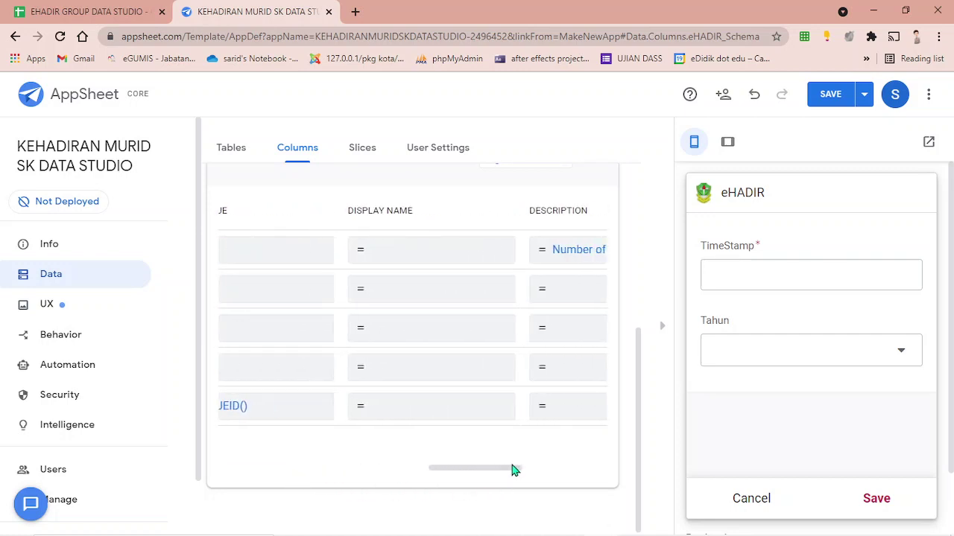
drag(513, 470, 288, 472)
click(484, 298)
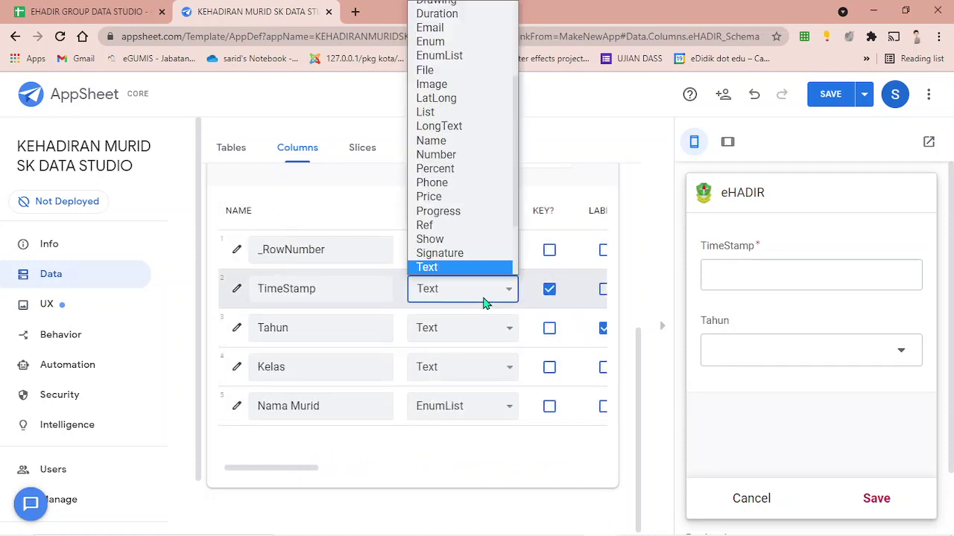
scroll(464, 156, up, 3)
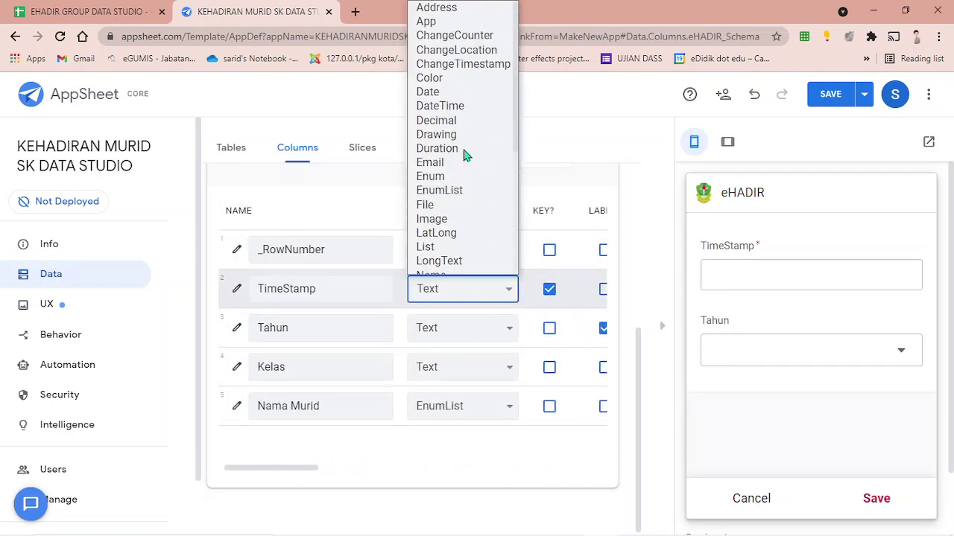
click(462, 105)
Try NOW() from the time expressions as the TimeStamp column's Description expression and save the app.
drag(305, 474, 541, 489)
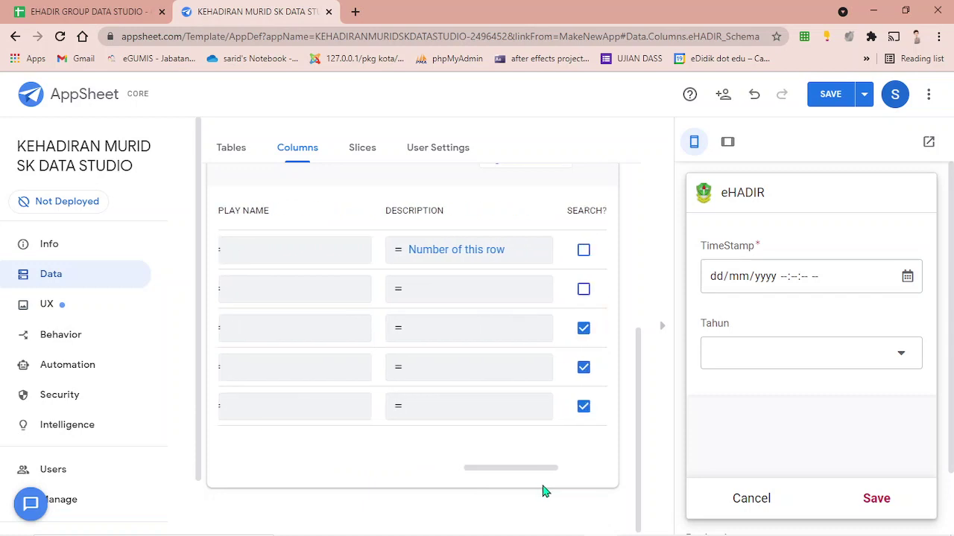
click(463, 290)
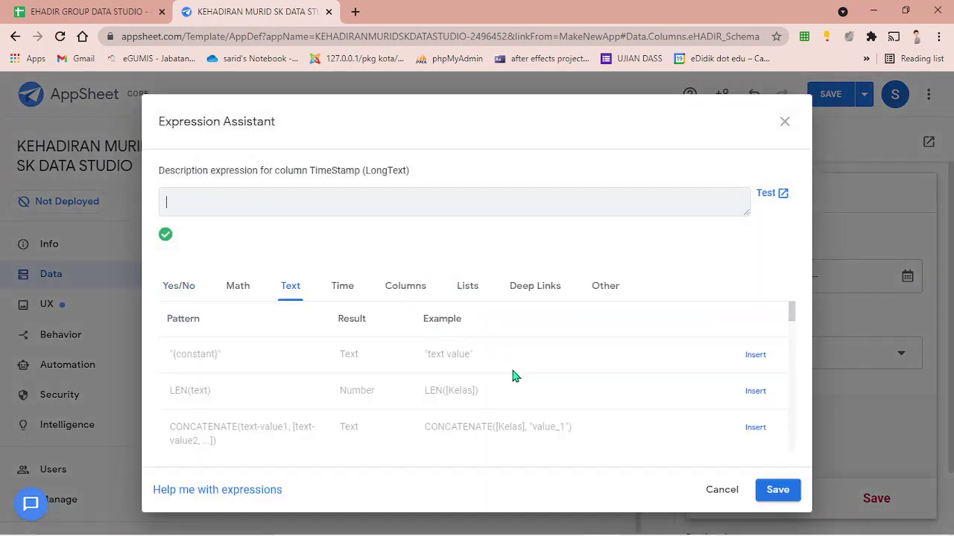
scroll(557, 403, down, 5)
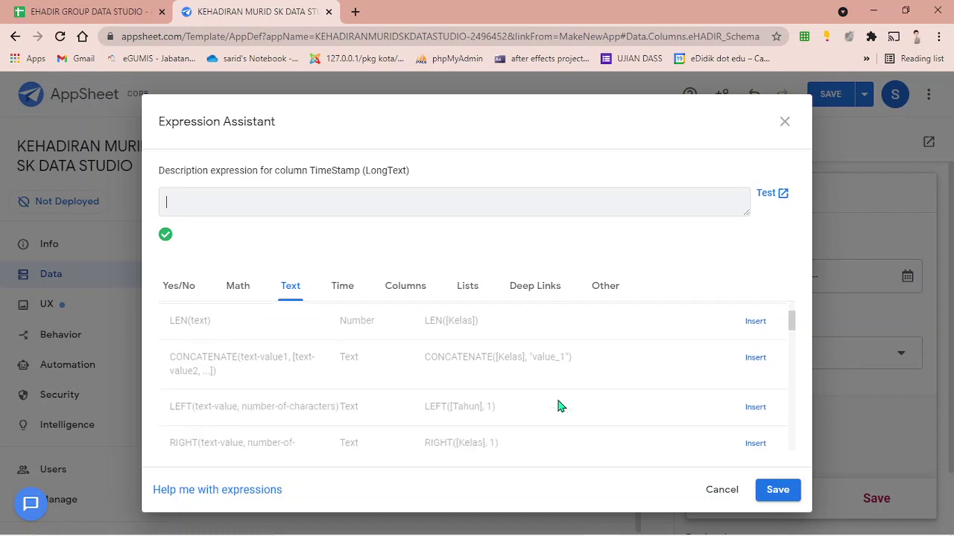
click(342, 287)
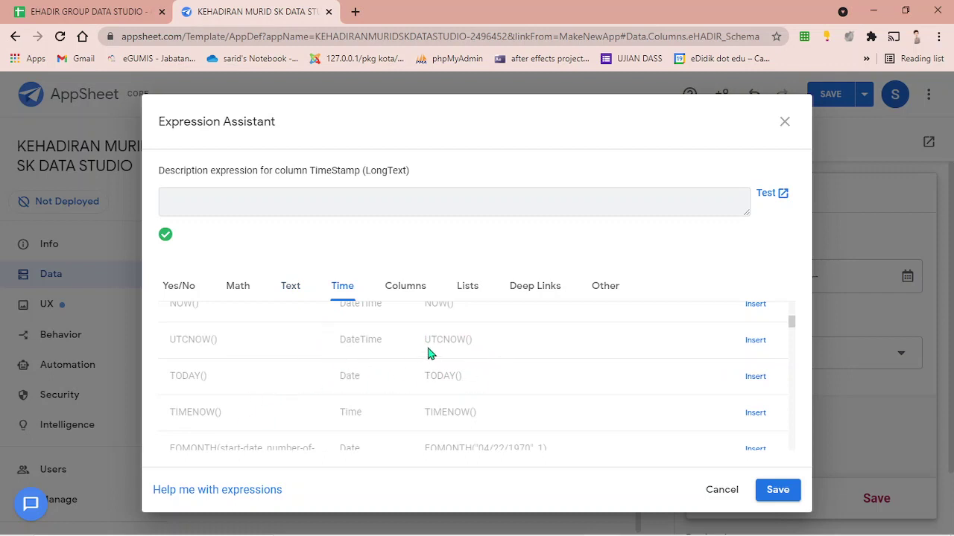
scroll(418, 356, up, 1)
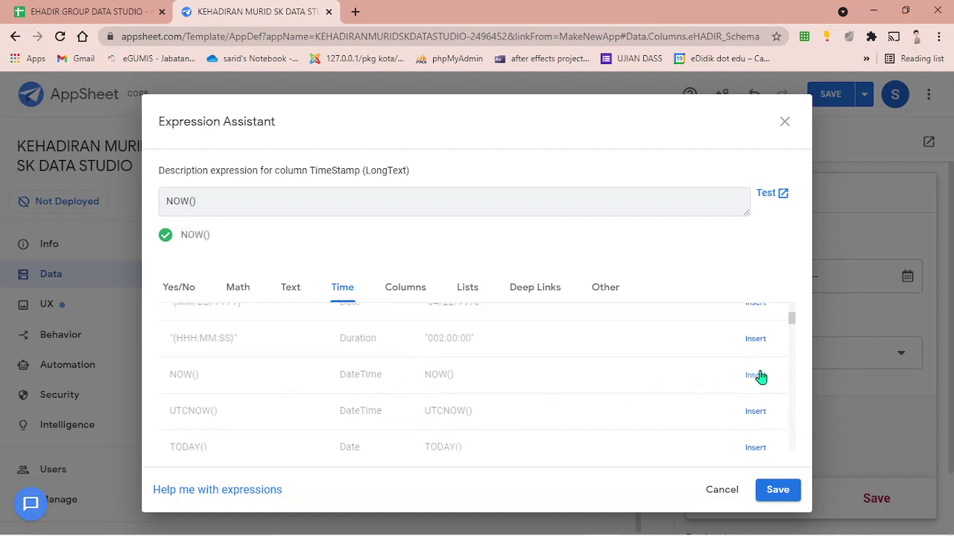
click(775, 491)
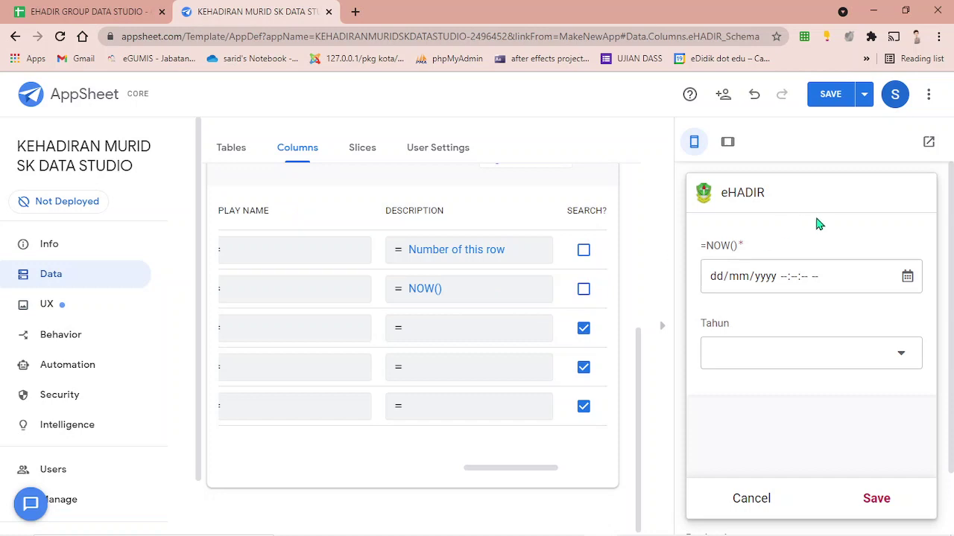
click(830, 96)
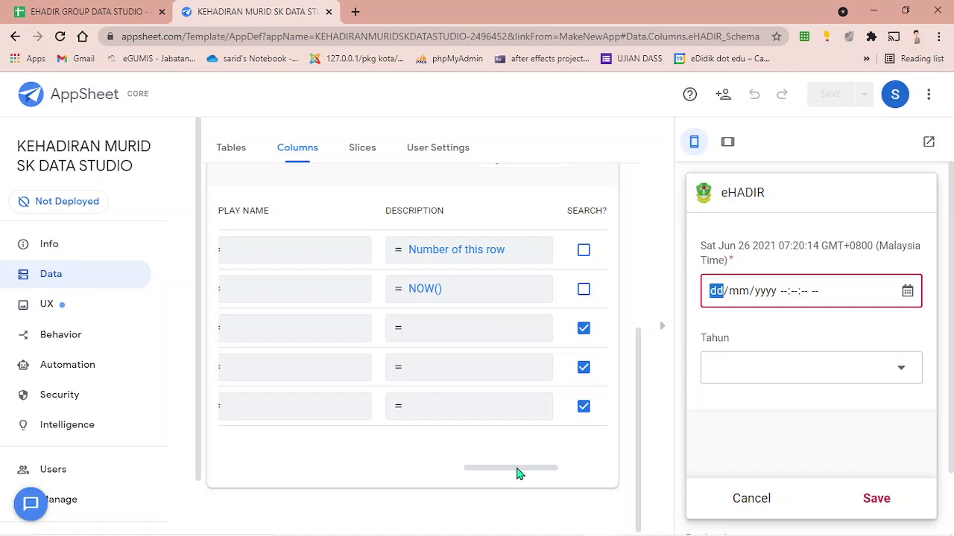
Clear the NOW() expression from the TimeStamp column's Description and apply the empty expression.
scroll(519, 474, left, 2)
click(549, 304)
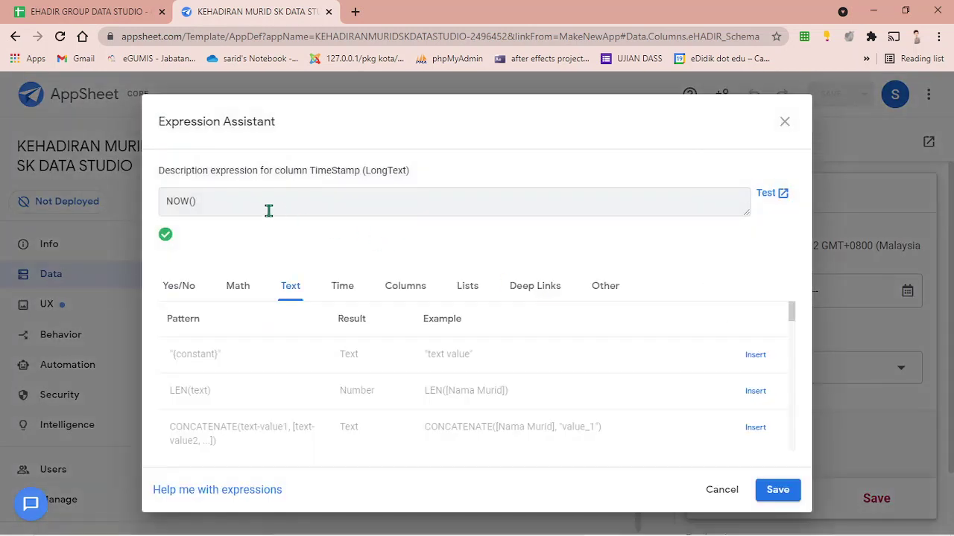
drag(230, 211, 126, 205)
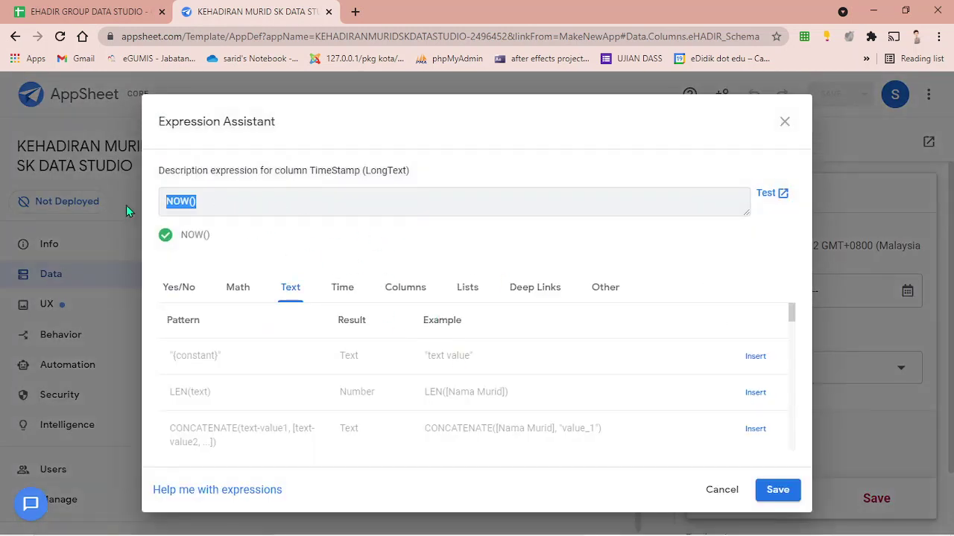
key(BackSpace)
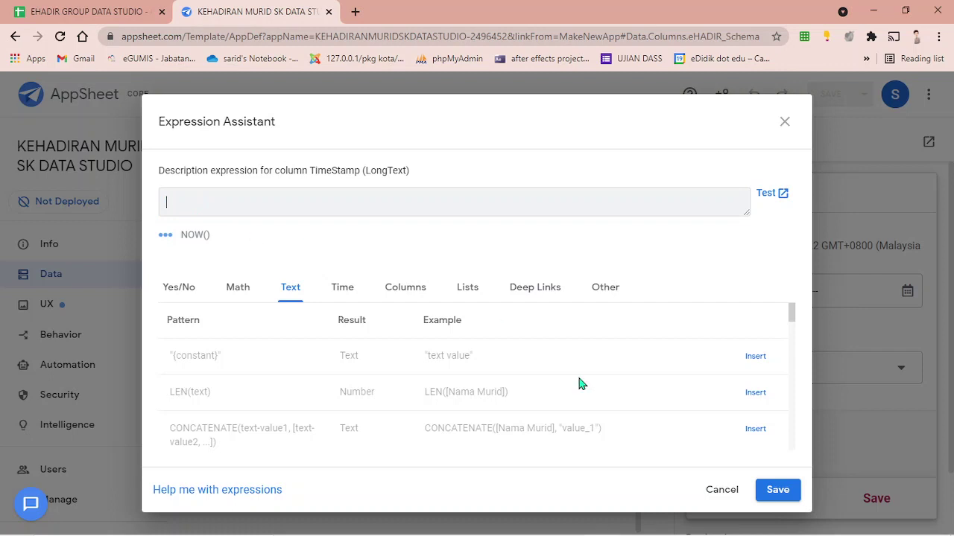
click(778, 491)
Set the TimeStamp column's Initial Value formula to NOW() and save the app.
drag(524, 472, 445, 467)
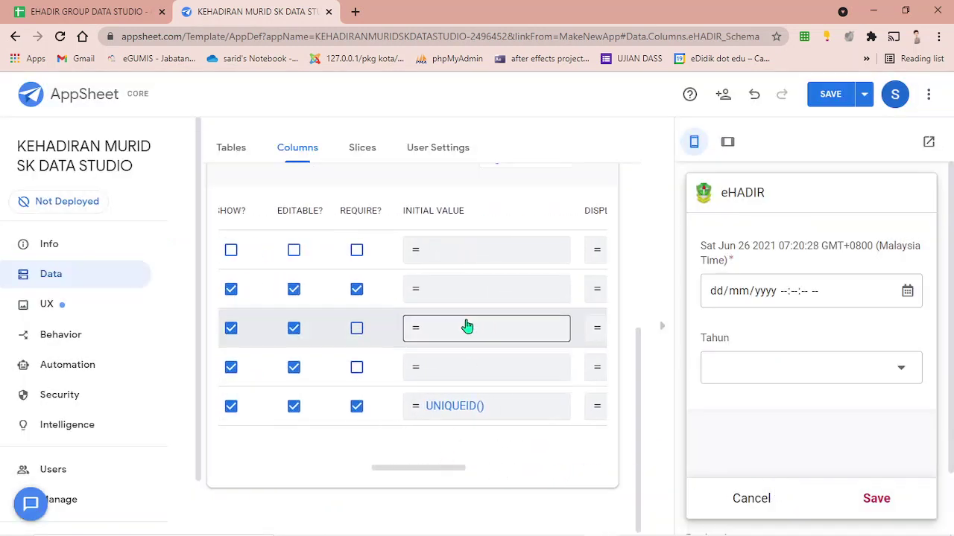
click(460, 294)
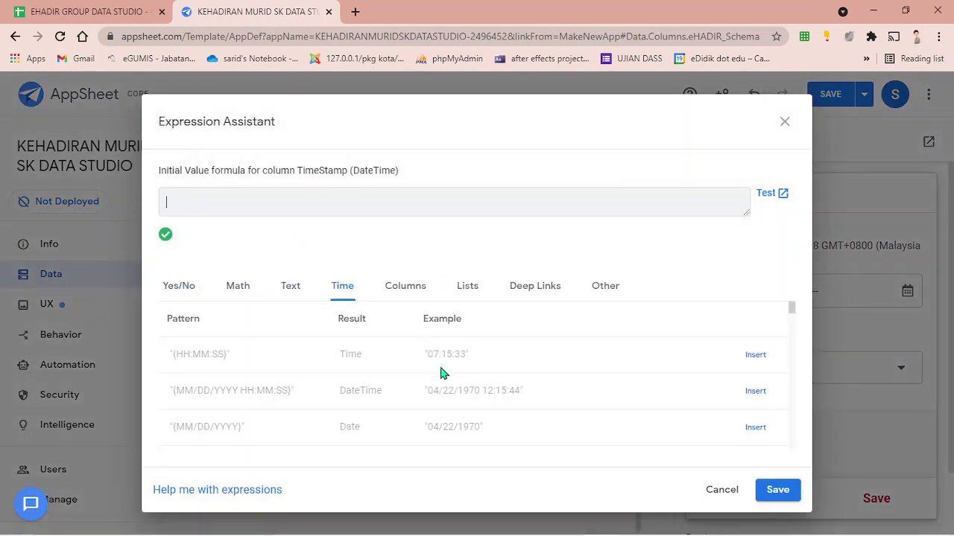
scroll(488, 427, down, 1)
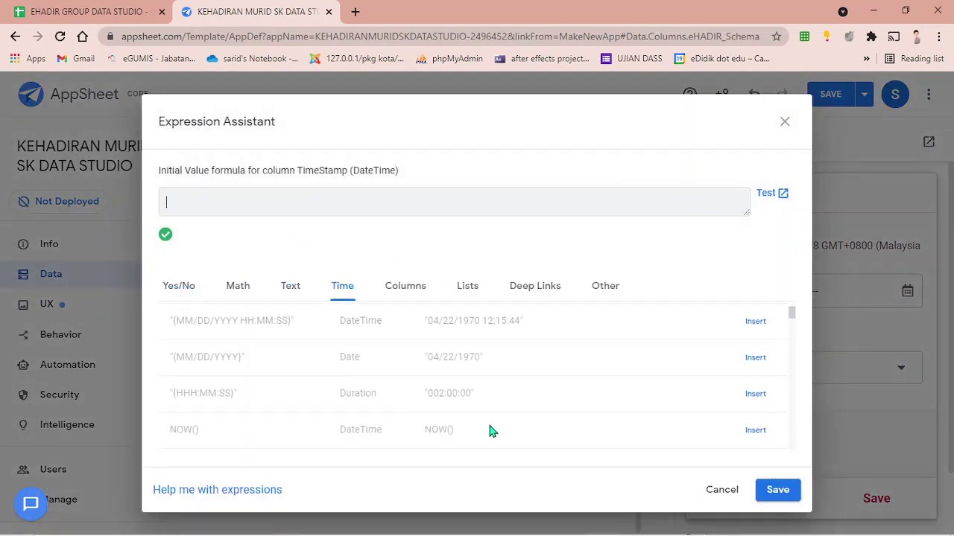
scroll(491, 431, down, 1)
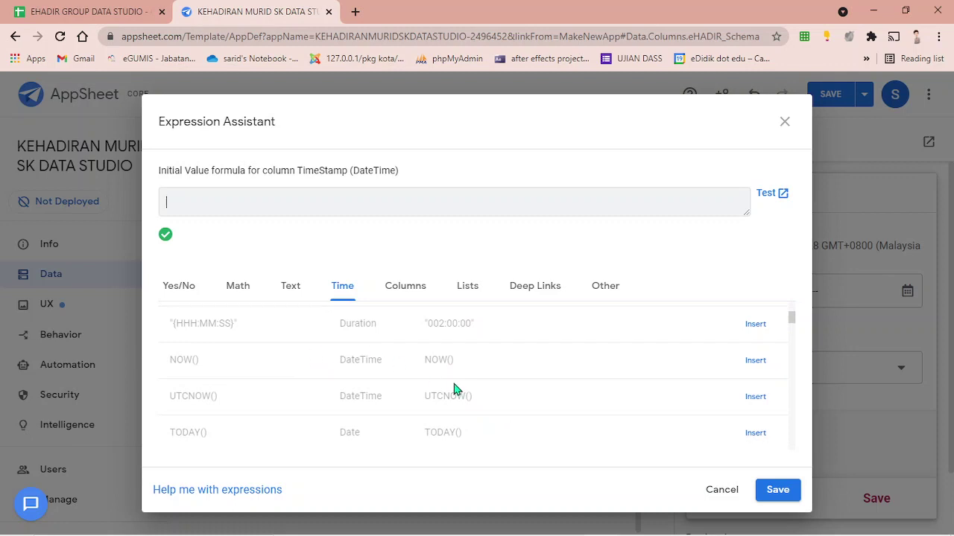
click(777, 491)
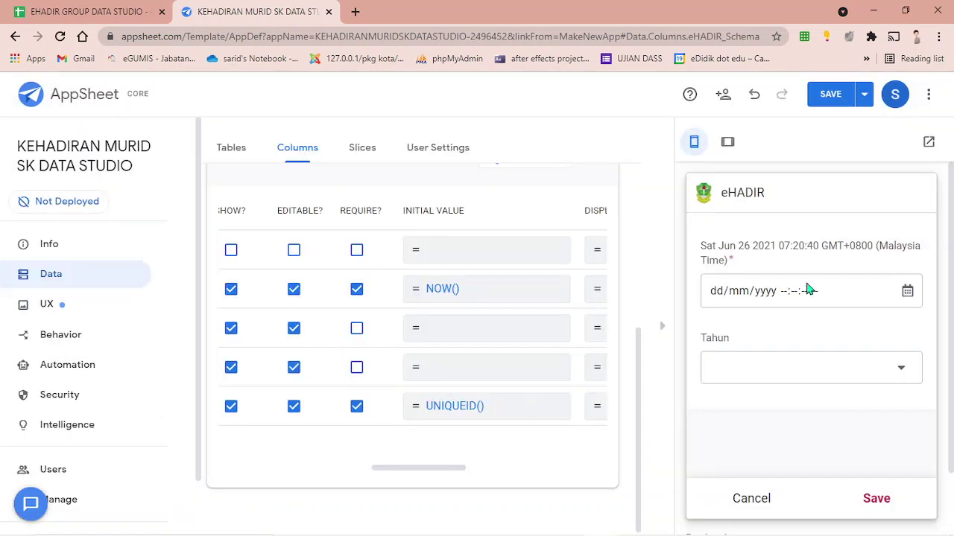
click(829, 95)
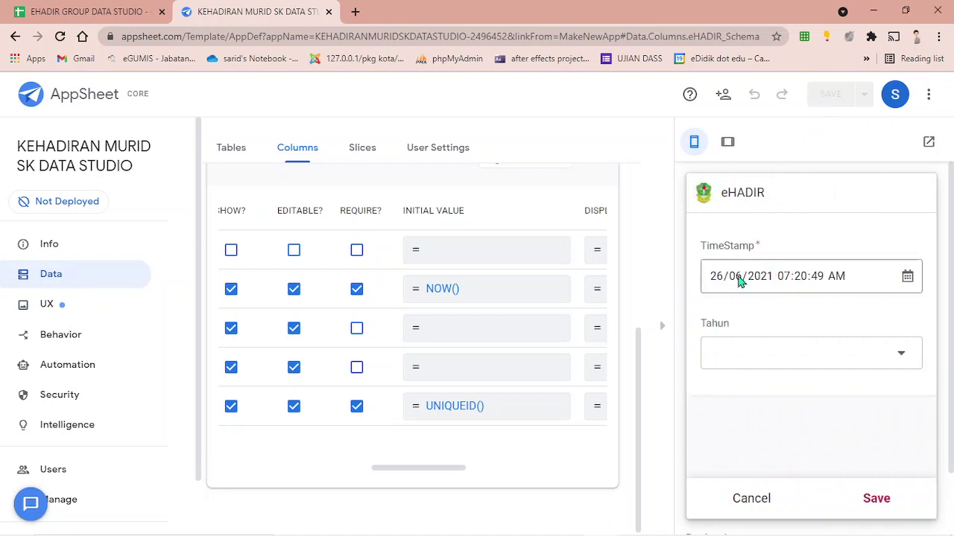
Cancel the eHADIR entry form in the app preview and look over the eHADIR table's column settings.
click(767, 498)
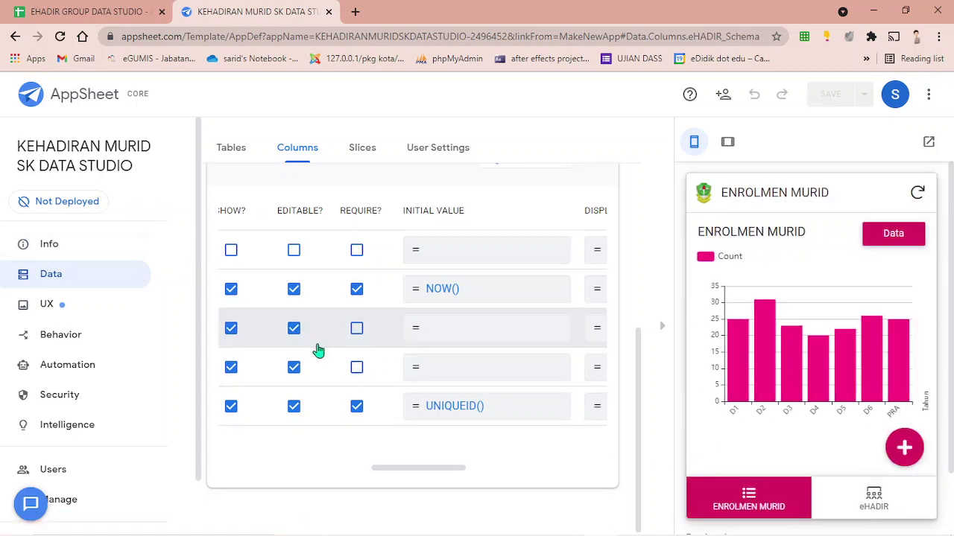
scroll(302, 319, up, 3)
scroll(358, 357, down, 2)
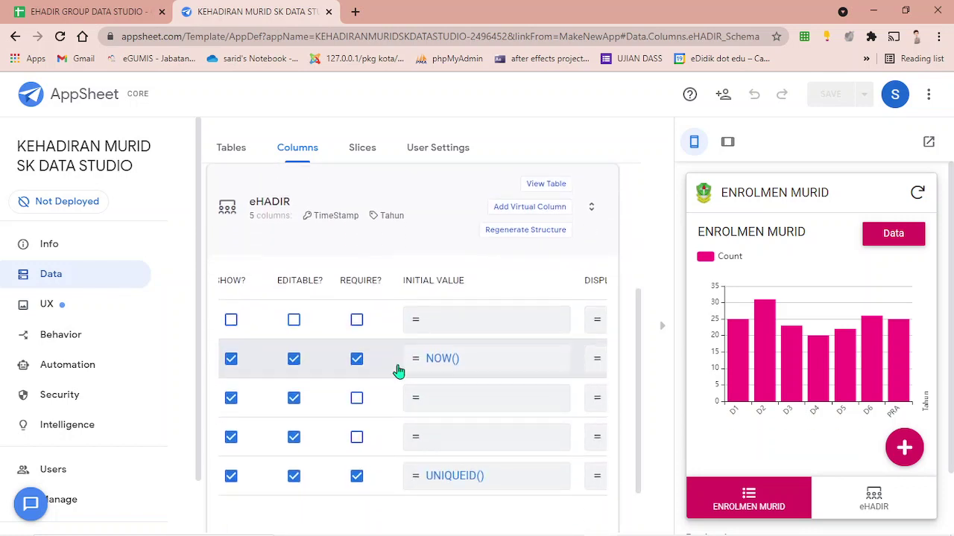
scroll(455, 428, down, 1)
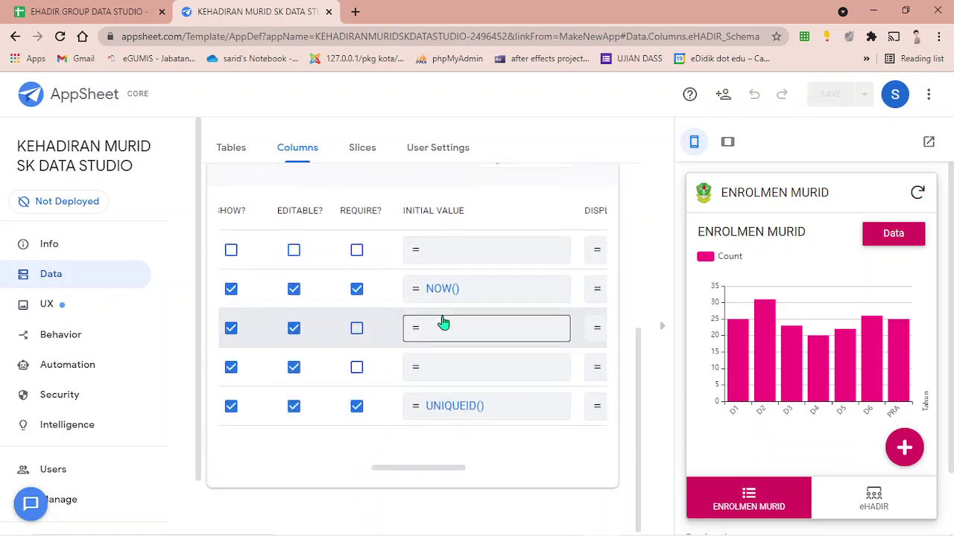
drag(433, 471, 273, 470)
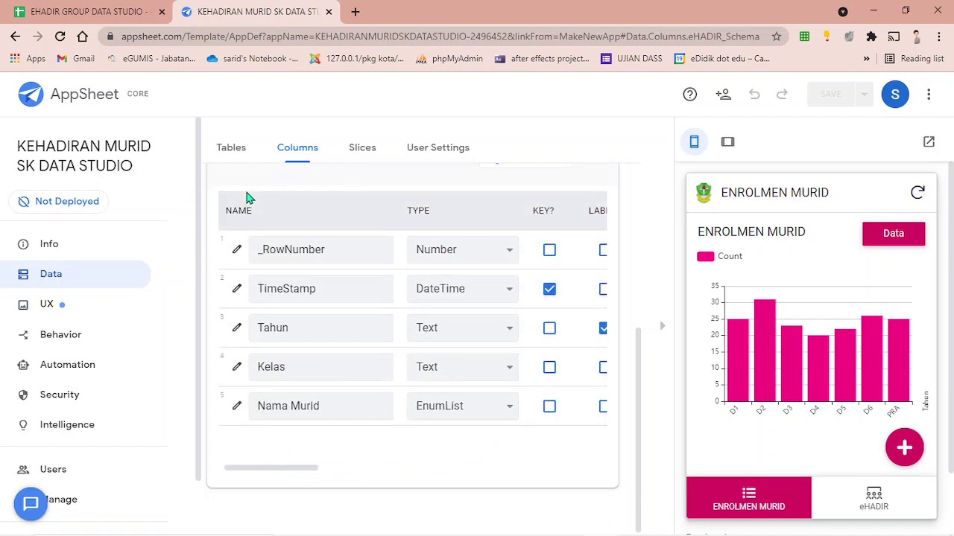
Run the deployment check for the app and move it to the deployed state.
click(67, 203)
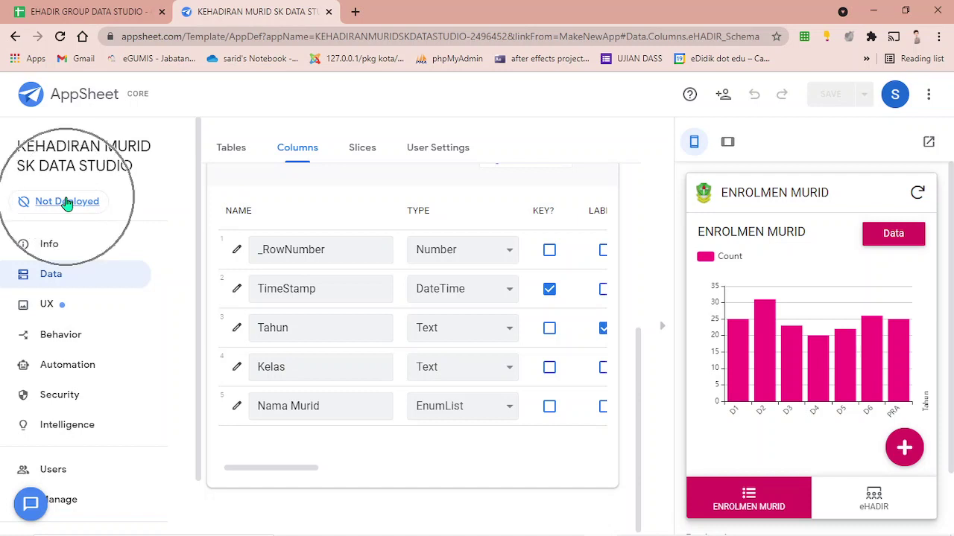
click(67, 203)
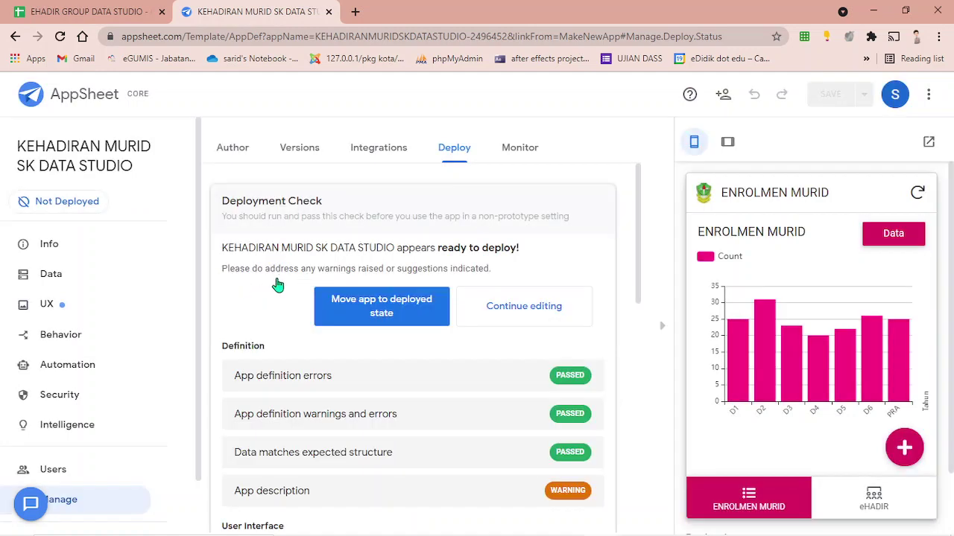
click(368, 308)
click(374, 311)
click(341, 310)
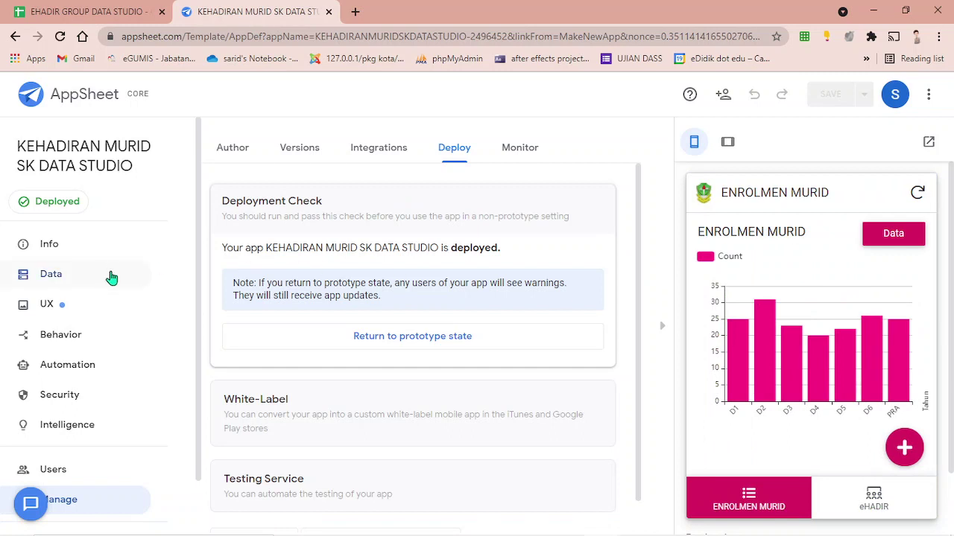
Open the app's user sharing settings and look at the field for adding user emails.
scroll(119, 302, down, 2)
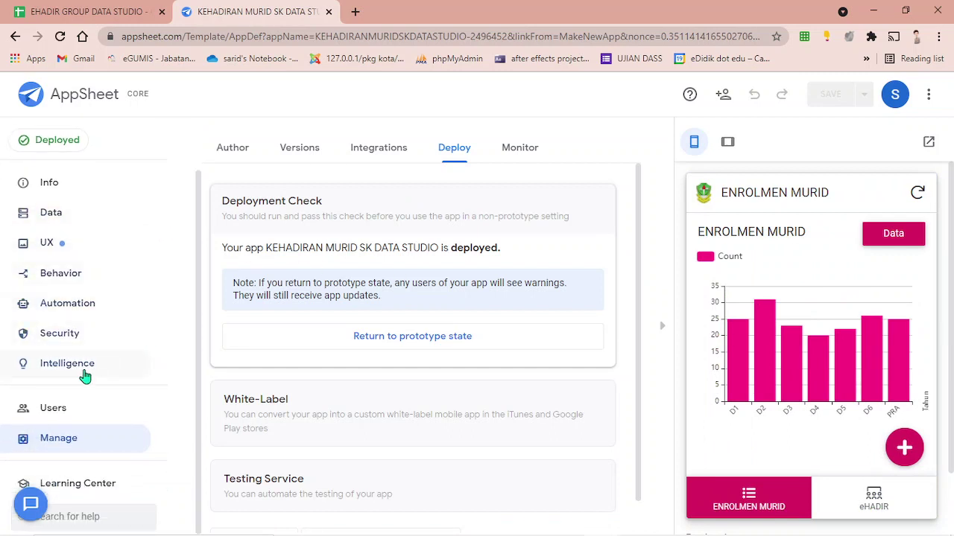
click(56, 413)
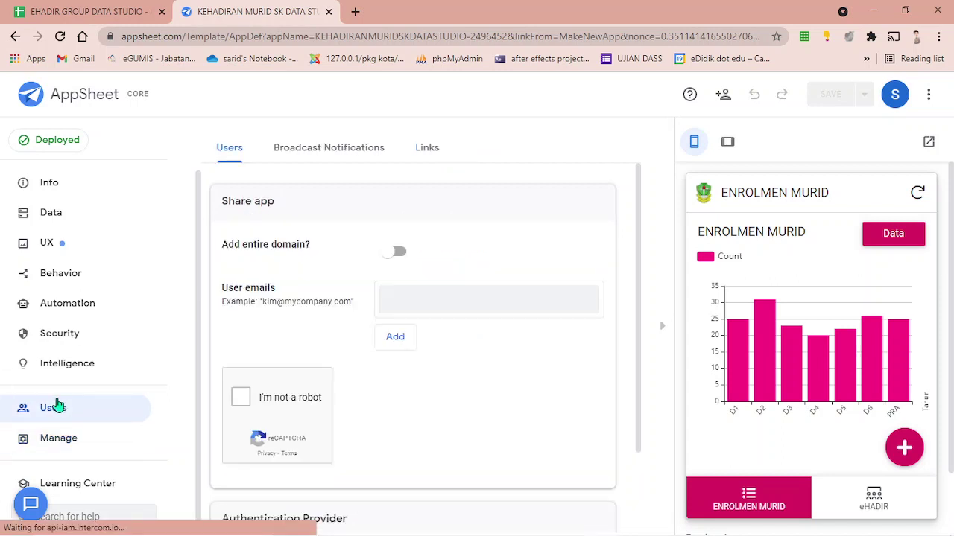
click(410, 298)
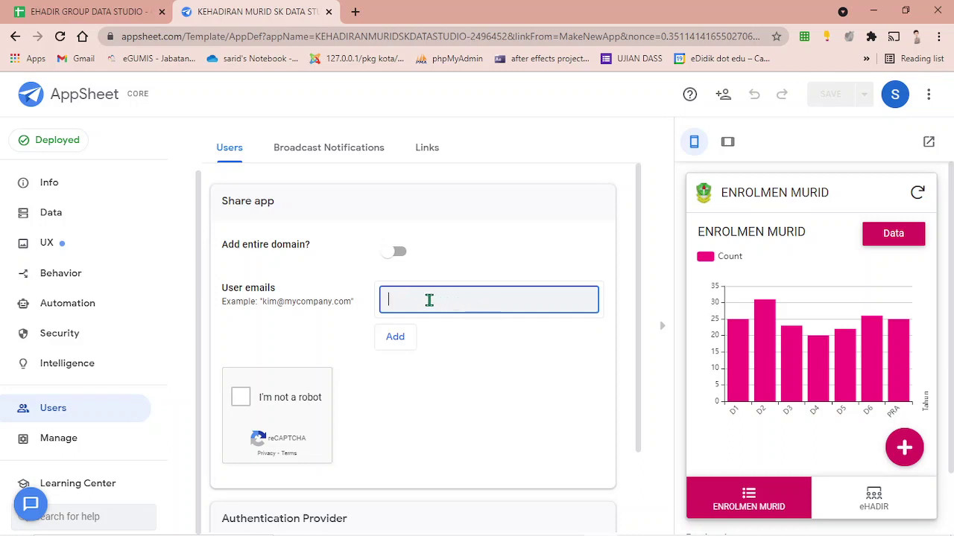
Try to disable required user sign-in with the public-data and insecure-app authorisations enabled, save, check the app's errors and reload the editor.
click(63, 340)
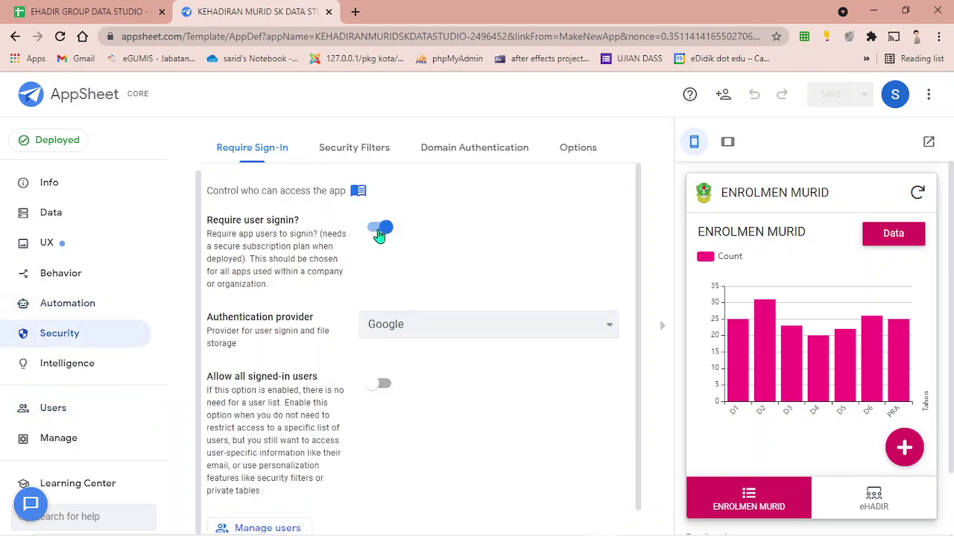
click(380, 234)
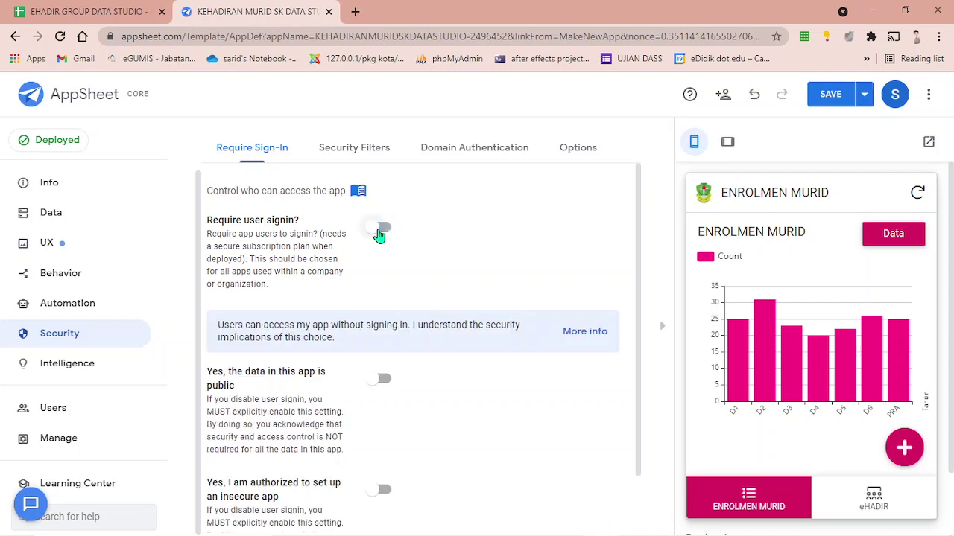
click(382, 380)
scroll(402, 462, down, 1)
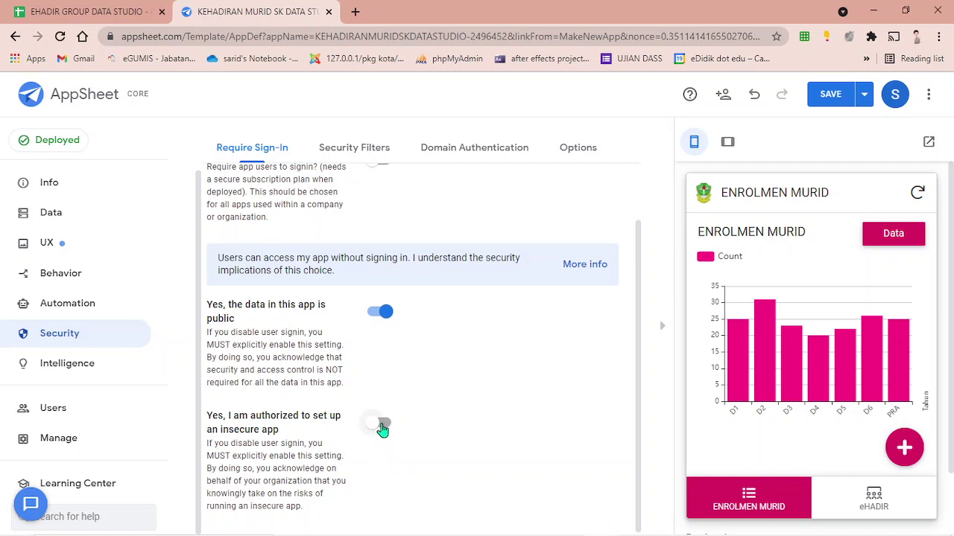
click(381, 425)
scroll(460, 404, up, 1)
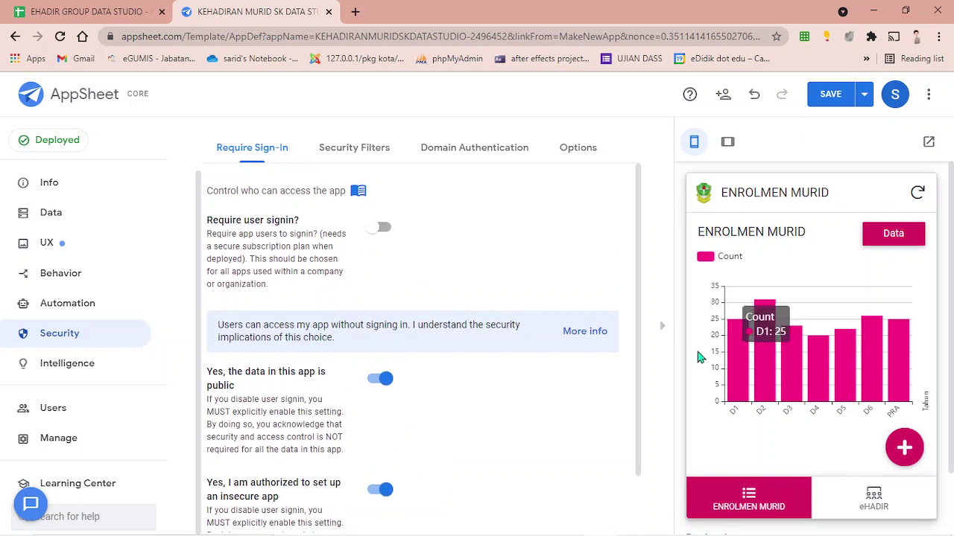
click(831, 100)
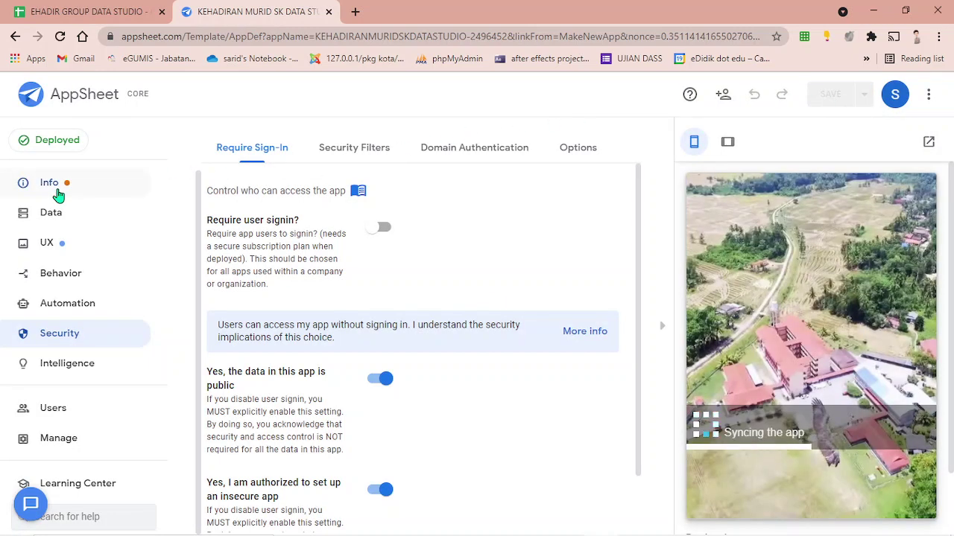
click(56, 190)
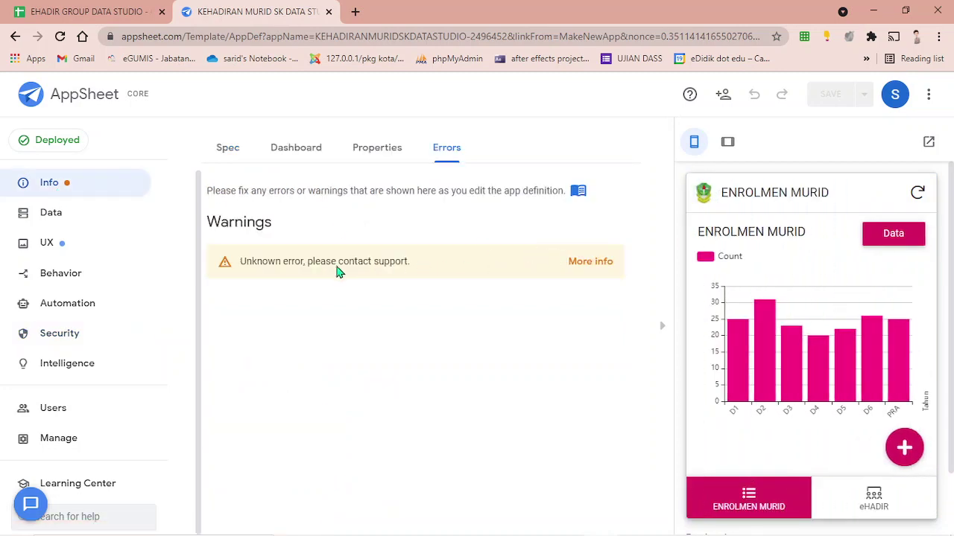
click(61, 37)
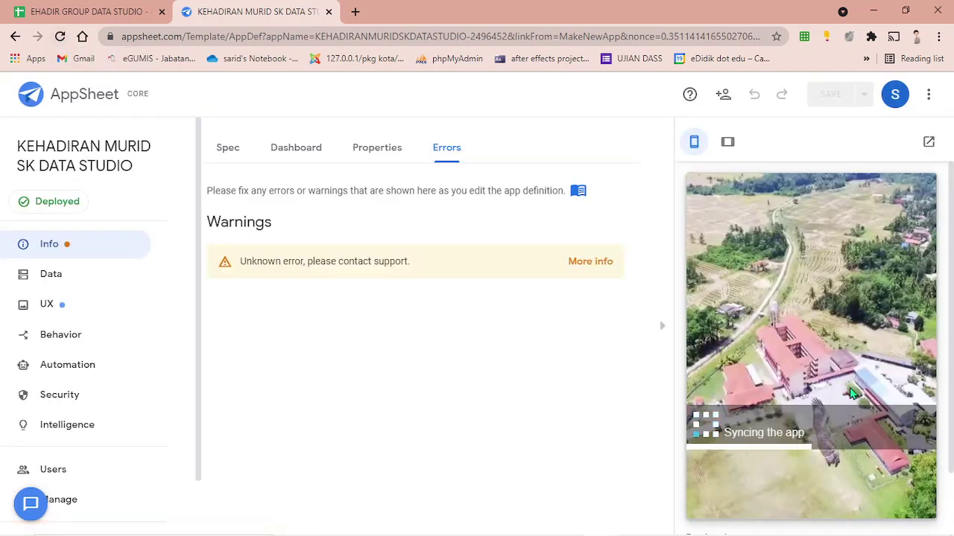
Require user sign-in again, allow all signed-in users, and save the app.
click(79, 396)
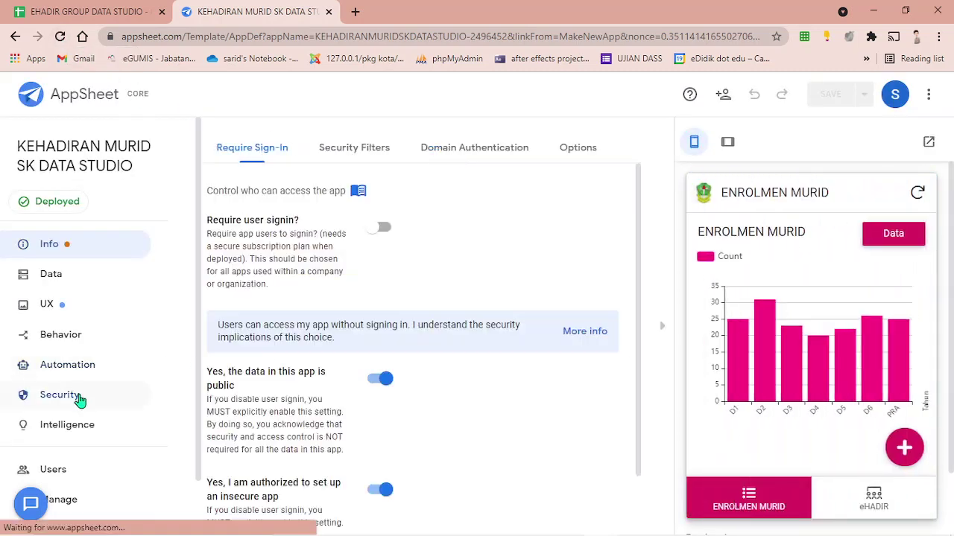
click(382, 229)
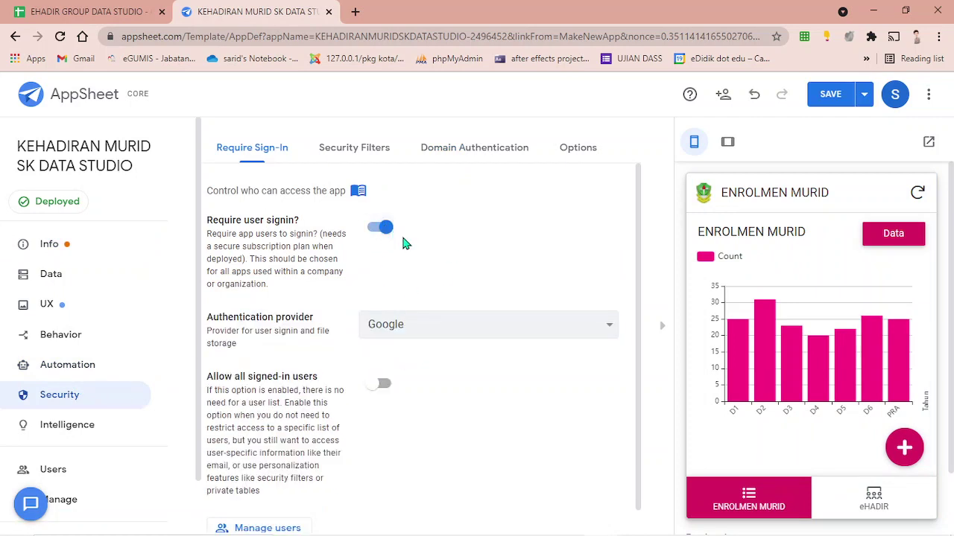
click(385, 394)
click(821, 98)
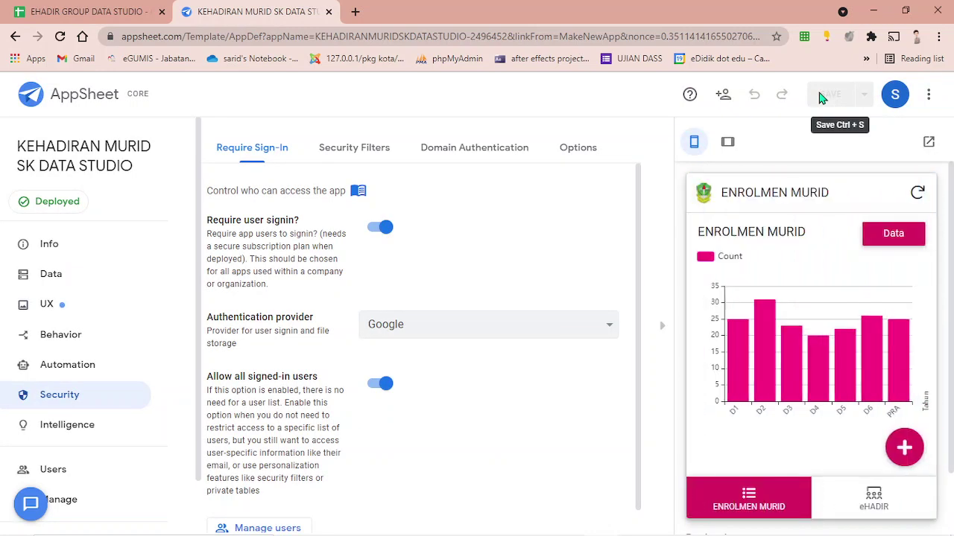
Look over the available authentication providers and keep Google.
scroll(106, 343, down, 1)
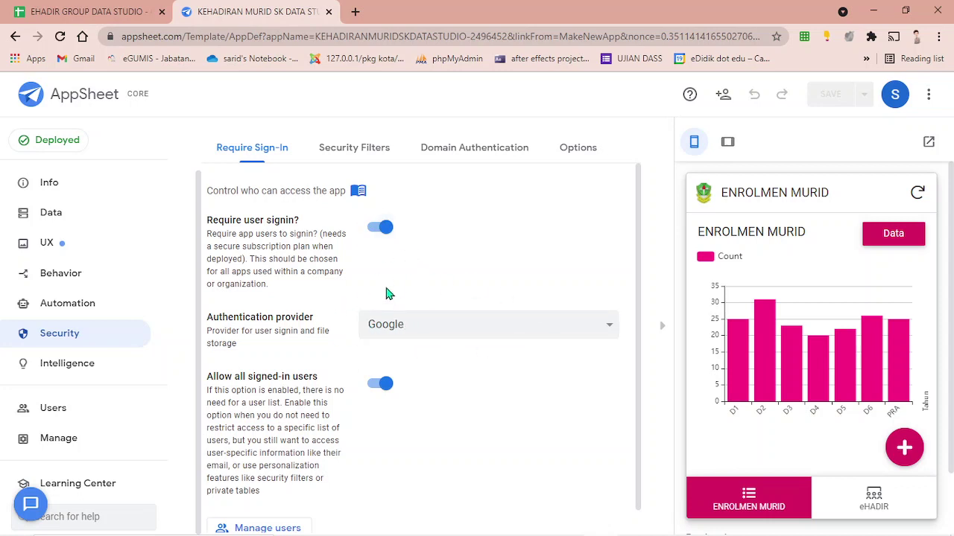
click(491, 326)
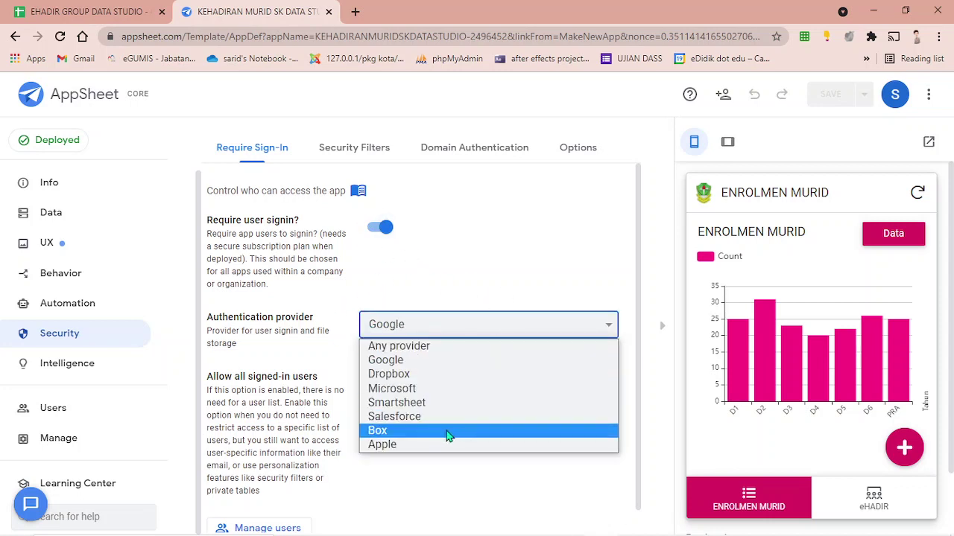
click(485, 277)
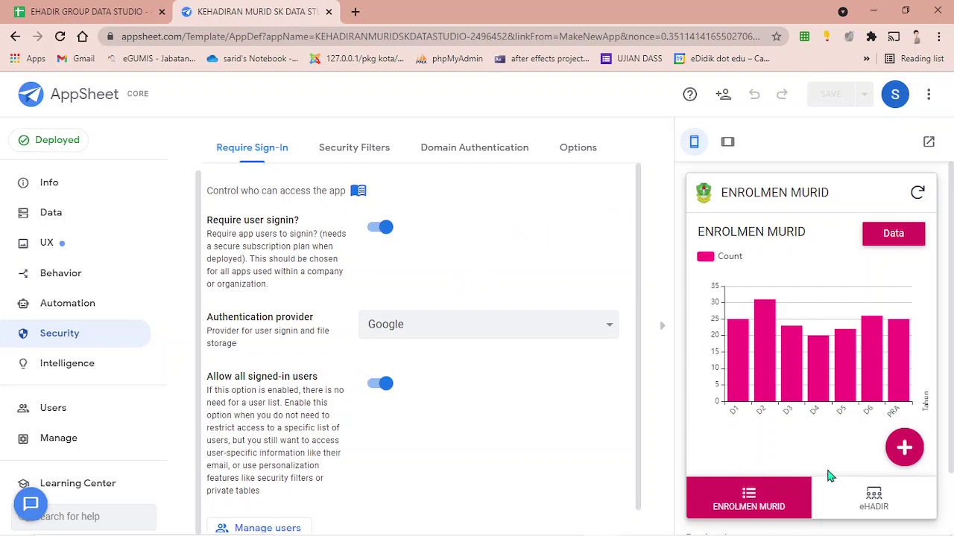
Start a new eHADIR entry in the app preview with Tahun set to D4.
click(876, 496)
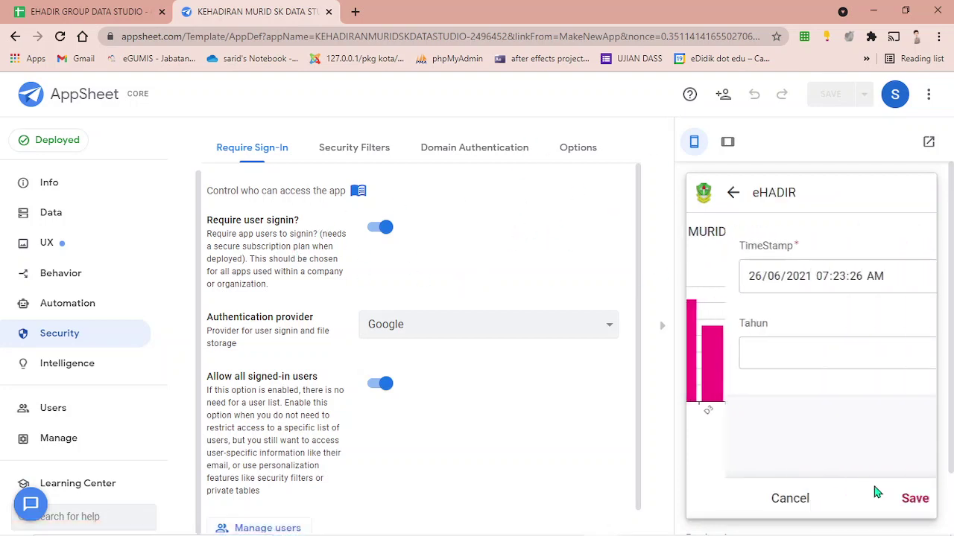
click(834, 366)
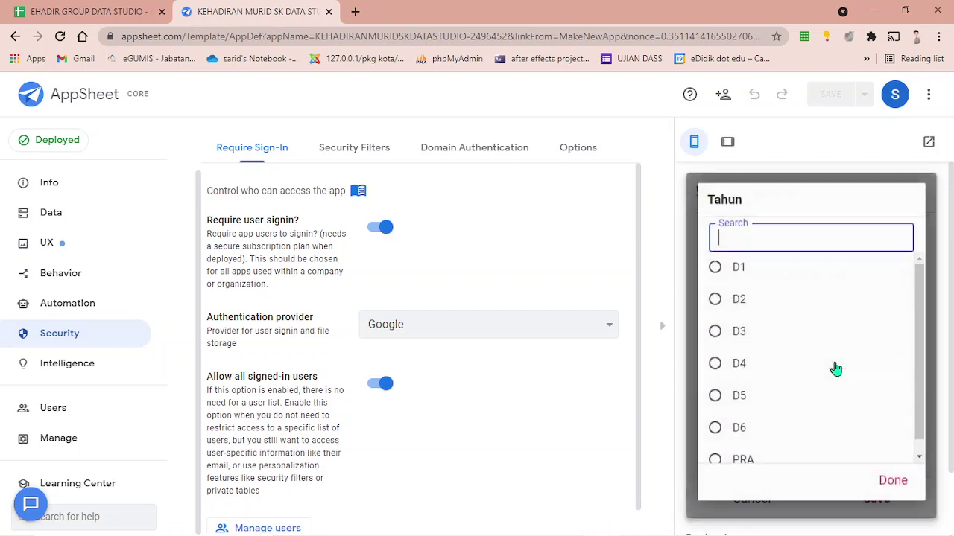
click(766, 378)
Switch to the EHADIR GROUP DATA STUDIO spreadsheet, examine the rows on its eHADIR sheet, and return to AppSheet.
click(90, 11)
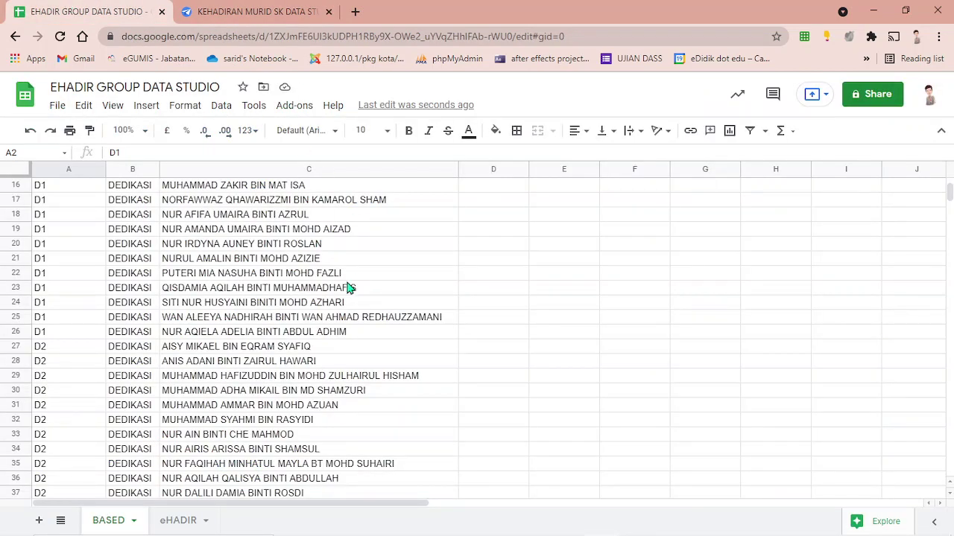
click(179, 520)
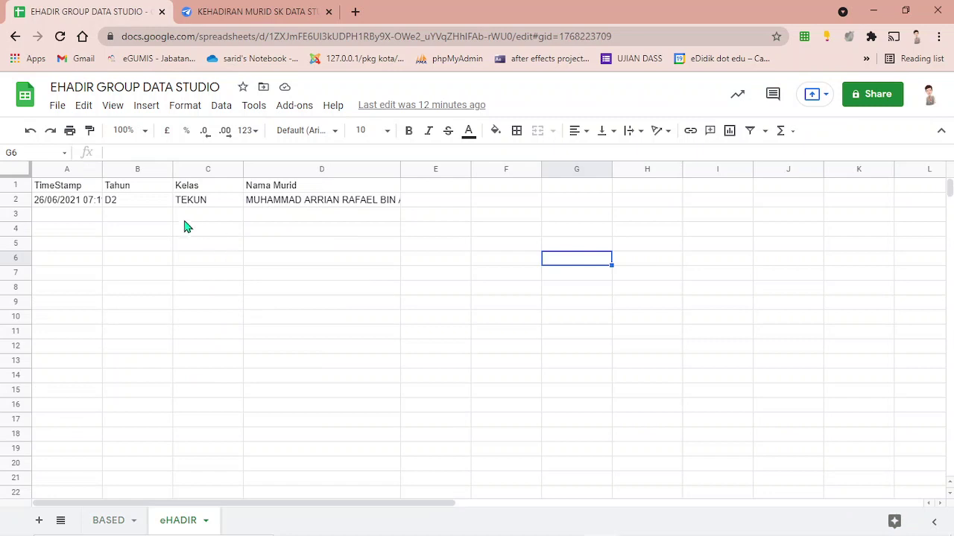
click(251, 12)
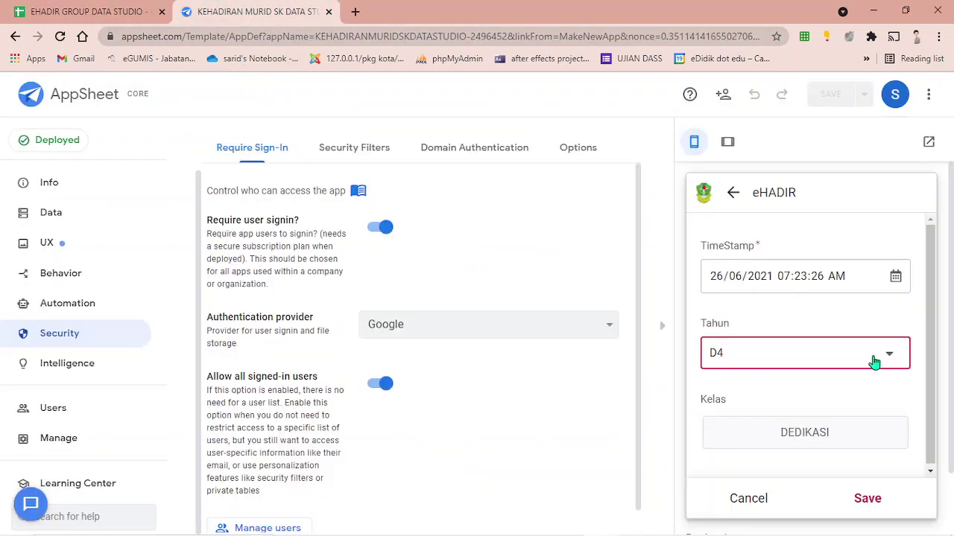
Set Kelas to DEDIKASI, choose all pupils except the first under Nama Murid, save the entry and reopen the eHADIR form.
click(832, 426)
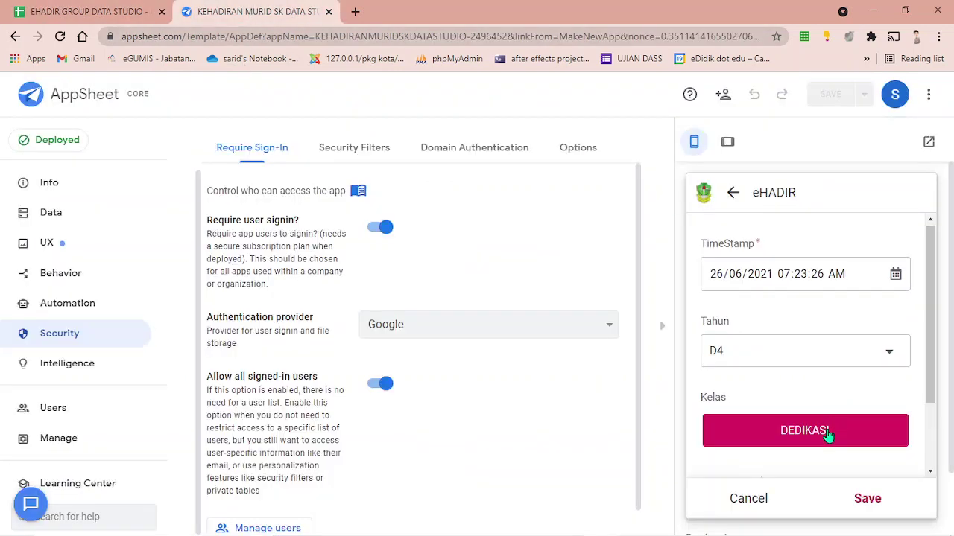
scroll(823, 429, down, 2)
click(823, 422)
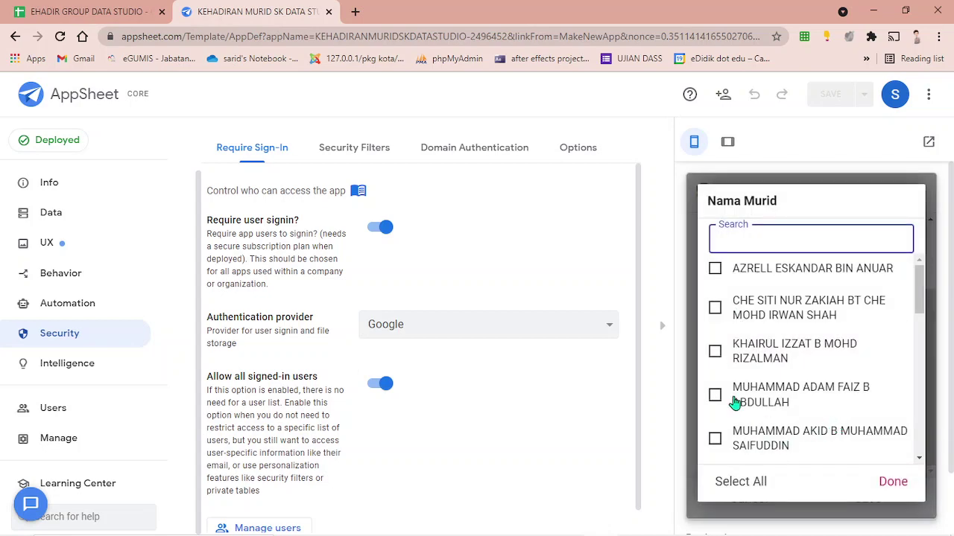
click(748, 484)
click(722, 277)
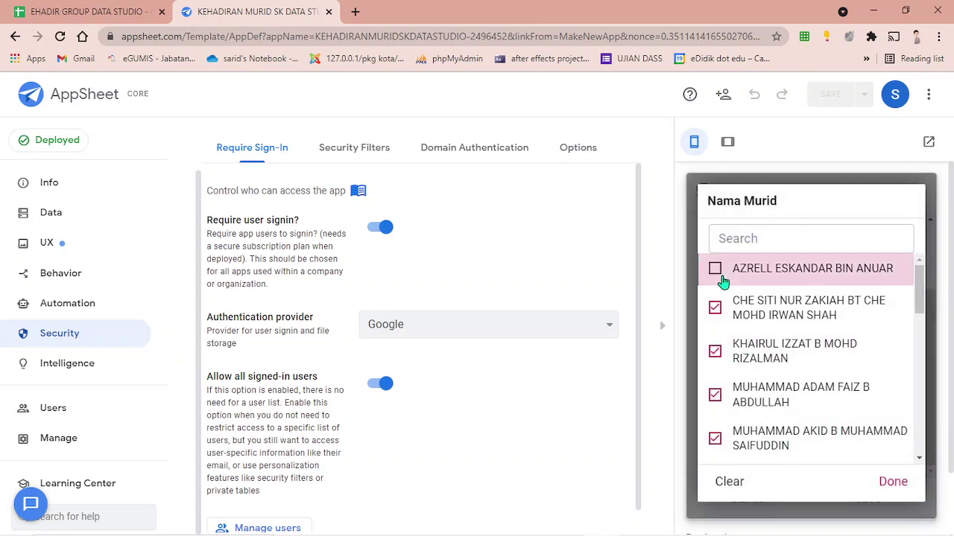
click(892, 481)
click(872, 496)
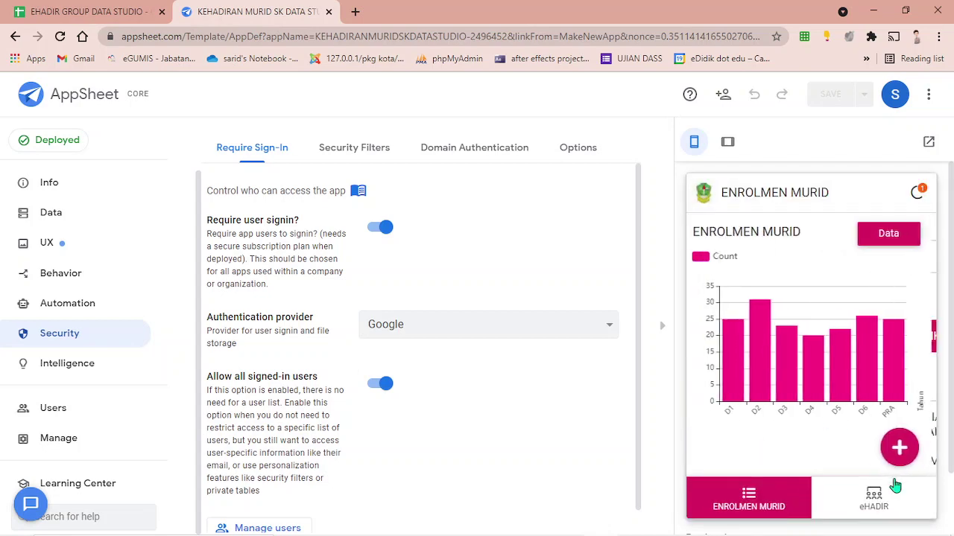
click(890, 488)
Switch to the Google Sheets spreadsheet, widen the TimeStamp column and inspect the Tahun, Kelas and Nama Murid cells in row 3.
click(101, 10)
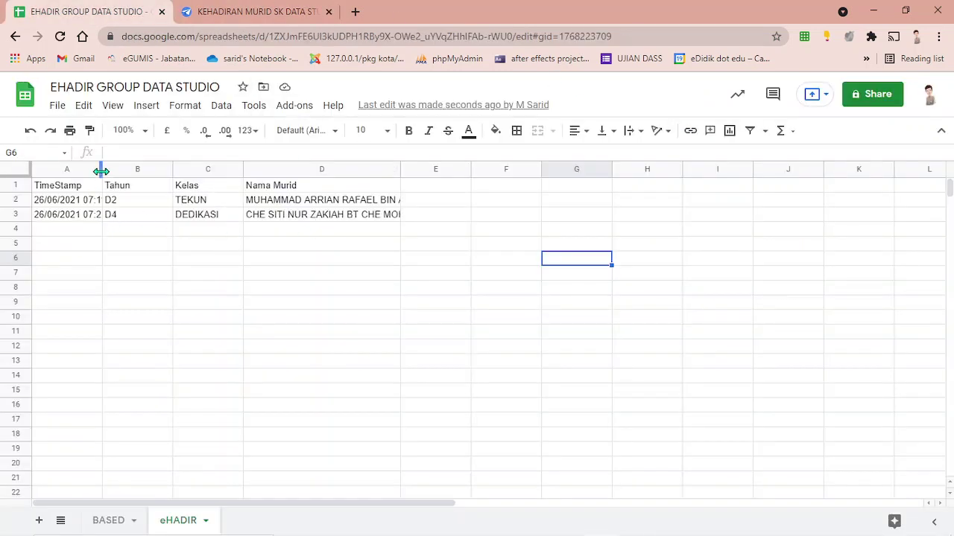
drag(99, 169, 122, 170)
click(159, 217)
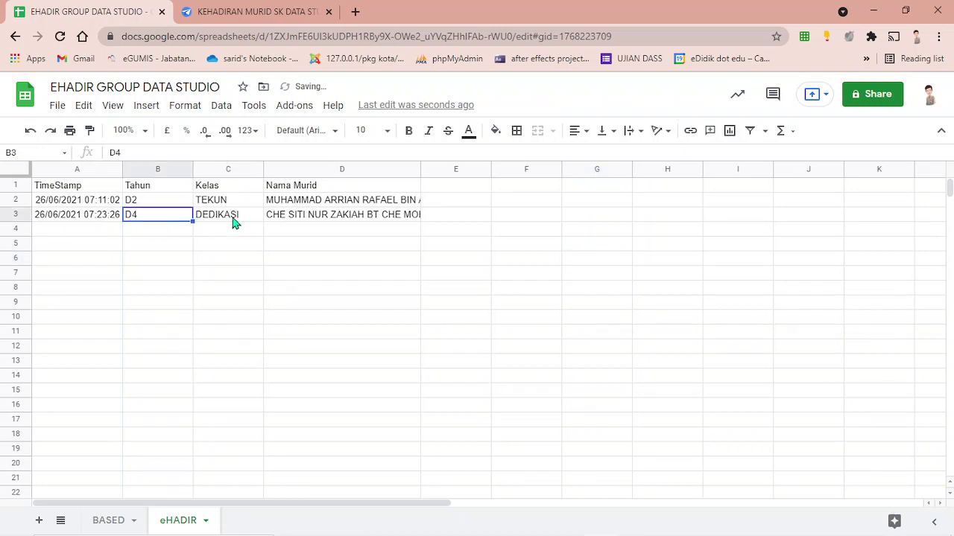
click(236, 217)
click(290, 216)
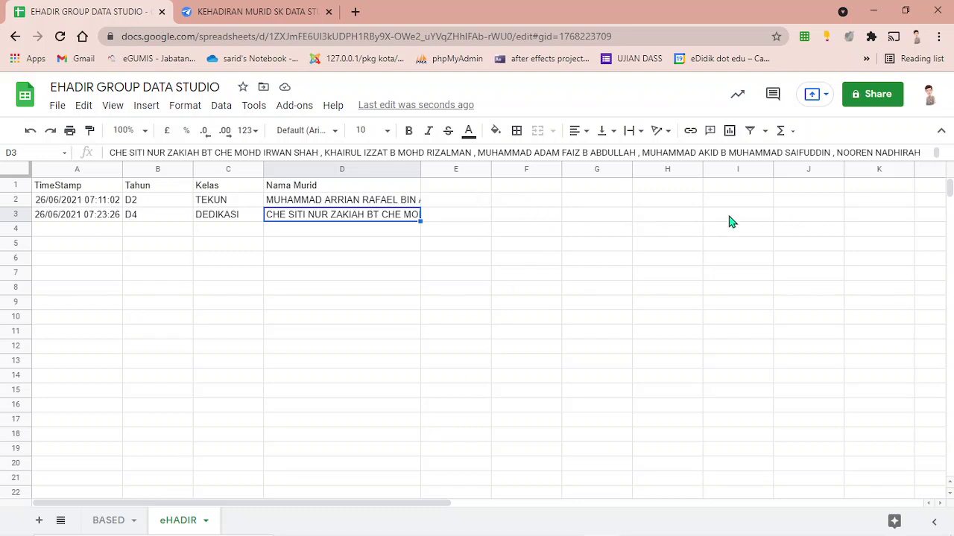
click(496, 279)
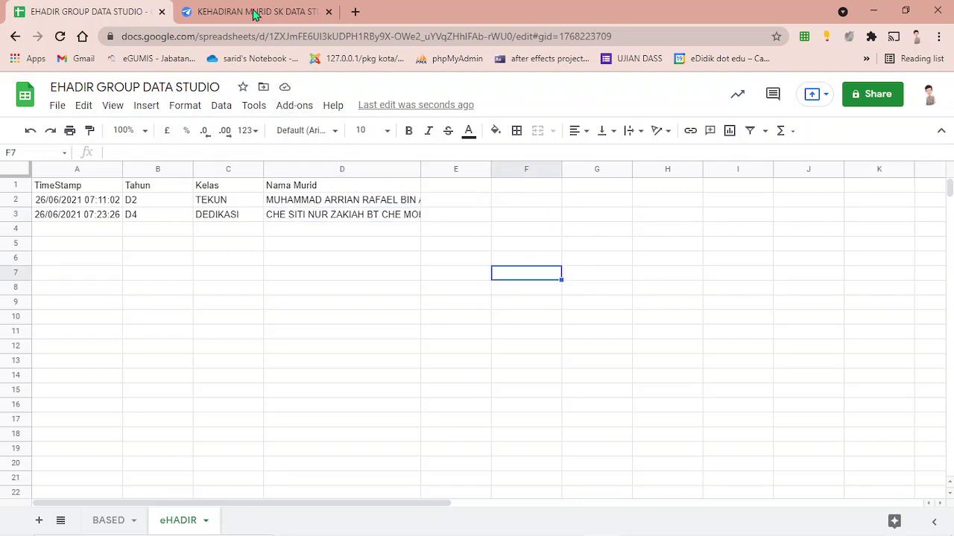
click(253, 11)
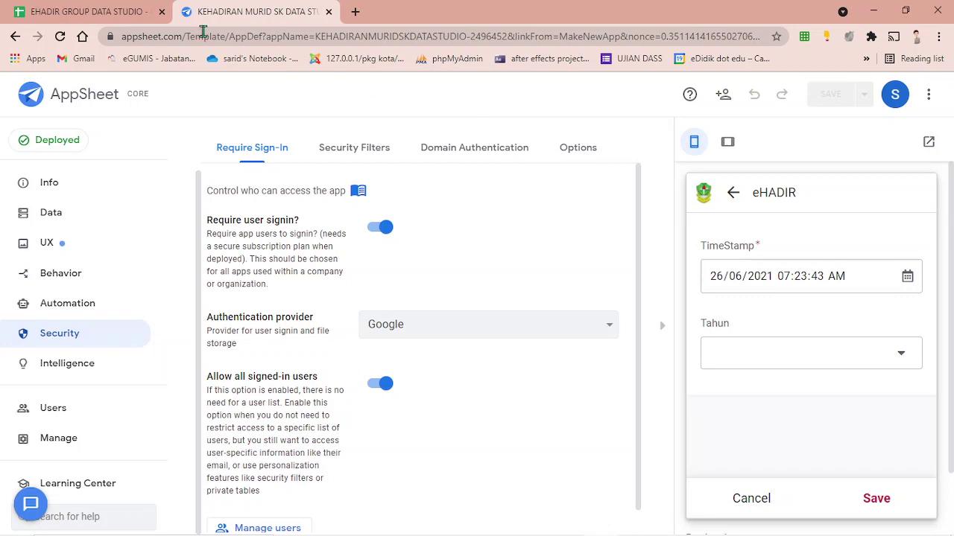
click(110, 14)
click(244, 333)
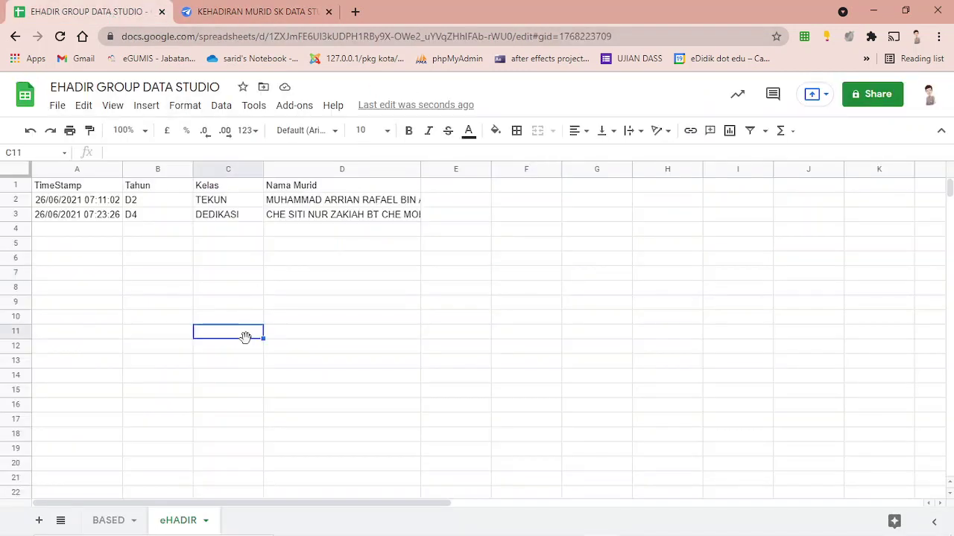